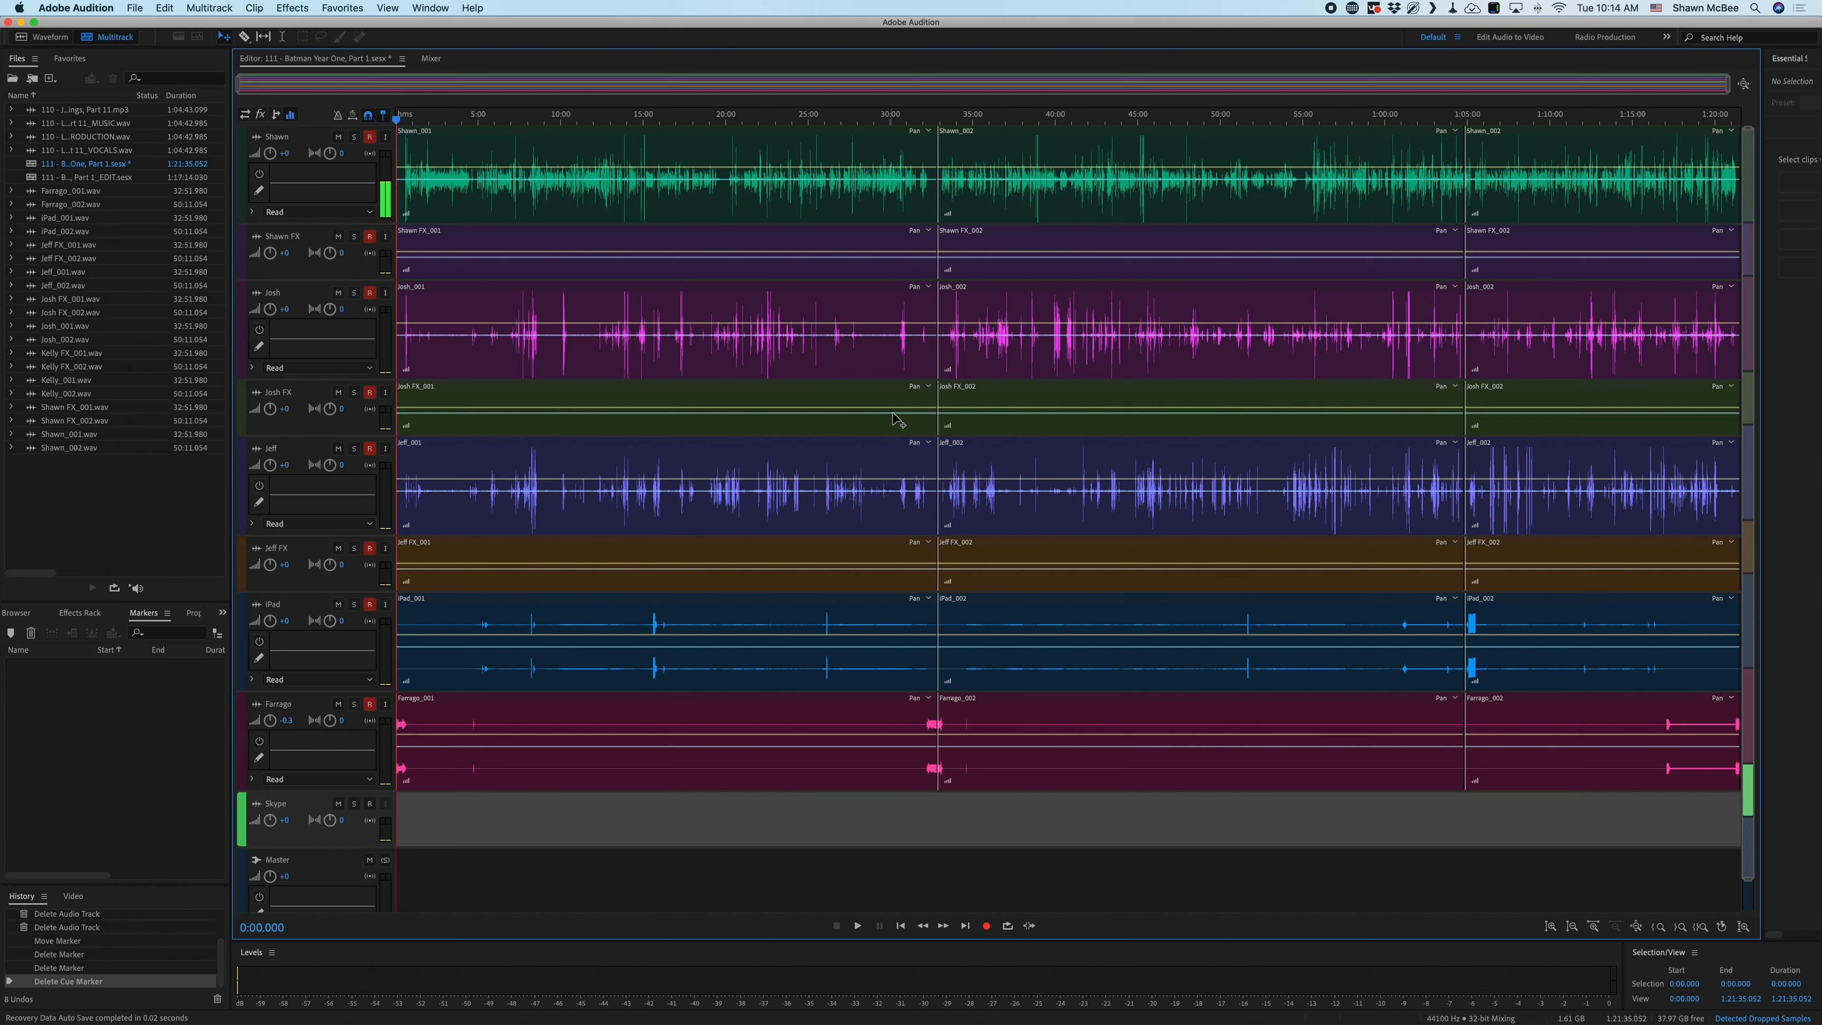
# - Select the first clip on the second track and reset the clipping indicator of the topmost track's level meter
pyautogui.click(467, 248)
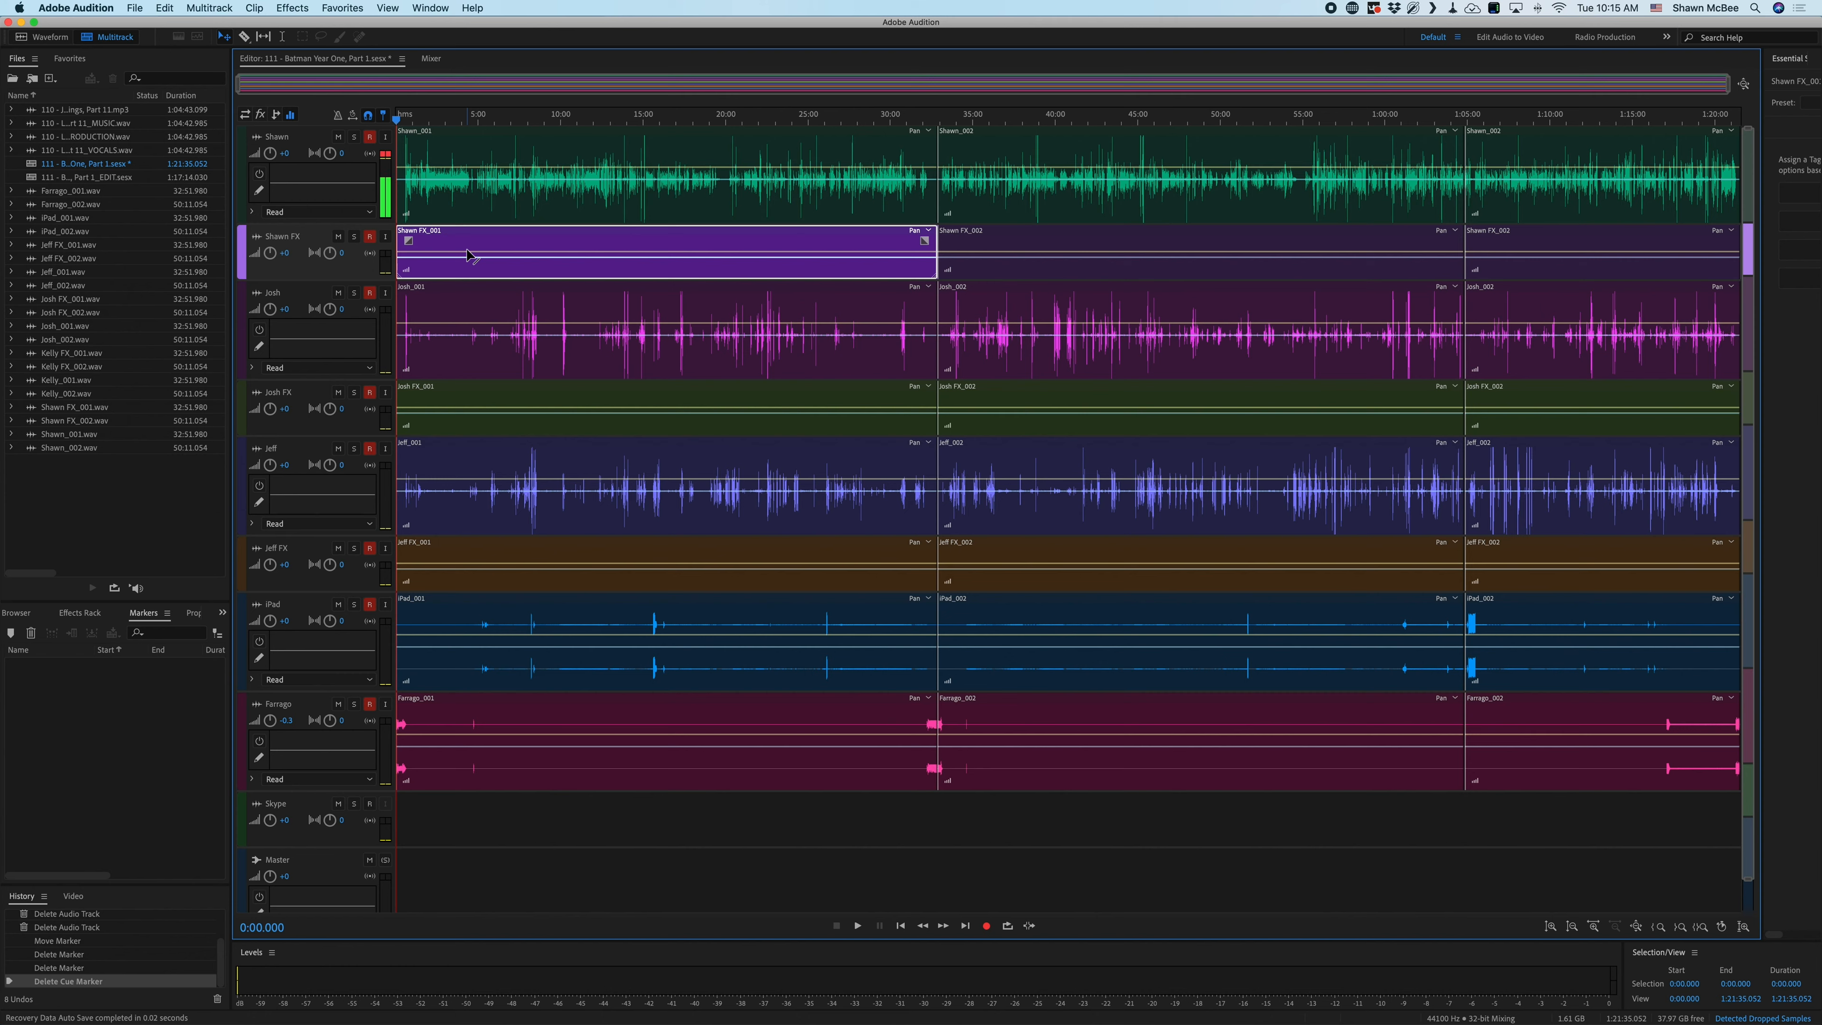
pyautogui.click(386, 156)
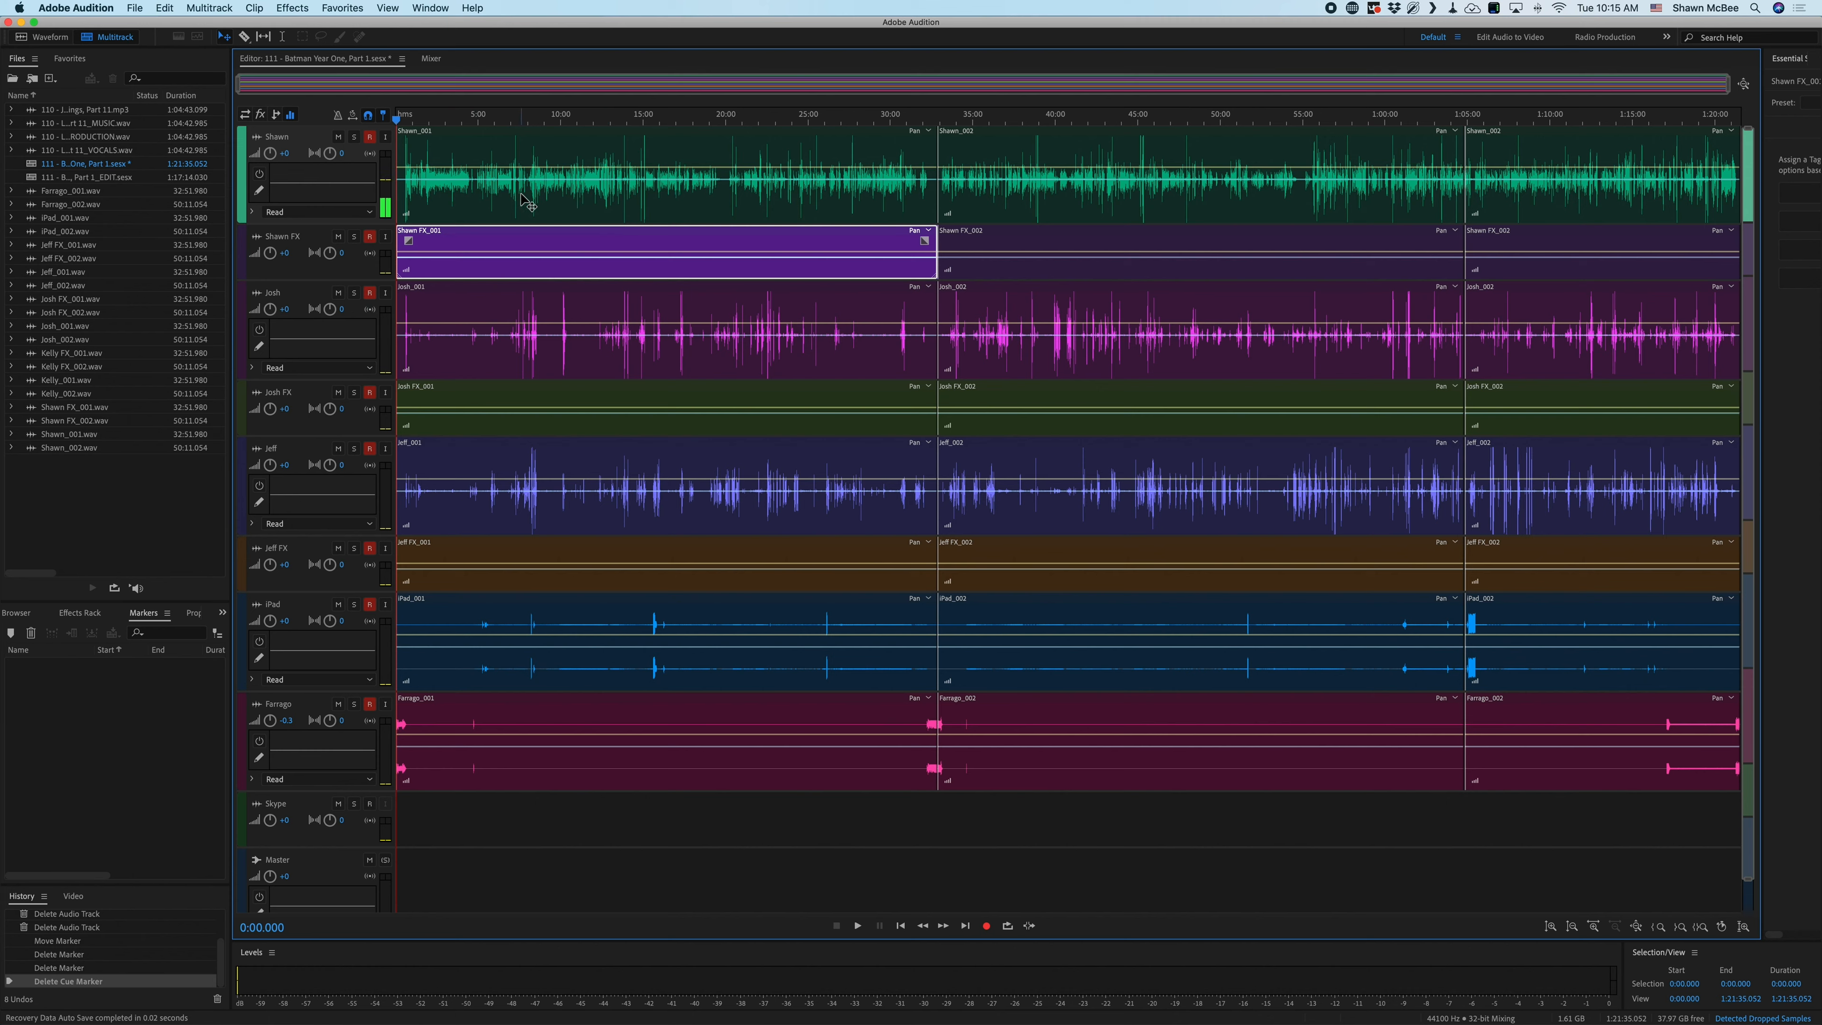
# - Select the first Farrago clip and play its short sound from about 4:42, stopping once it has been heard
pyautogui.click(590, 704)
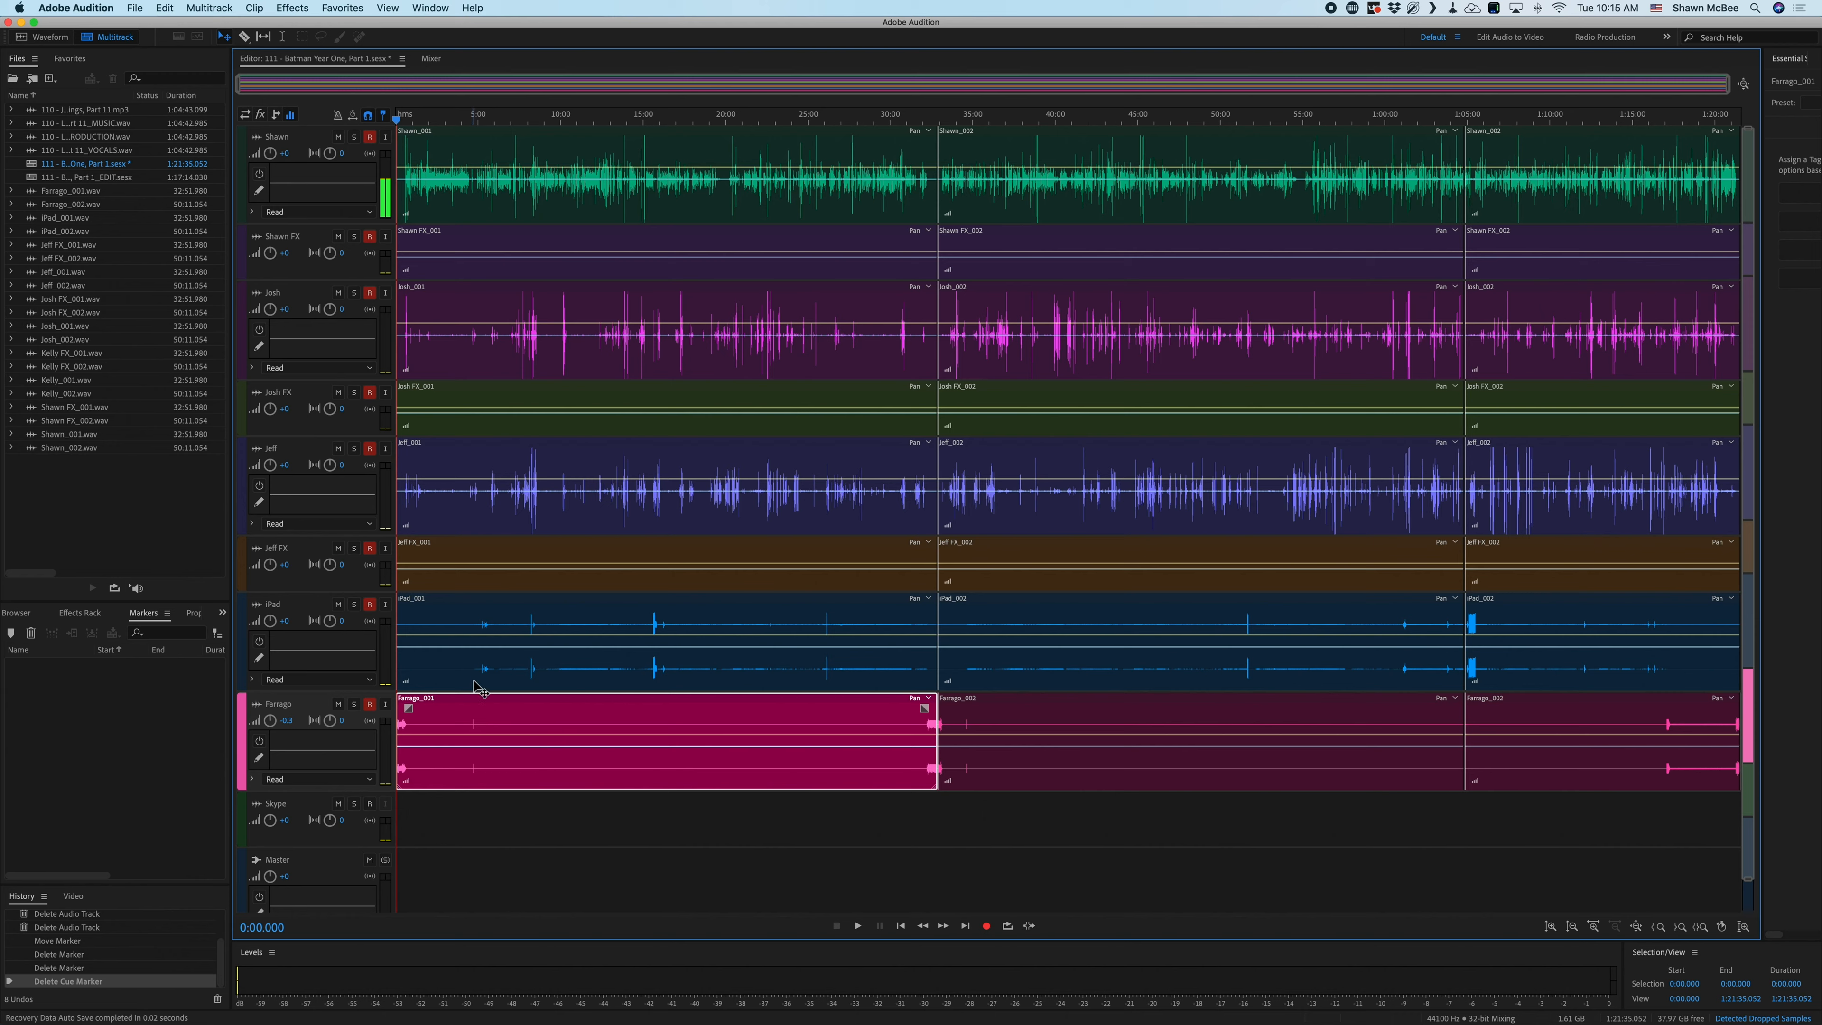
pyautogui.scroll(10, 478, 743)
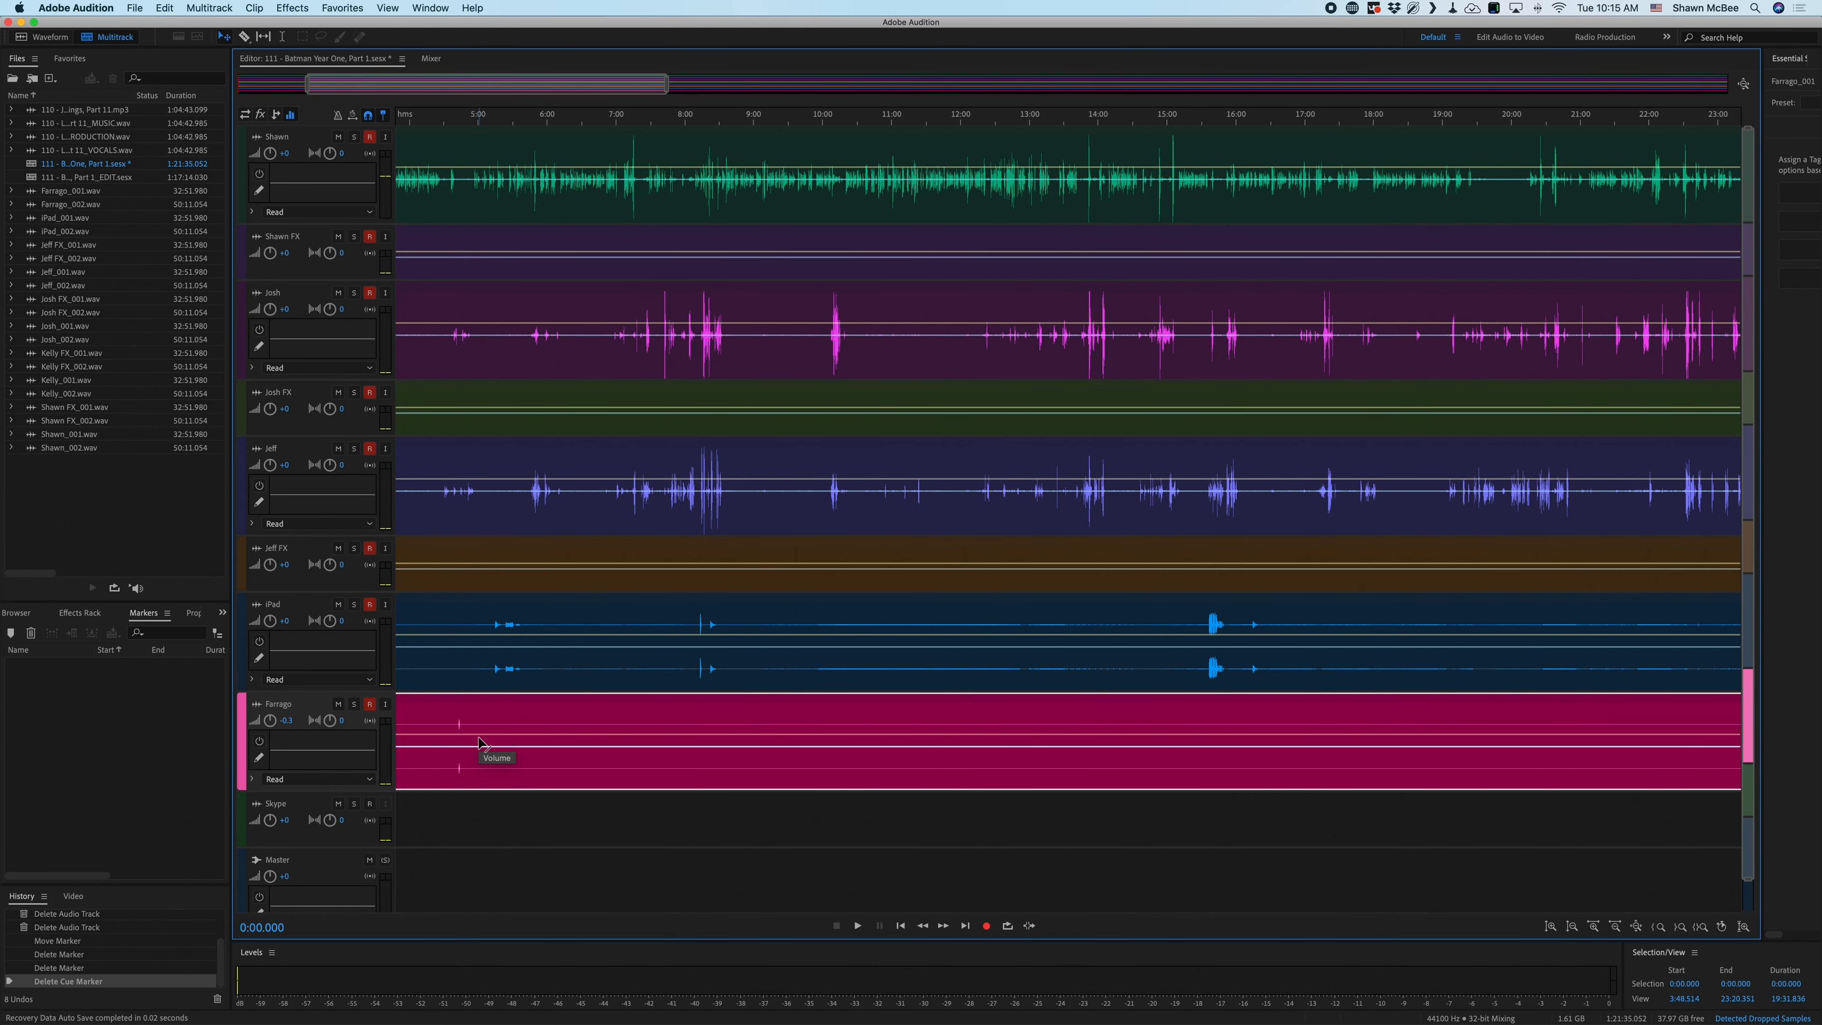
pyautogui.scroll(2, 480, 746)
pyautogui.click(488, 120)
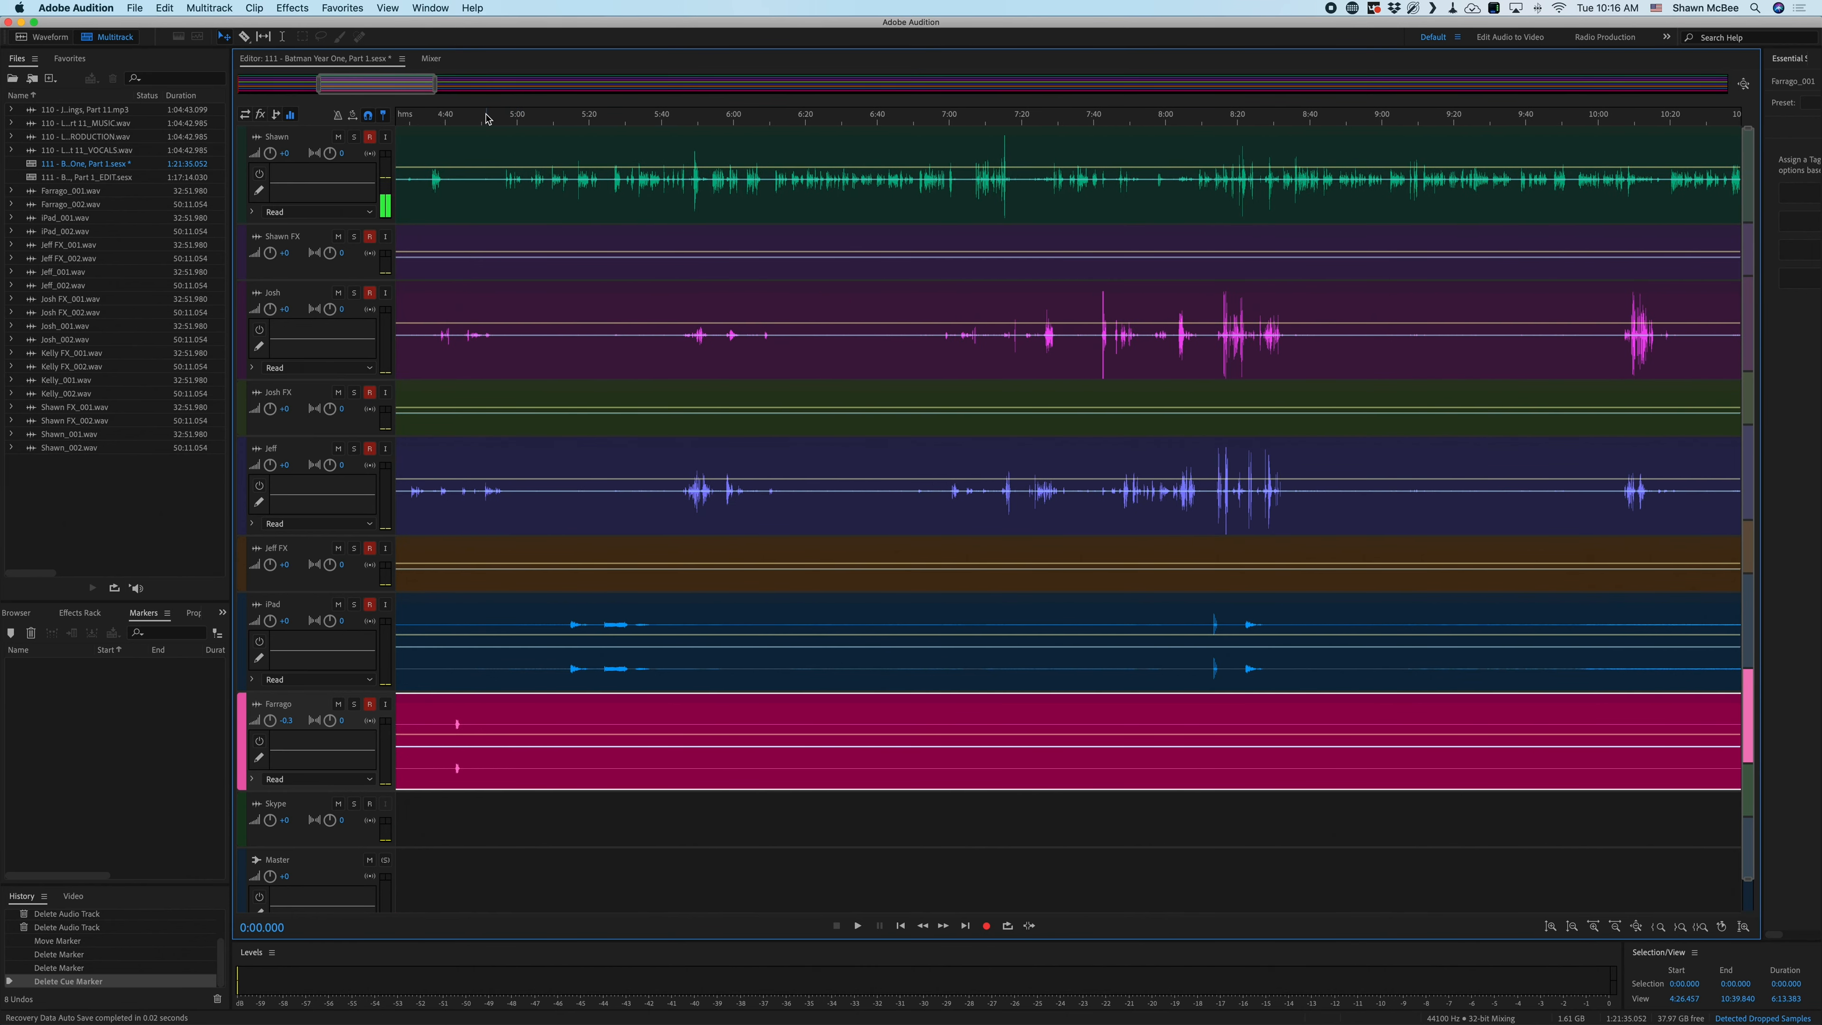
pyautogui.click(454, 135)
pyautogui.press('space')
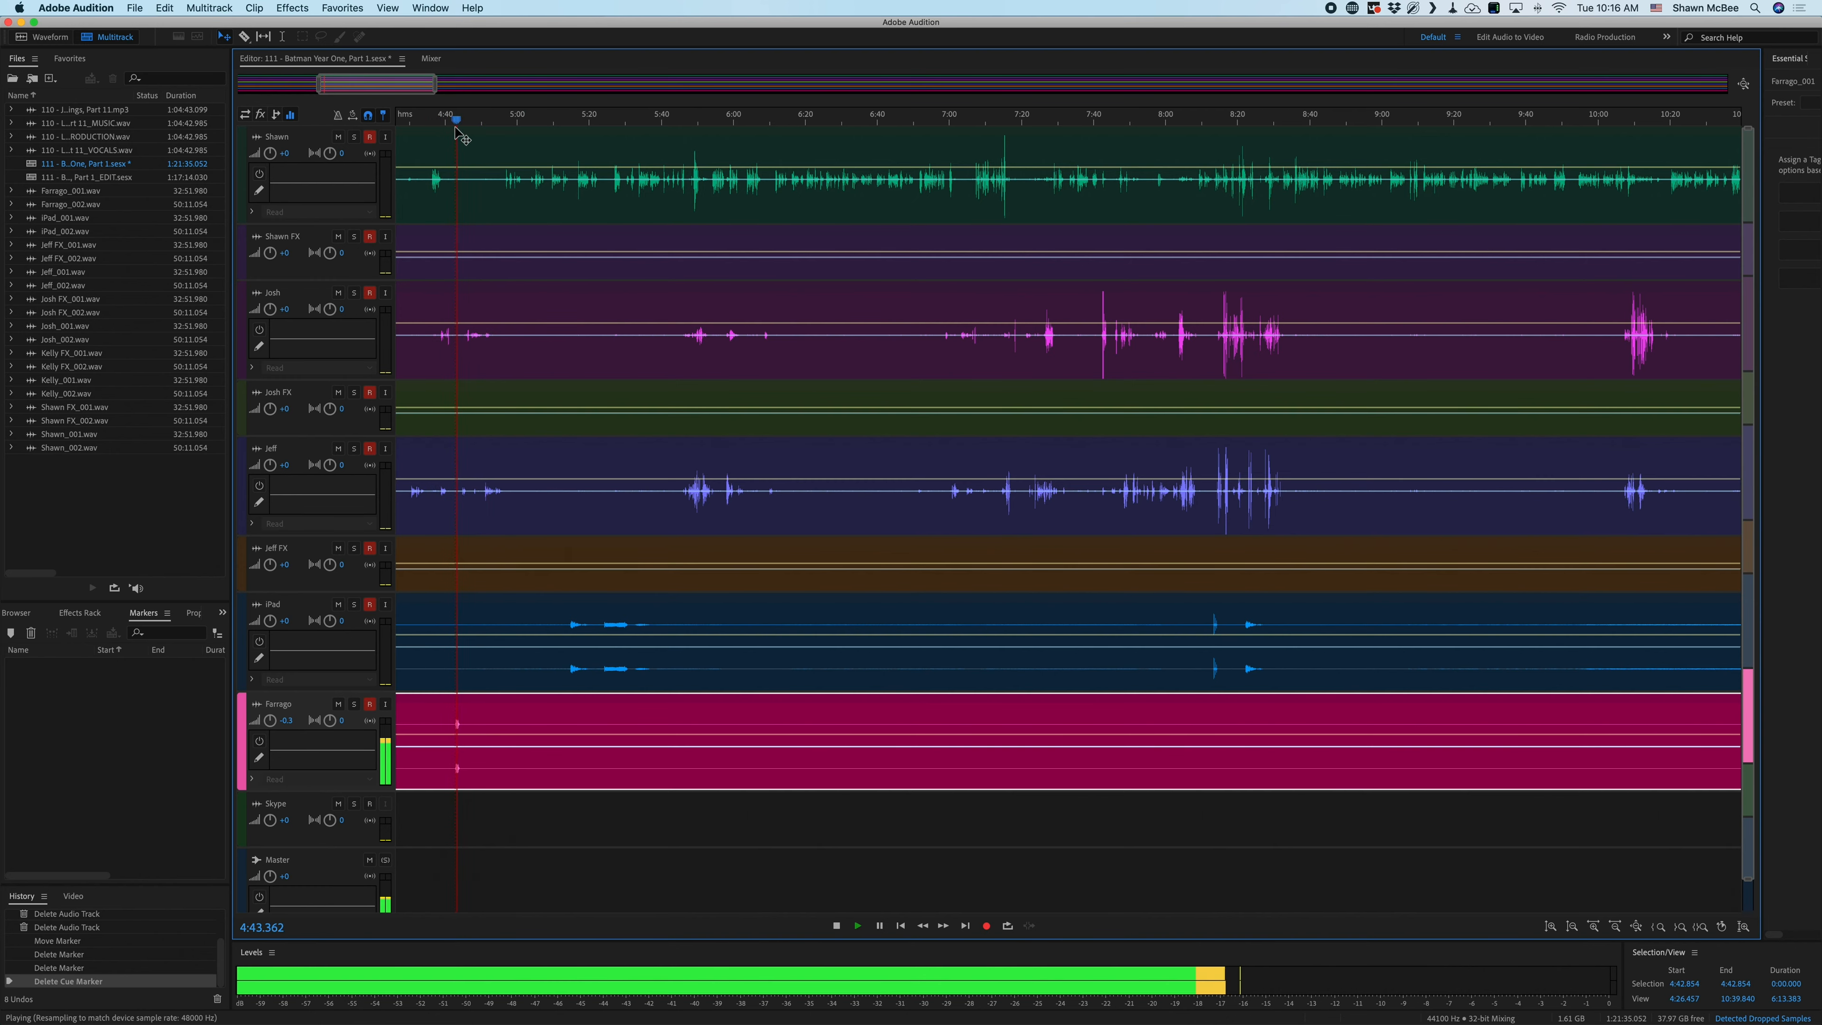
pyautogui.press('space')
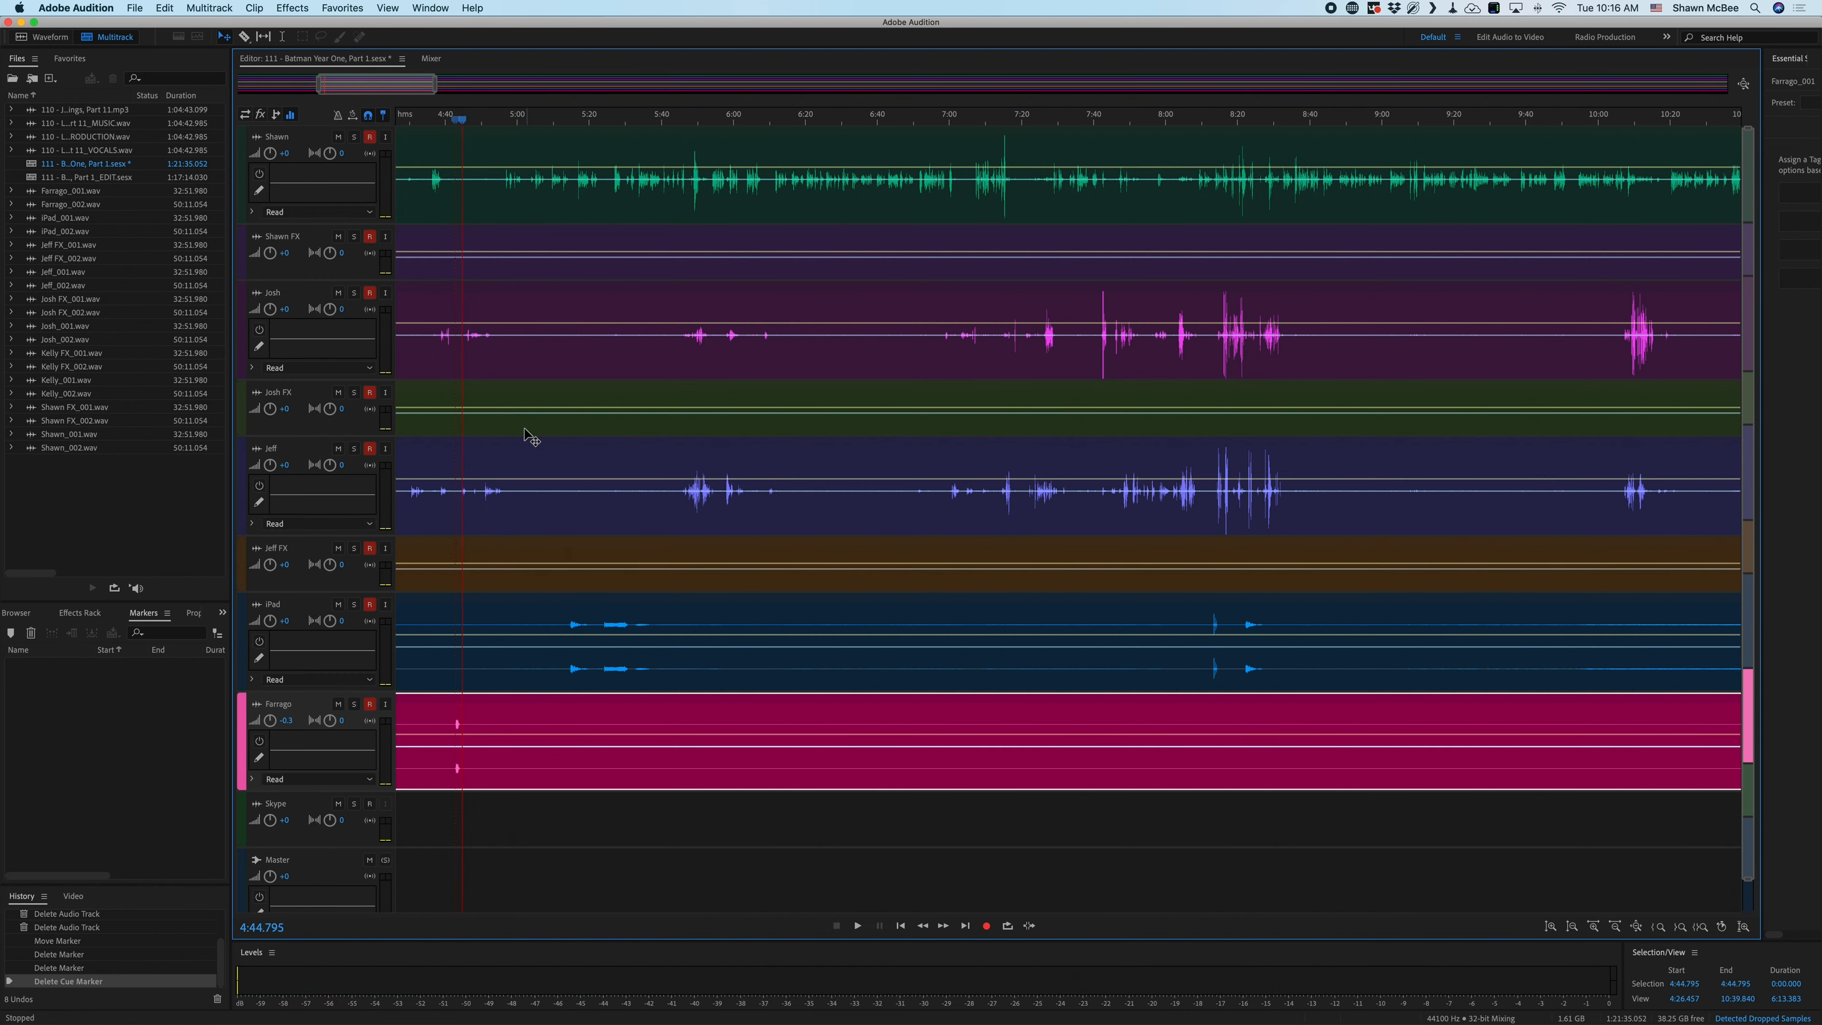
# - Review the opening of the session, then examine the clips across the entire timeline
pyautogui.scroll(-3, 500, 457)
pyautogui.scroll(-1, 500, 458)
pyautogui.press('Left')
pyautogui.press('Left')
pyautogui.press('Left')
pyautogui.hscroll(-4, 500, 458)
pyautogui.hscroll(-3, 500, 458)
pyautogui.scroll(-1, 499, 458)
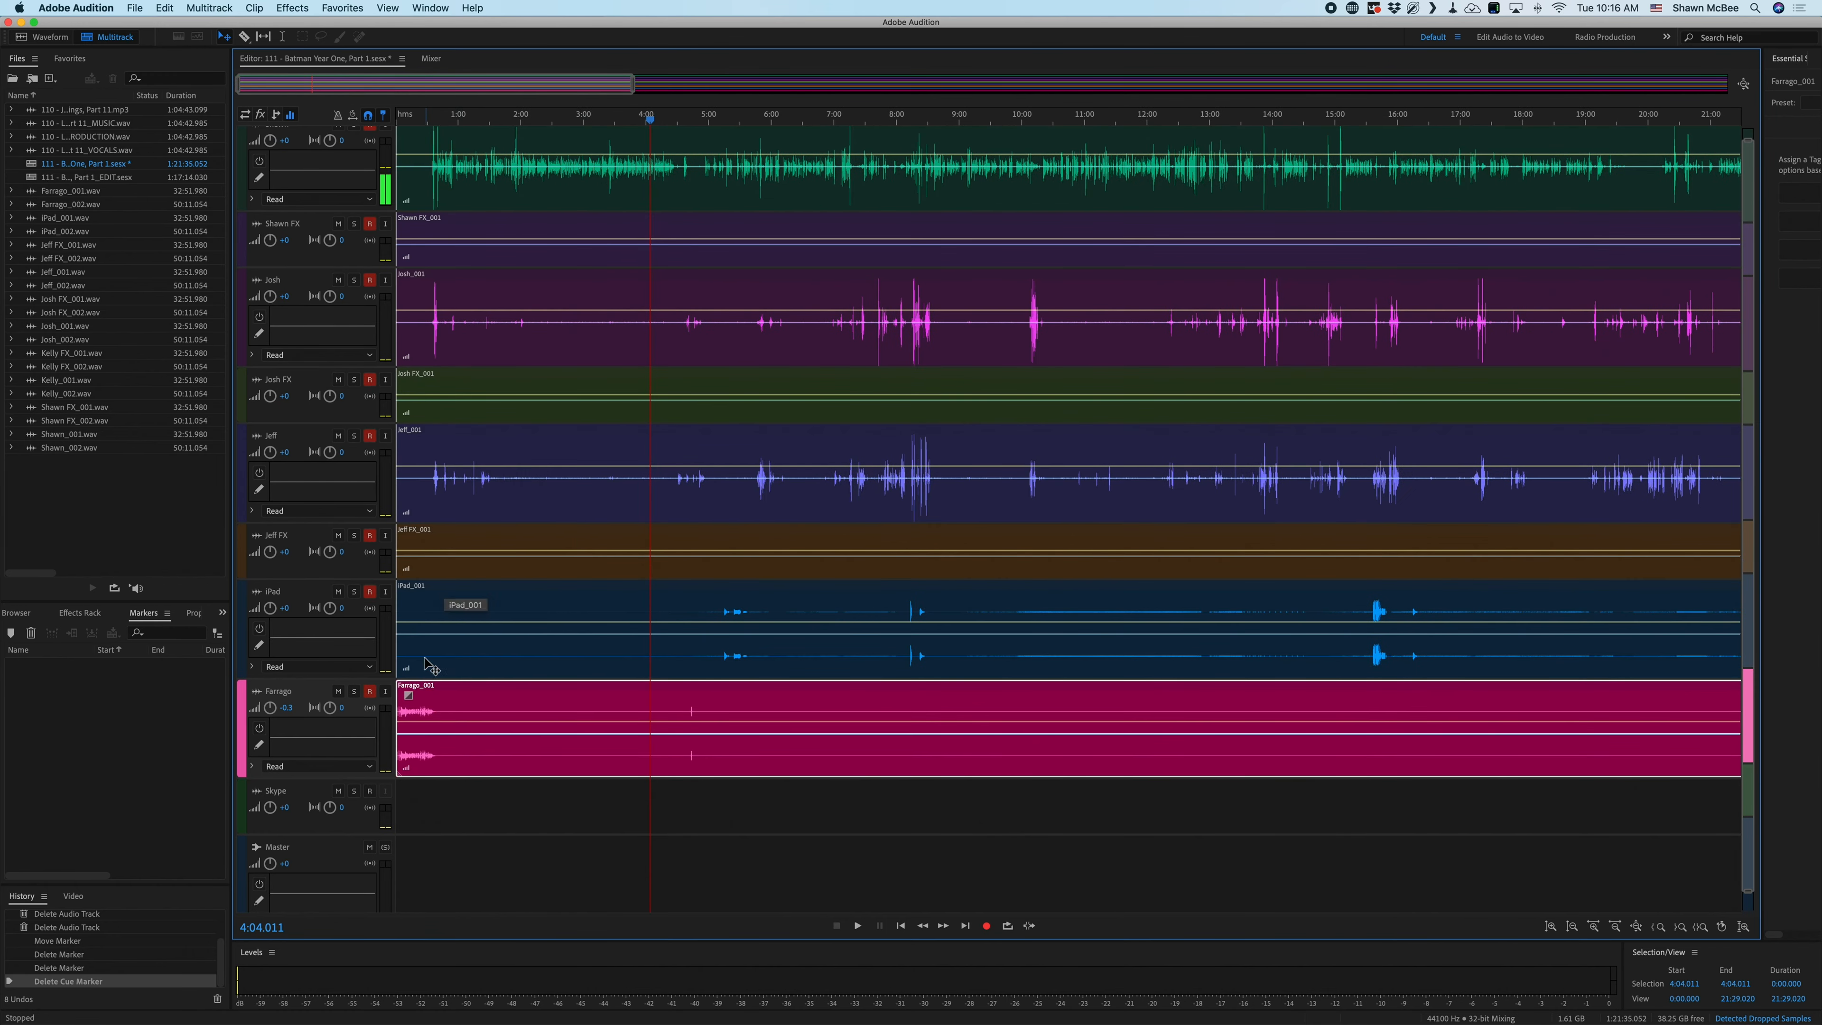
pyautogui.scroll(-8, 434, 781)
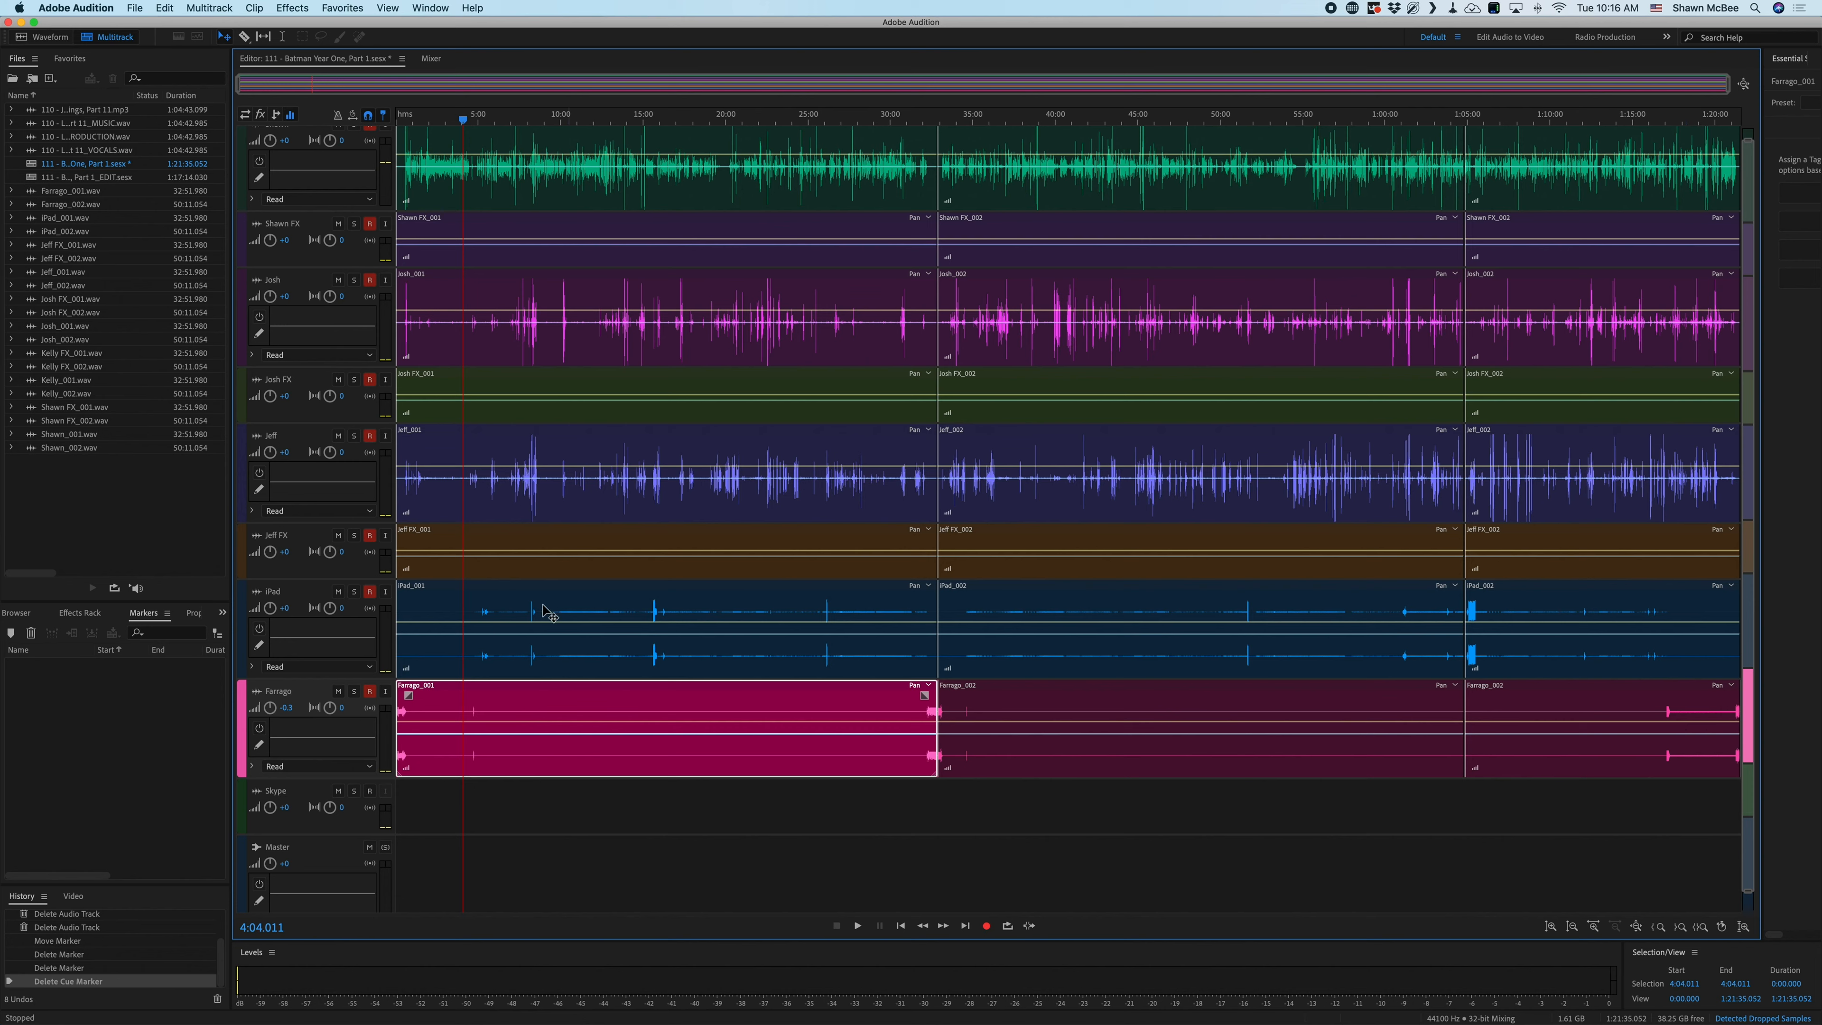
# - Select the first iPad clip, solo the iPad track and play it from about 8:01
pyautogui.click(507, 607)
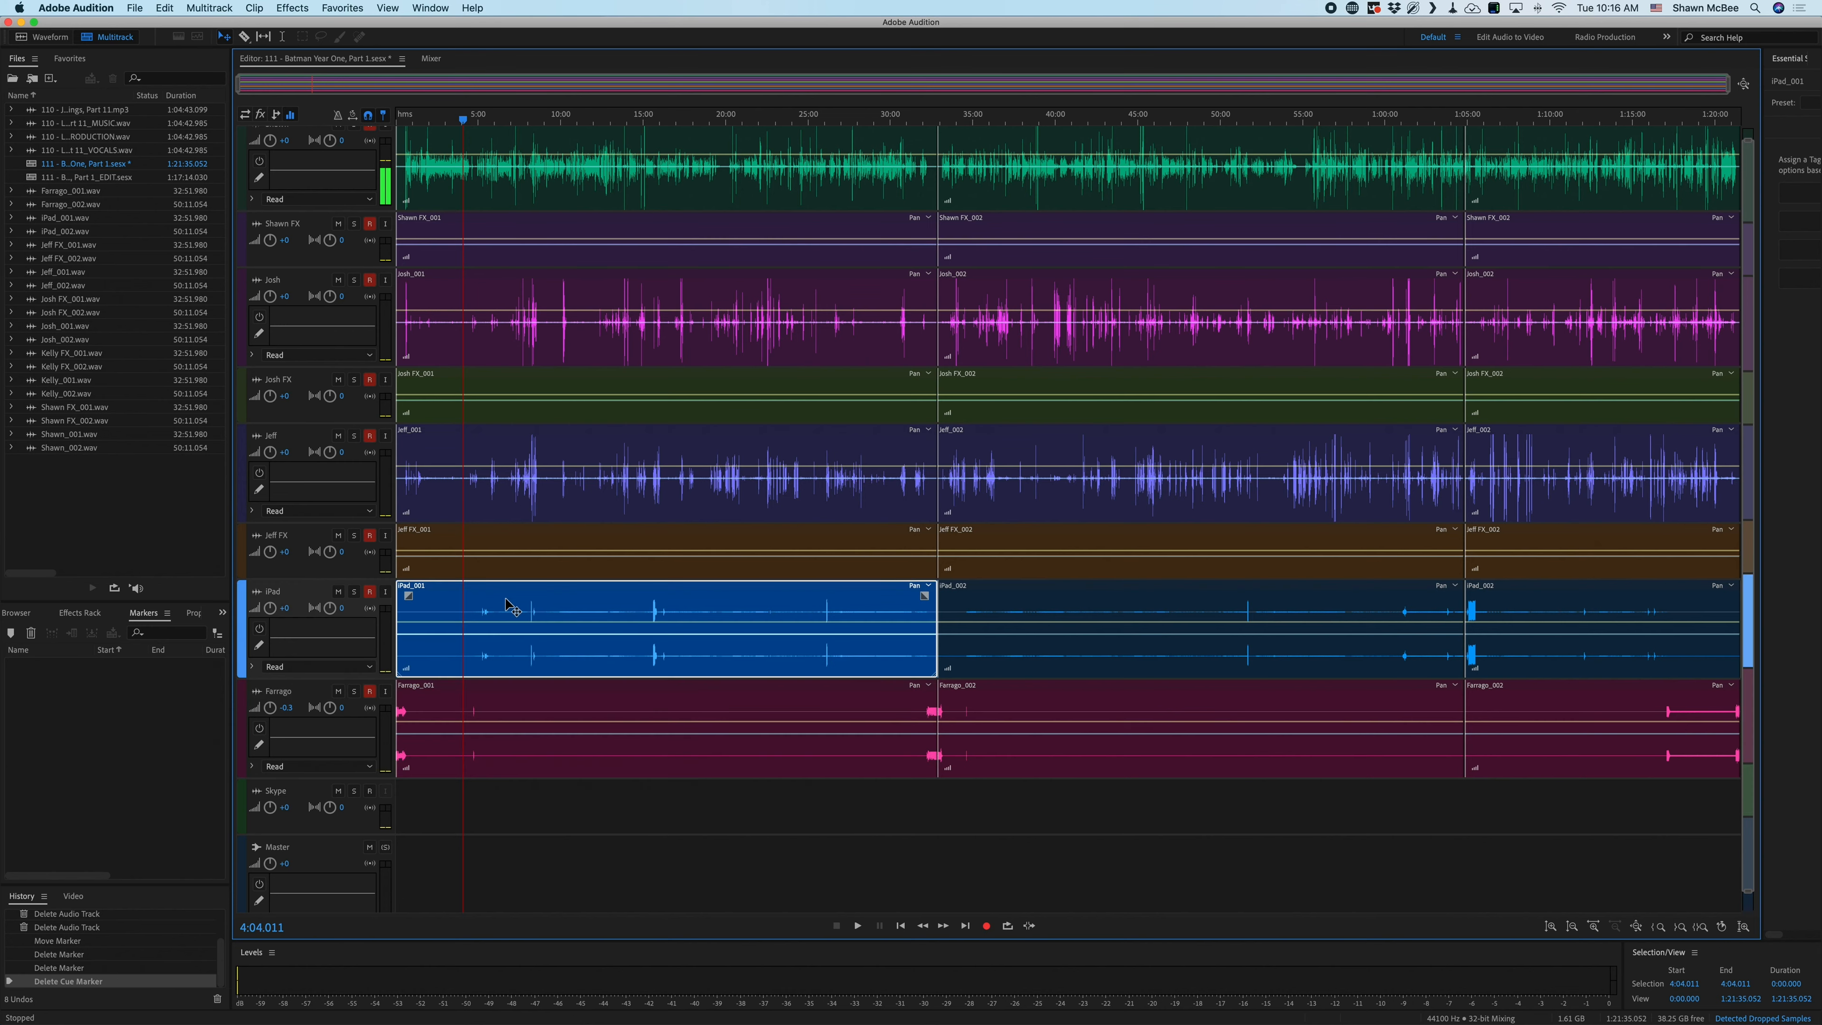
pyautogui.click(517, 119)
pyautogui.press('space')
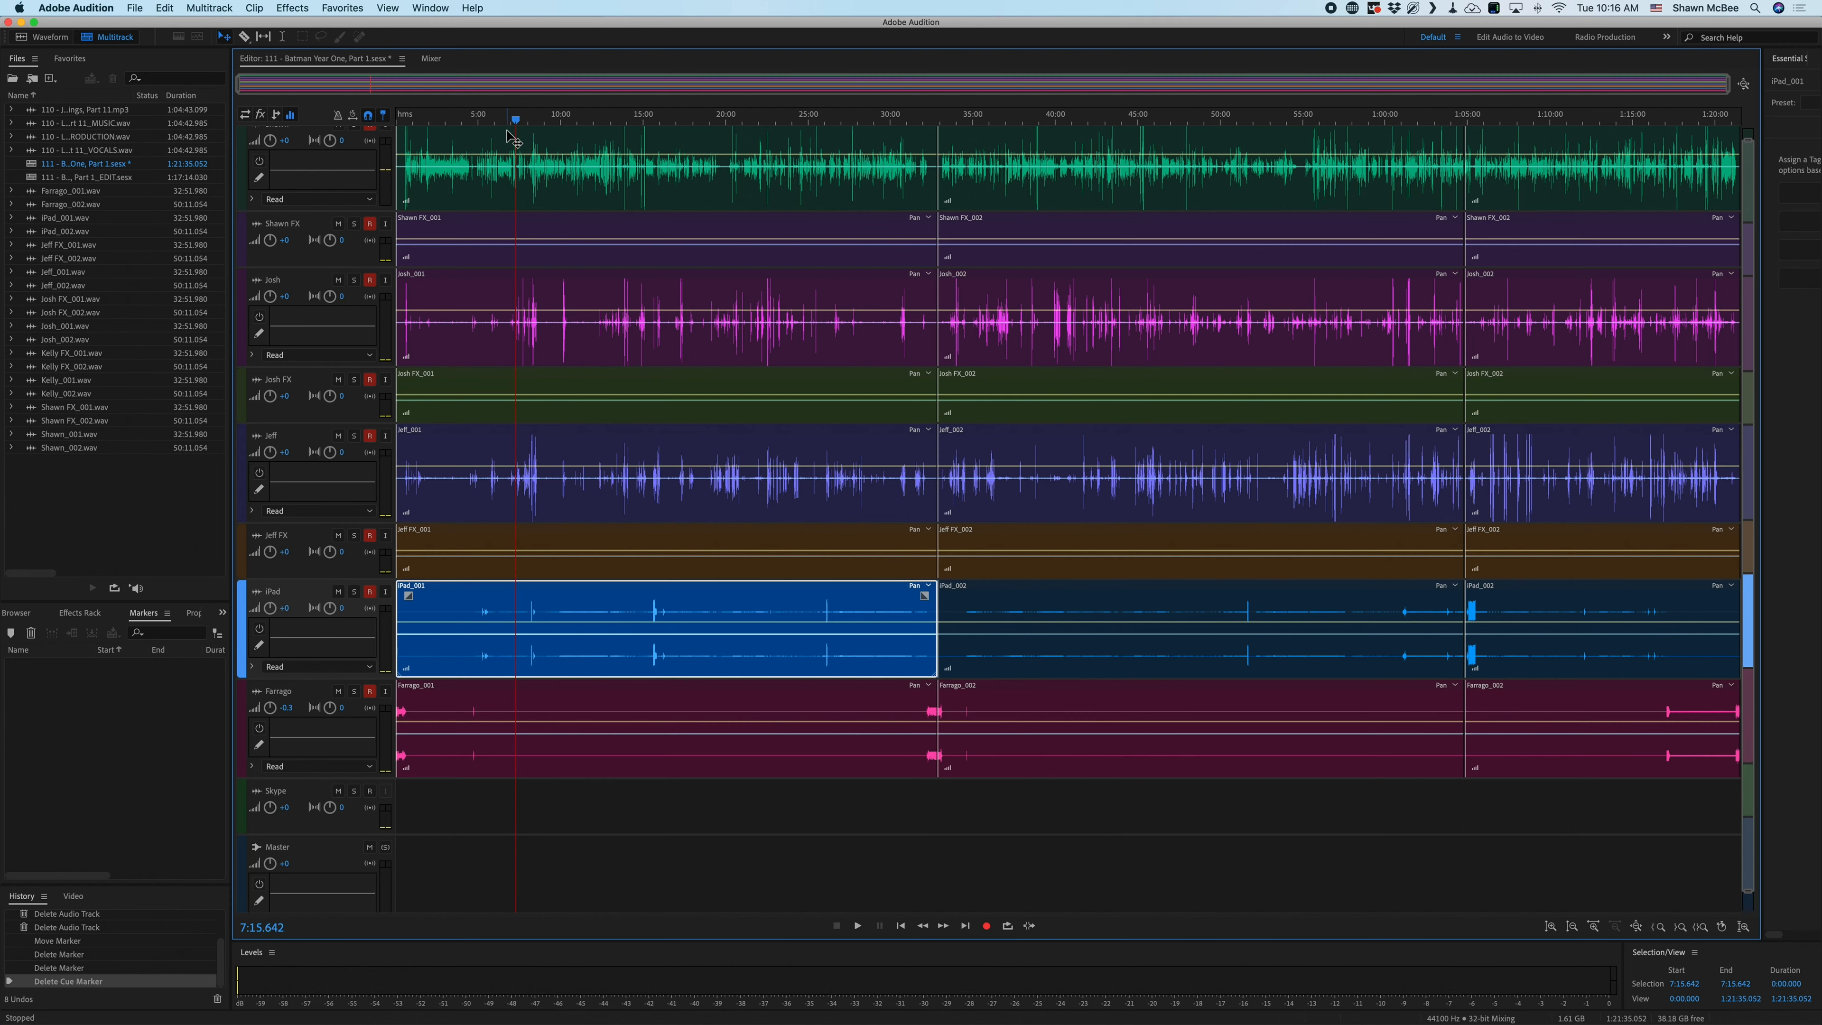
pyautogui.moveTo(517, 121); pyautogui.dragTo(501, 120)
pyautogui.click(354, 591)
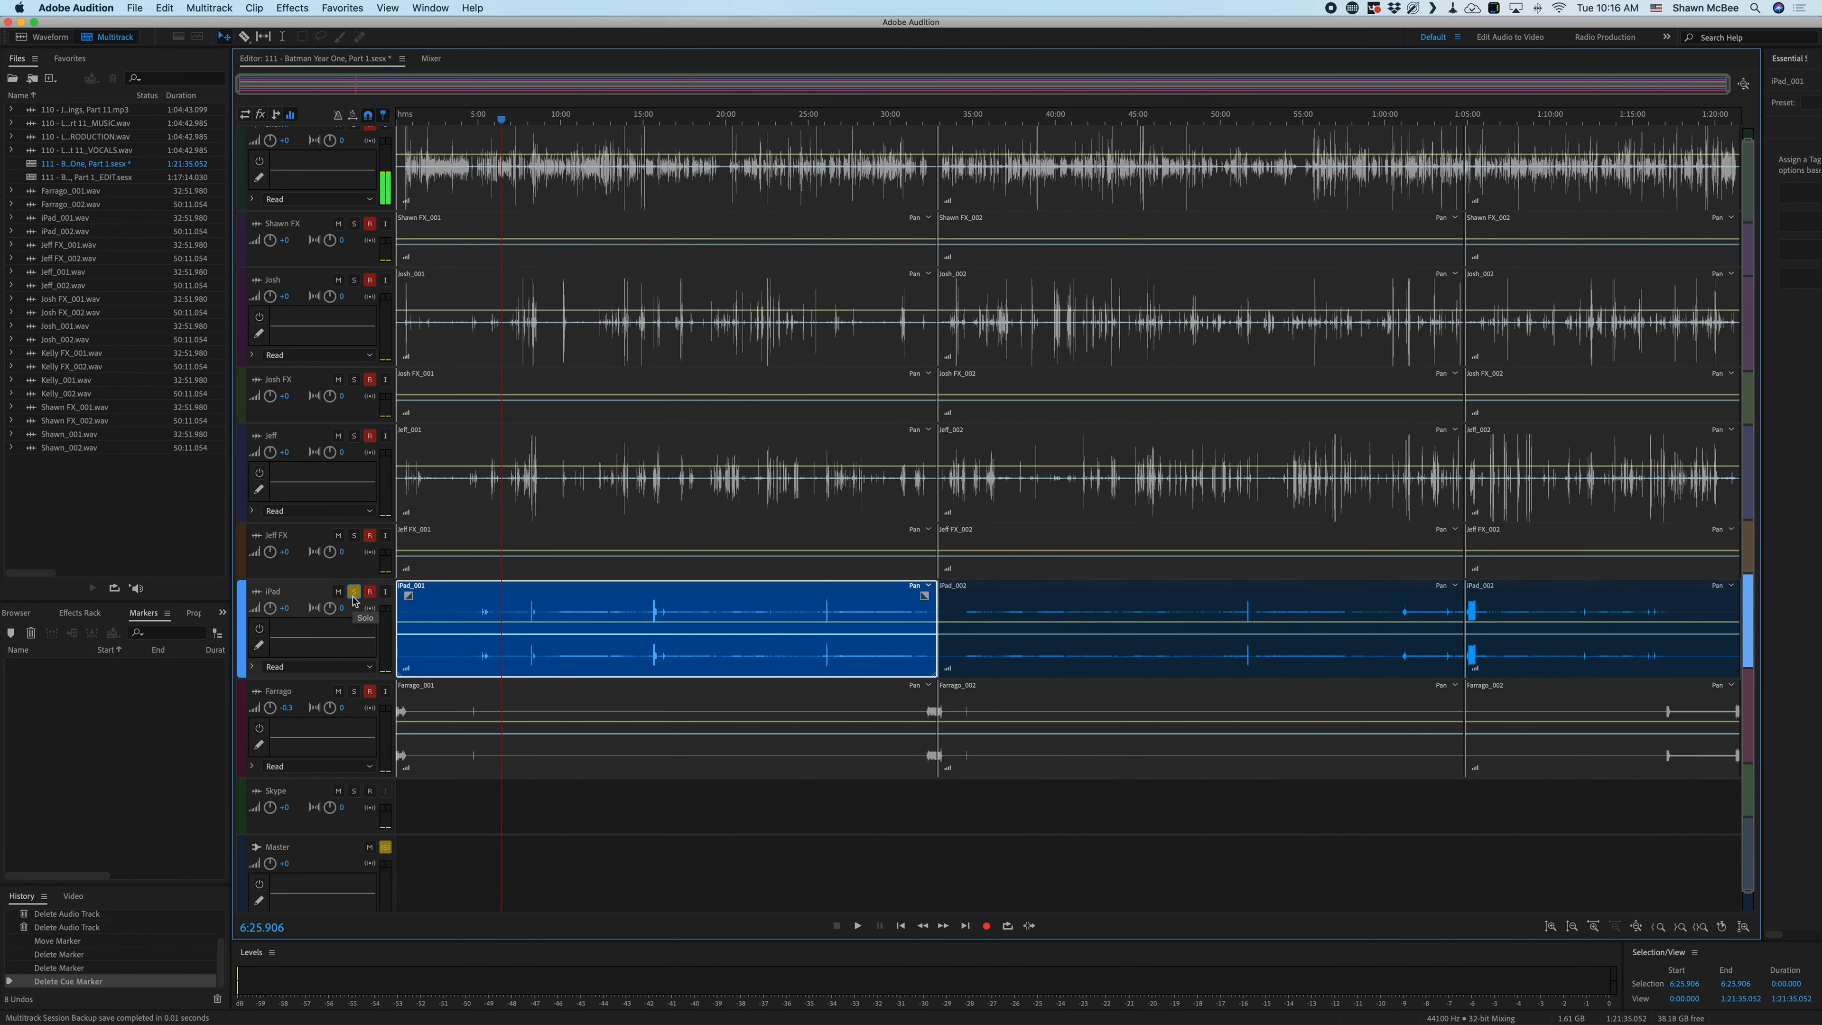
pyautogui.moveTo(502, 119); pyautogui.dragTo(529, 122)
pyautogui.press('space')
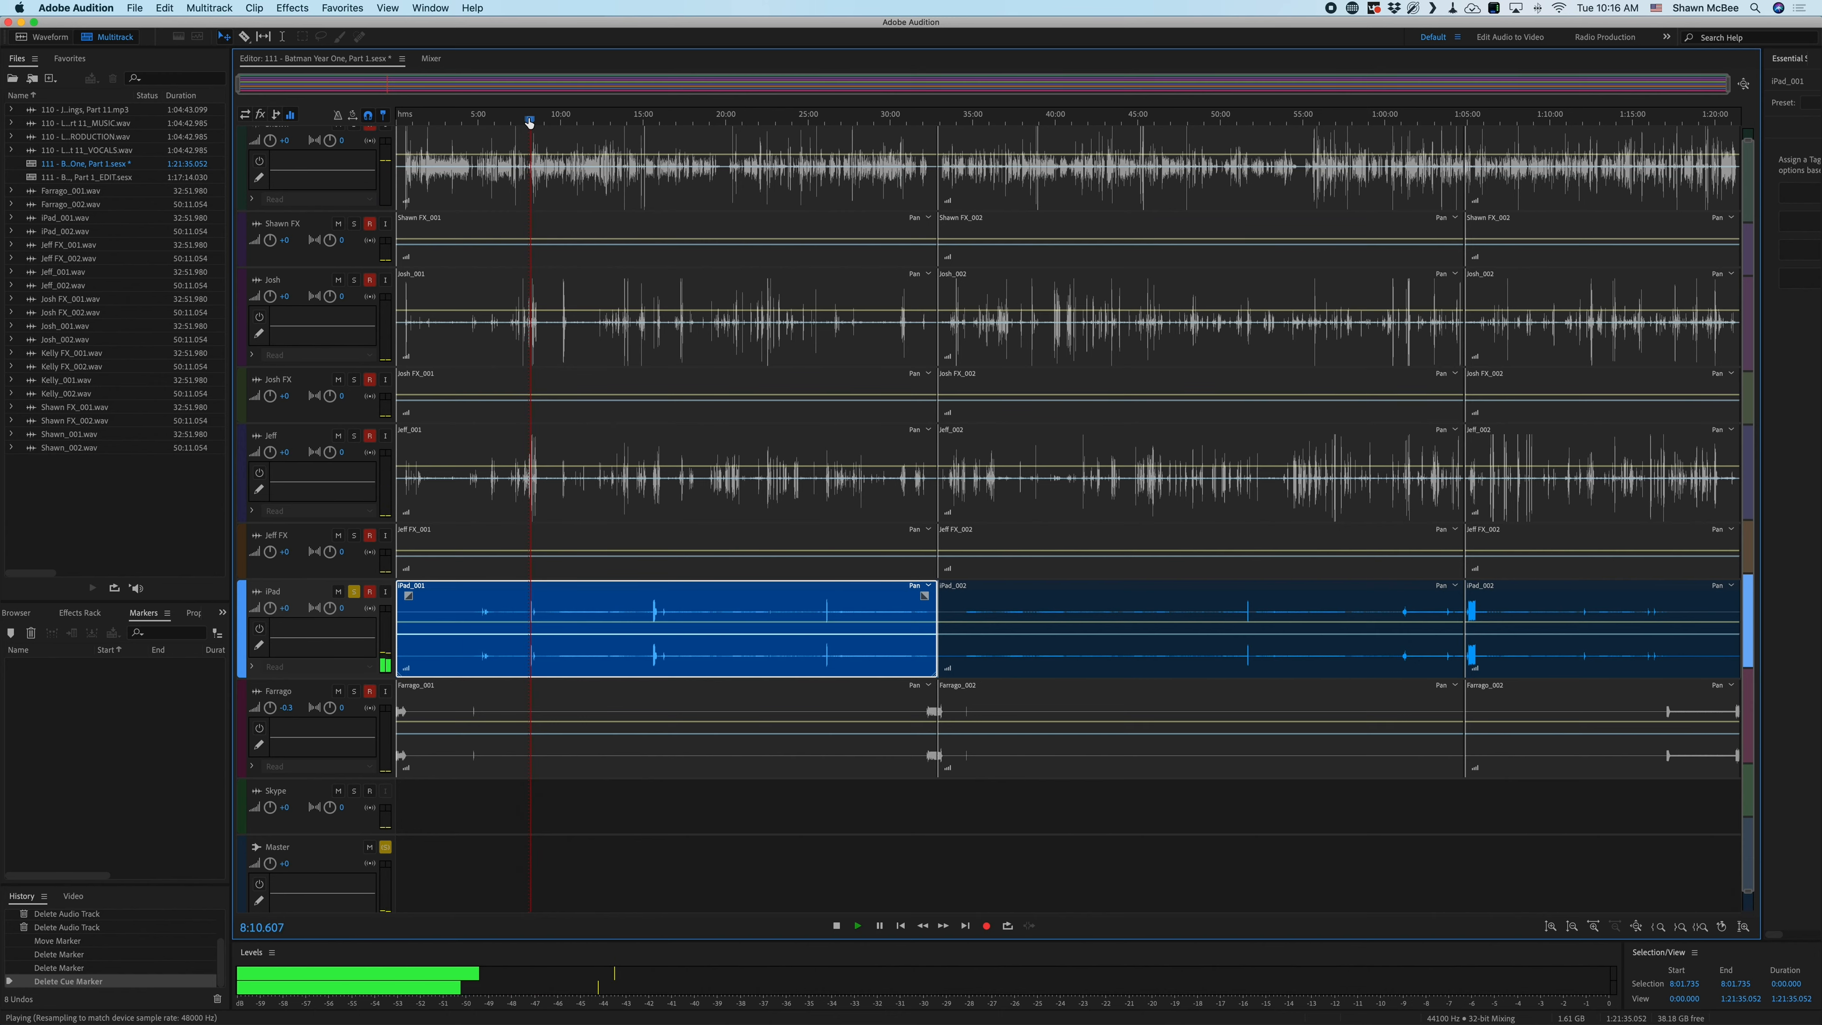
# - Examine the iPad sounds around 8:20 during playback, stop playback and turn off the iPad track's solo
pyautogui.scroll(8, 500, 617)
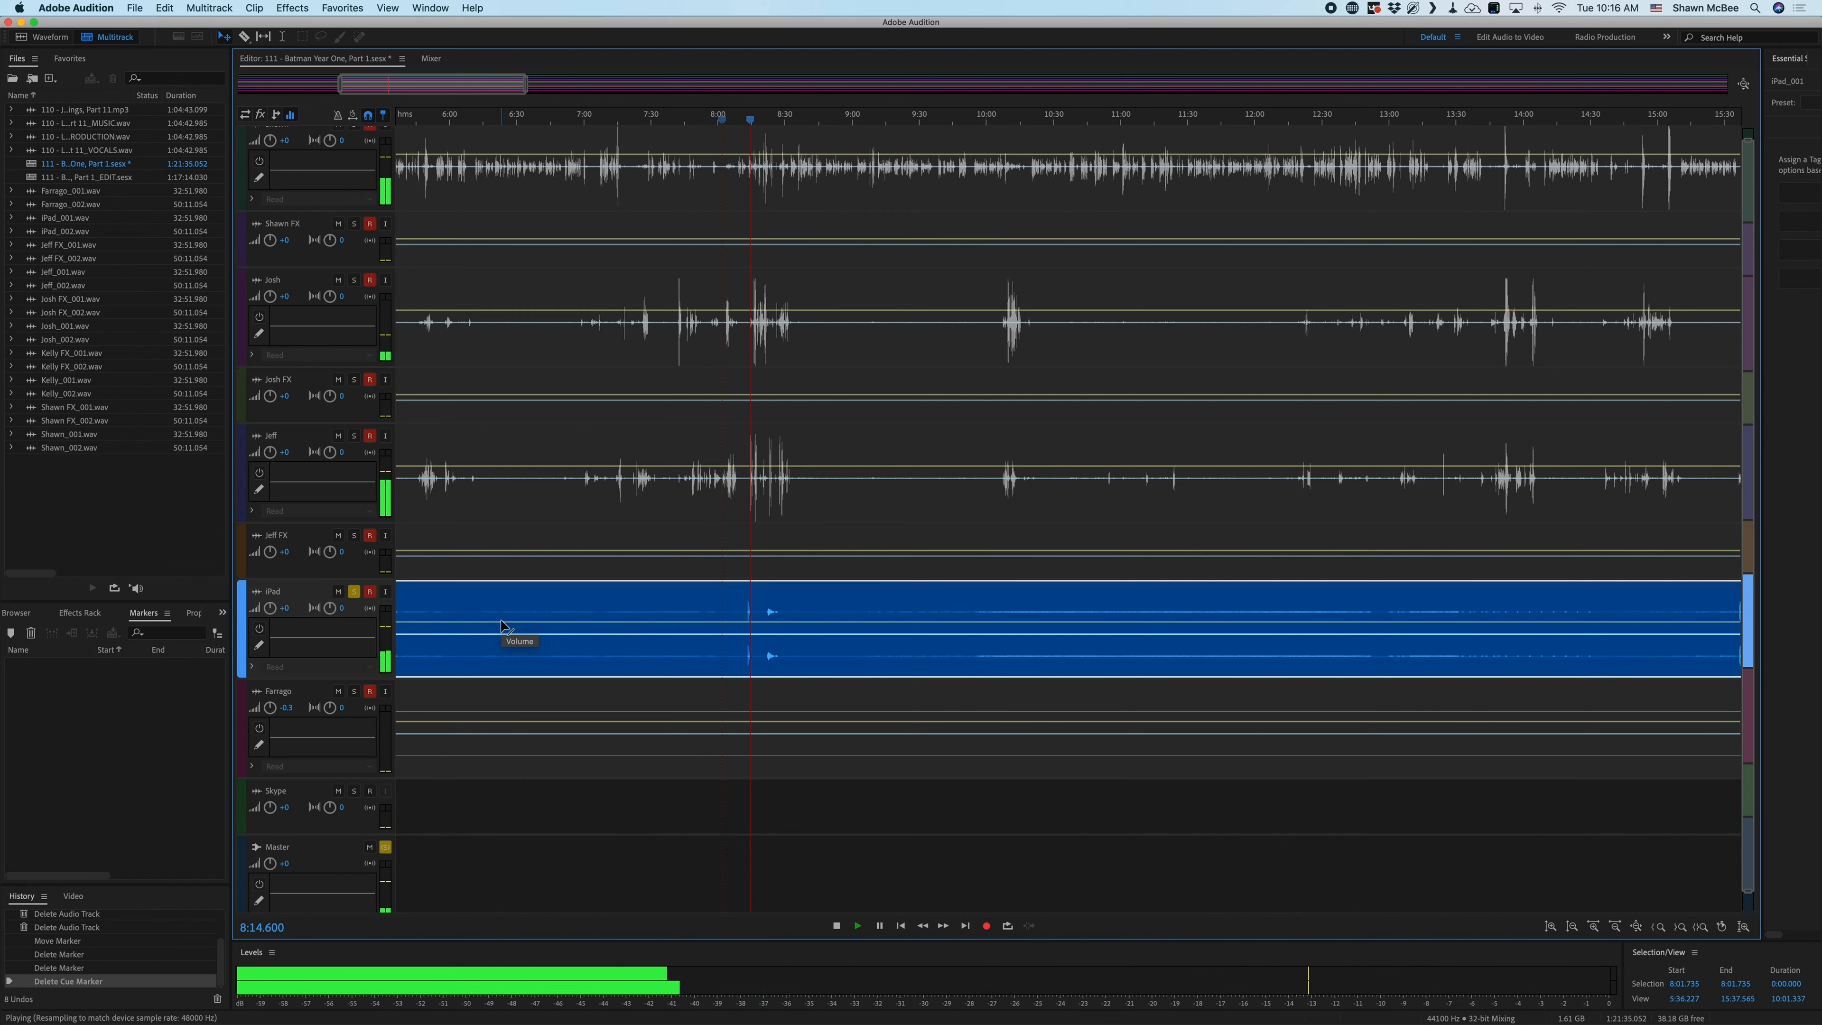
pyautogui.click(743, 124)
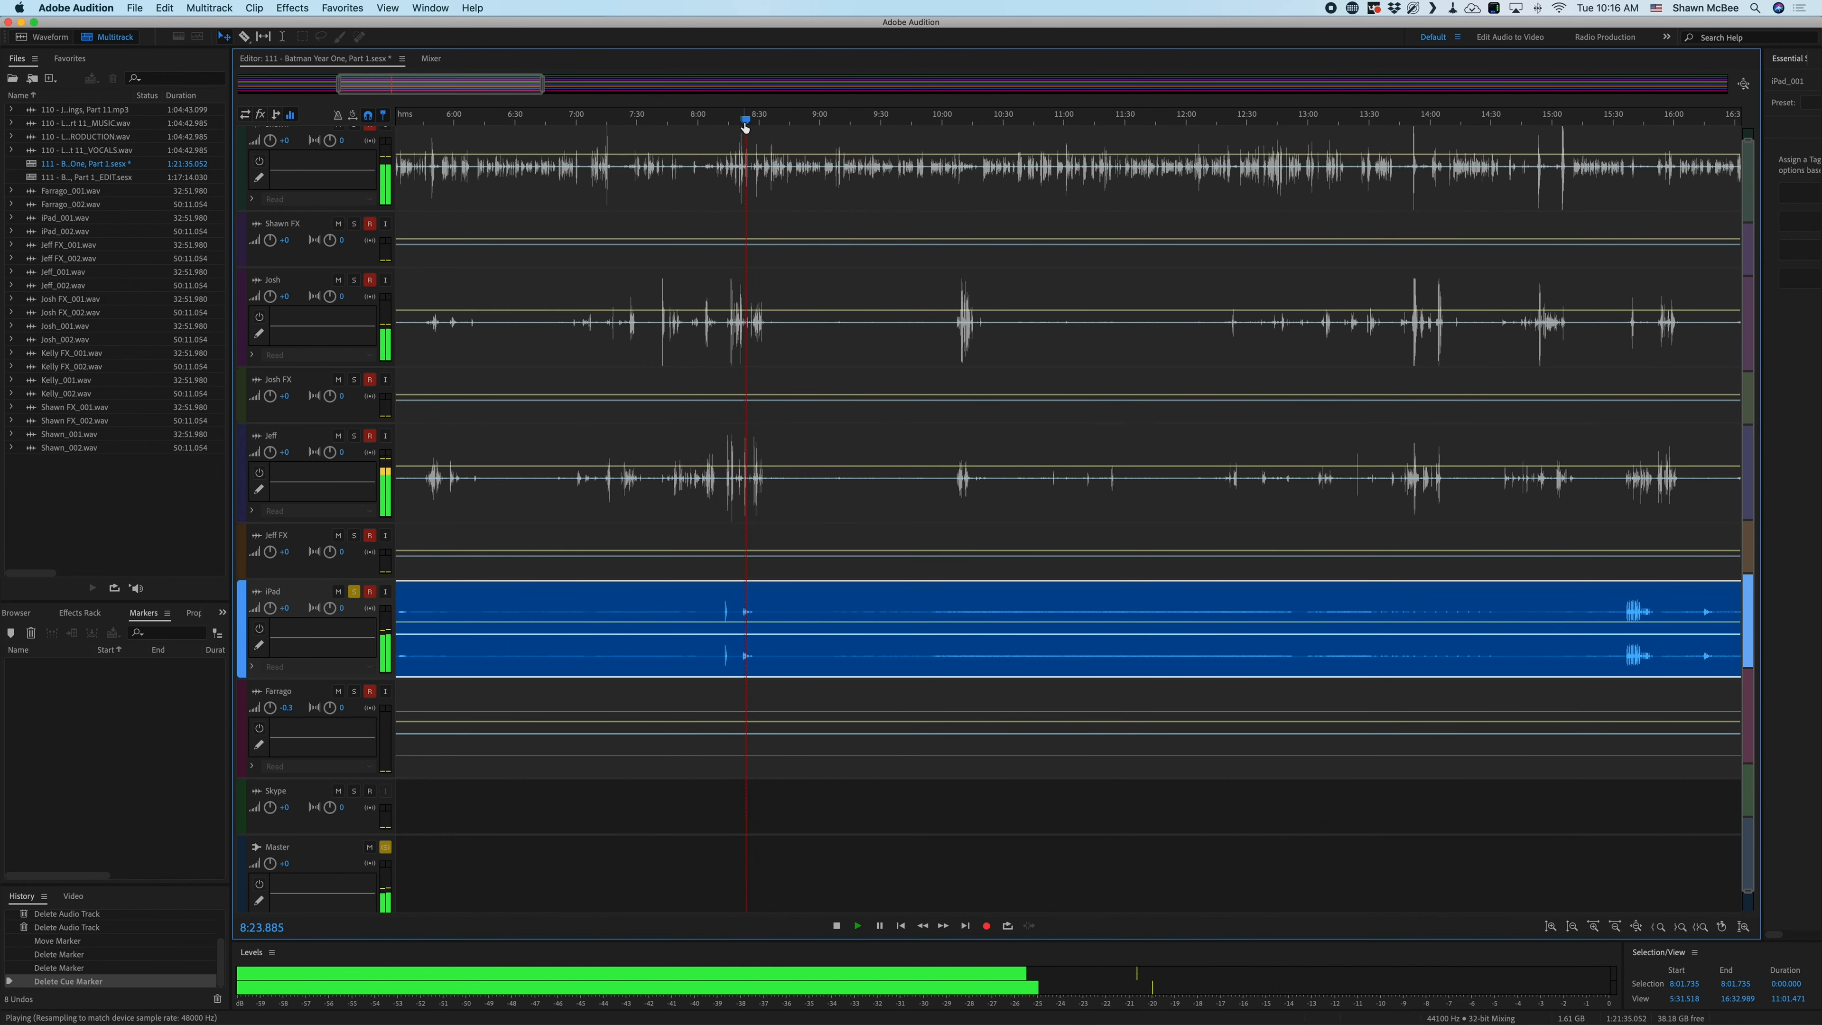
pyautogui.press('space')
pyautogui.click(353, 590)
pyautogui.scroll(-1, 628, 600)
pyautogui.scroll(-5, 628, 600)
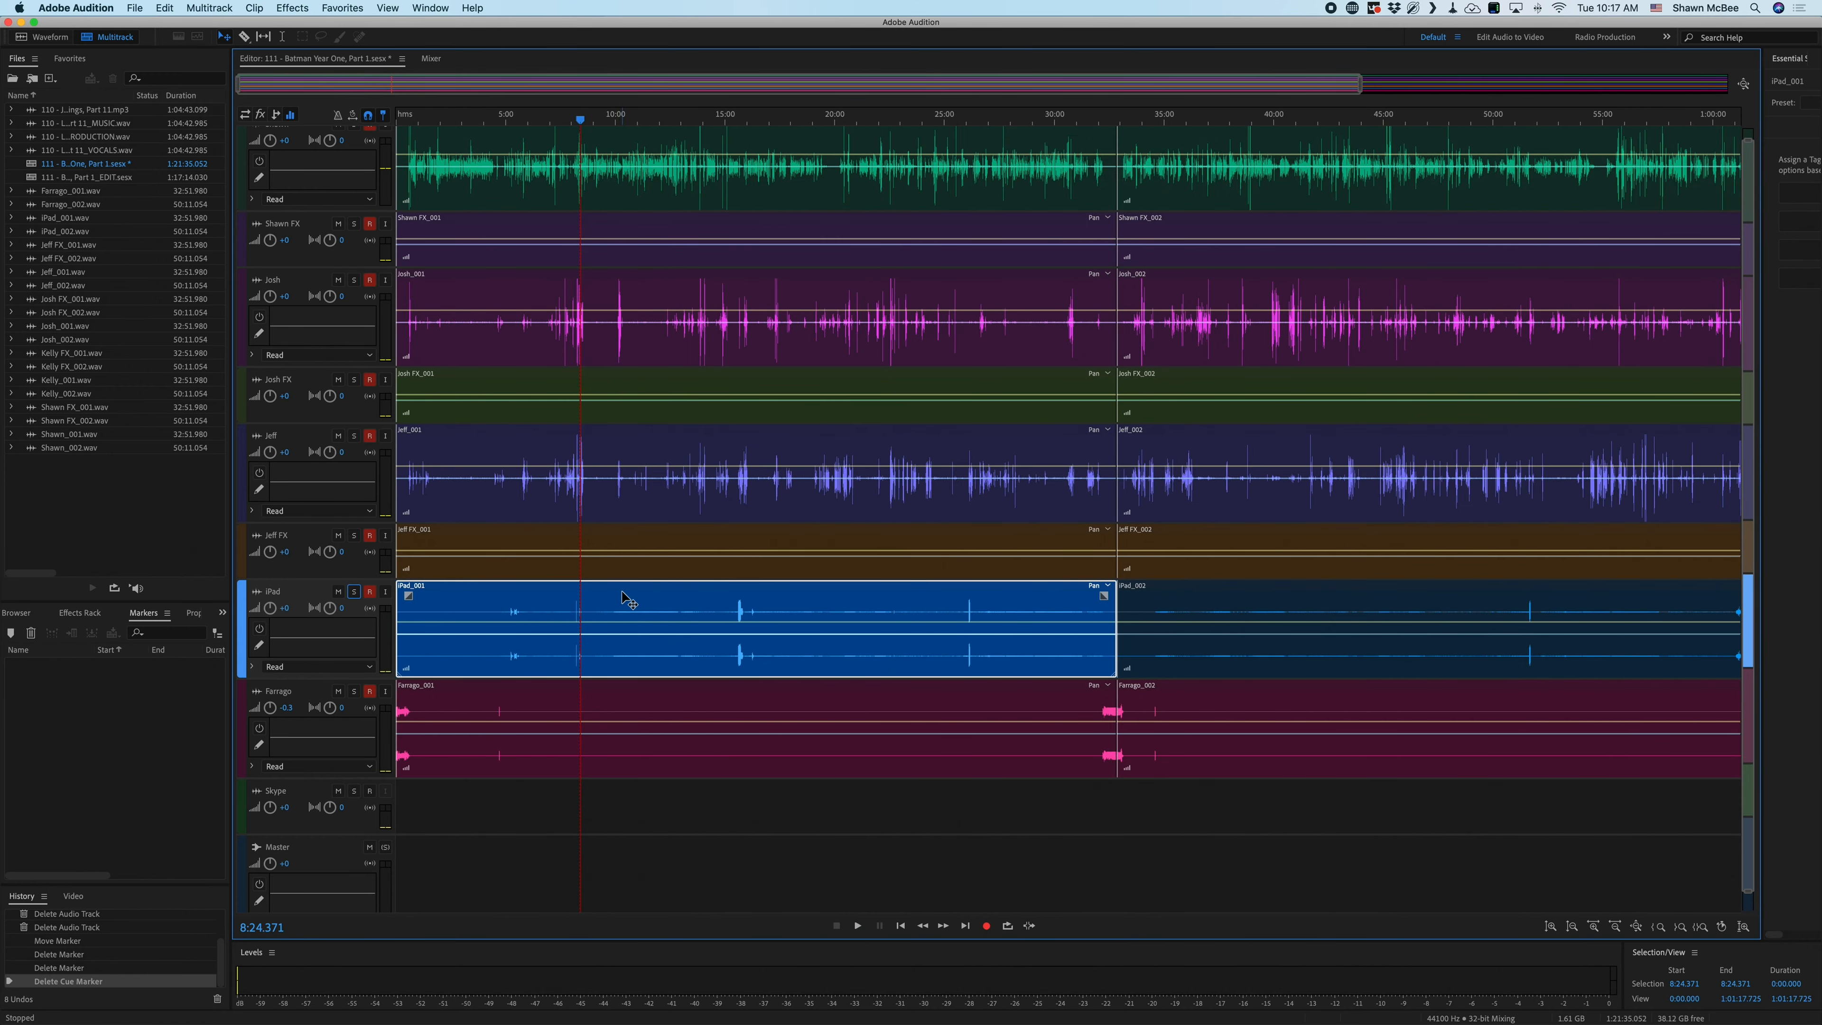
pyautogui.scroll(-1, 628, 600)
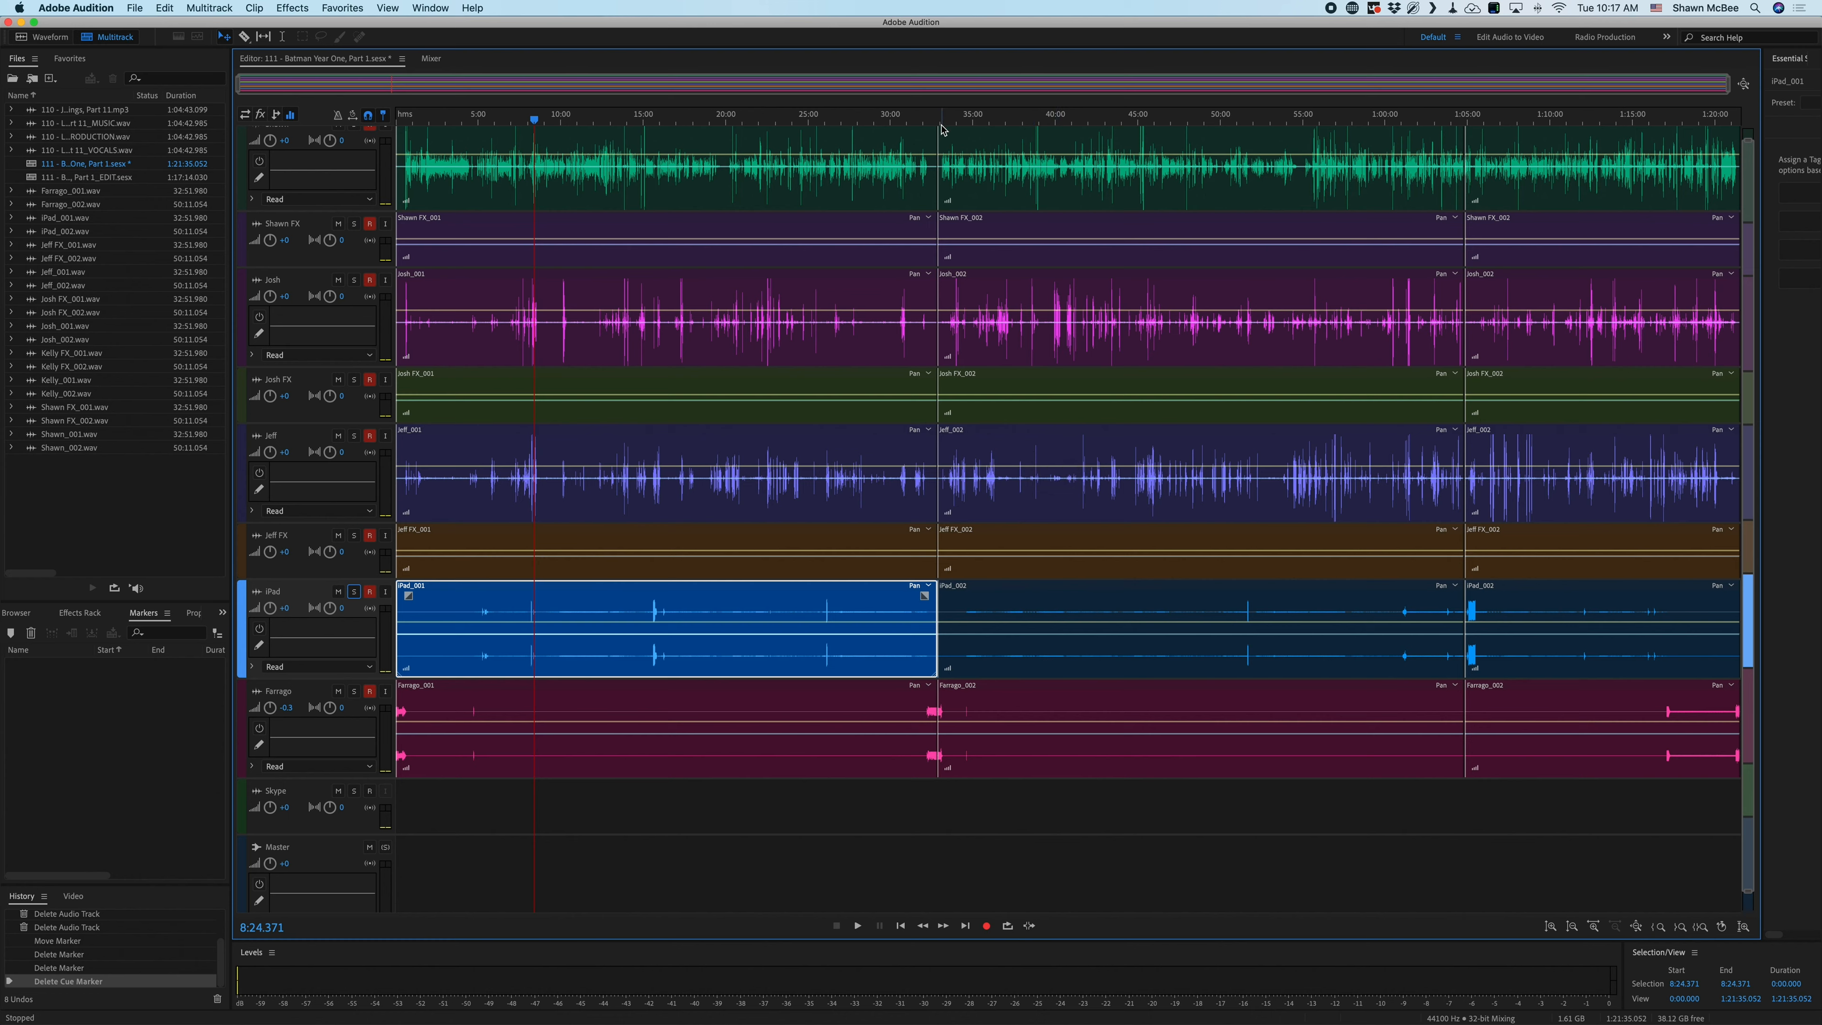
# - Return the playhead to the session start and jump to the first break between clips at 32:51.980
pyautogui.click(940, 173)
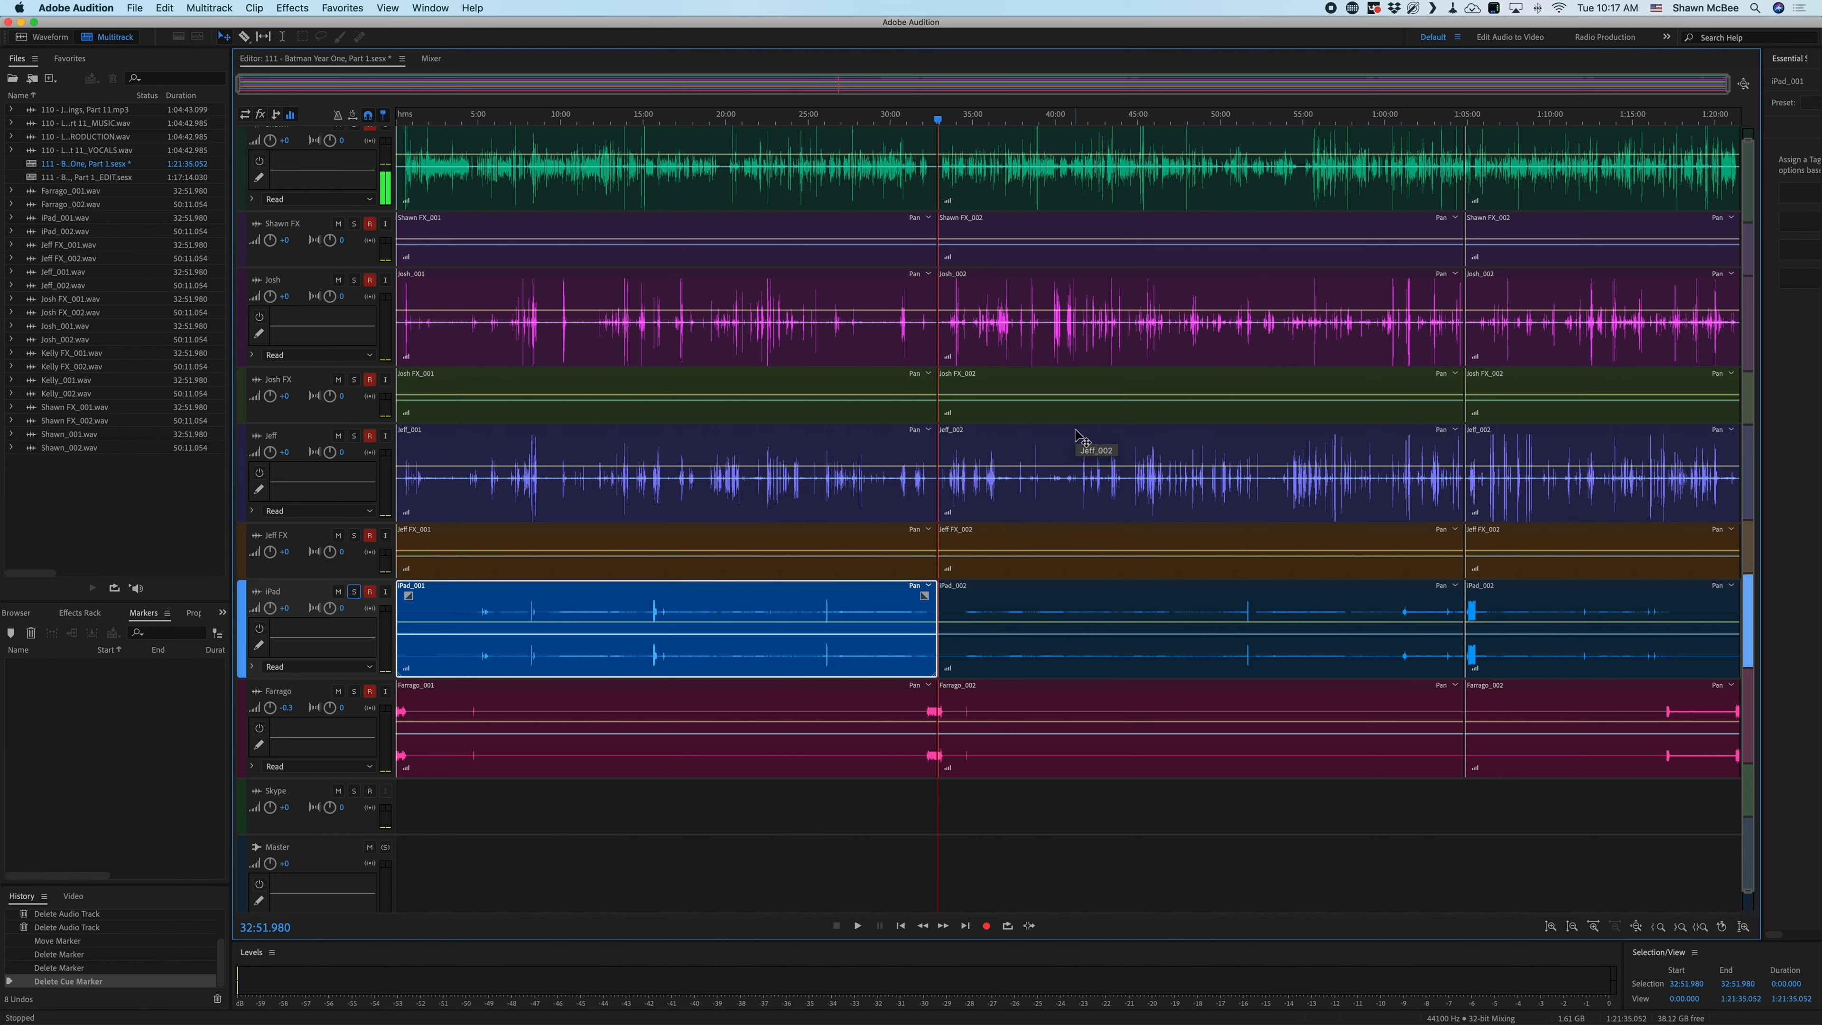
pyautogui.press('Home')
pyautogui.press('super+Right')
pyautogui.press('Home')
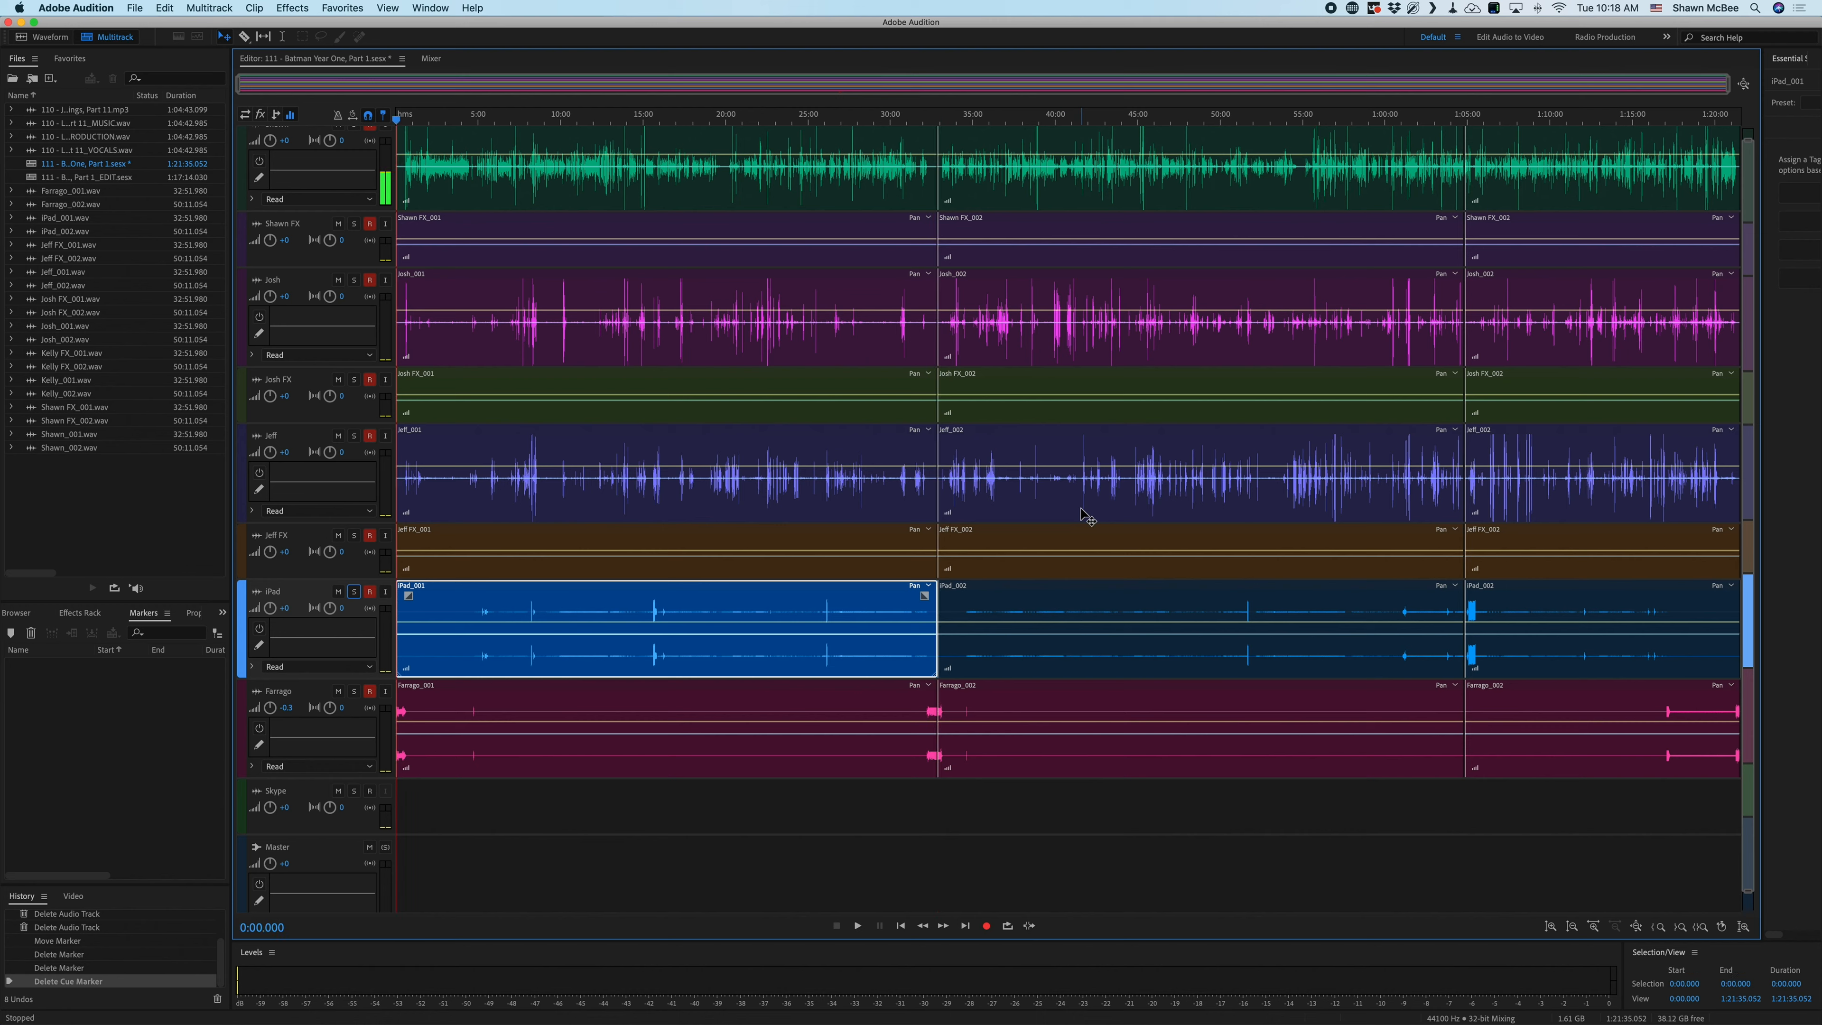
pyautogui.press('super+Right')
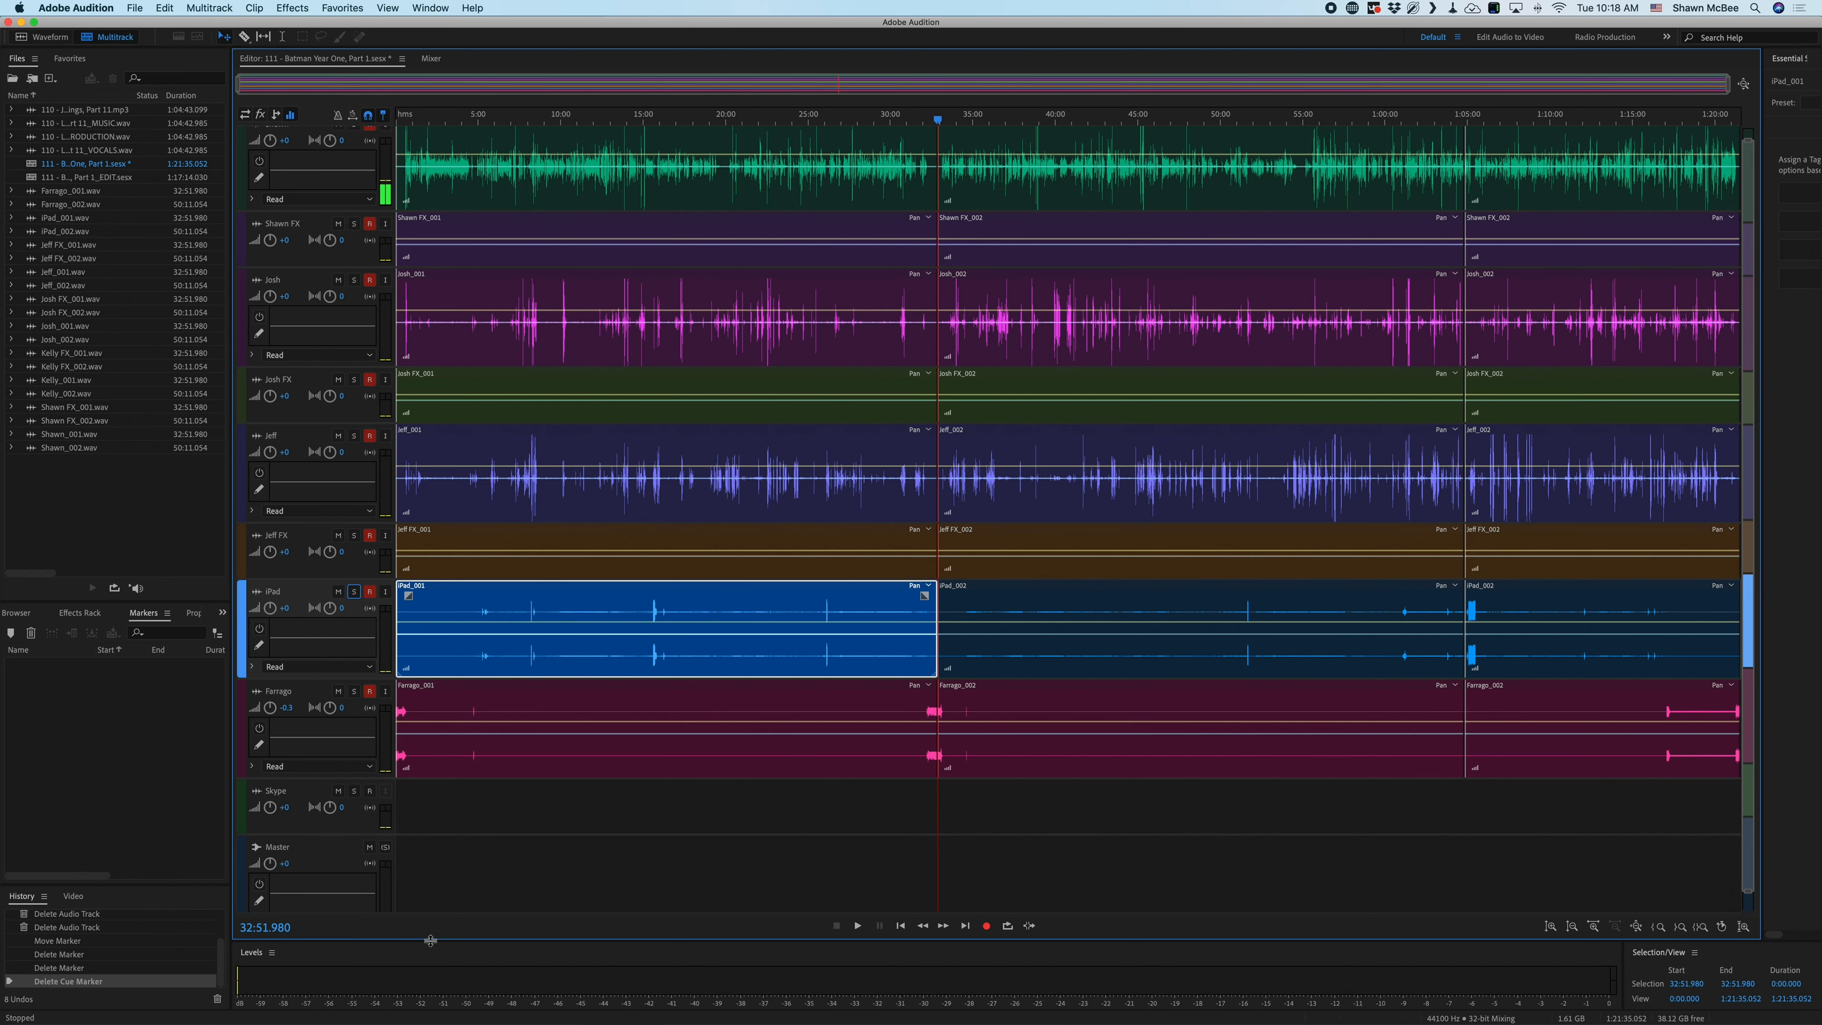
# - Switch to Notes and highlight the line "BREAK @ 00:32:51.980" in the Batman: Year One episode note
pyautogui.press('super+Tab')
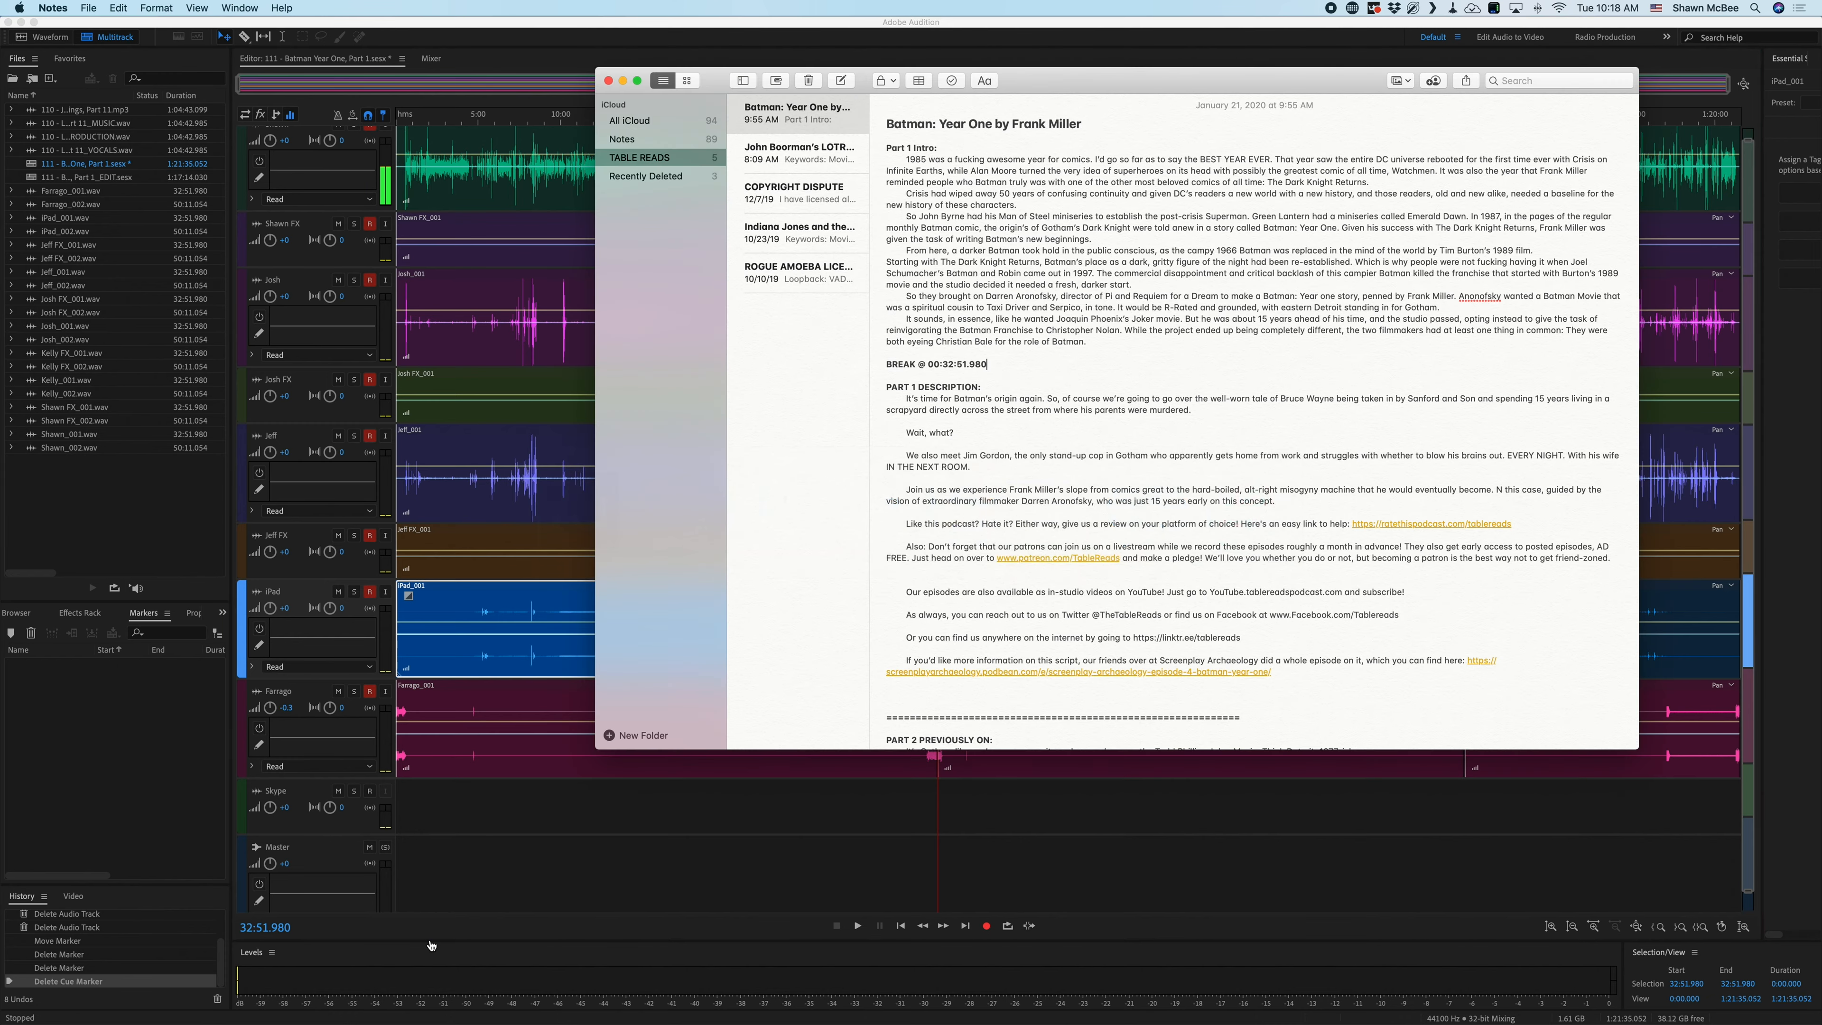
pyautogui.scroll(-3, 1042, 410)
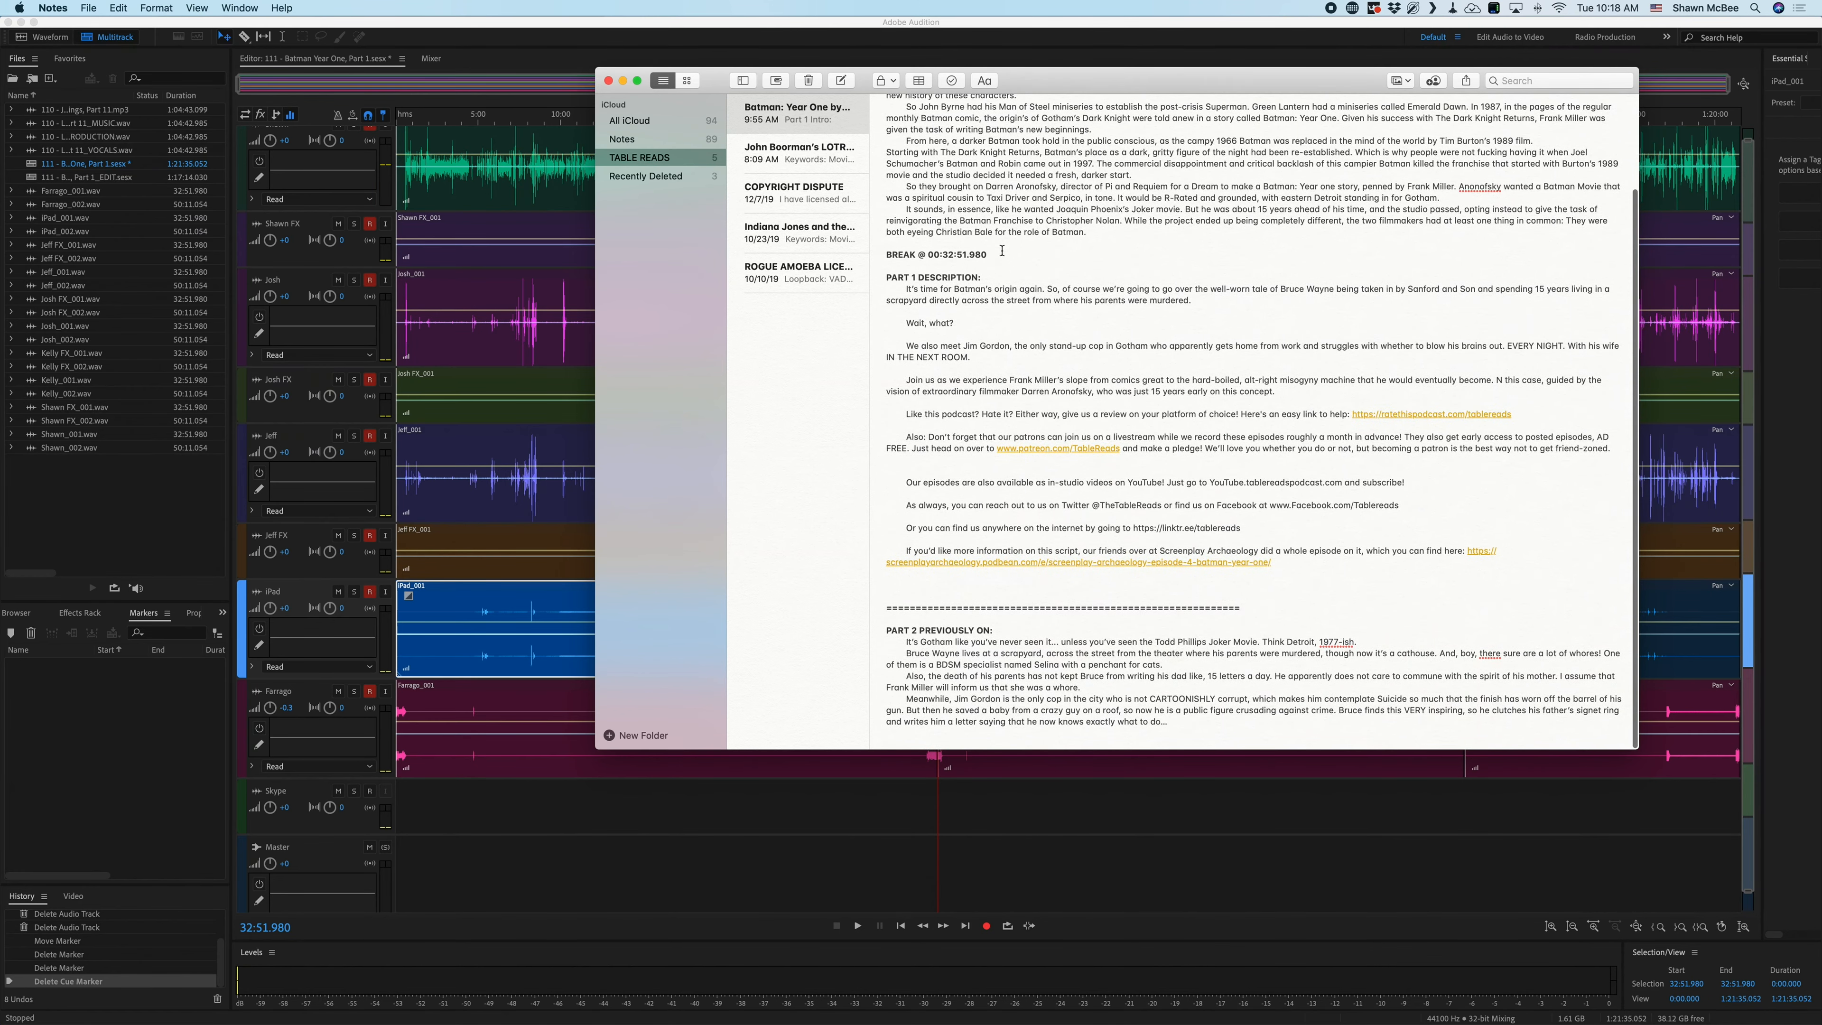
pyautogui.scroll(2, 1002, 250)
pyautogui.moveTo(990, 323); pyautogui.dragTo(901, 321)
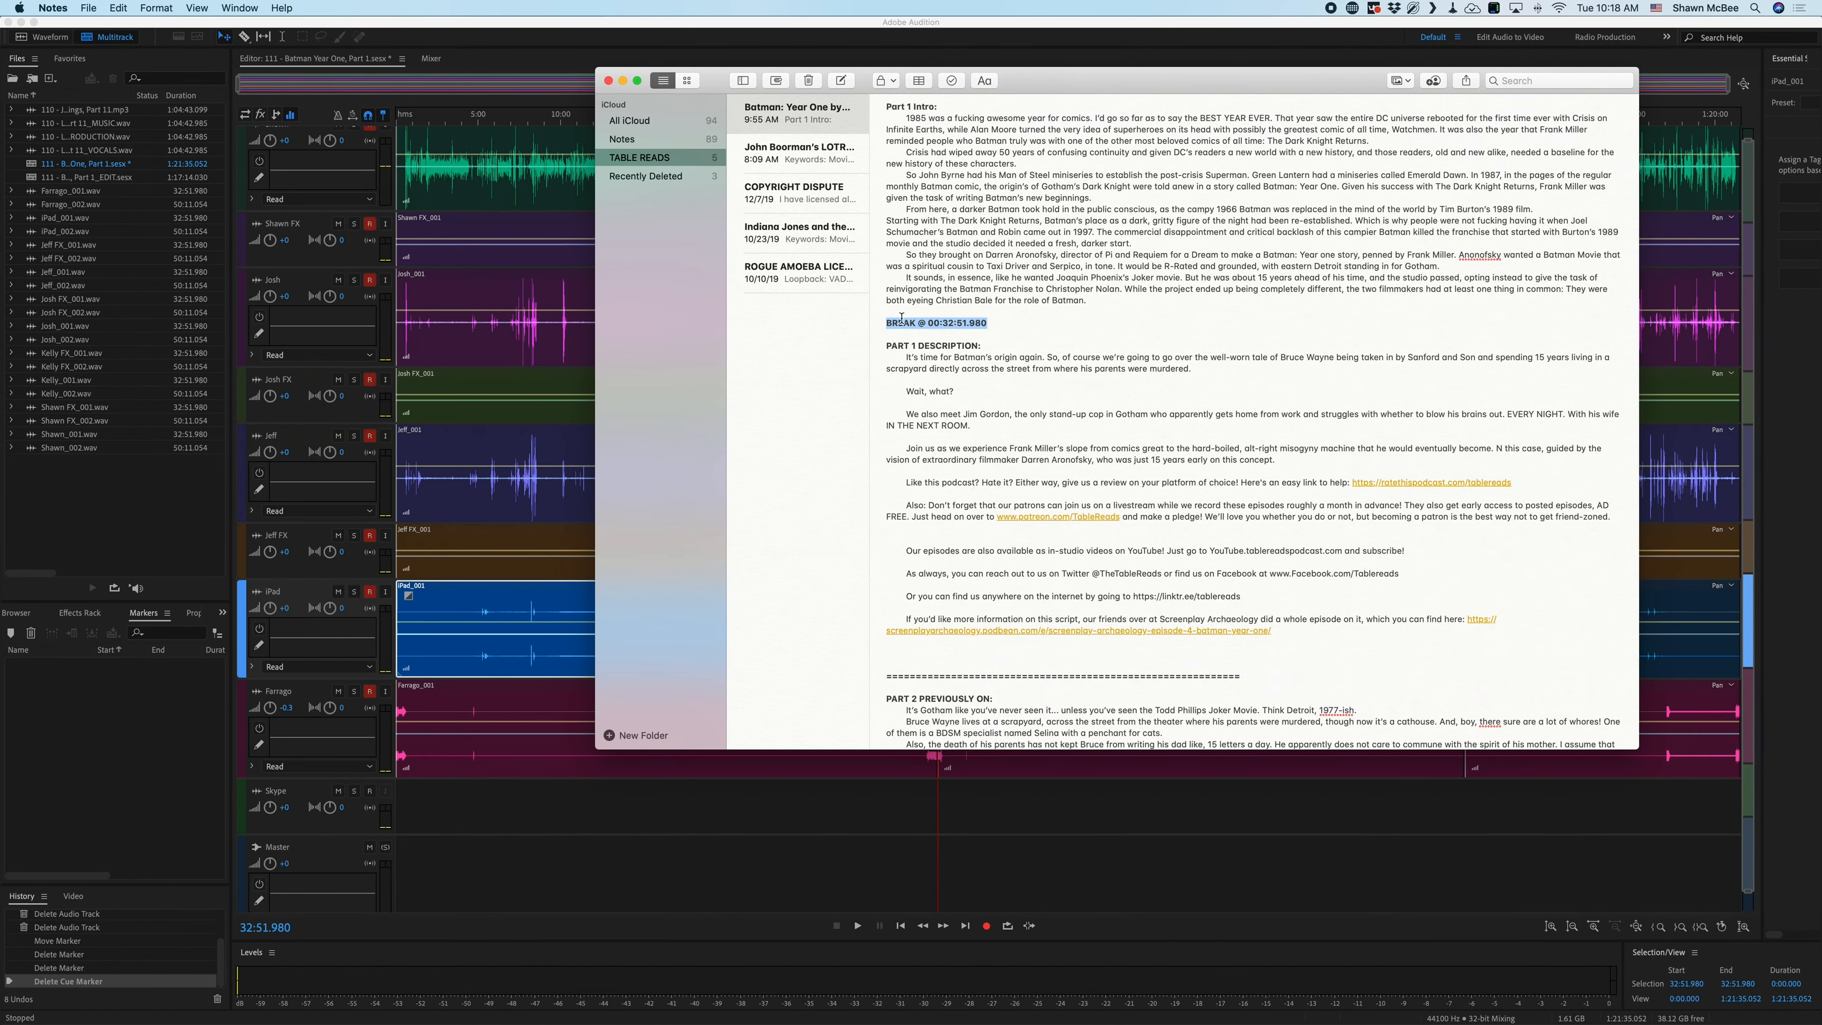
pyautogui.scroll(1, 932, 316)
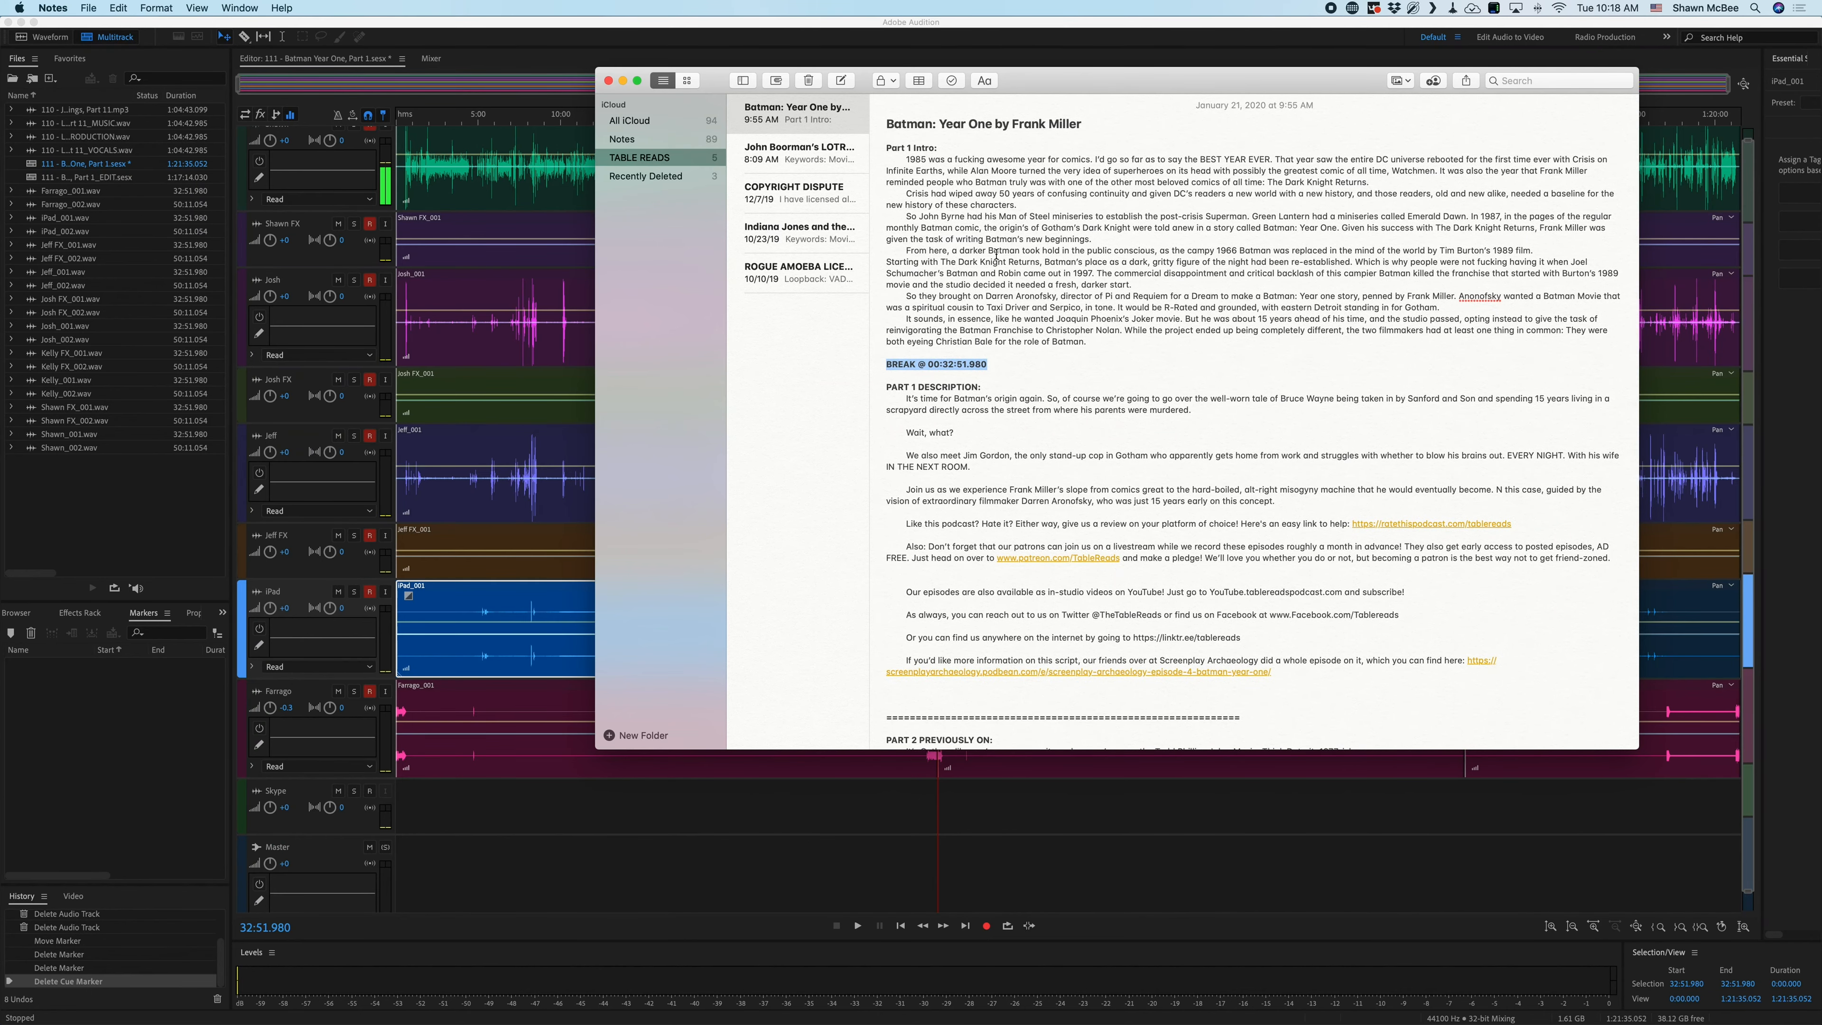
pyautogui.scroll(-3, 995, 253)
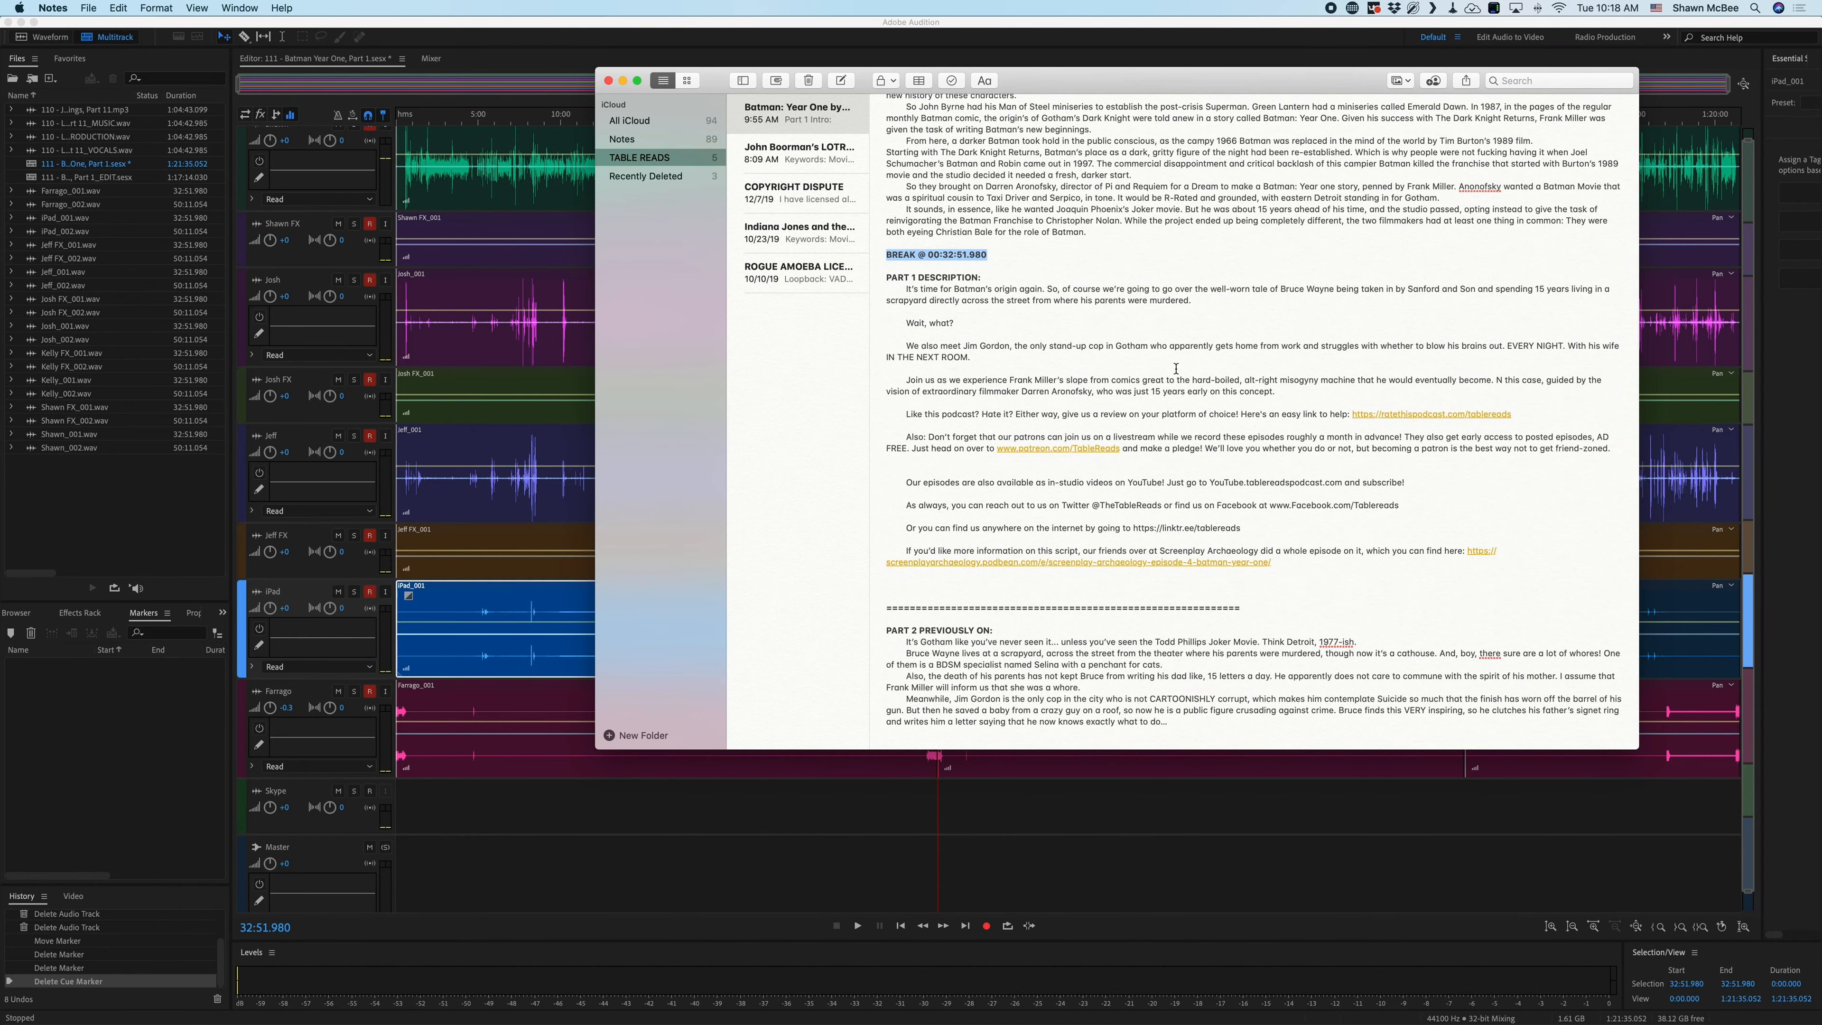
# - Switch back to Adobe Audition and jump the playhead to the second break between clips at 1:04:50.248
pyautogui.press('super+Tab')
pyautogui.press('super+shift+Tab')
pyautogui.press('super+Tab')
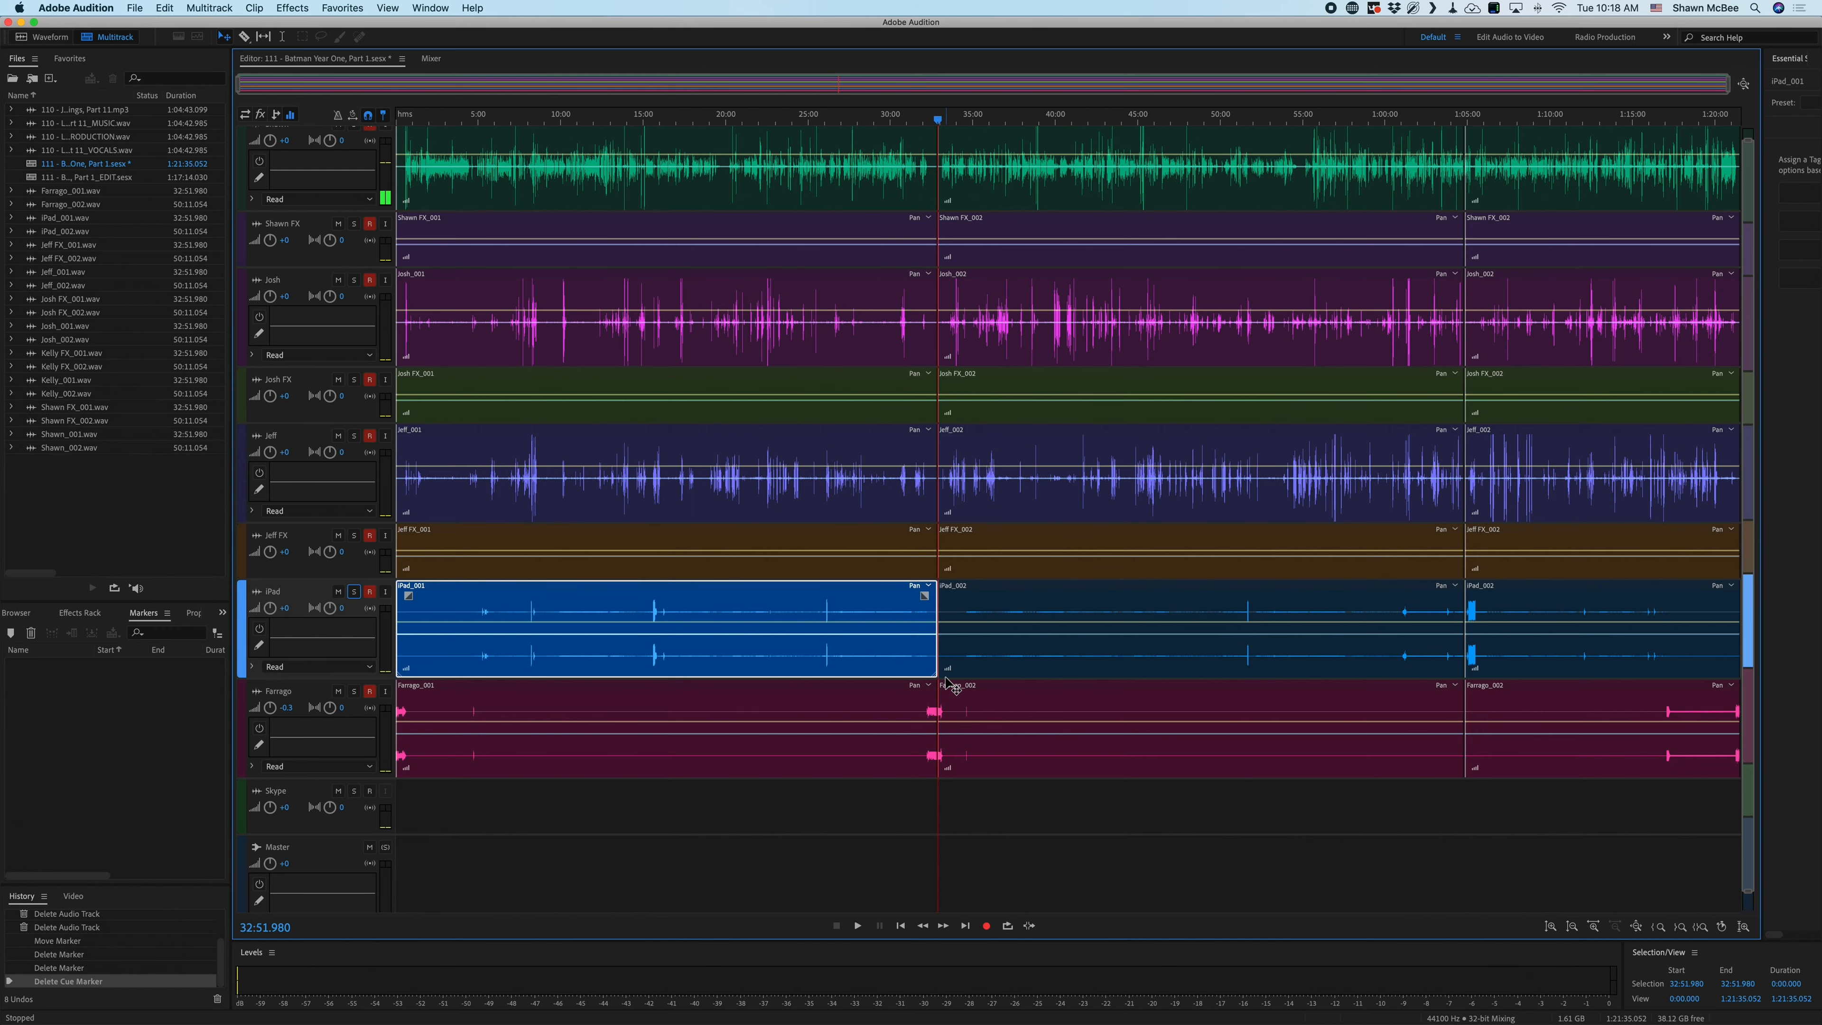
pyautogui.scroll(1, 1103, 573)
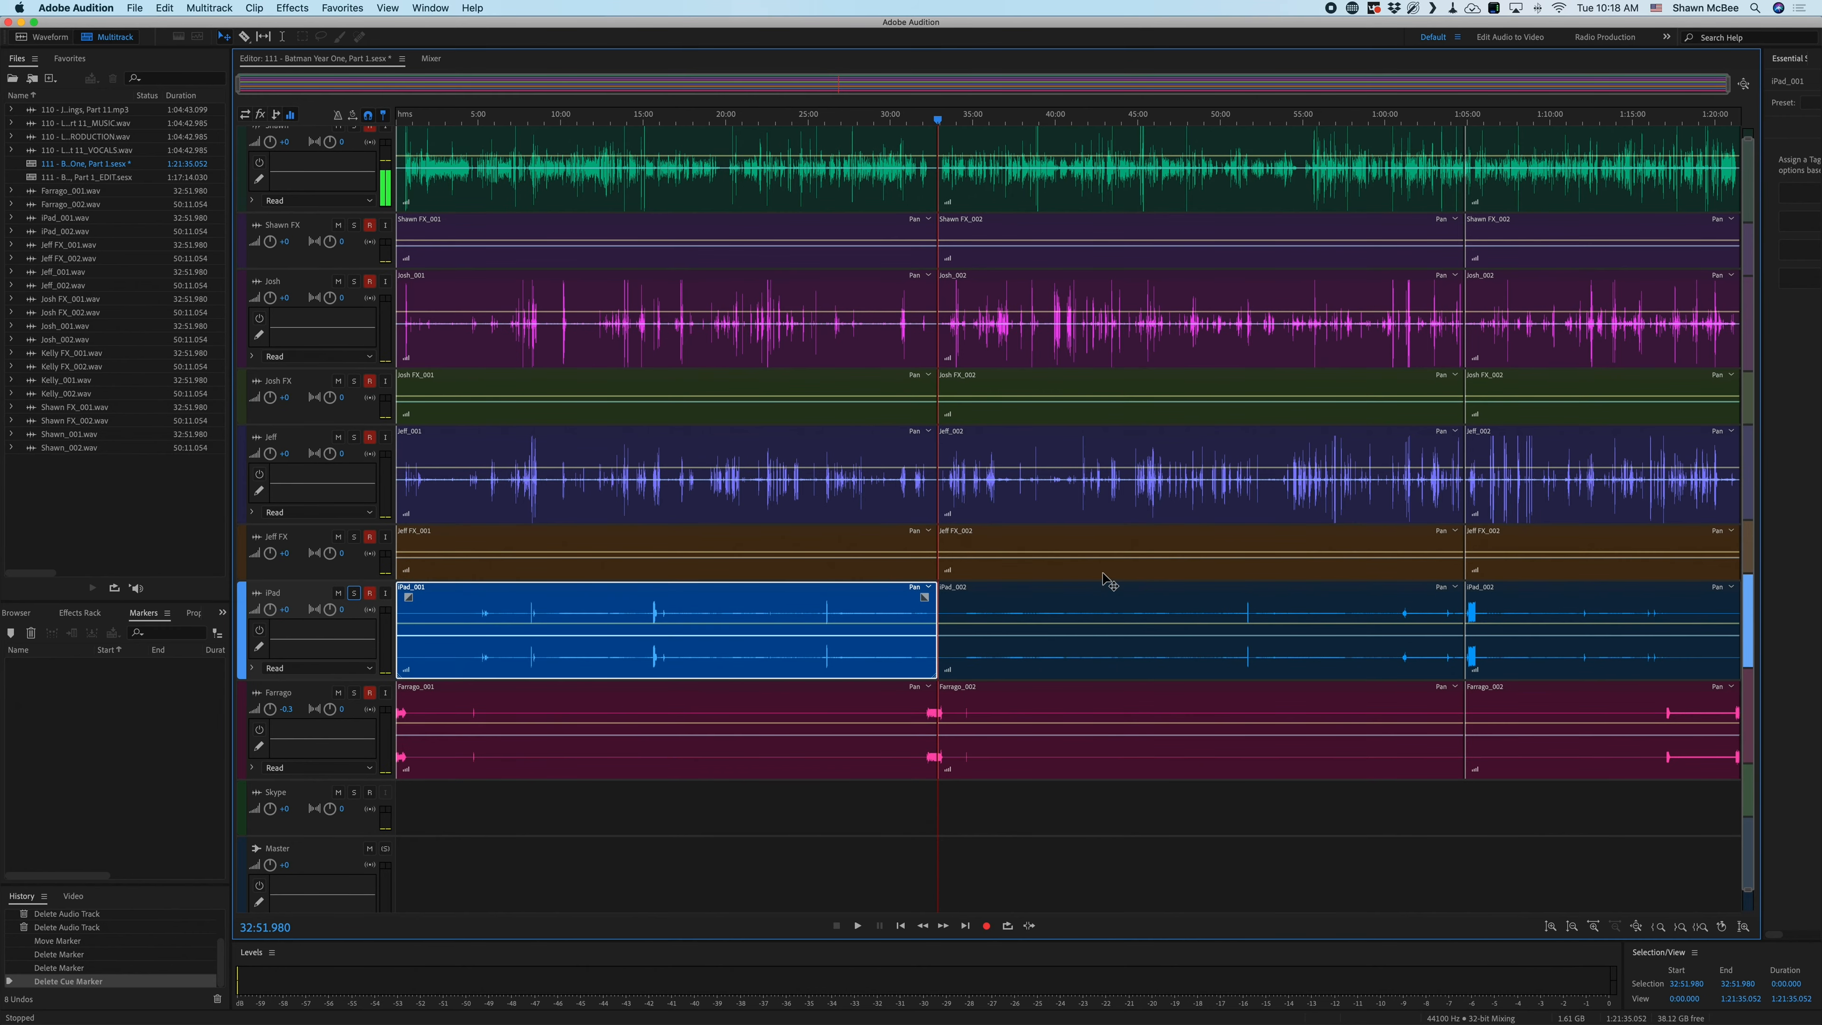
pyautogui.scroll(2, 1108, 581)
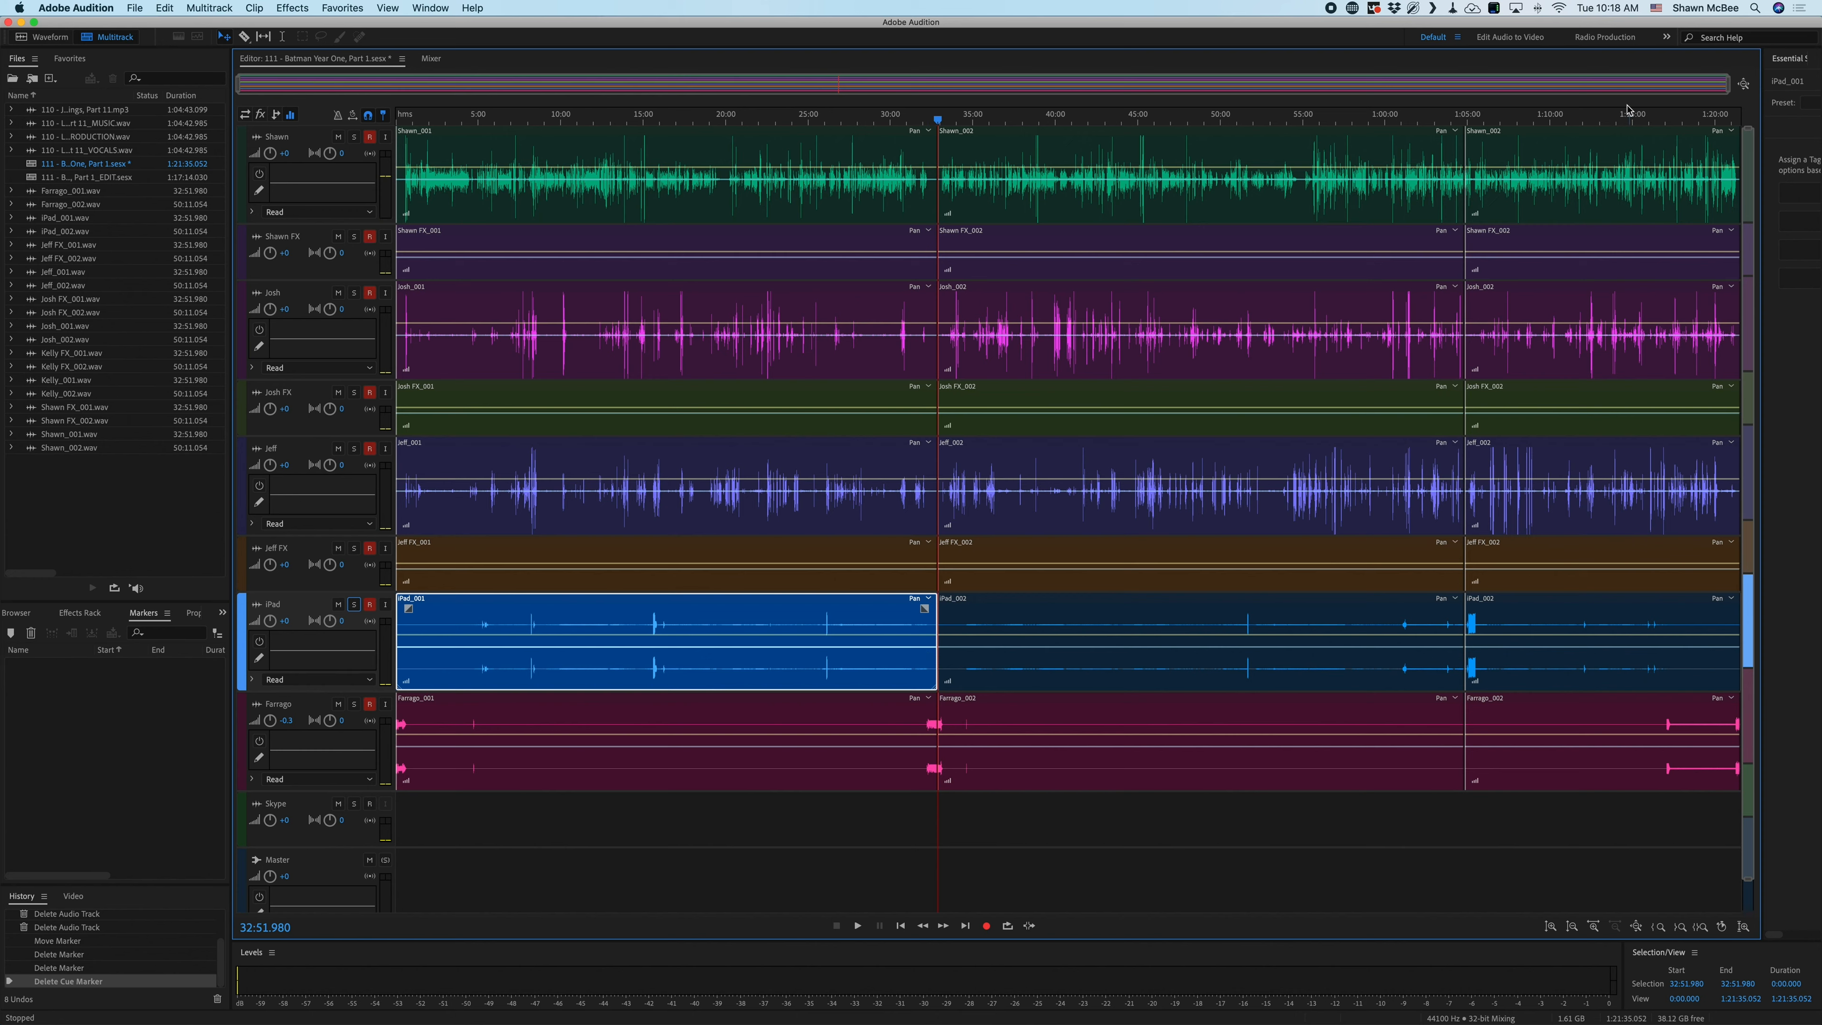
pyautogui.press('super+Right')
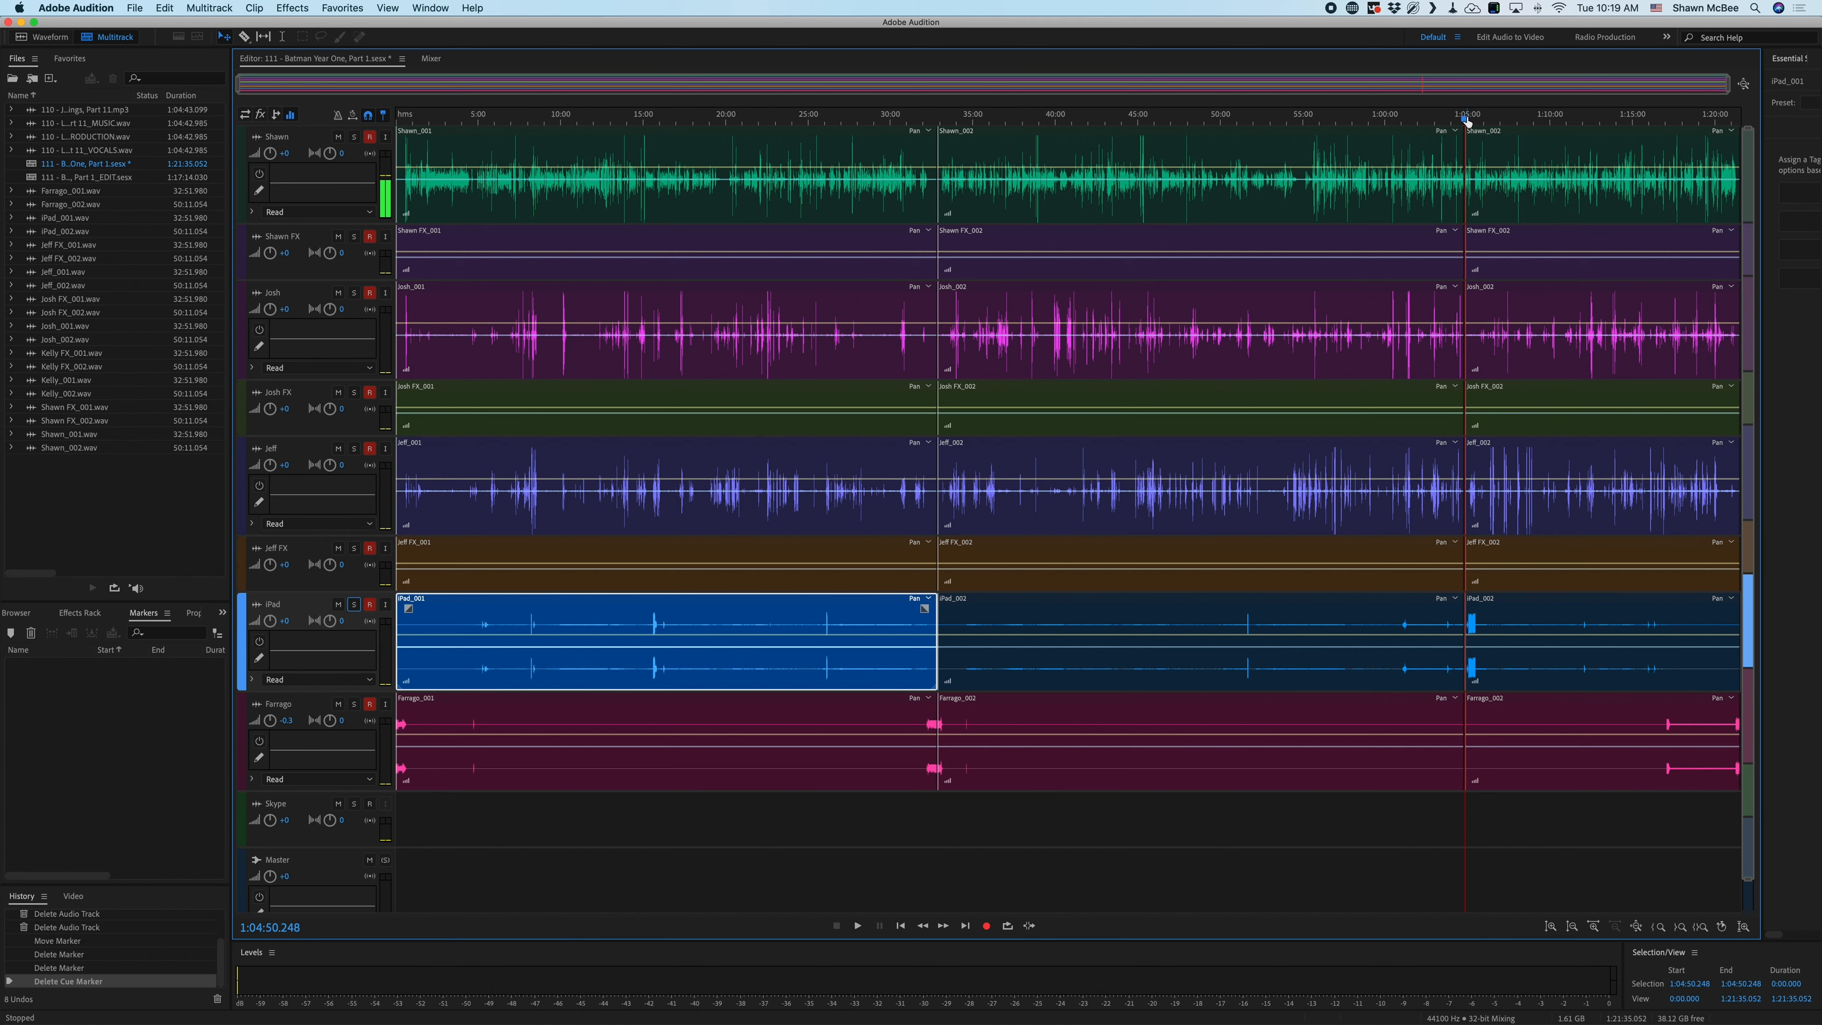
# - Play the recording across the second clip break, starting from about 1:04:46 and stopping shortly after it
pyautogui.moveTo(1461, 123); pyautogui.dragTo(1462, 121)
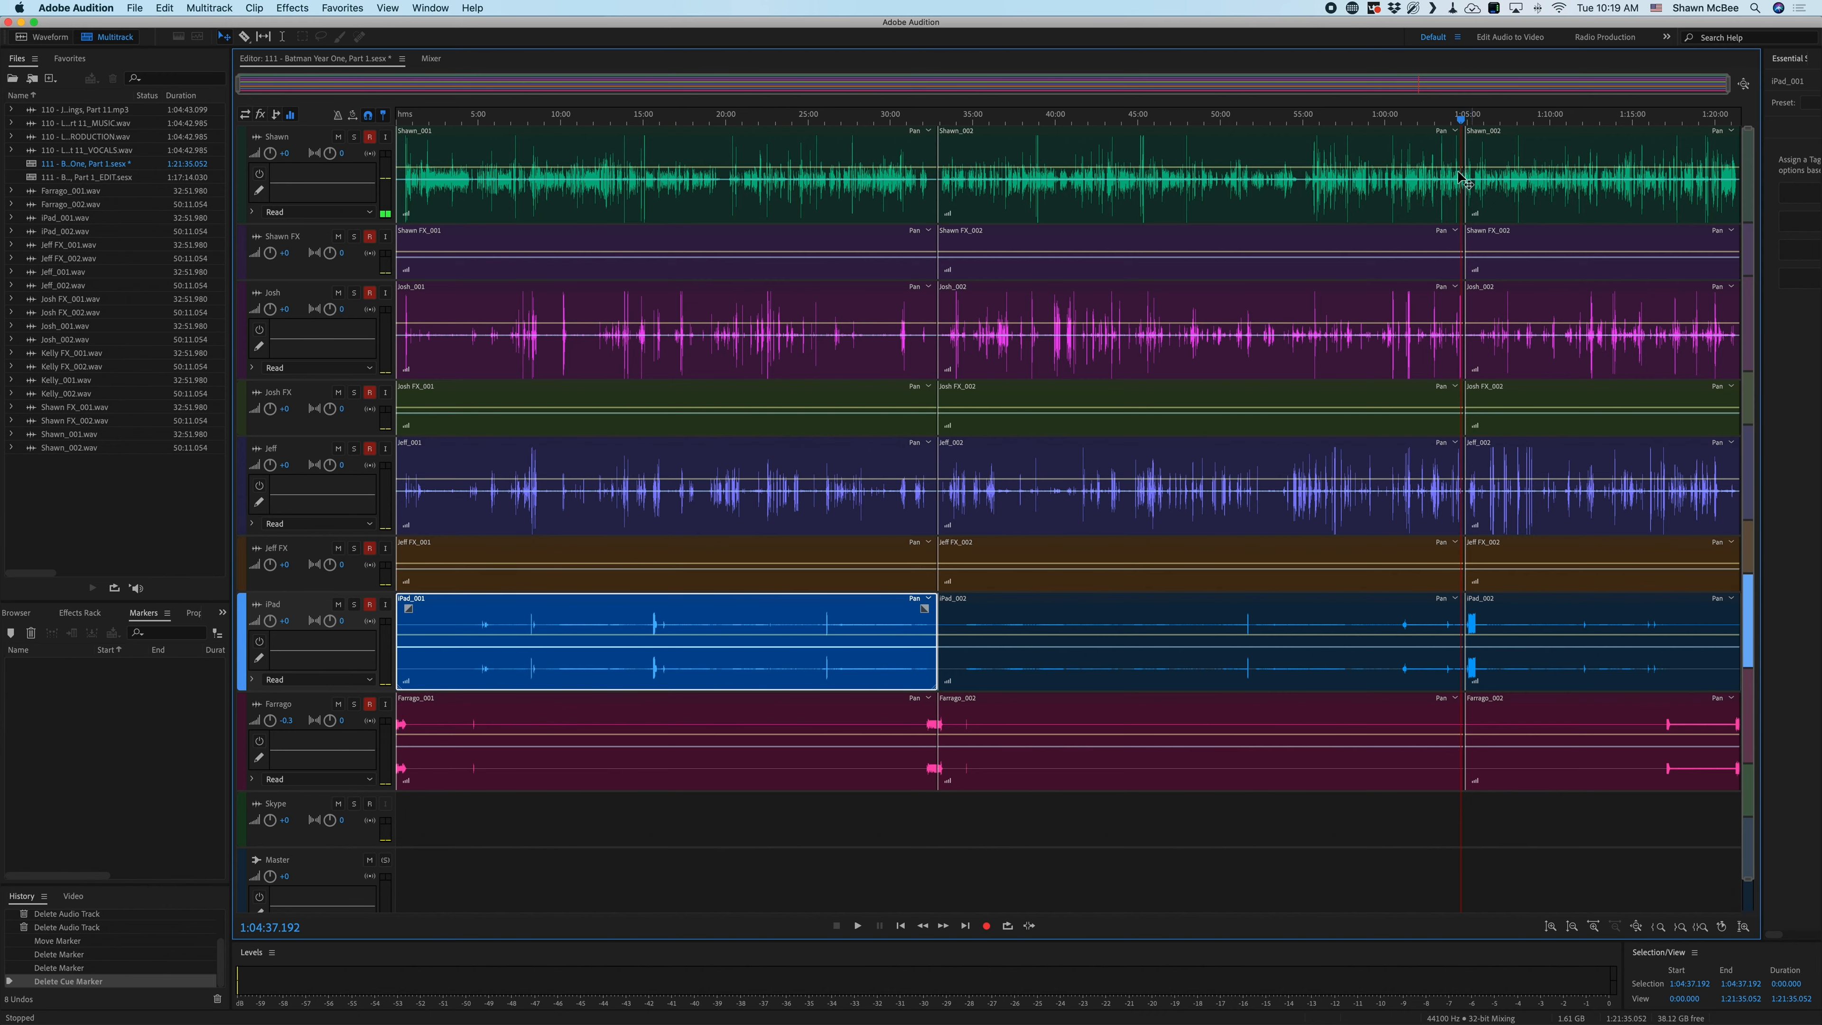
pyautogui.scroll(3, 1463, 253)
pyautogui.scroll(5, 1463, 253)
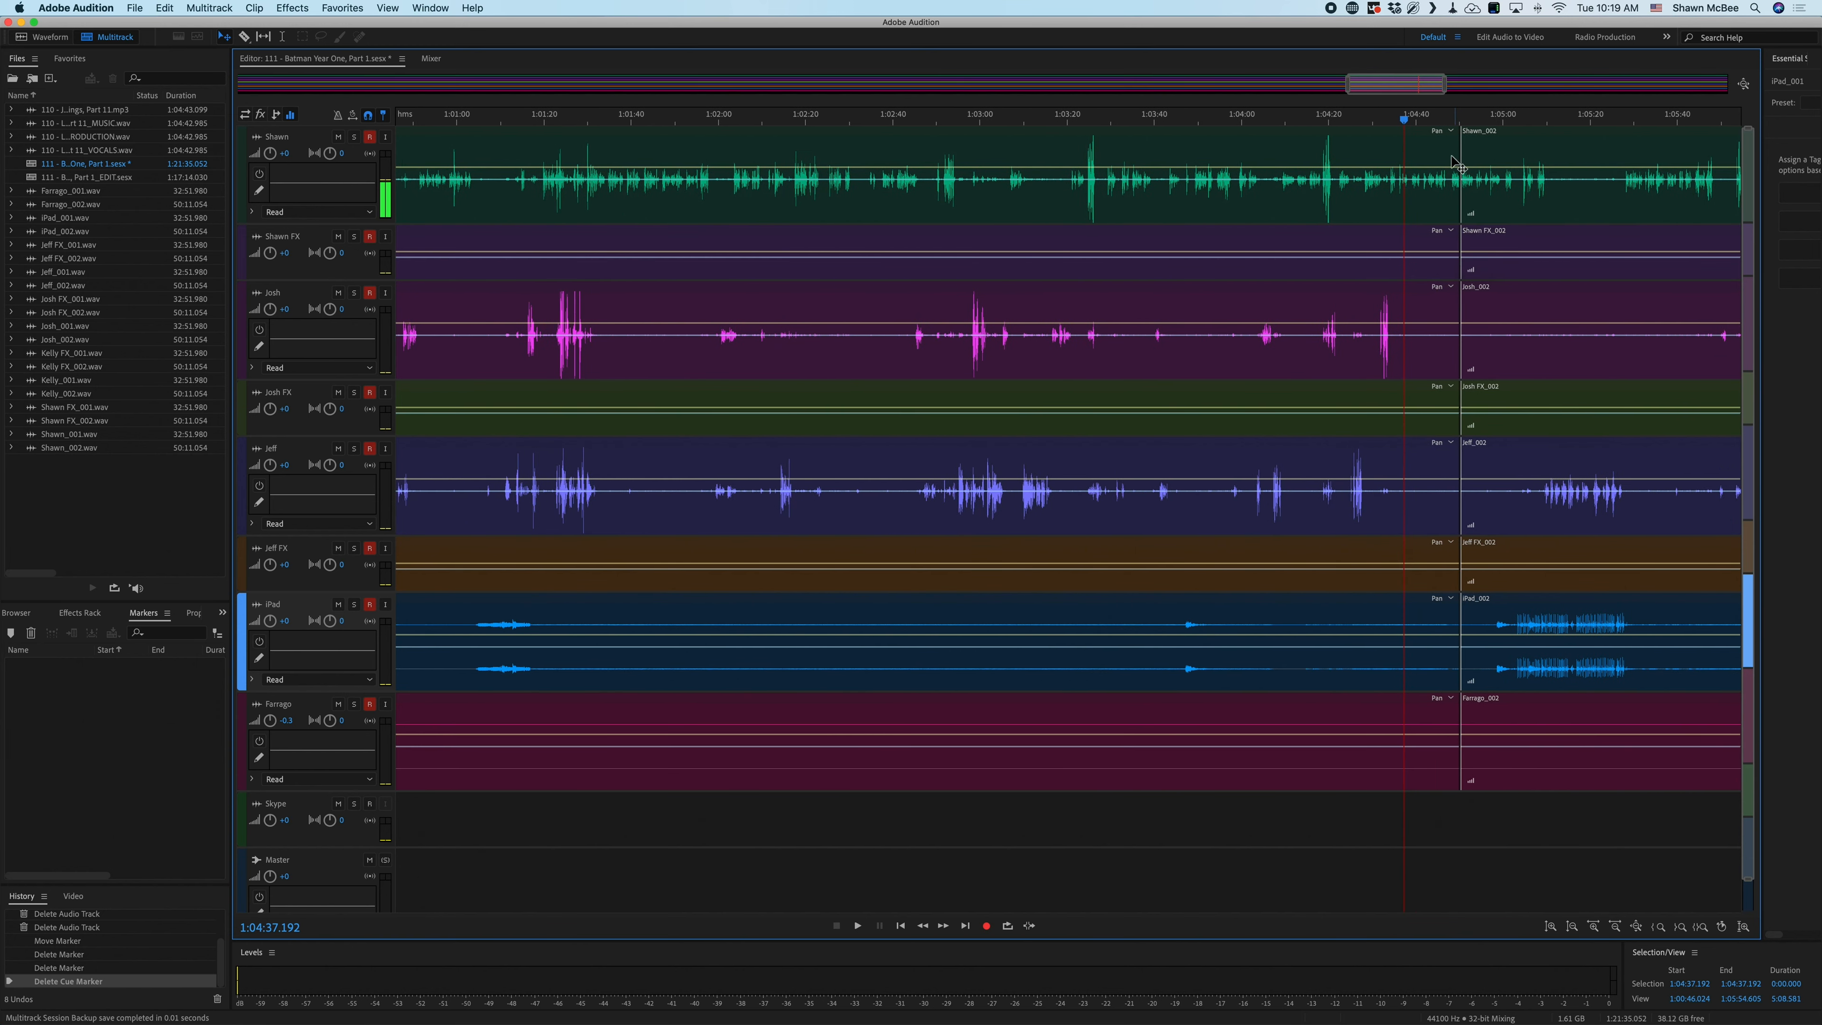
pyautogui.click(1446, 120)
pyautogui.press('space')
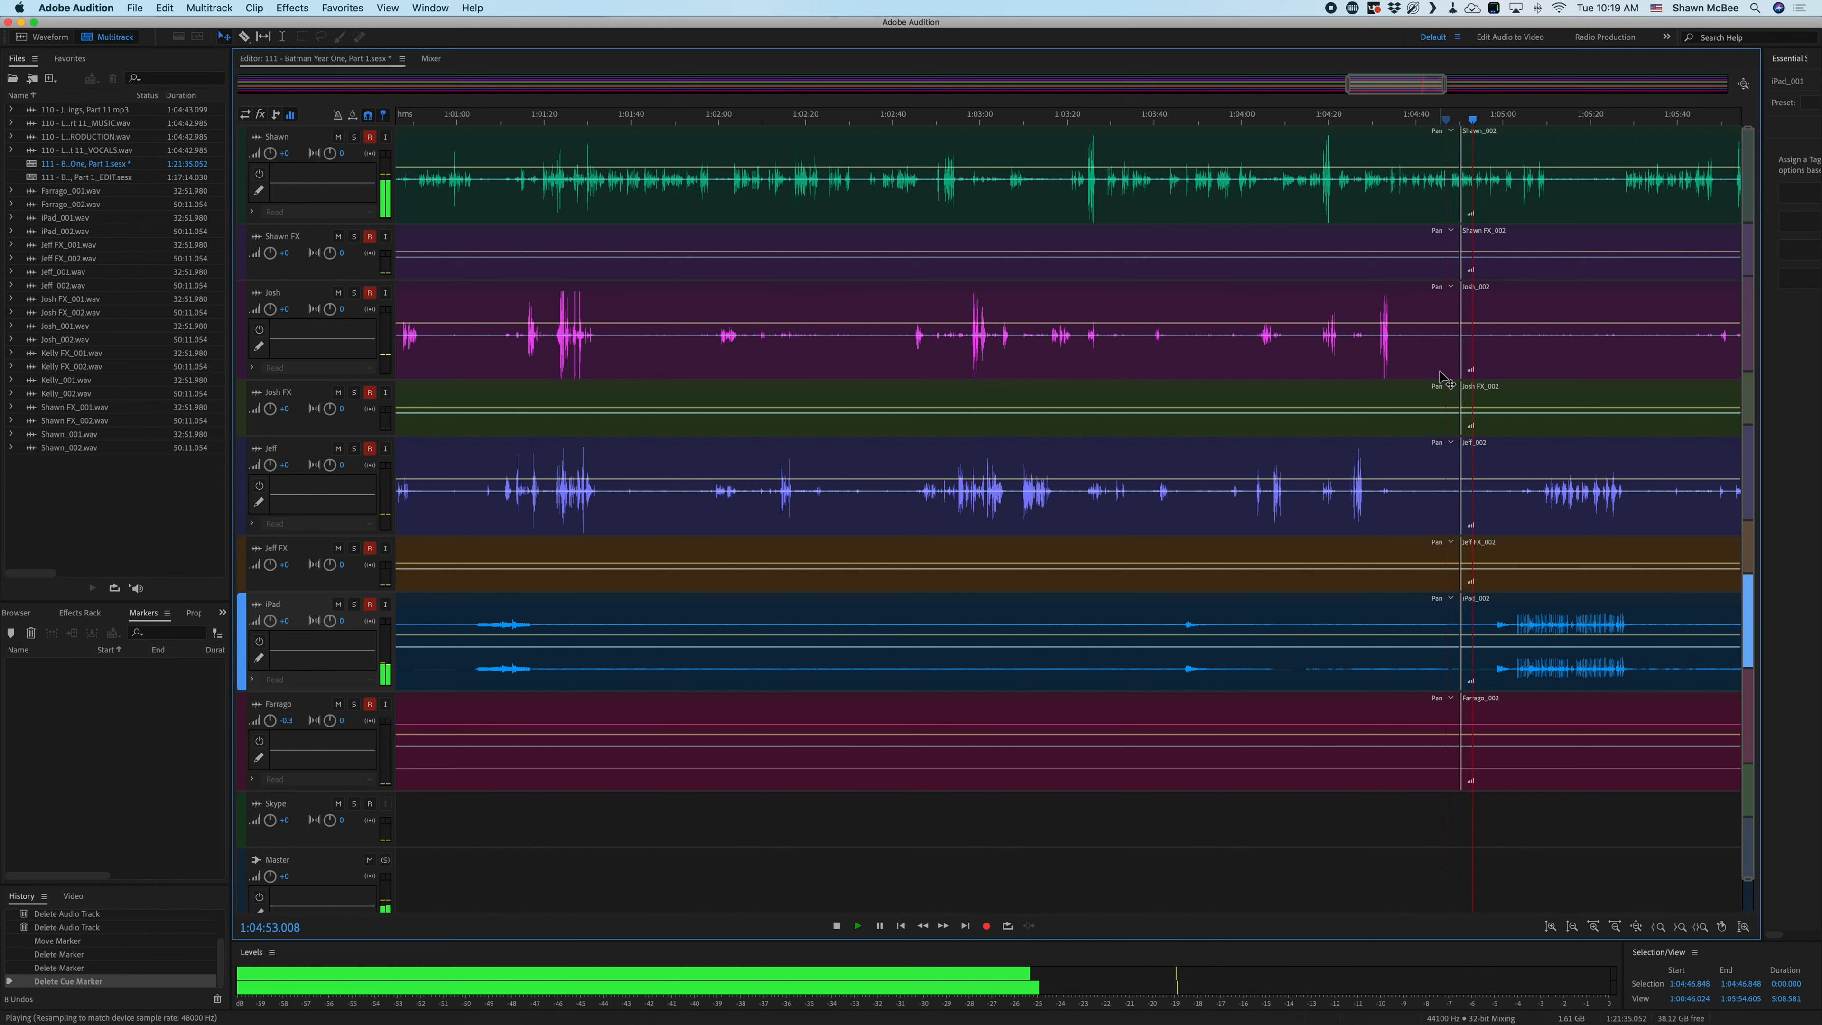
pyautogui.press('space')
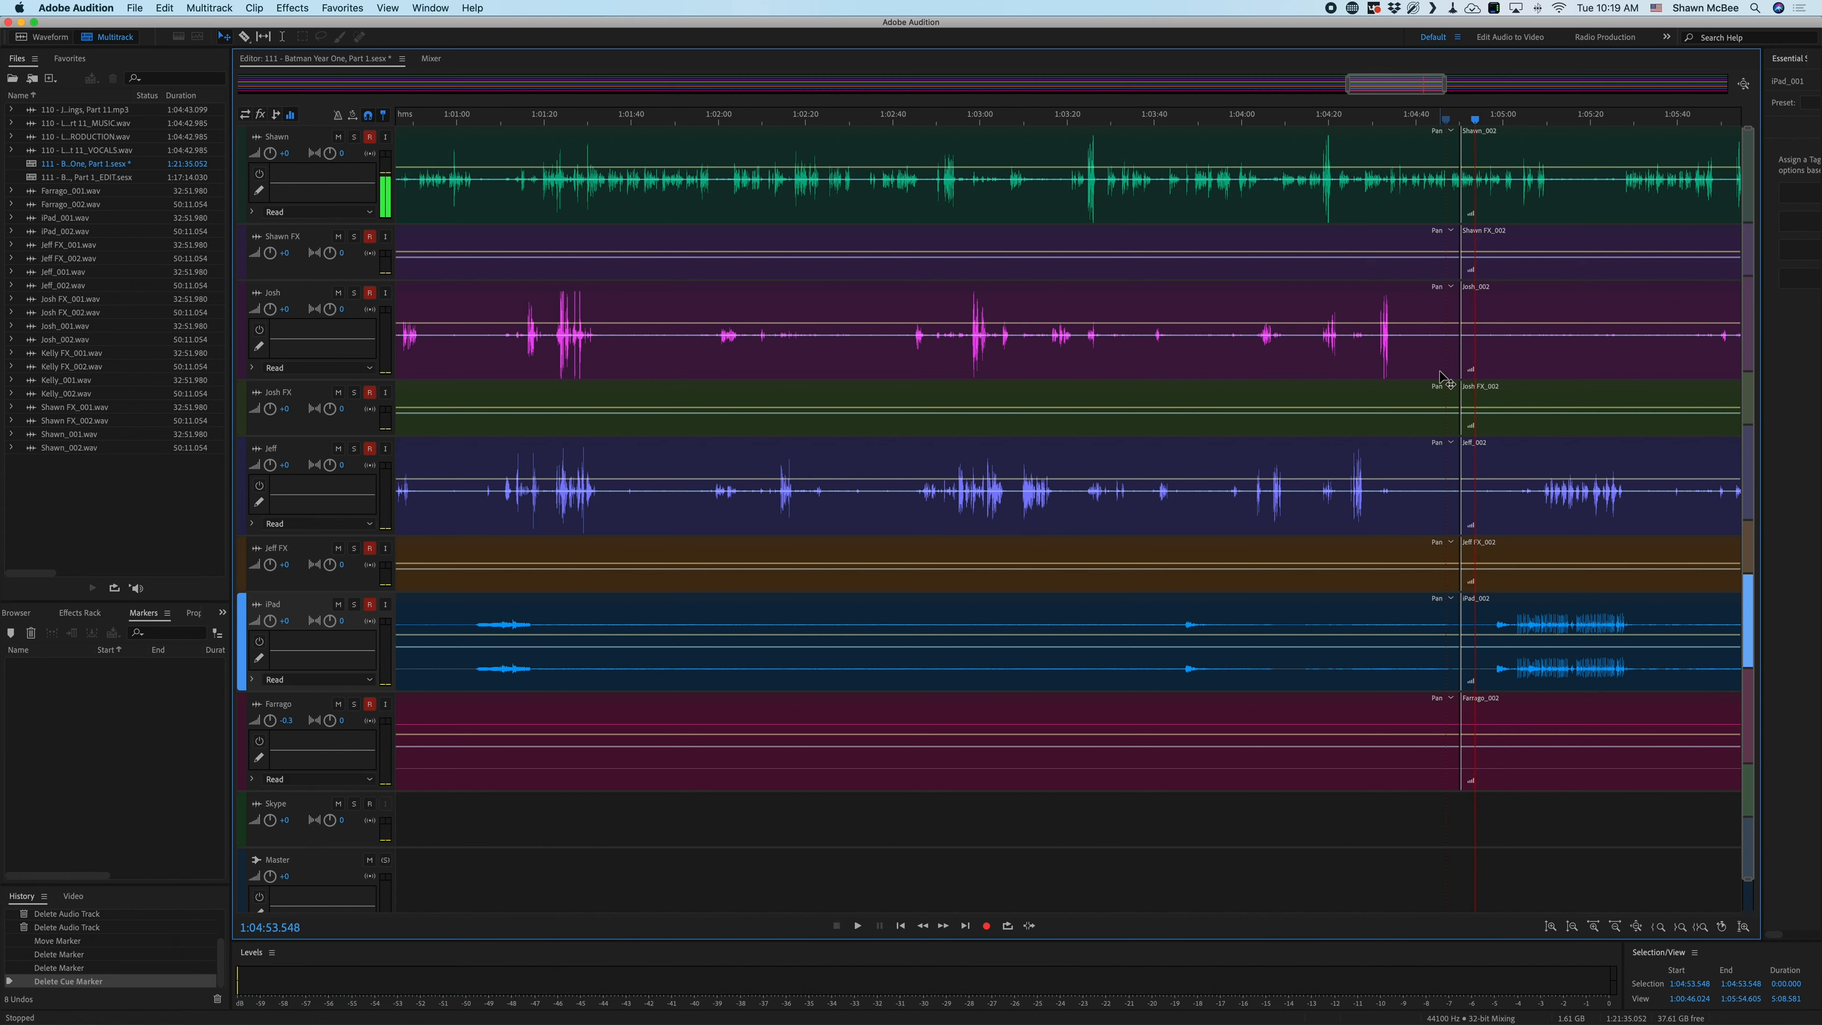
pyautogui.scroll(-3, 1169, 358)
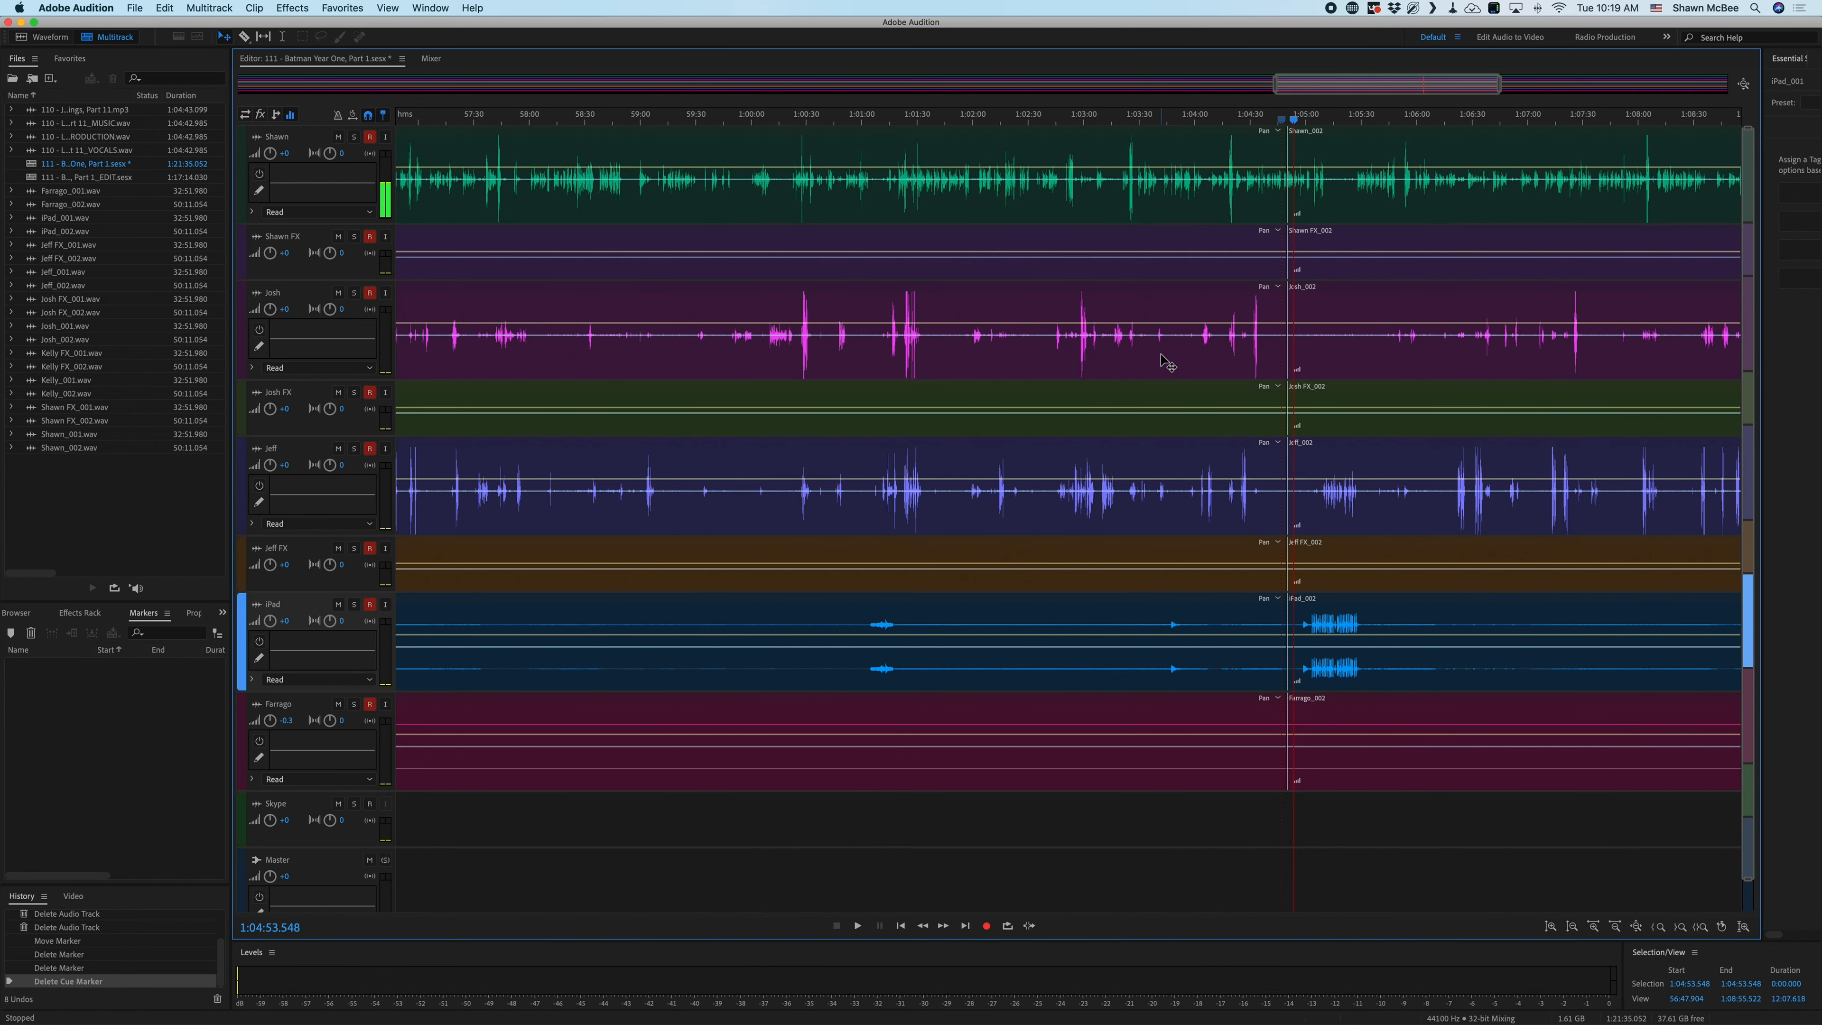
pyautogui.scroll(-6, 1167, 363)
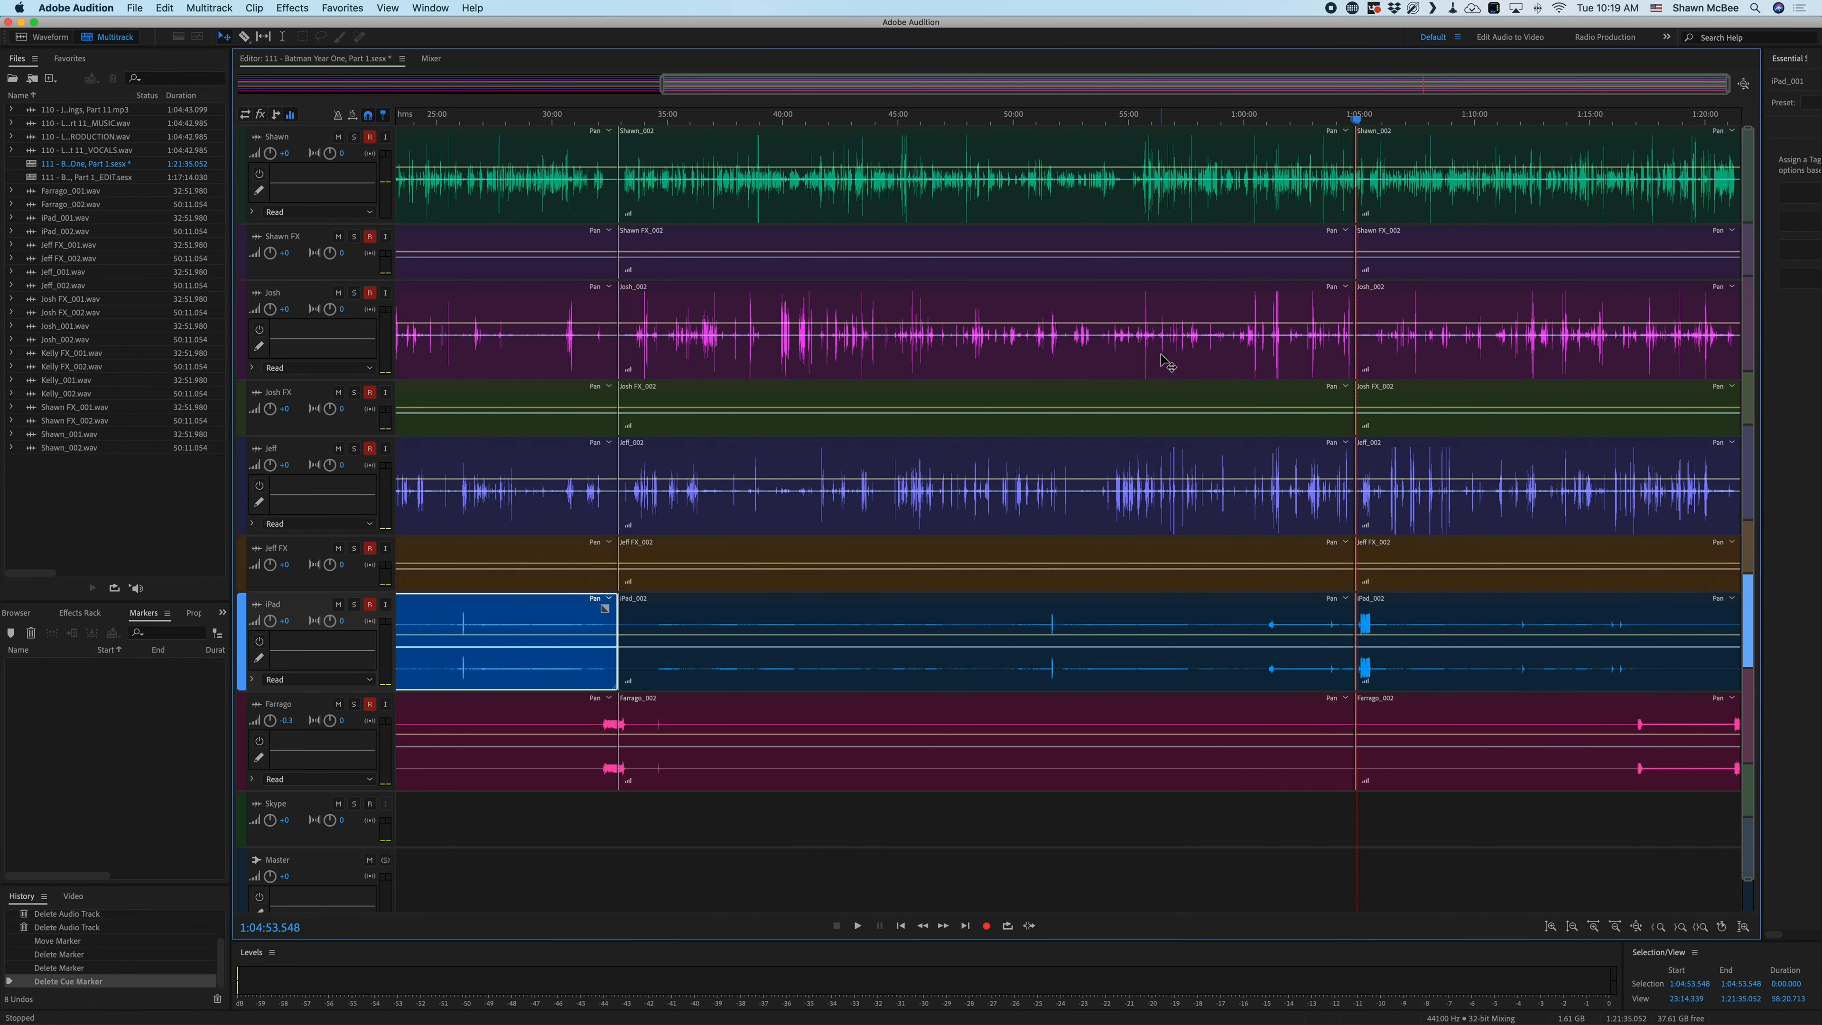
# - Mute the Farrago and iPad tracks, leaving only the vocal and vocal FX tracks unmuted
pyautogui.scroll(-2, 1167, 363)
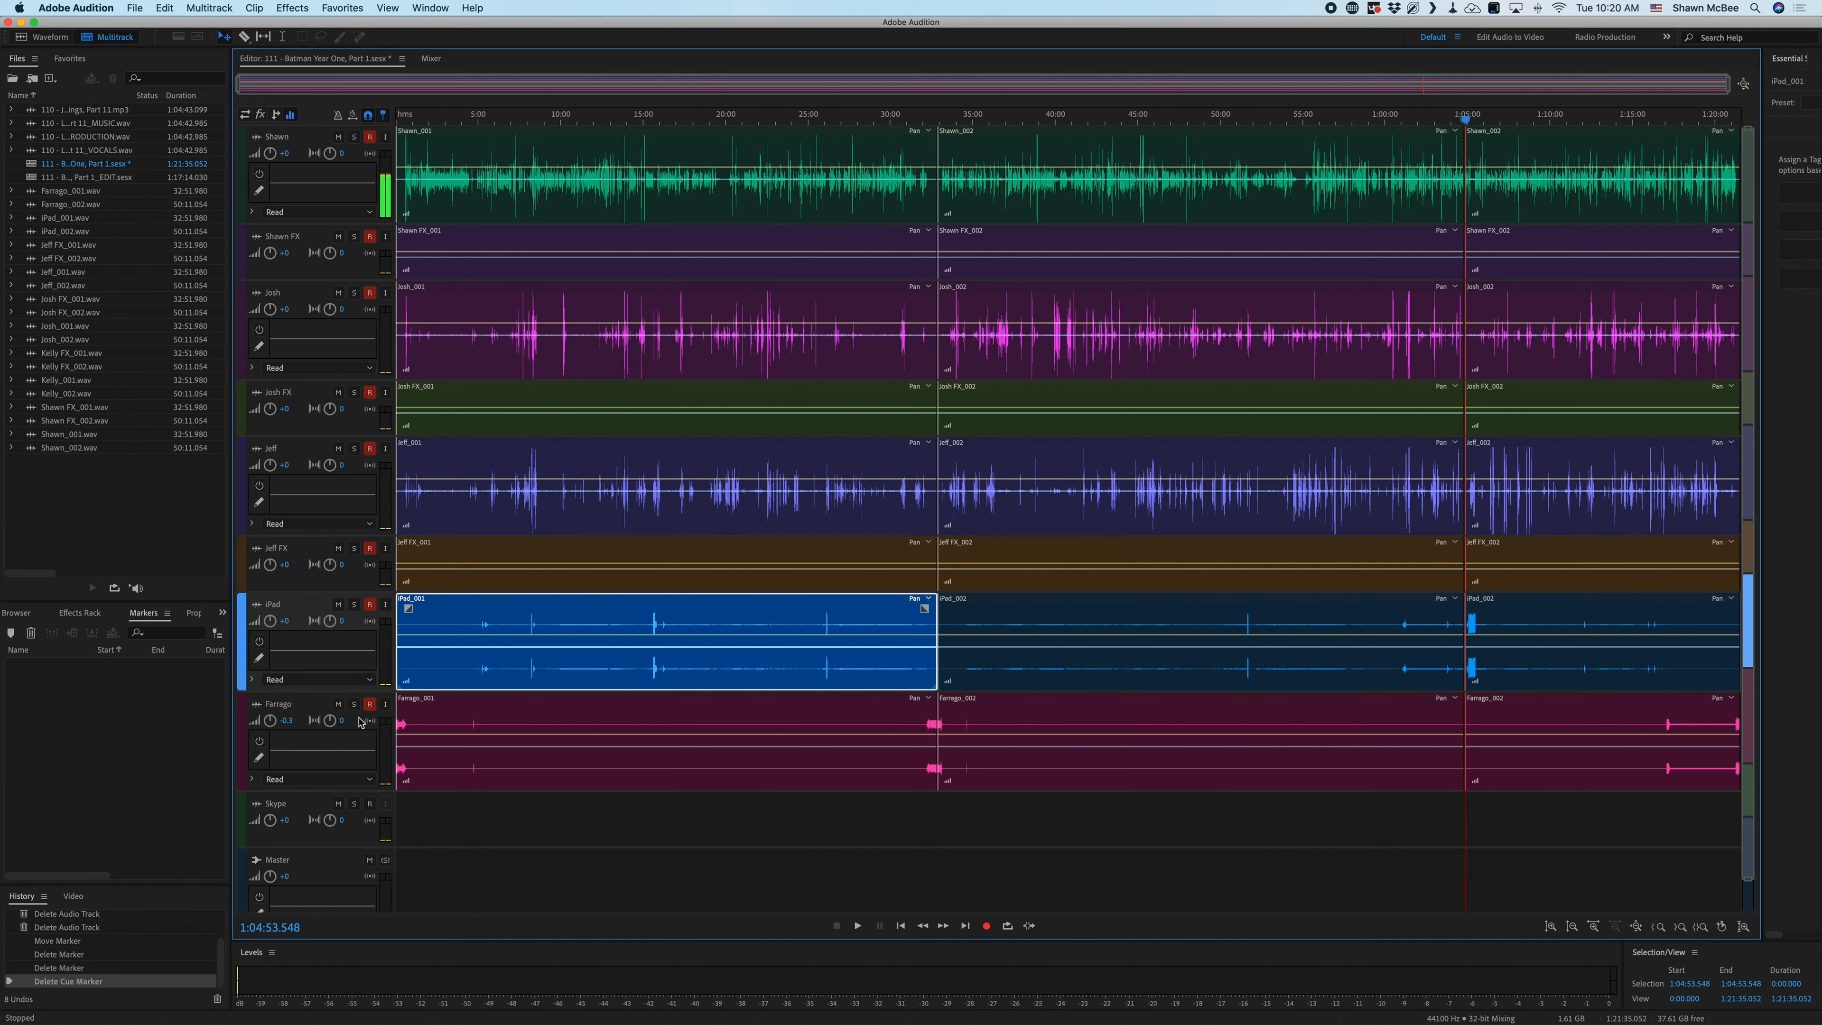
pyautogui.click(337, 704)
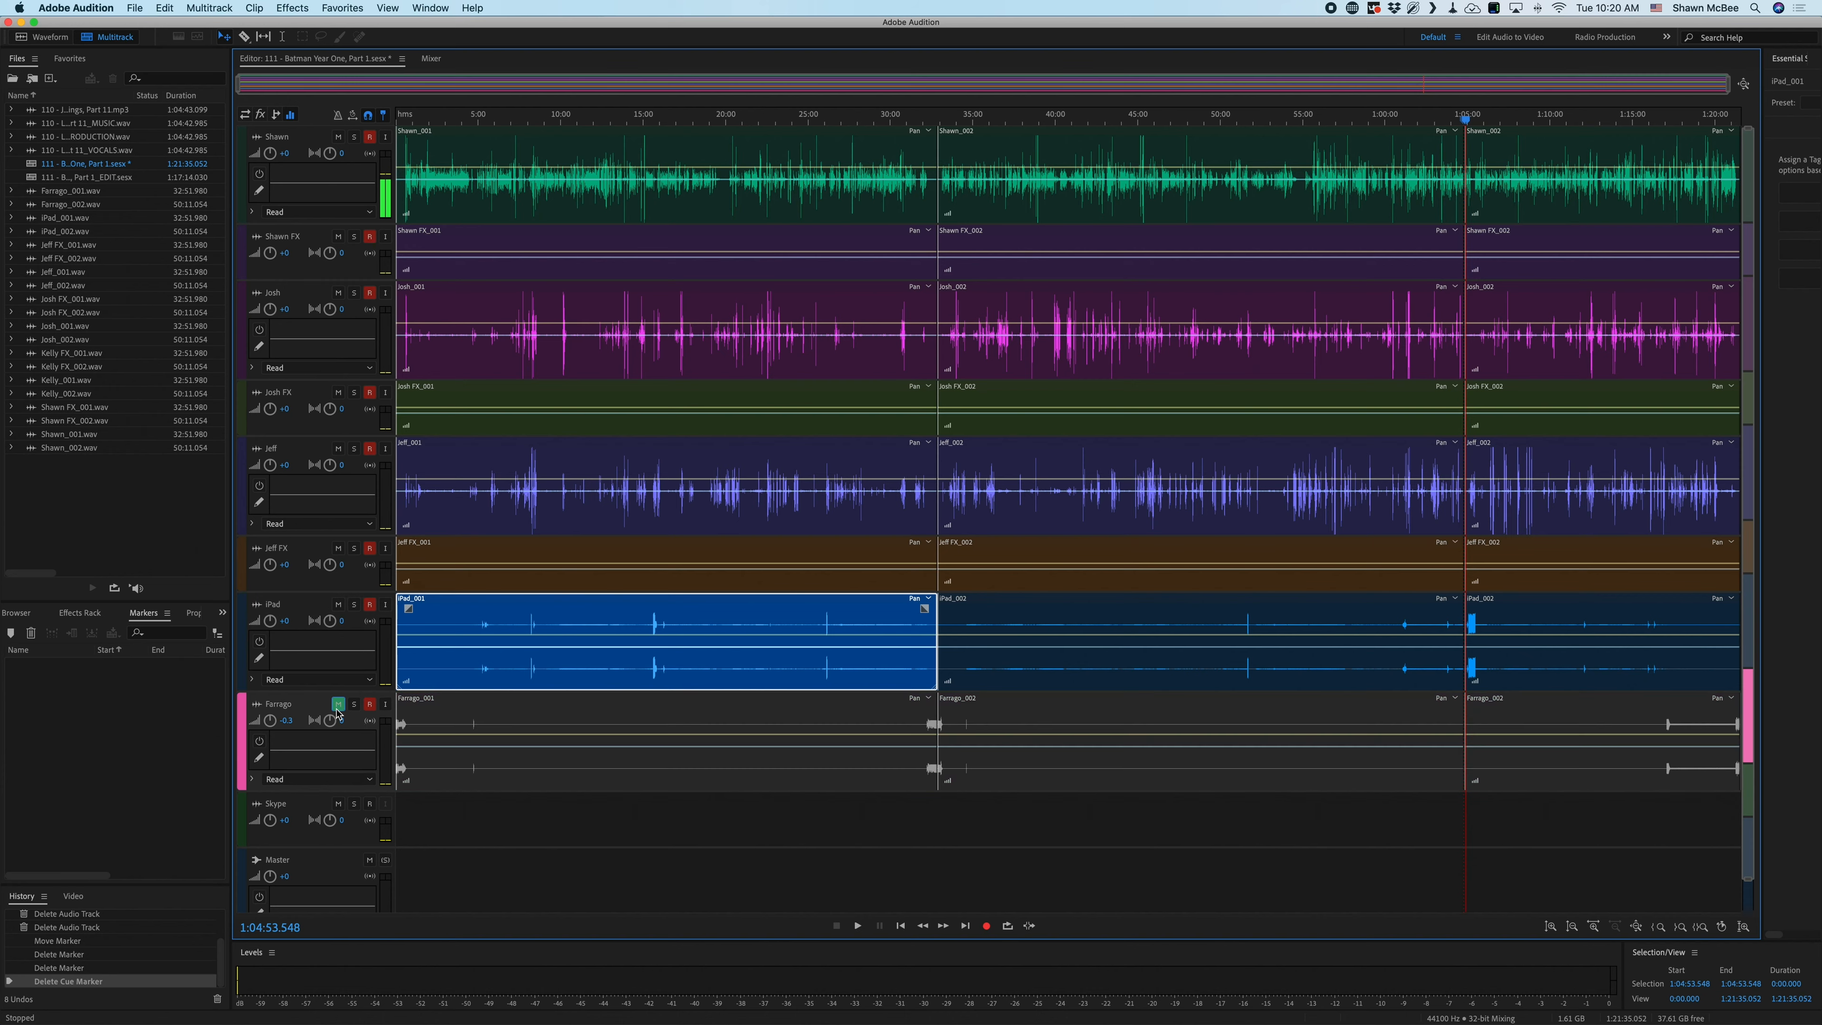
pyautogui.click(338, 604)
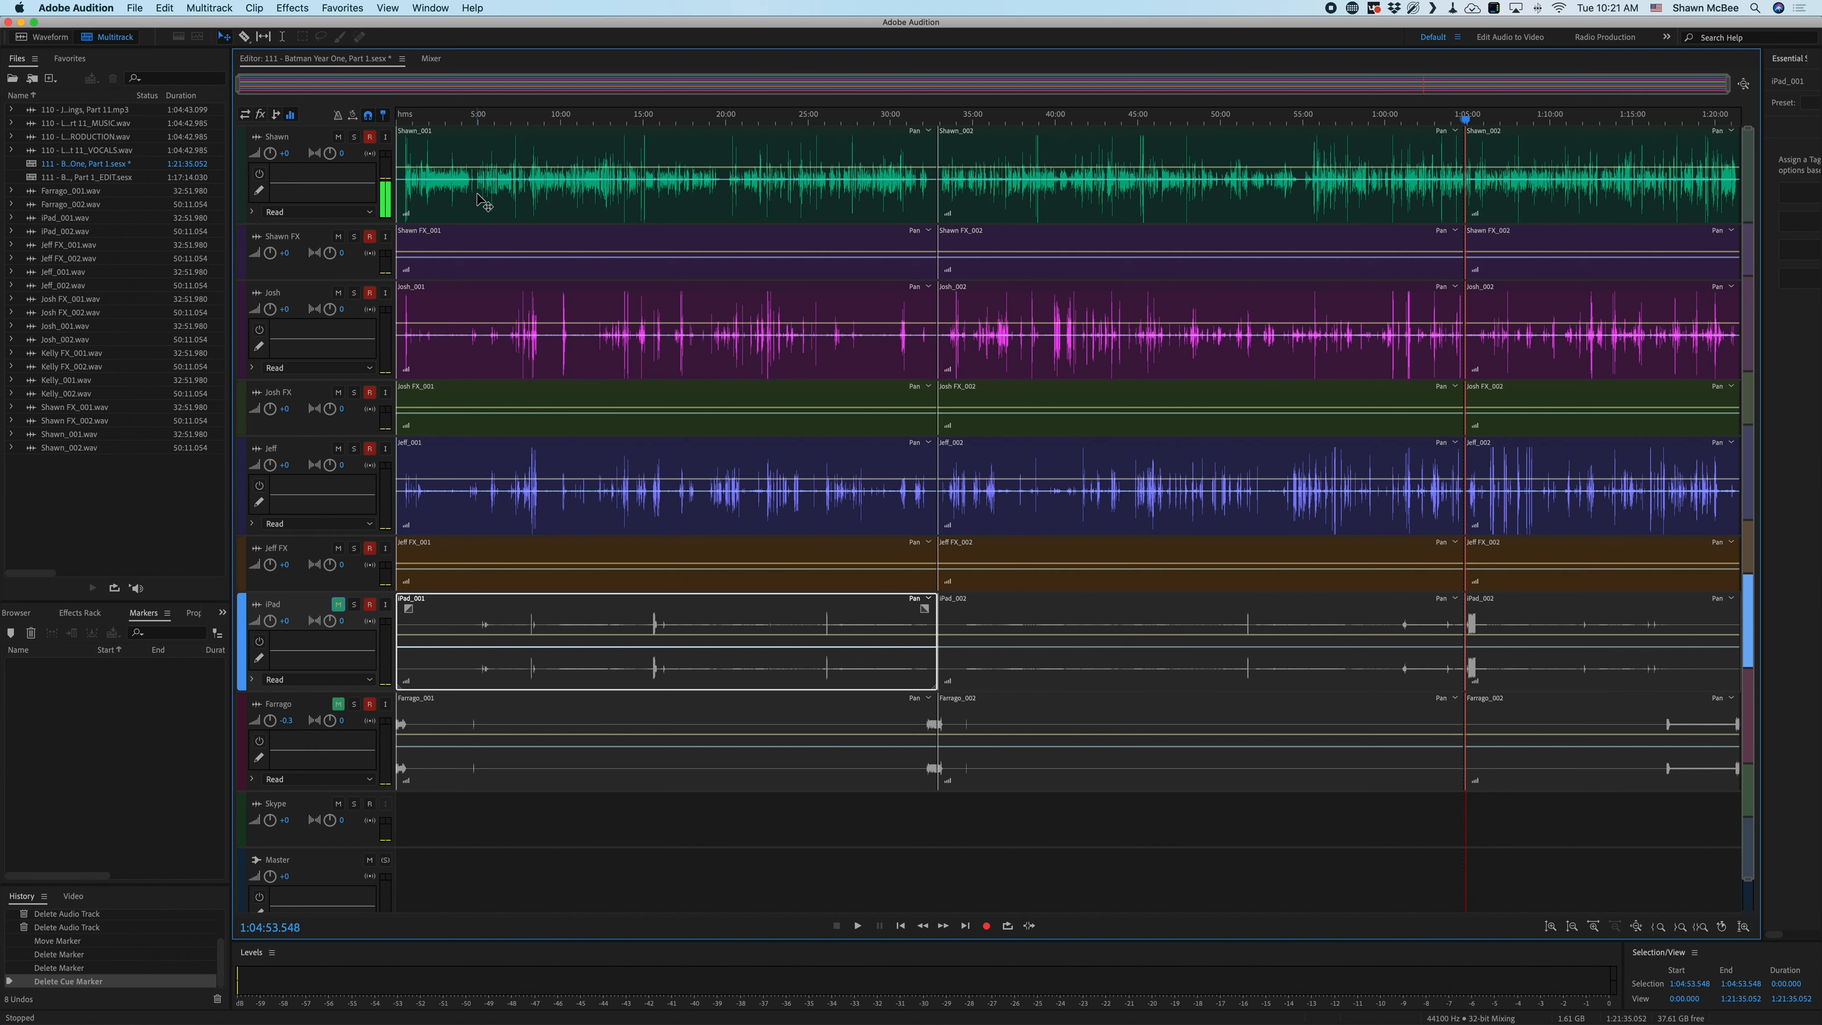
# - Open a multitrack mixdown export of the entire session and set its format to Wave PCM
pyautogui.click(134, 8)
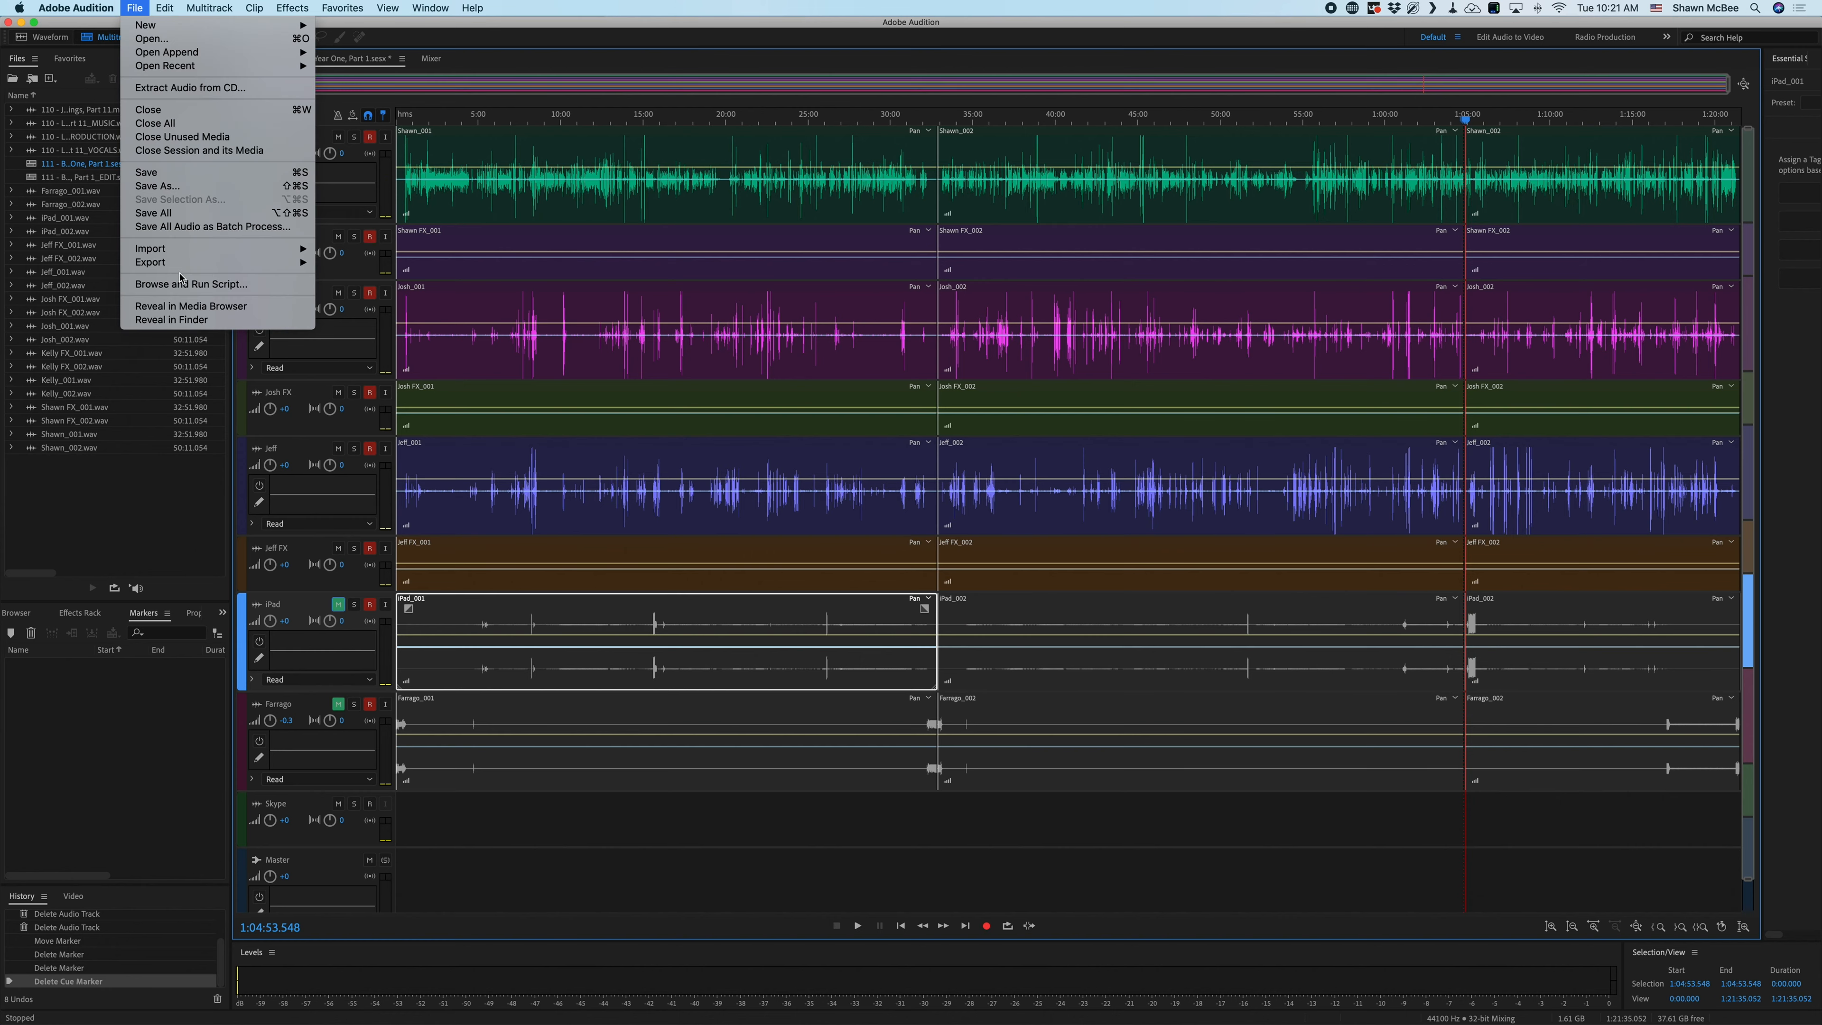
pyautogui.moveTo(193, 265)
pyautogui.moveTo(486, 325)
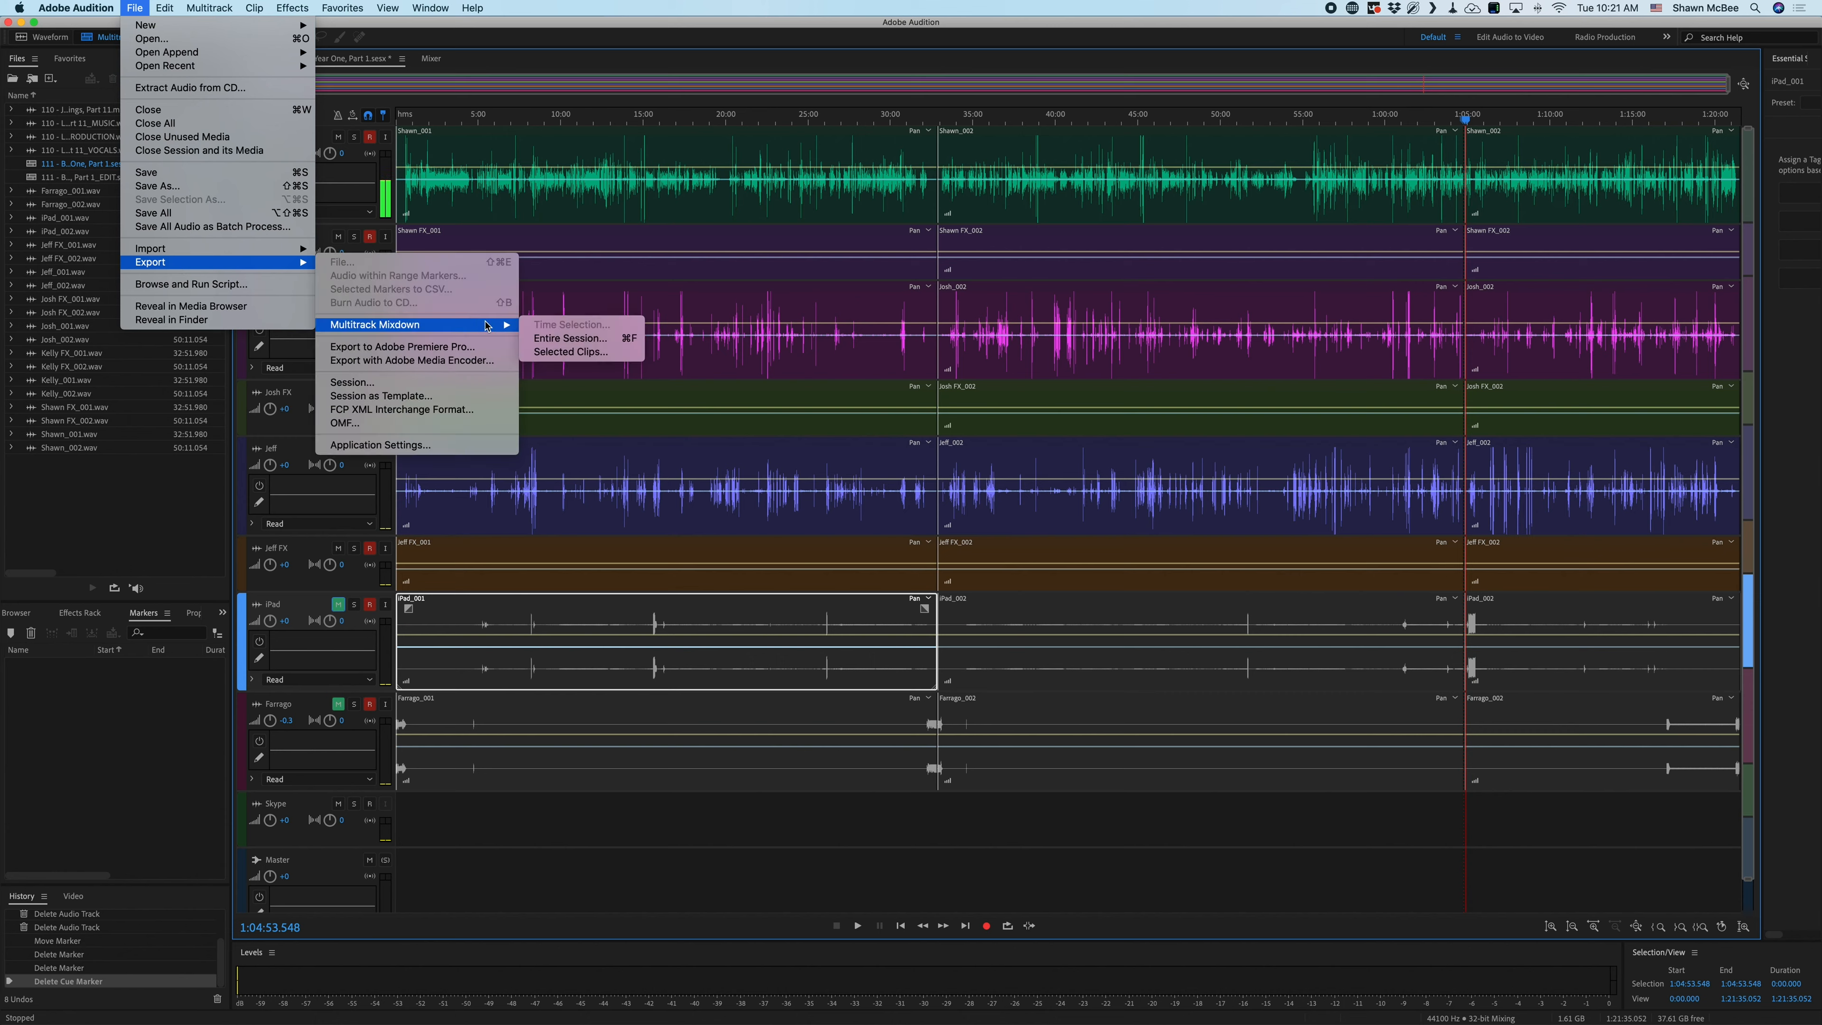
pyautogui.click(571, 338)
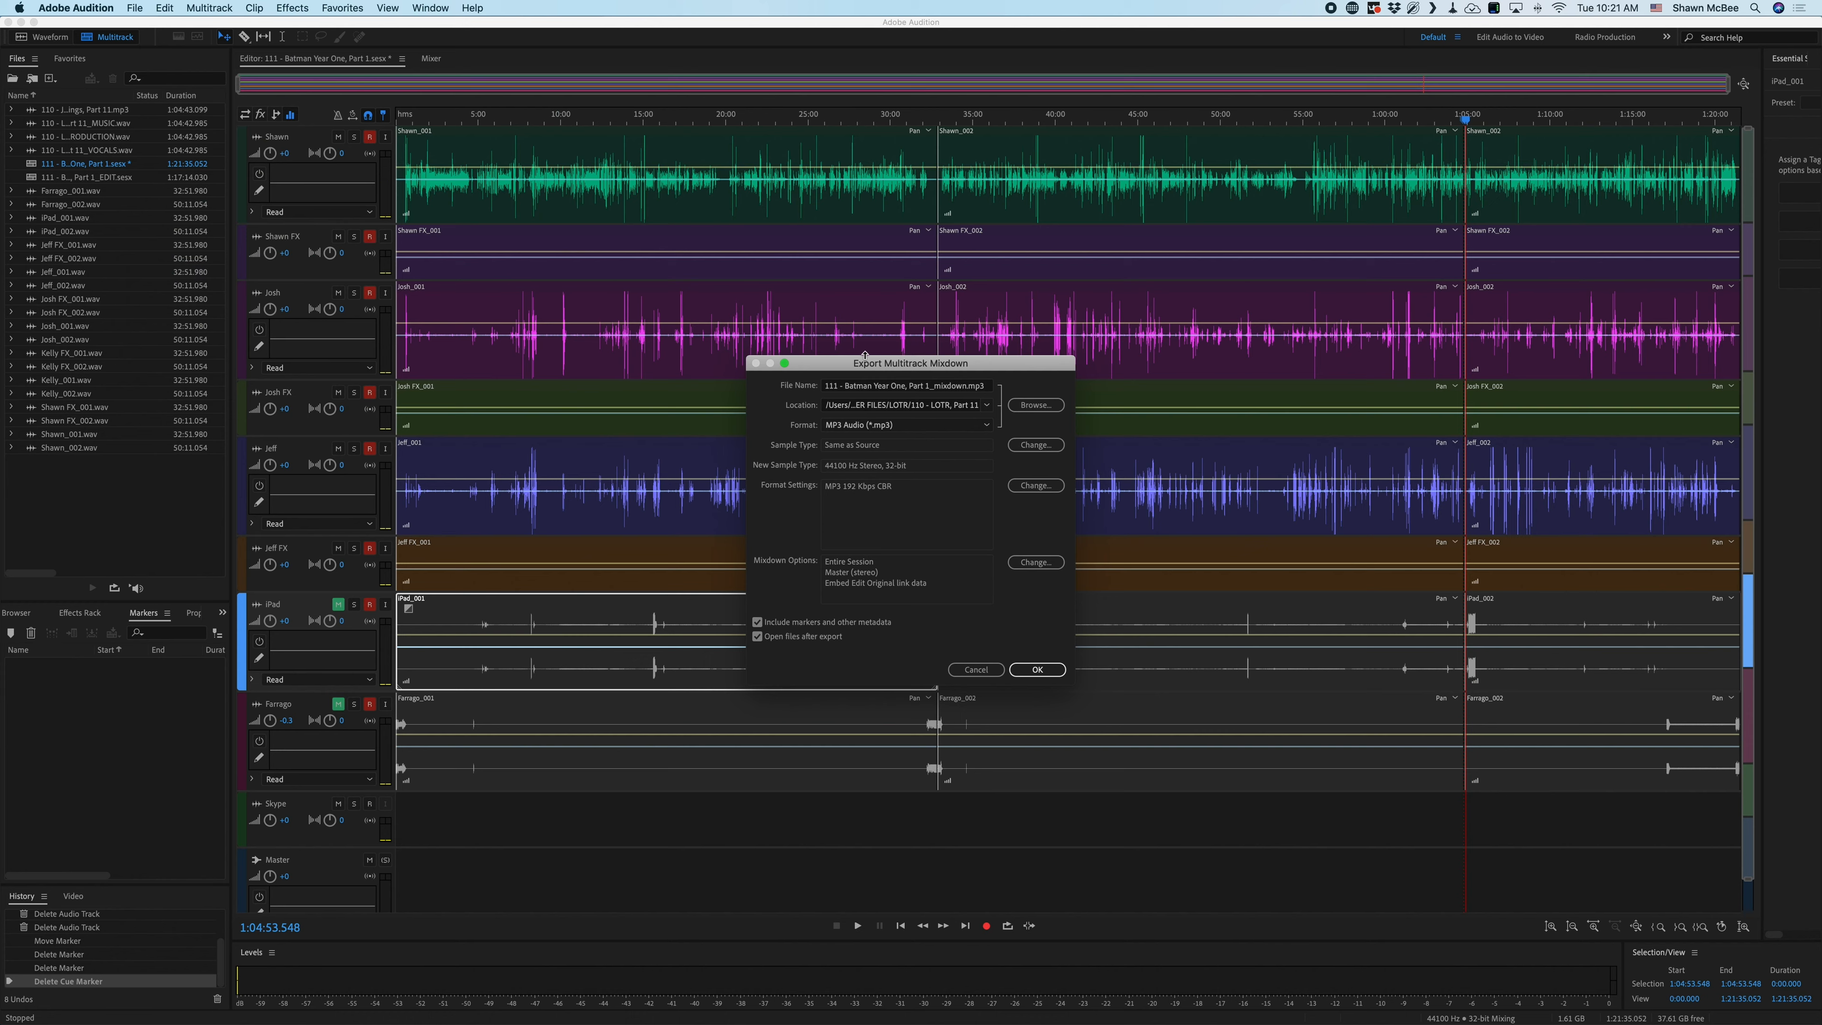
pyautogui.moveTo(867, 370); pyautogui.dragTo(694, 270)
pyautogui.click(781, 326)
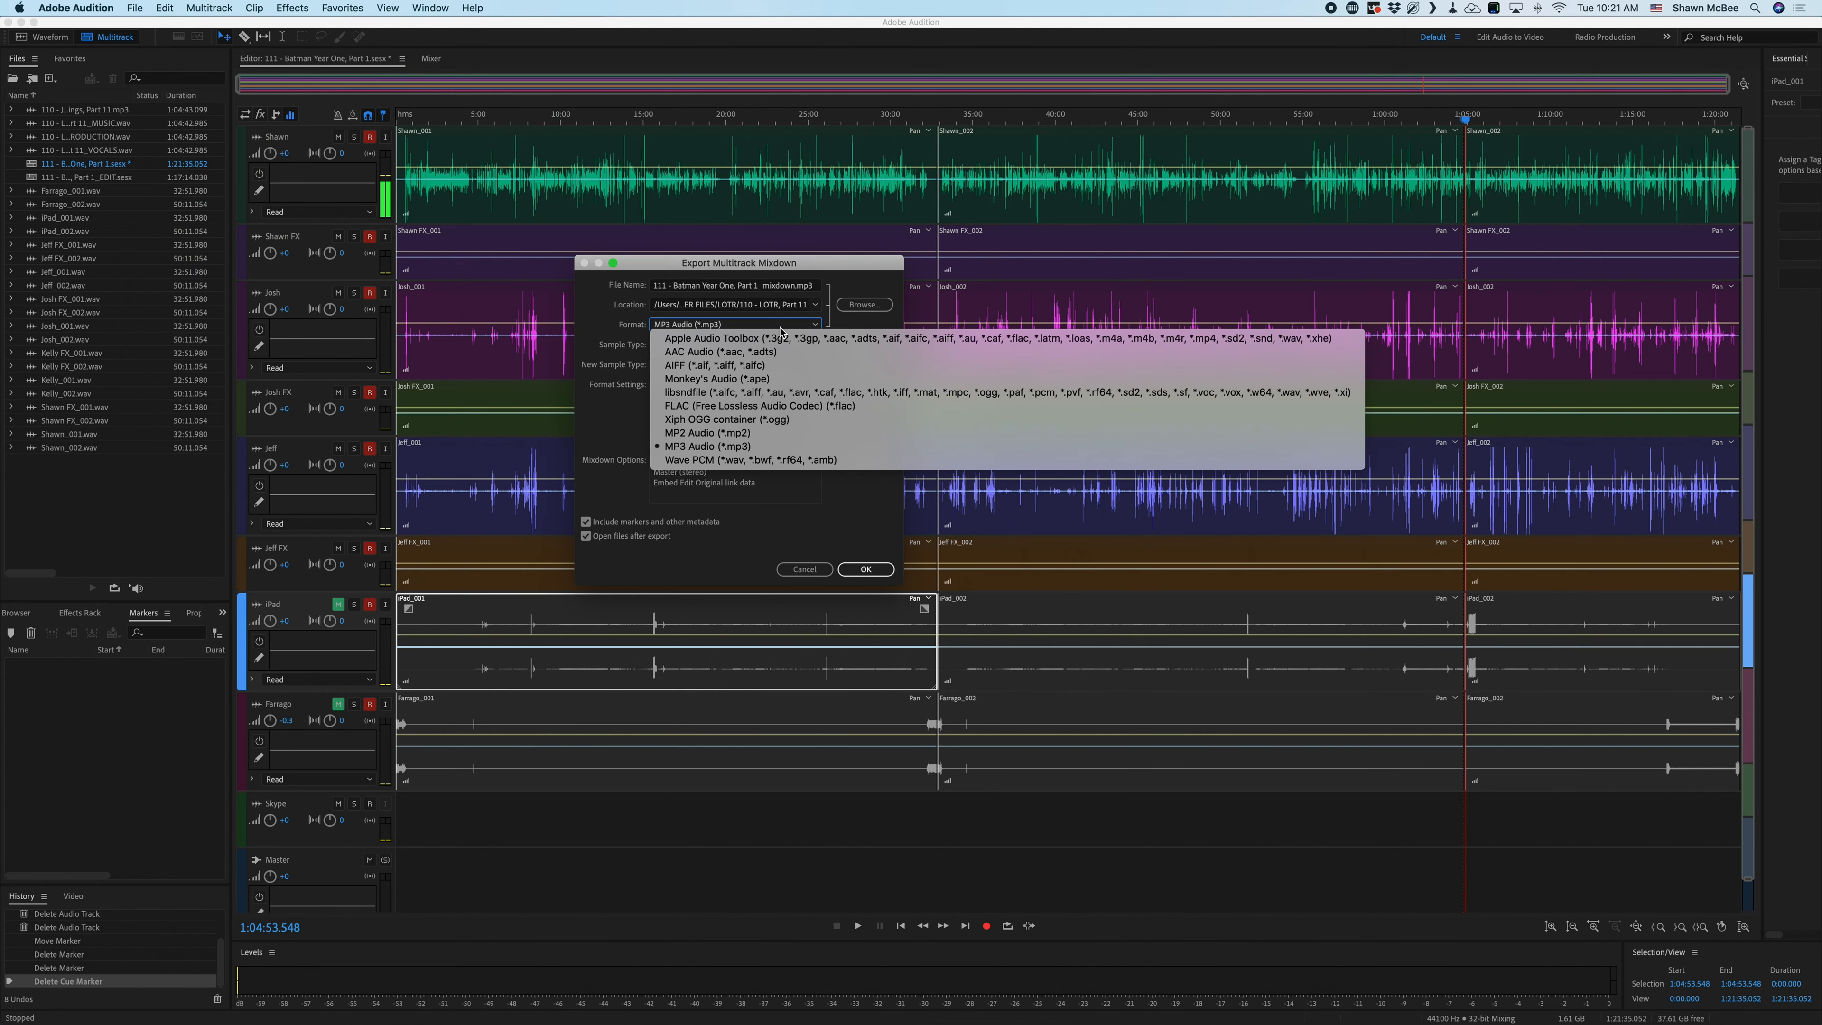
pyautogui.click(780, 461)
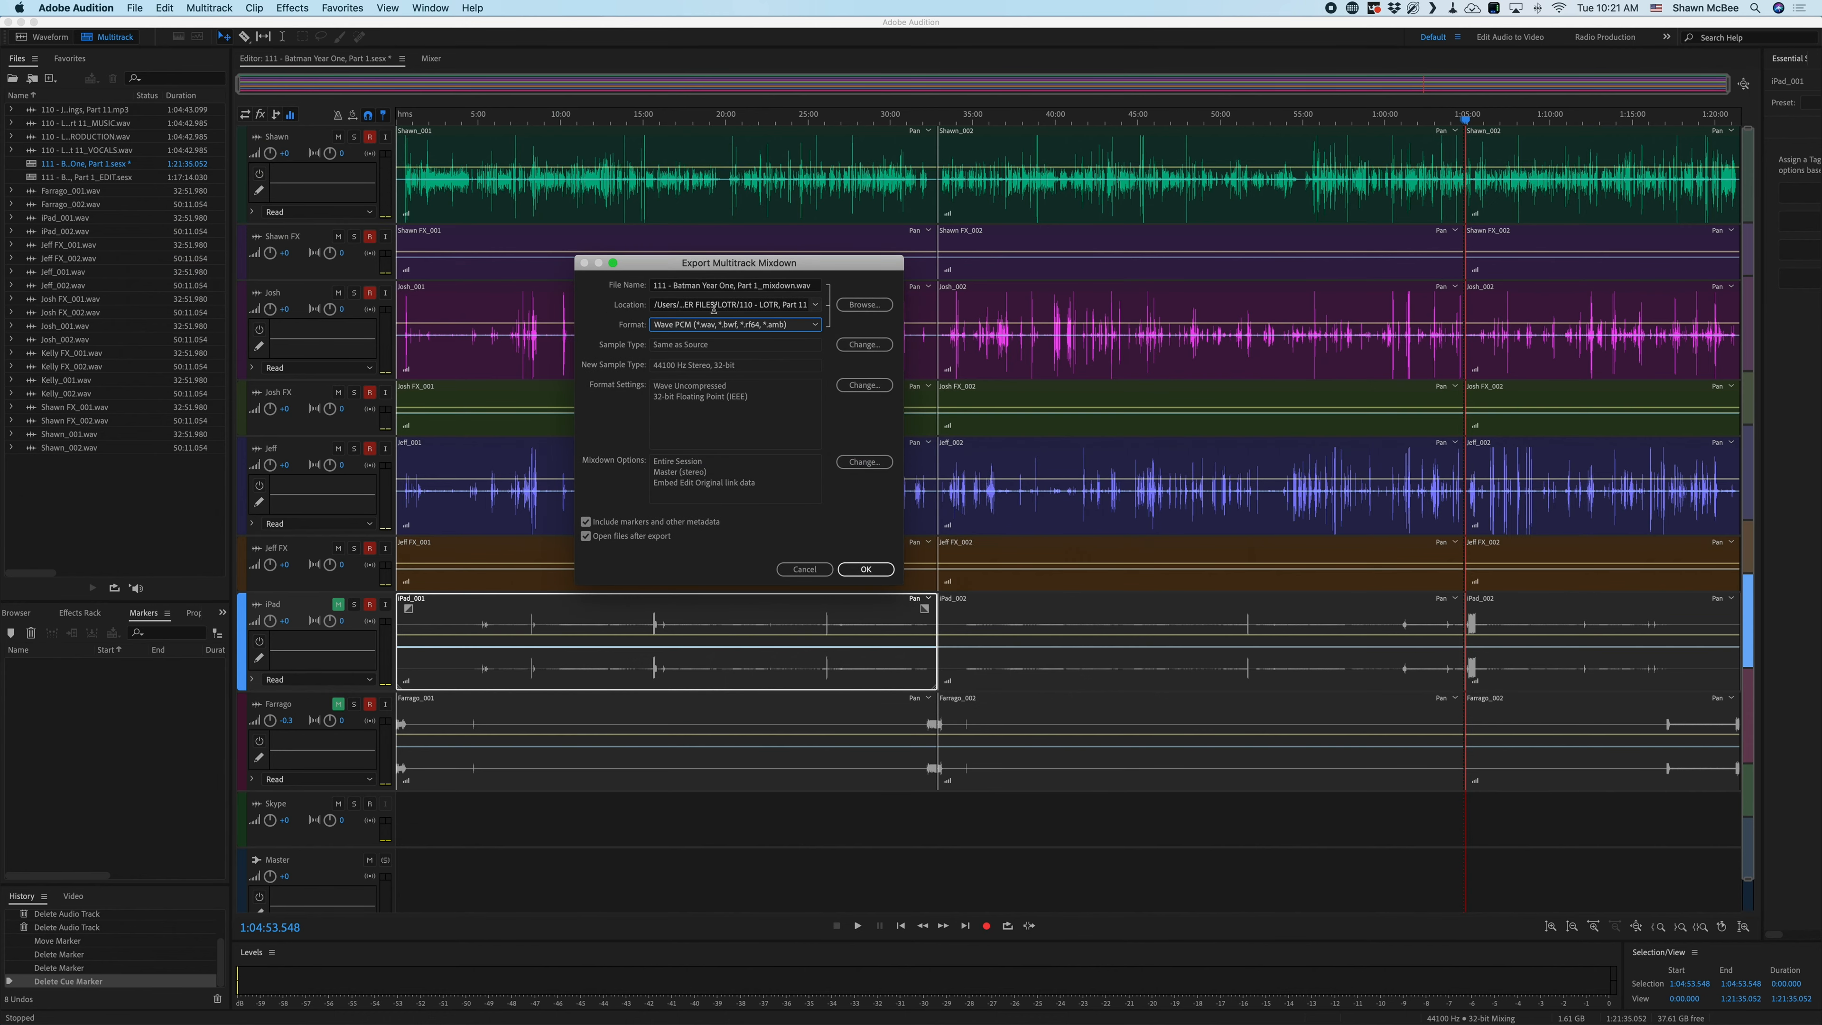
# - Name the mixdown "111 - Batman Year One, Part 1_VOCALS.wav" and dismiss the export settings without exporting
pyautogui.click(782, 287)
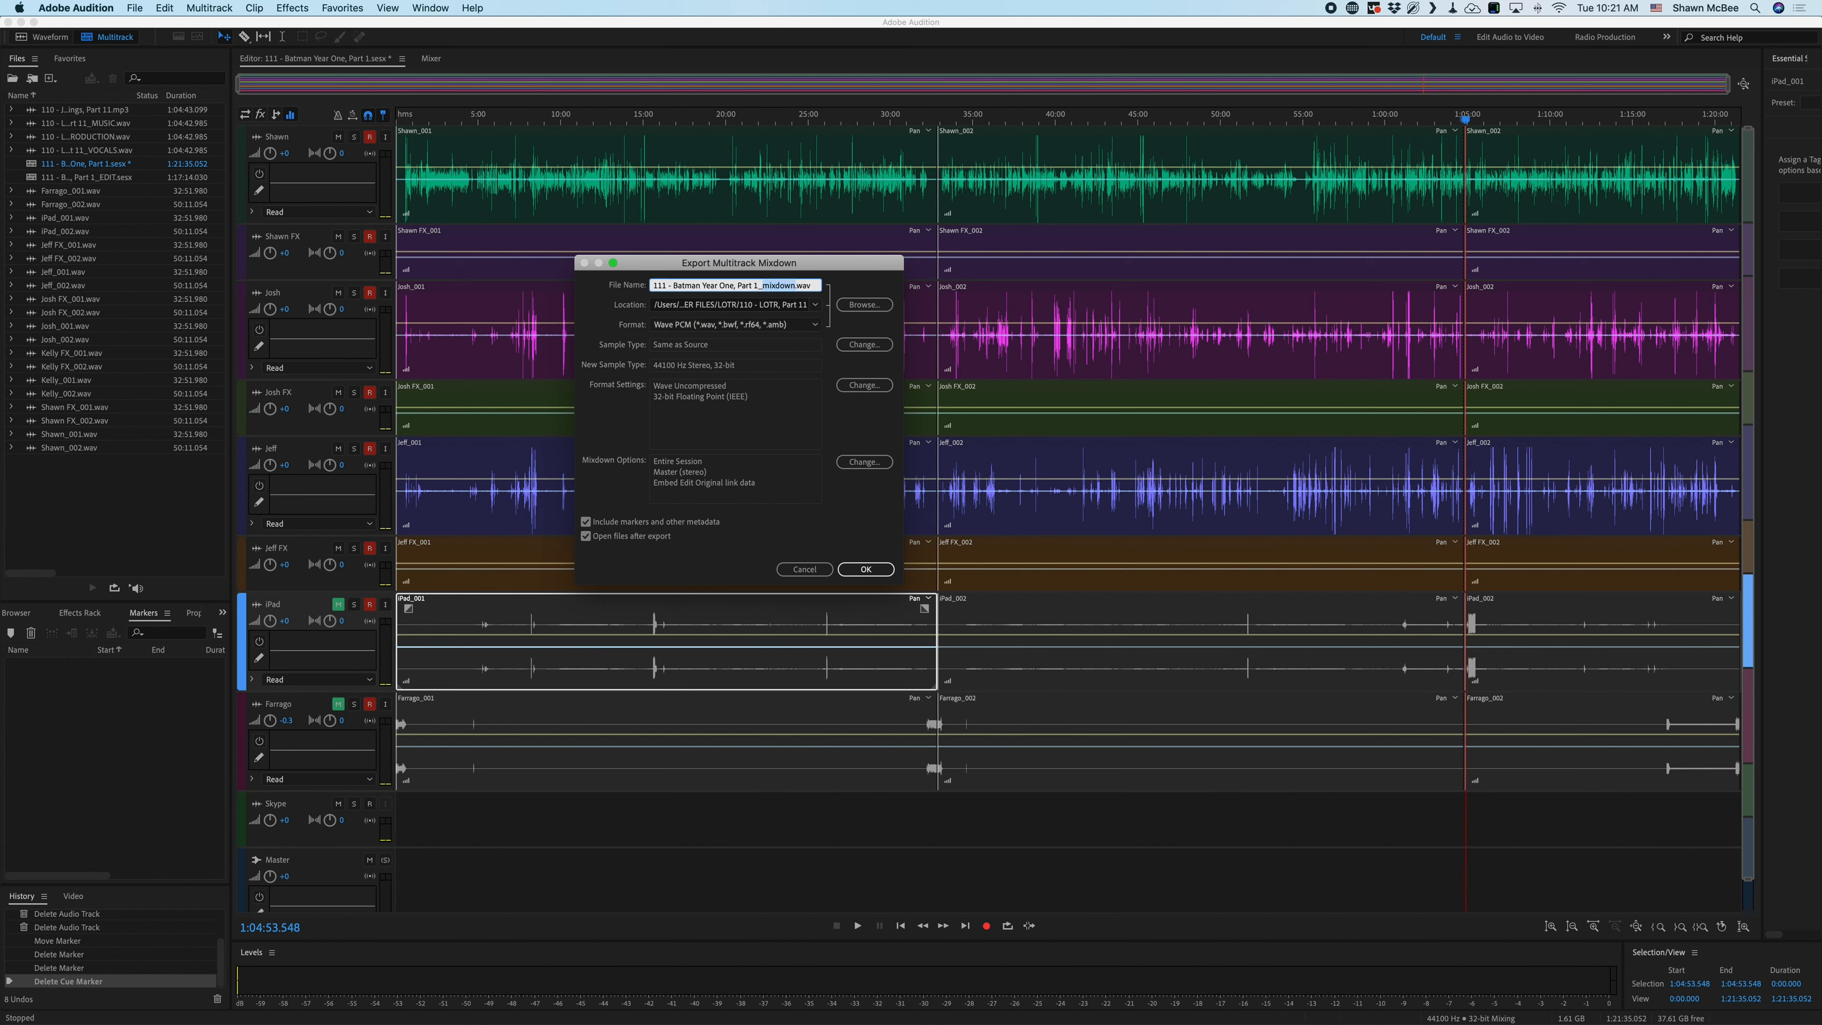
pyautogui.write('VOCALS')
pyautogui.click(848, 569)
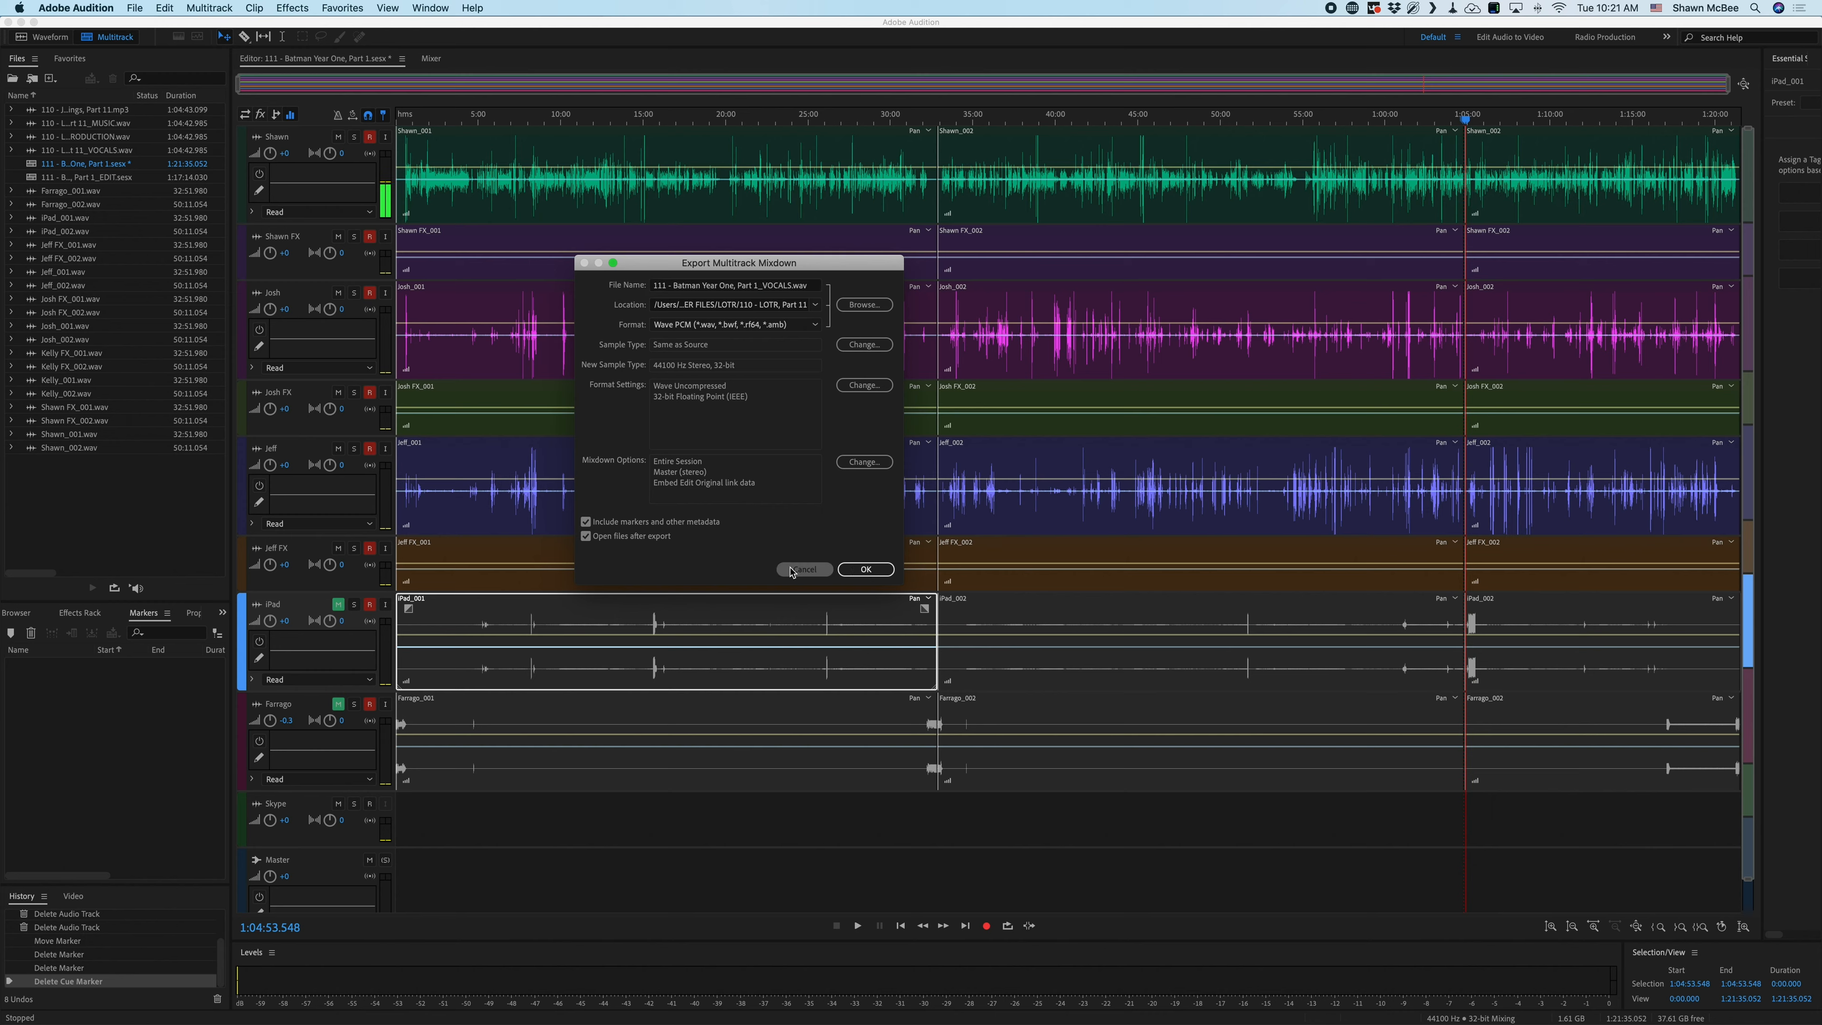
# - Mute the three hosts' vocal tracks and their FX tracks, and unmute the iPad track
pyautogui.click(336, 137)
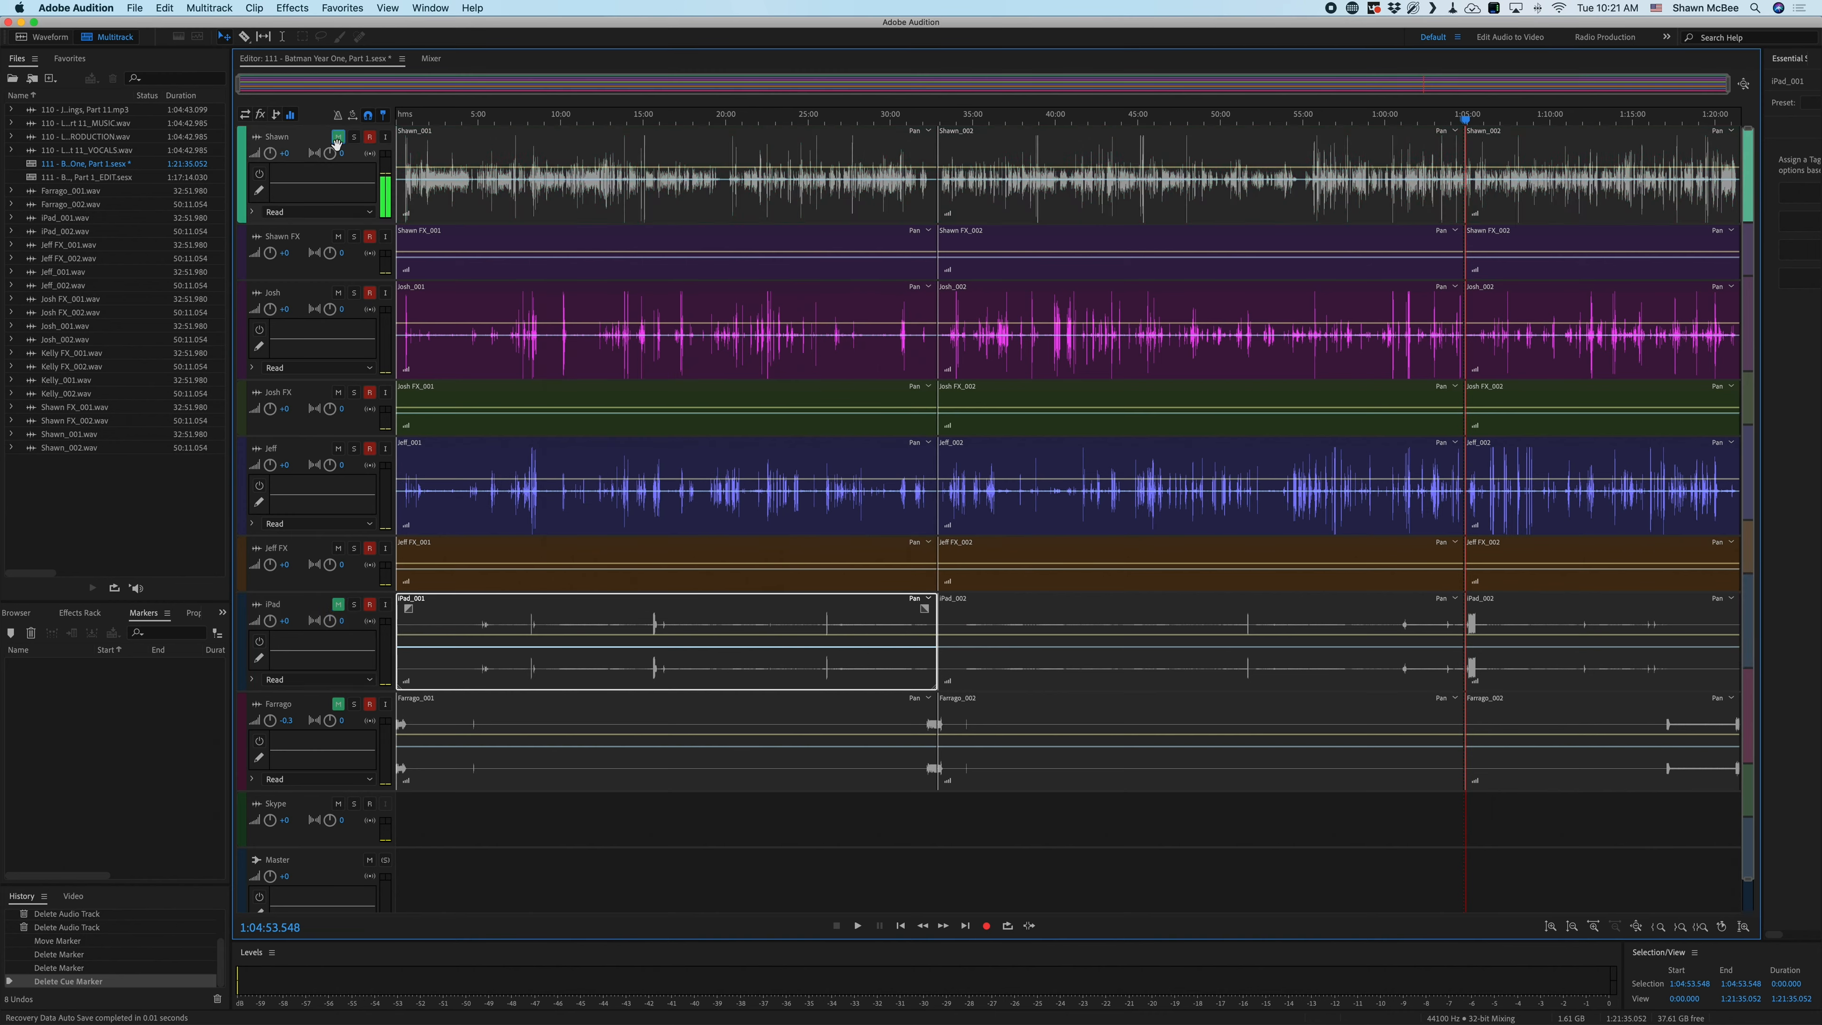
pyautogui.click(337, 237)
pyautogui.click(337, 293)
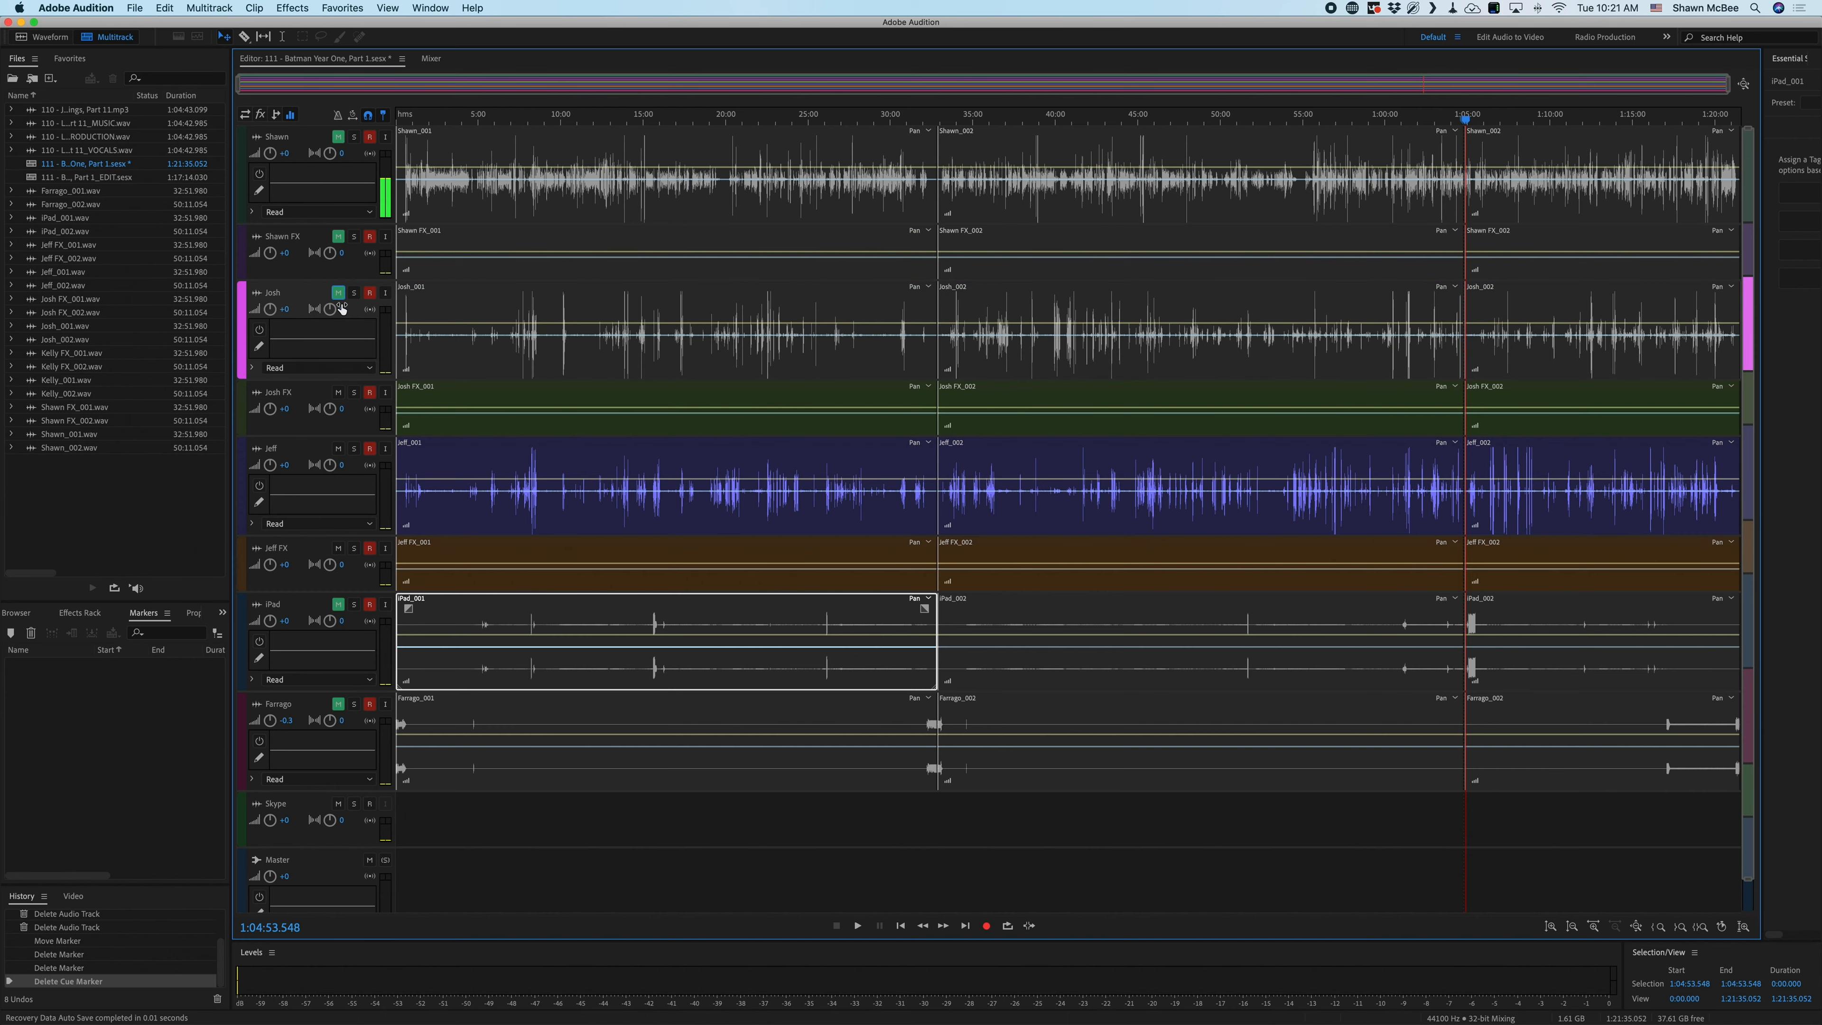
pyautogui.click(338, 392)
pyautogui.click(338, 448)
pyautogui.click(337, 548)
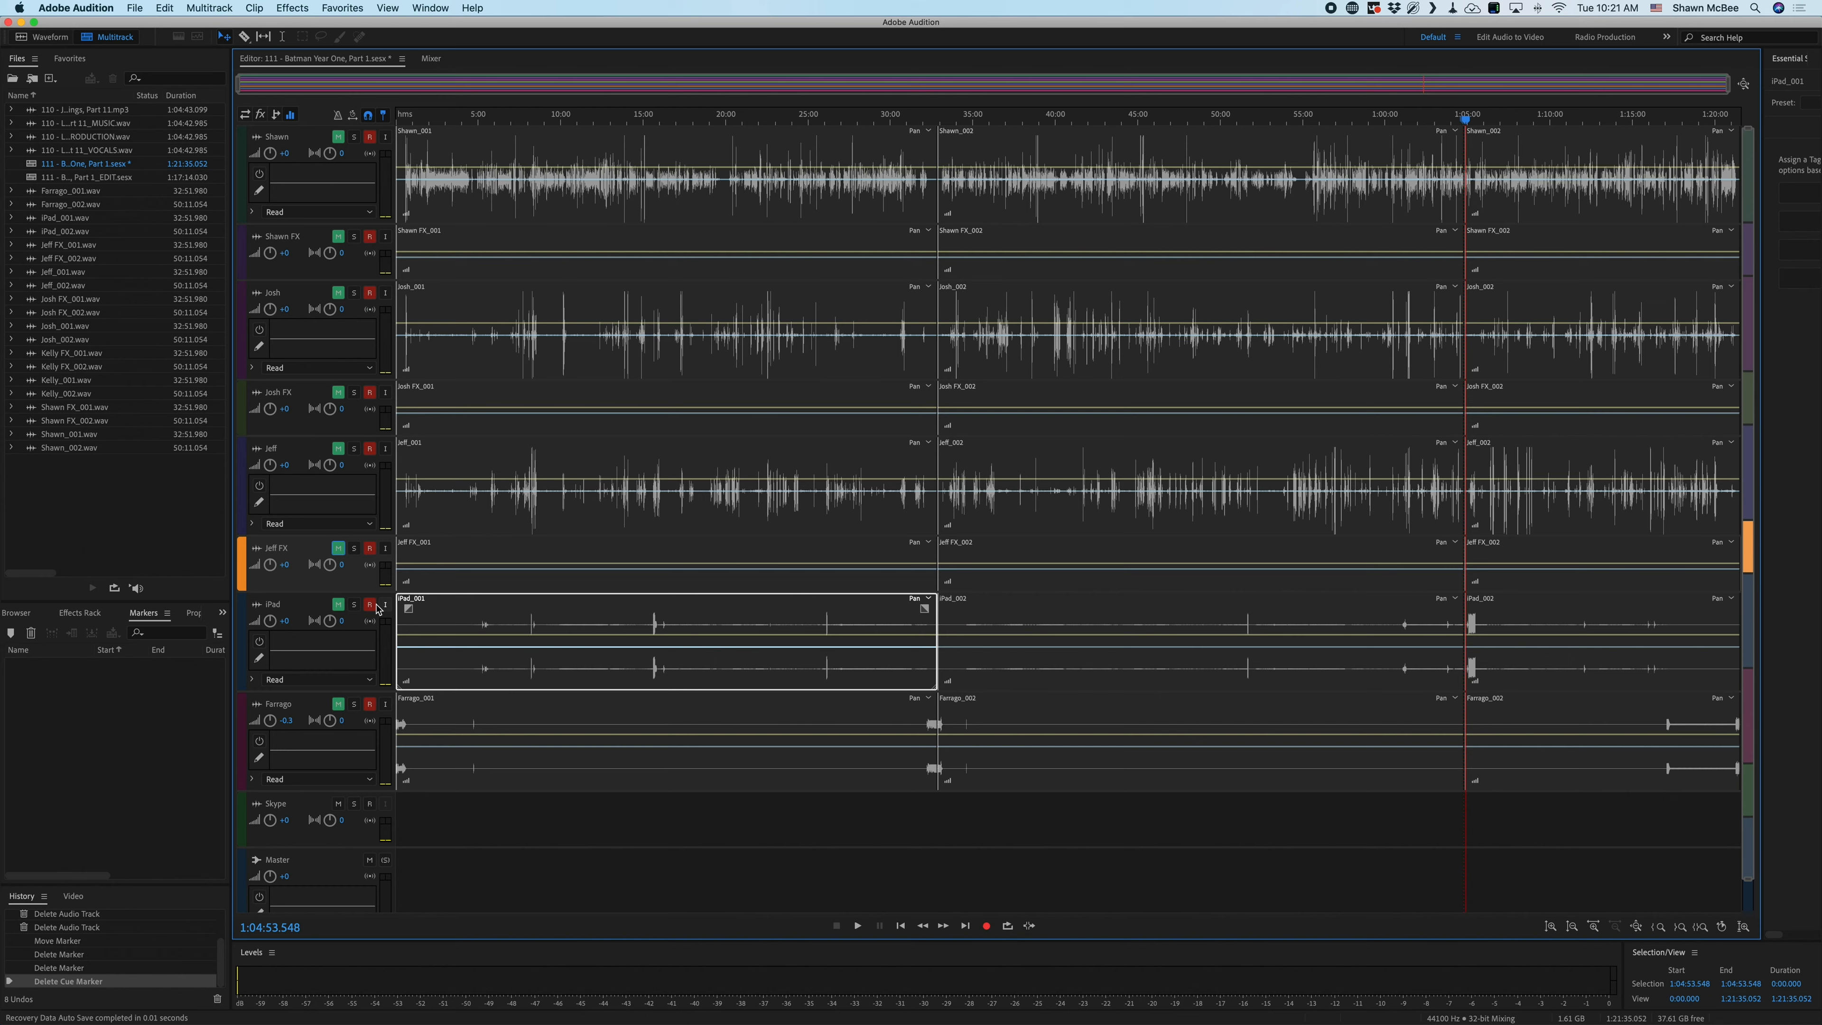
pyautogui.click(338, 606)
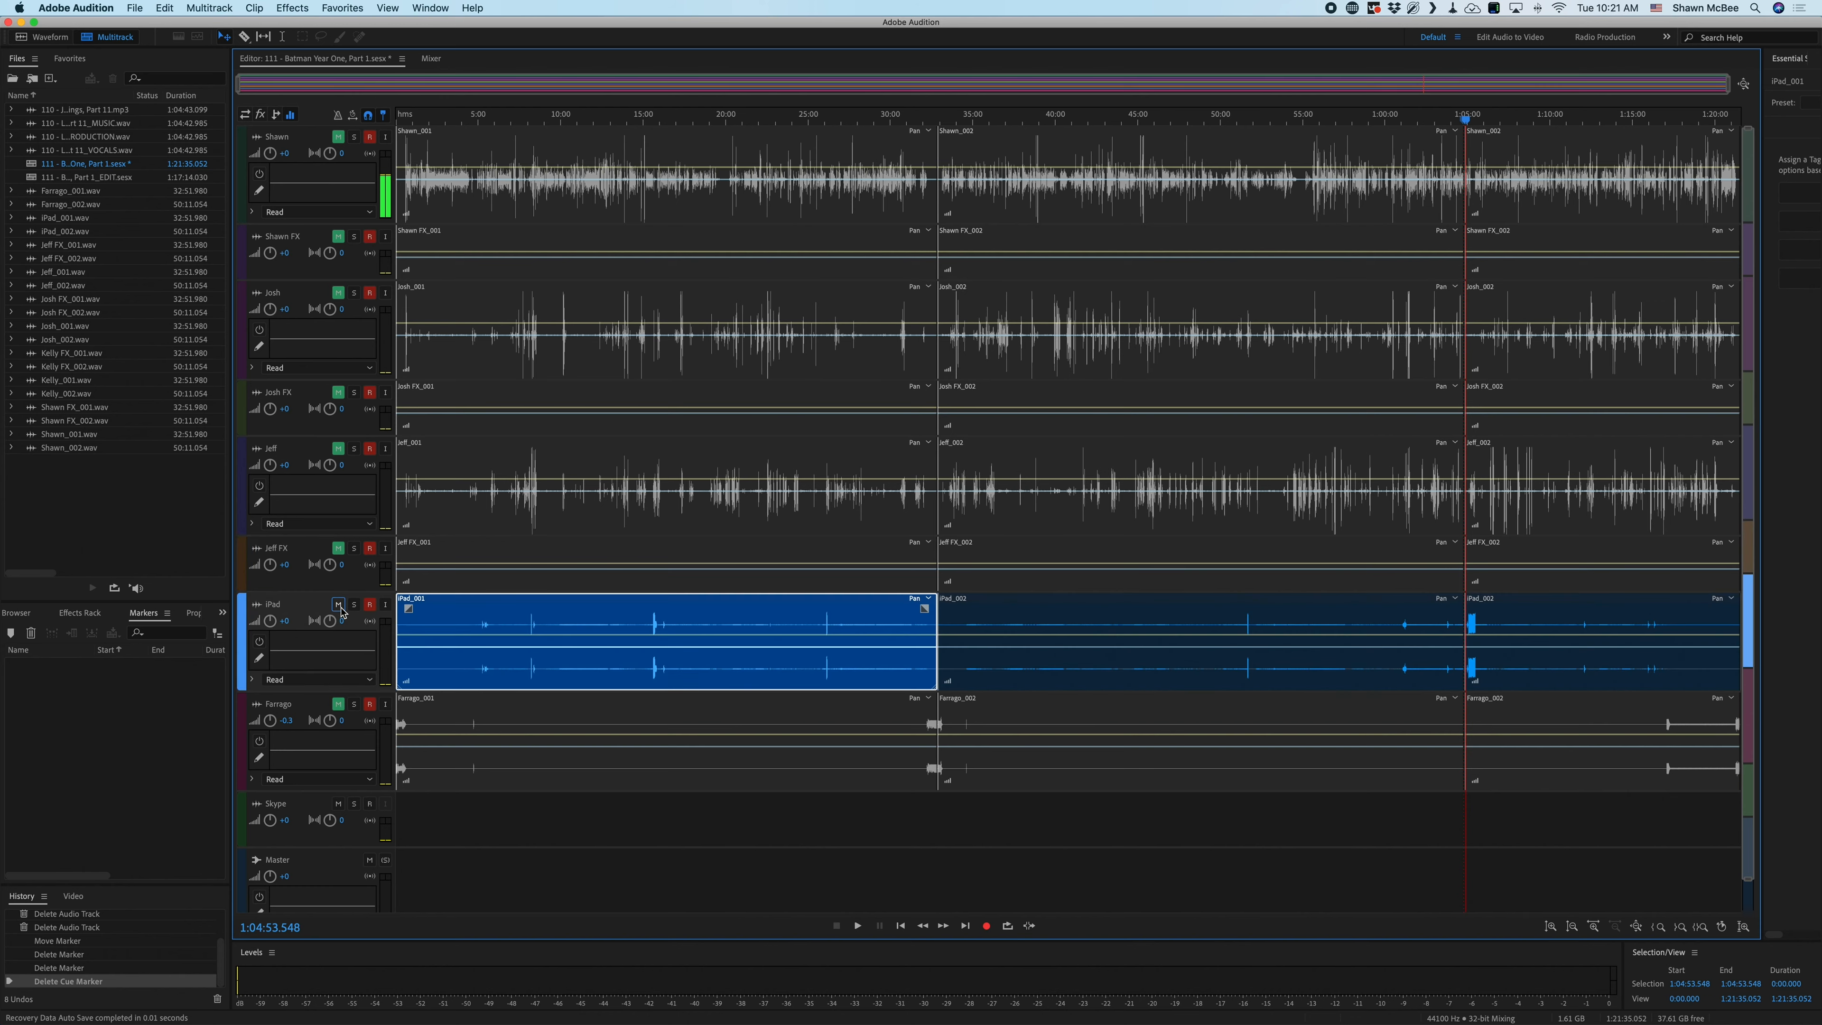
# - Set up an entire-session Wave PCM mixdown named "111 - Batman Year One, Part 1_MUSIC.wav" and dismiss it without exporting
pyautogui.press('super+alt+shift+m')
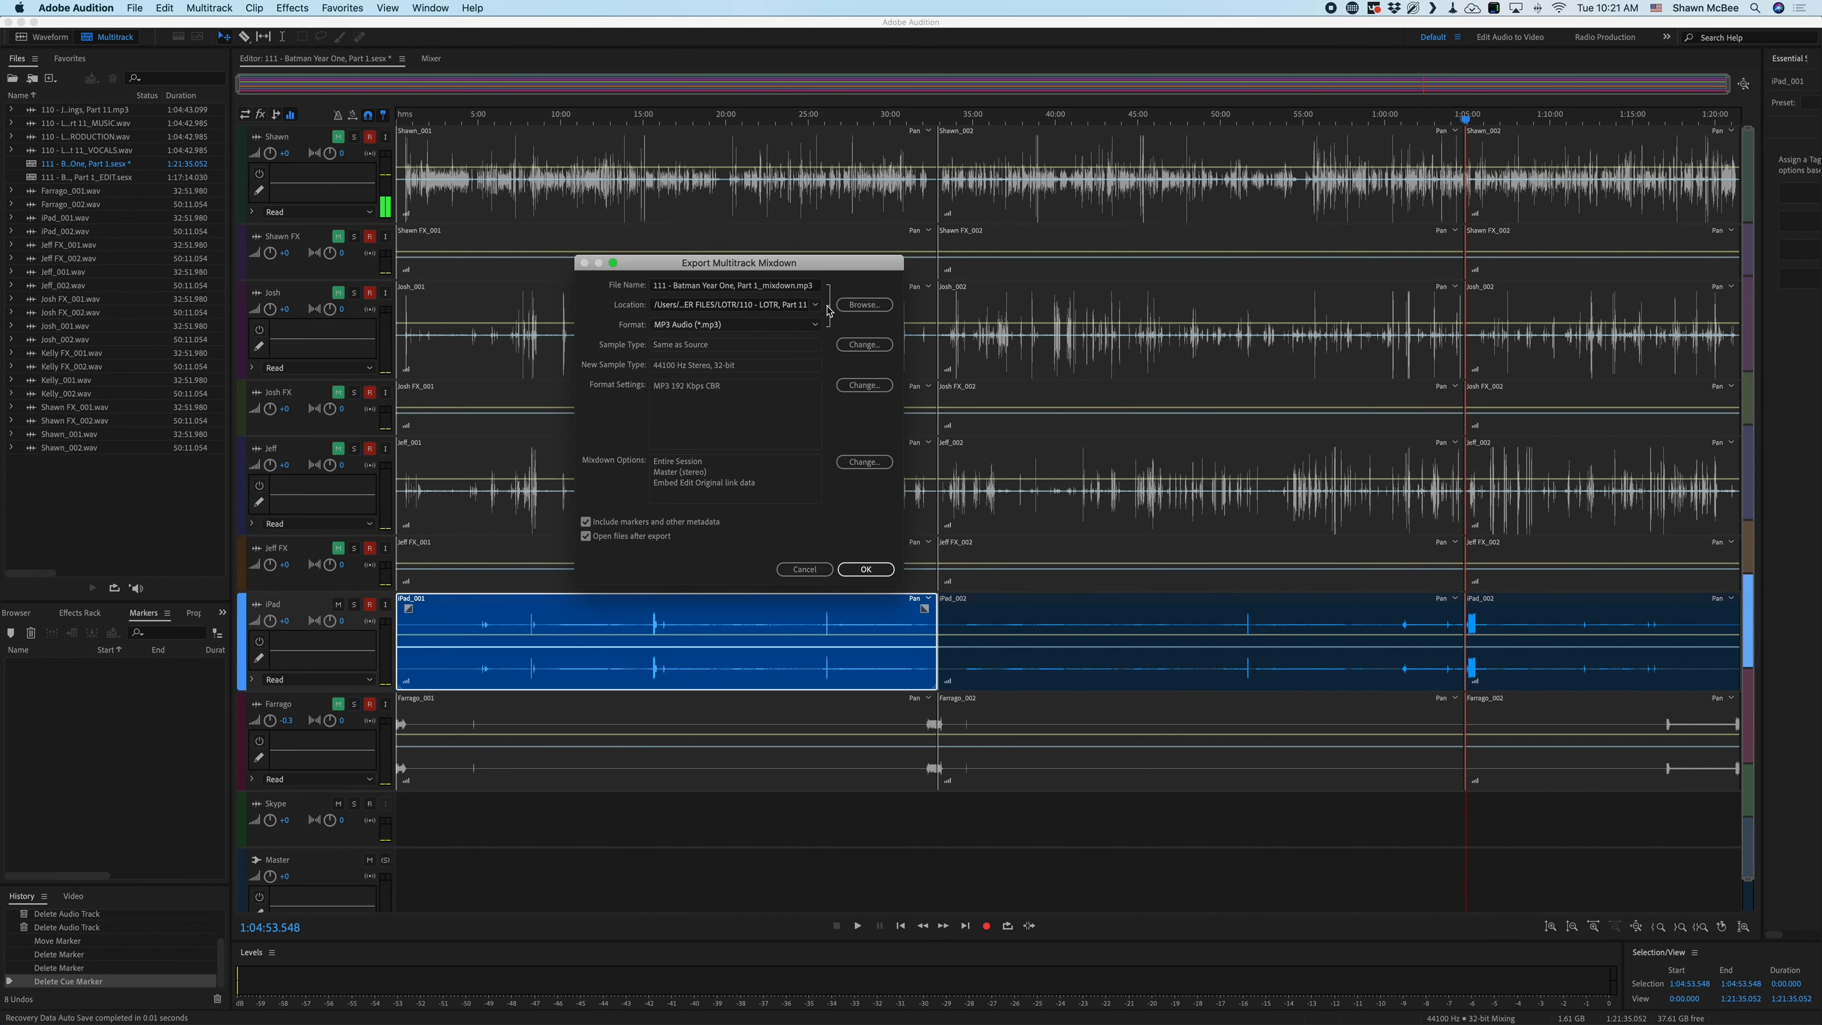
pyautogui.click(764, 287)
pyautogui.moveTo(763, 287); pyautogui.dragTo(794, 287)
pyautogui.write('MUSIC')
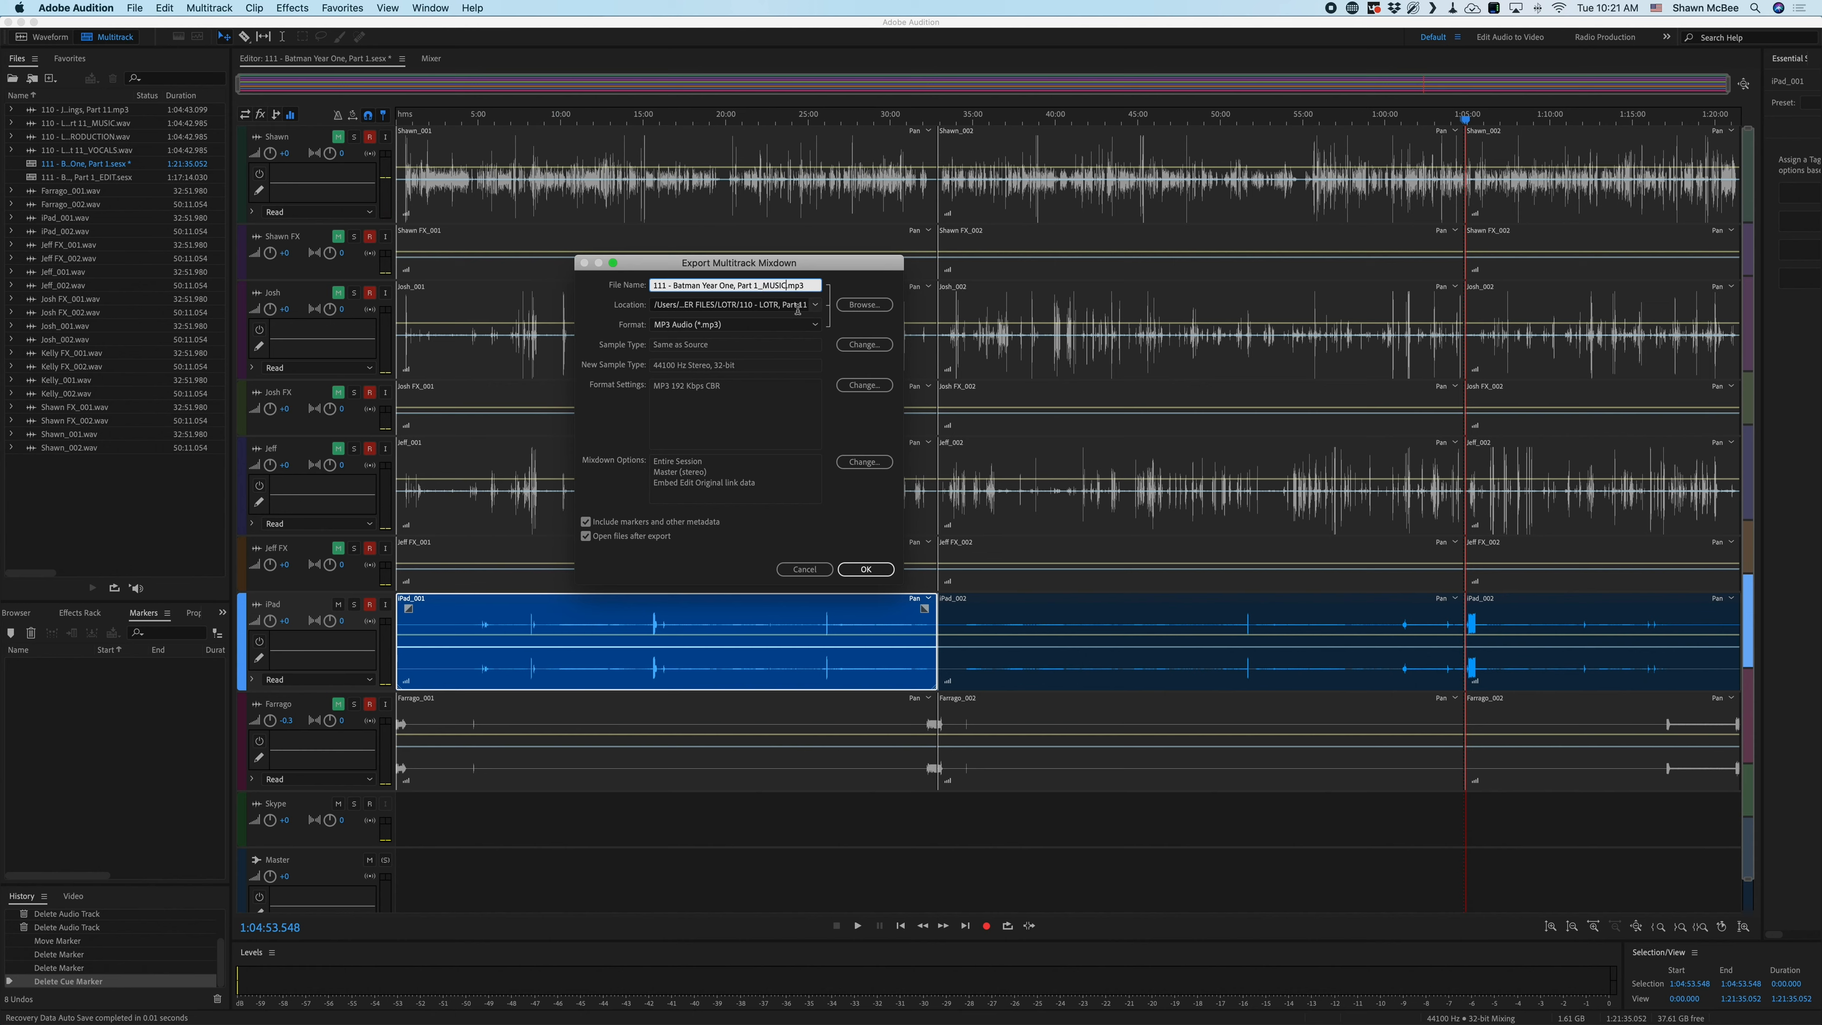
pyautogui.click(809, 333)
pyautogui.click(812, 329)
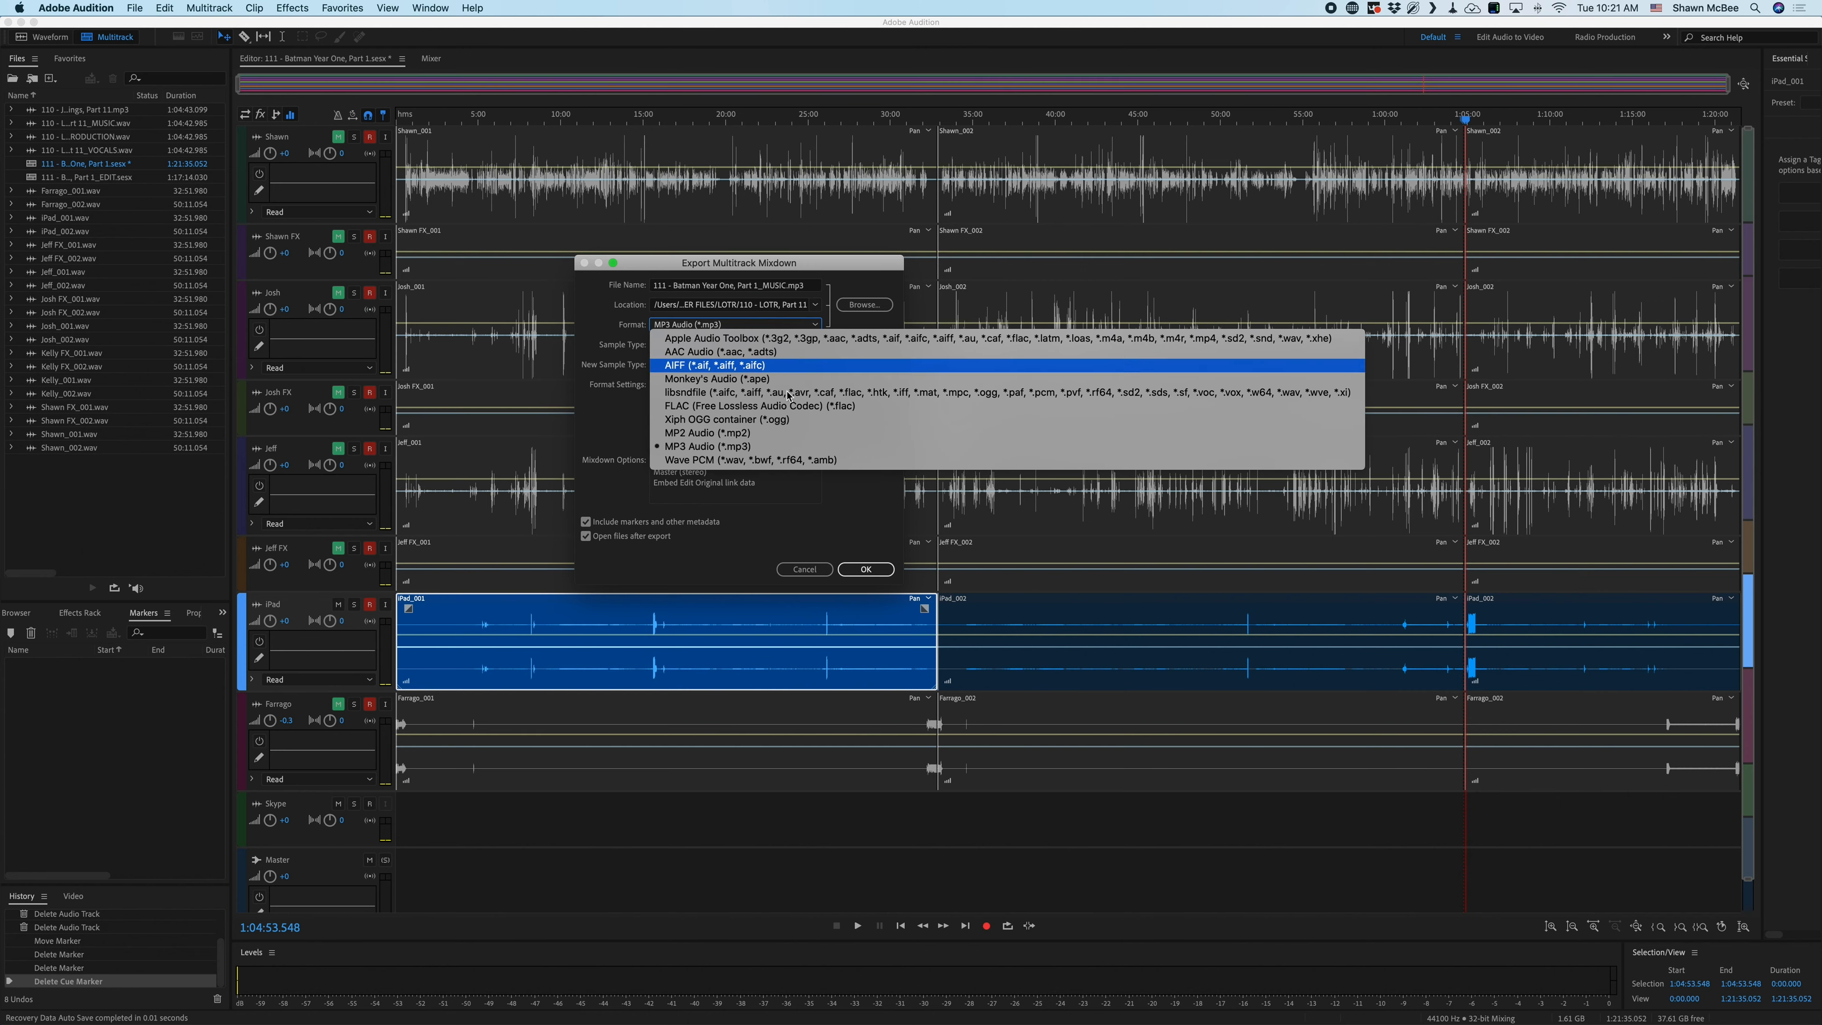
pyautogui.click(771, 460)
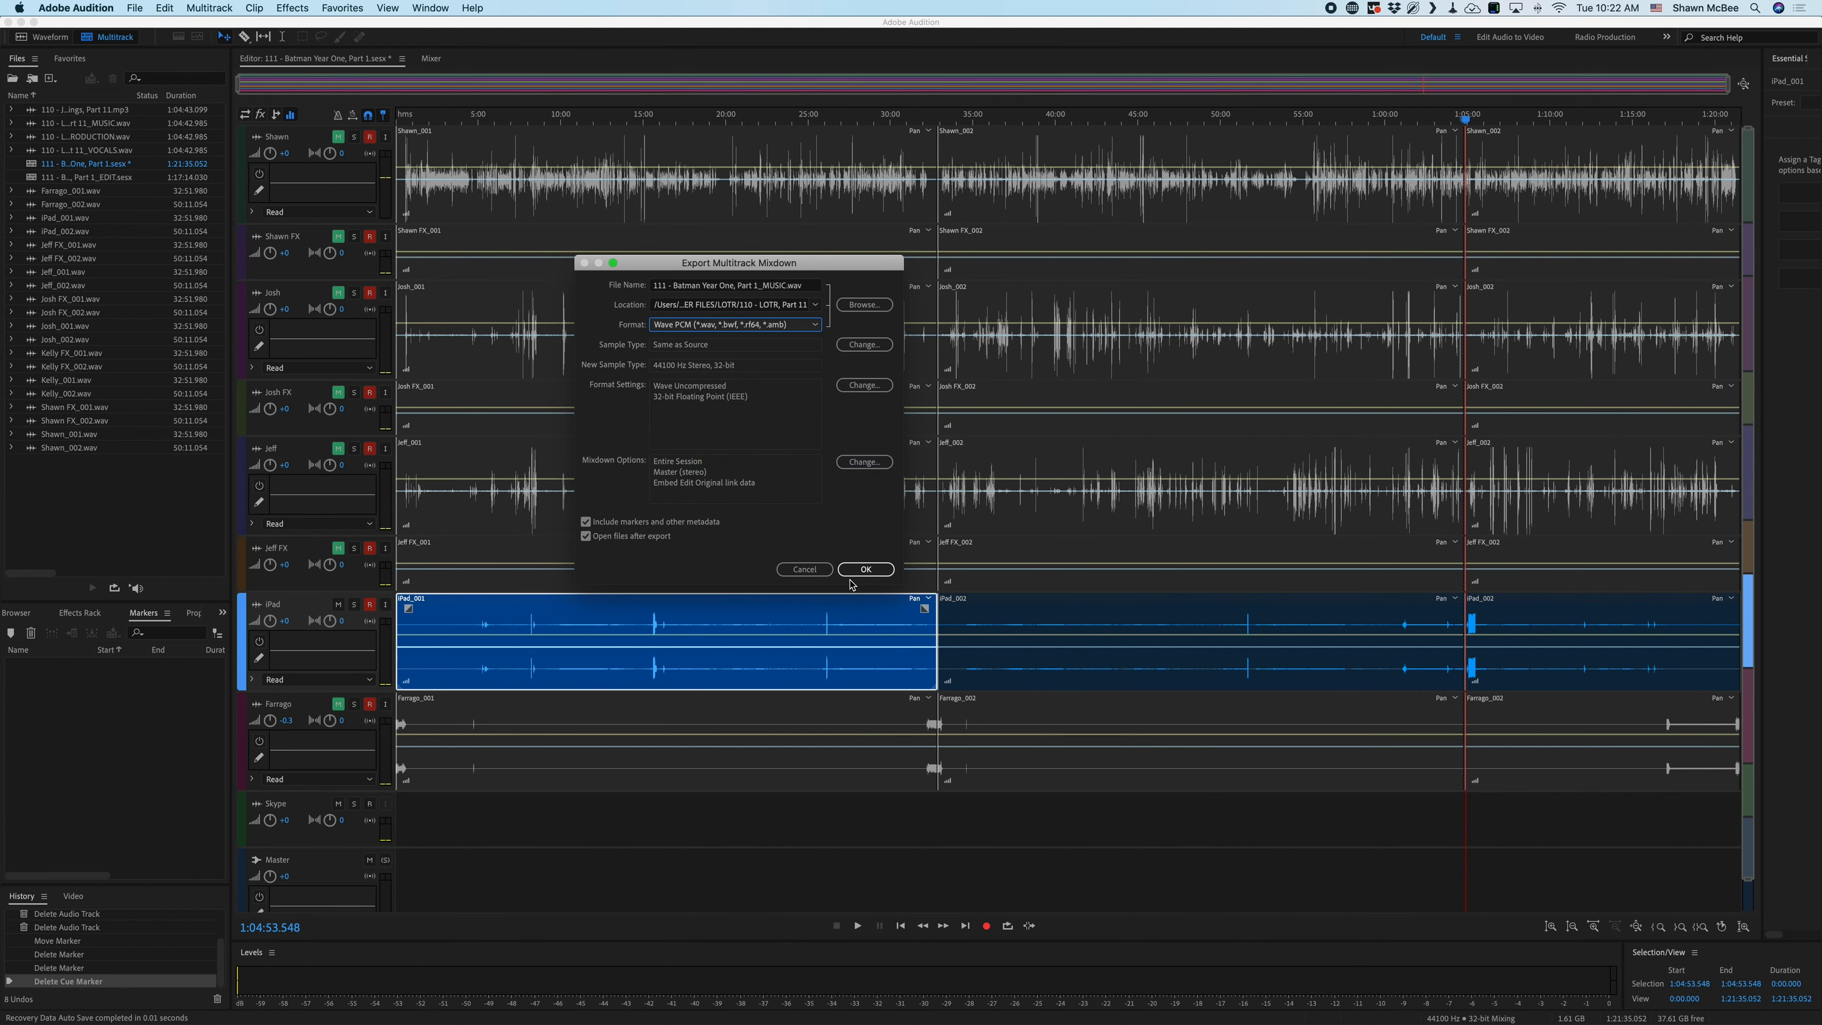
pyautogui.click(803, 570)
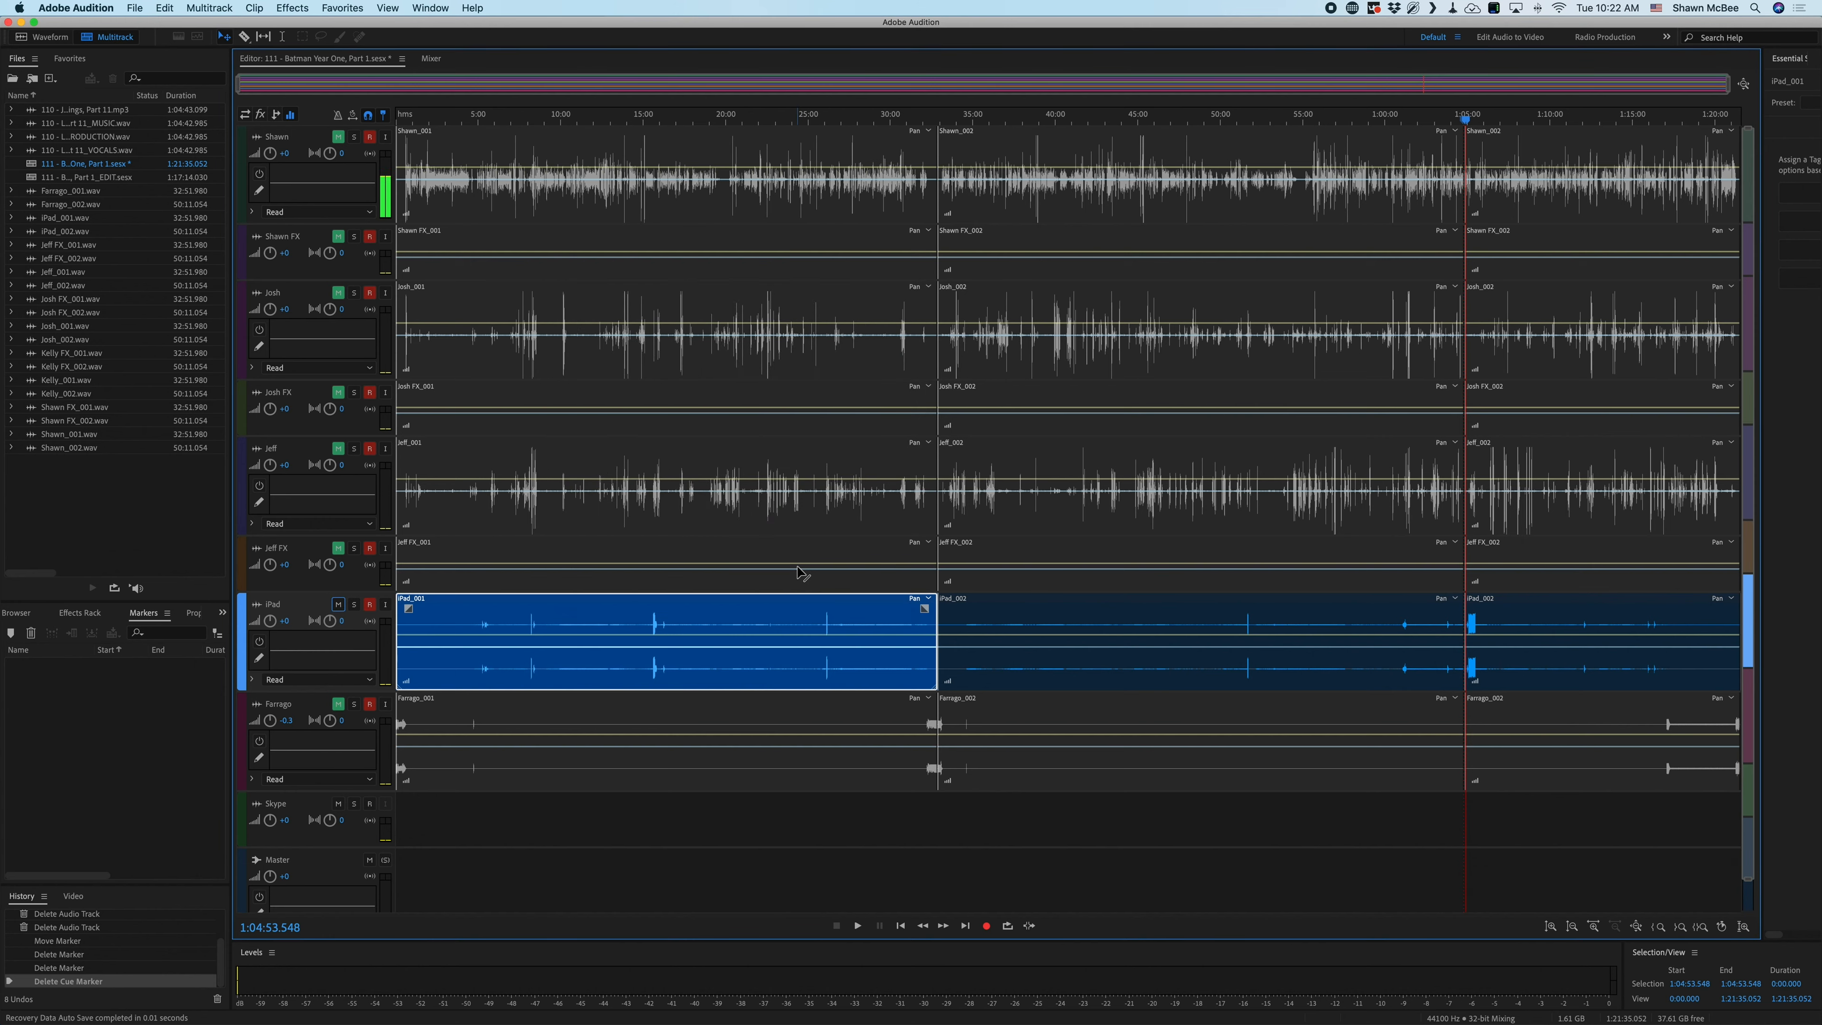
# - Mute the iPad track and unmute the Farrago track
pyautogui.click(337, 604)
pyautogui.click(340, 701)
# - Set up an entire-session Wave PCM mixdown named "111 - Batman Year One, Part 1_PRODUCTION.wav" and dismiss it without exporting
pyautogui.press('super+alt+shift+m')
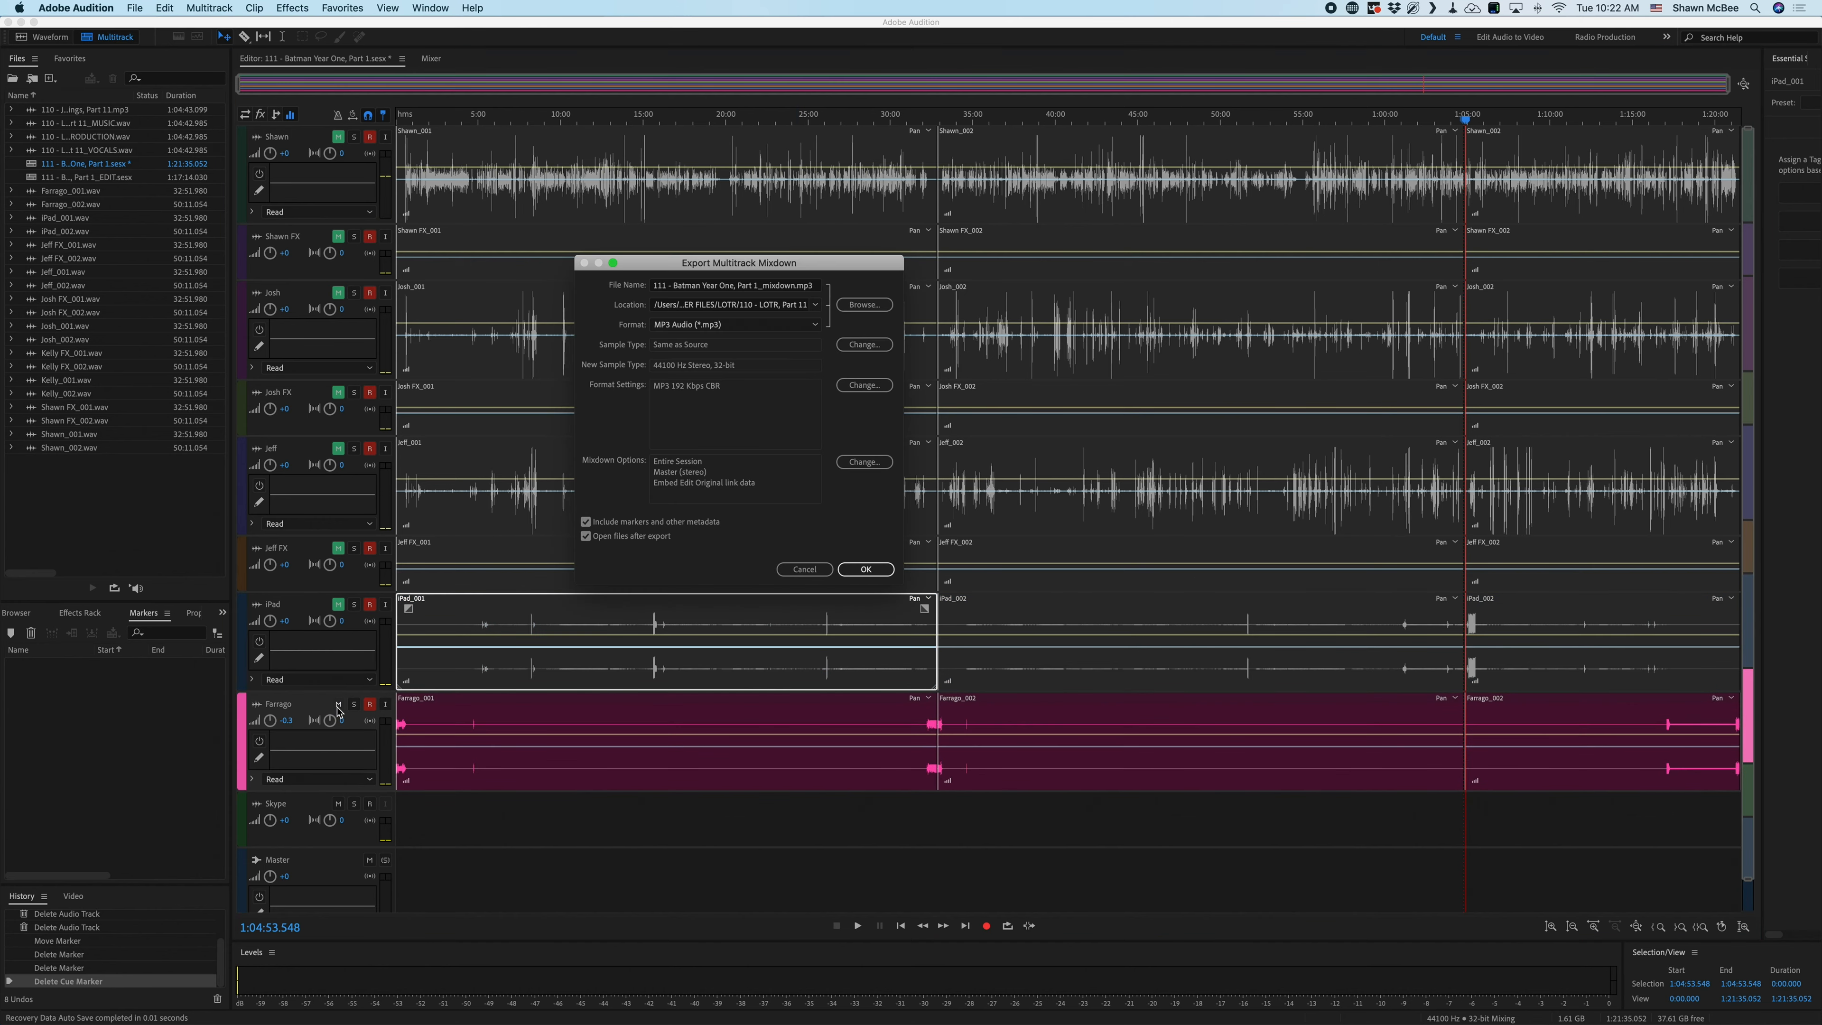
pyautogui.click(765, 286)
pyautogui.moveTo(764, 286); pyautogui.dragTo(794, 285)
pyautogui.write('PRODUCT')
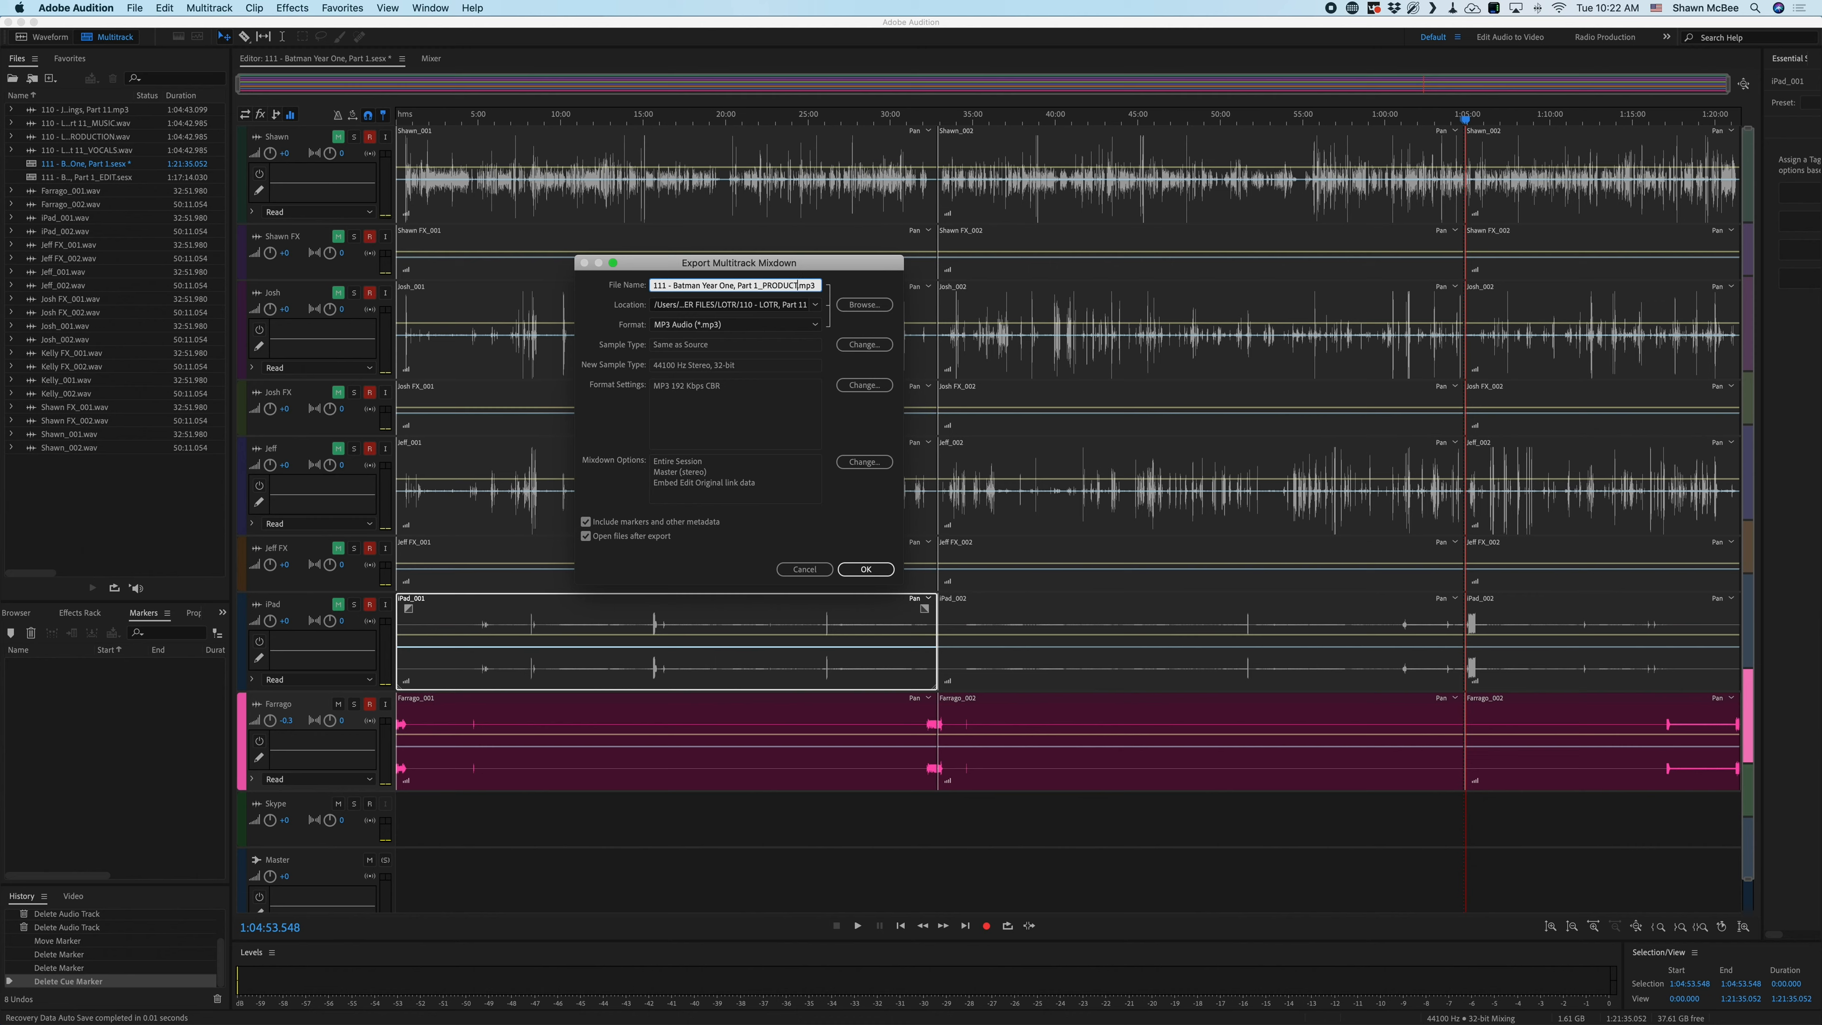
pyautogui.write('ION')
pyautogui.click(801, 324)
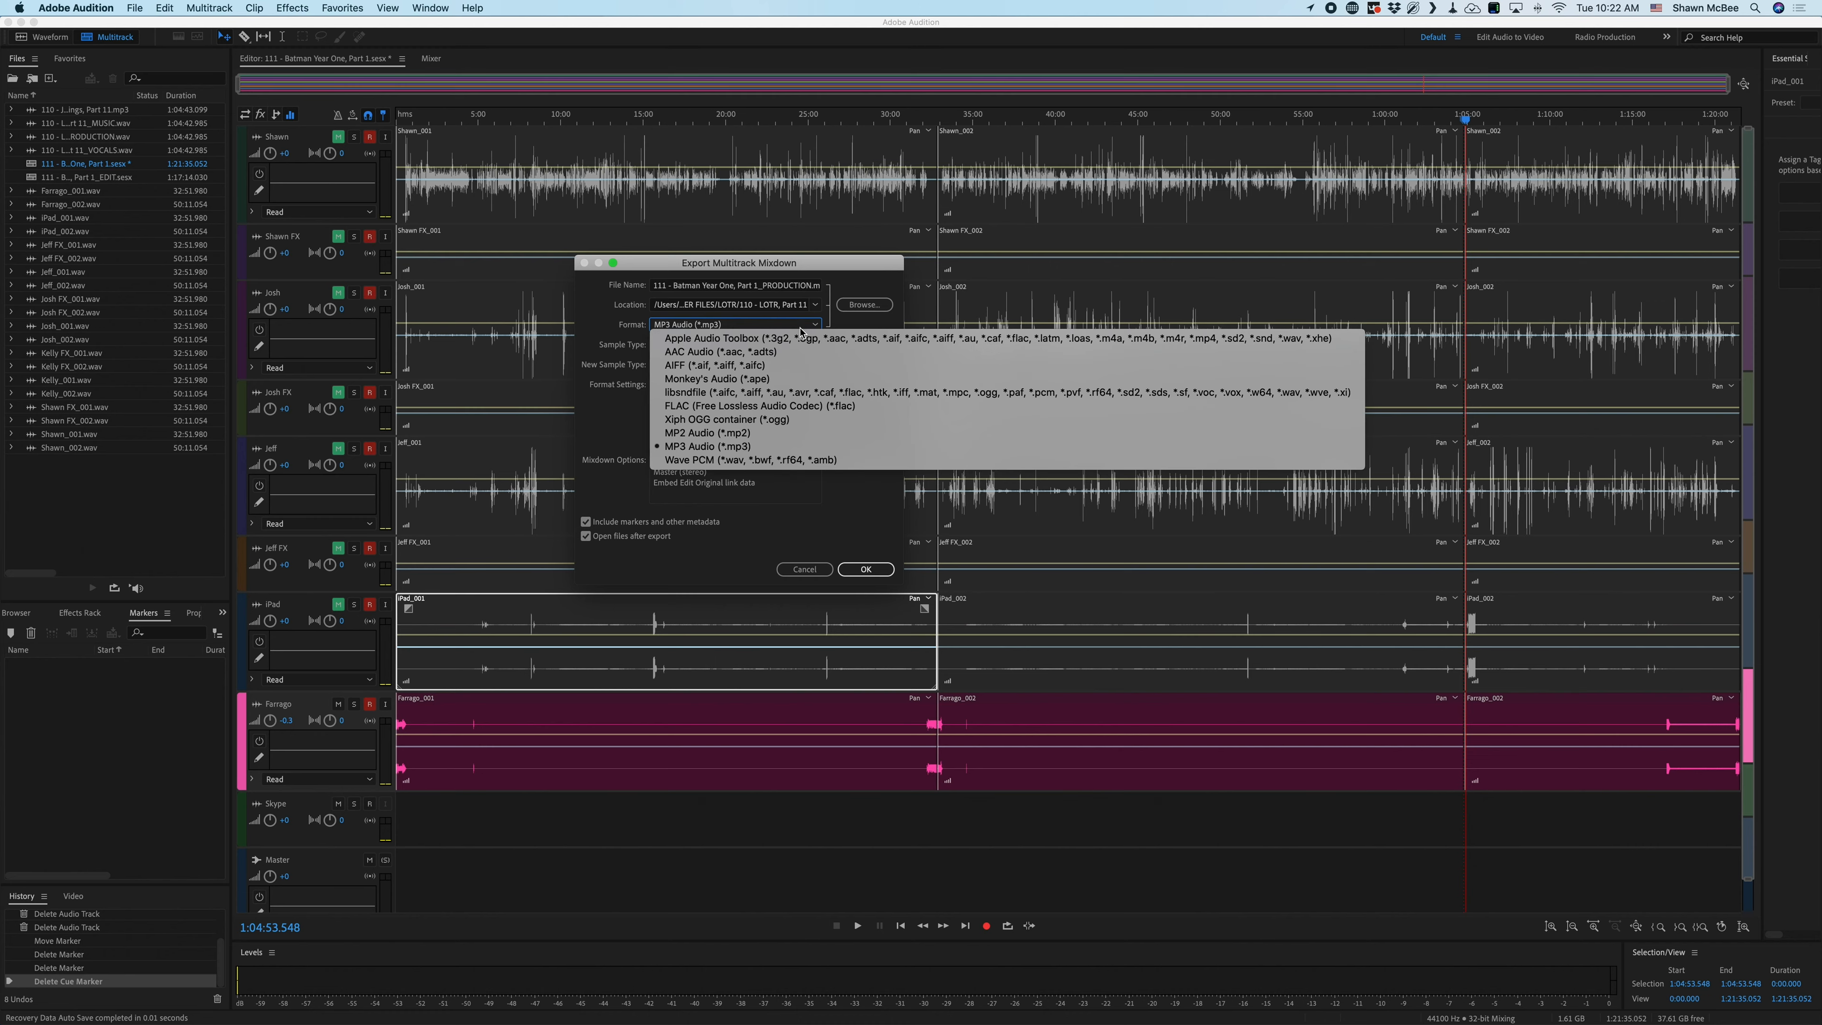
pyautogui.click(780, 460)
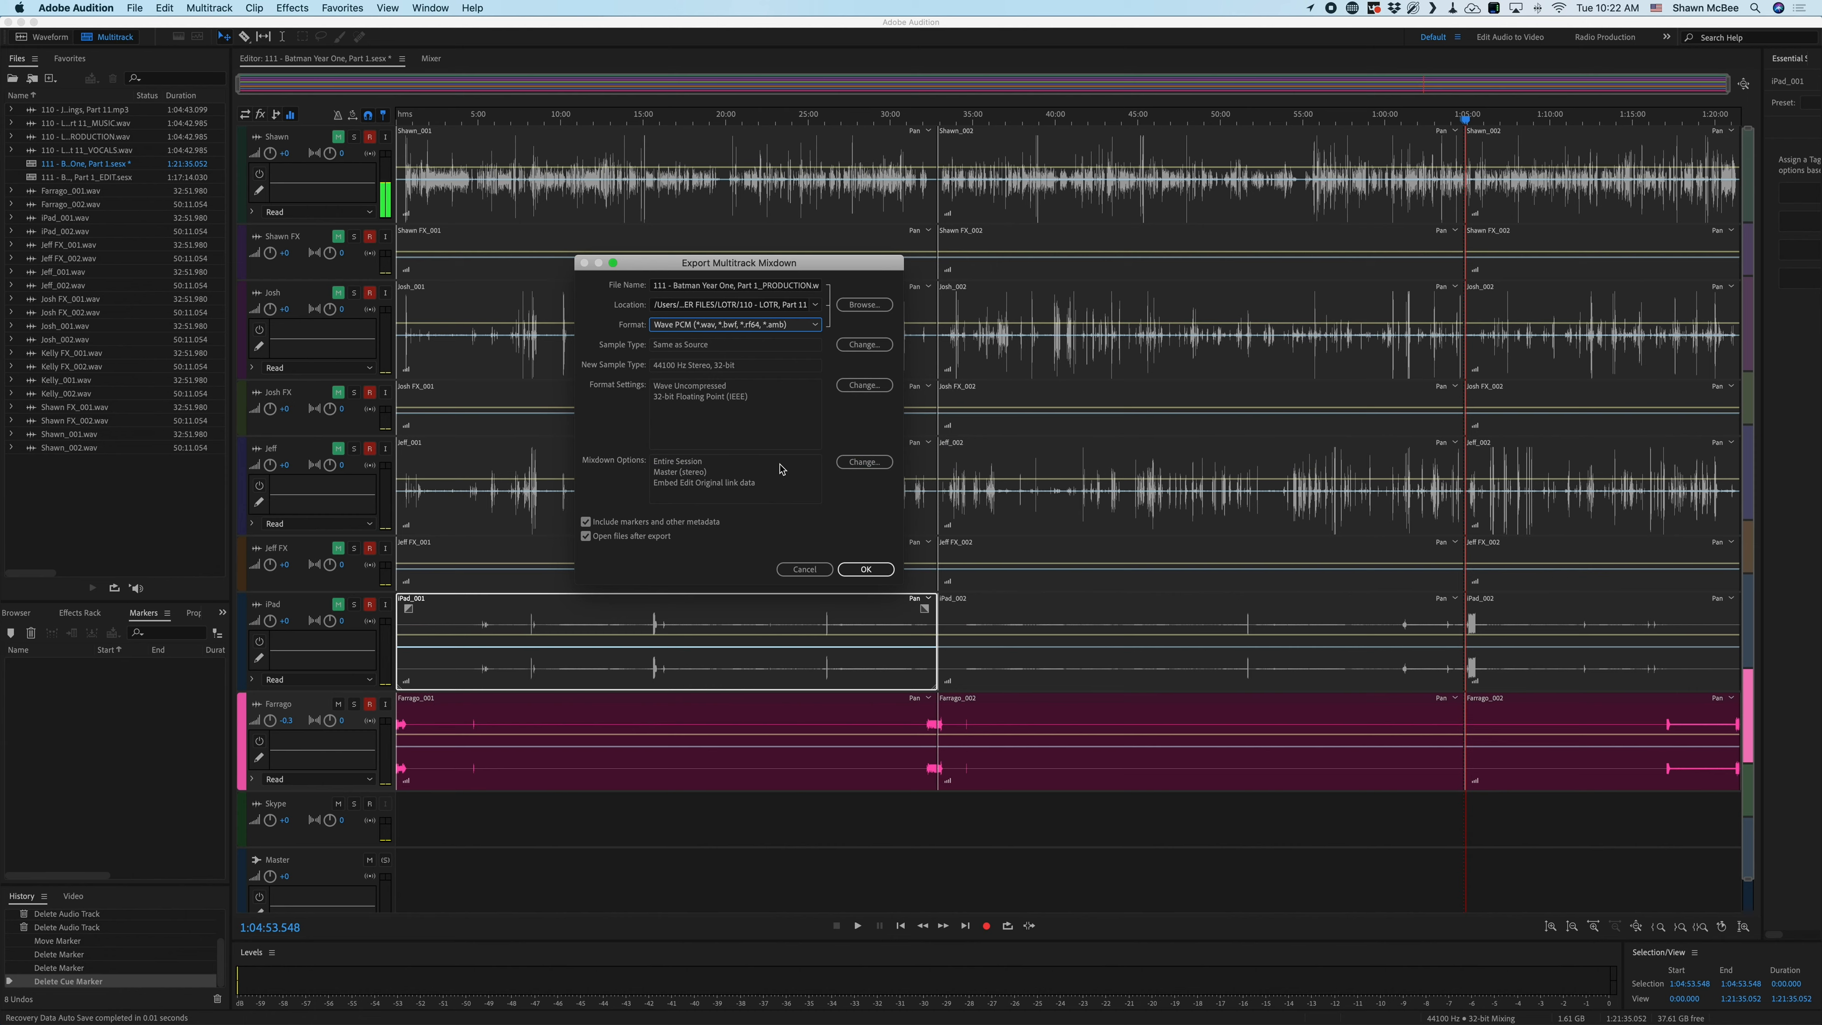
pyautogui.click(802, 570)
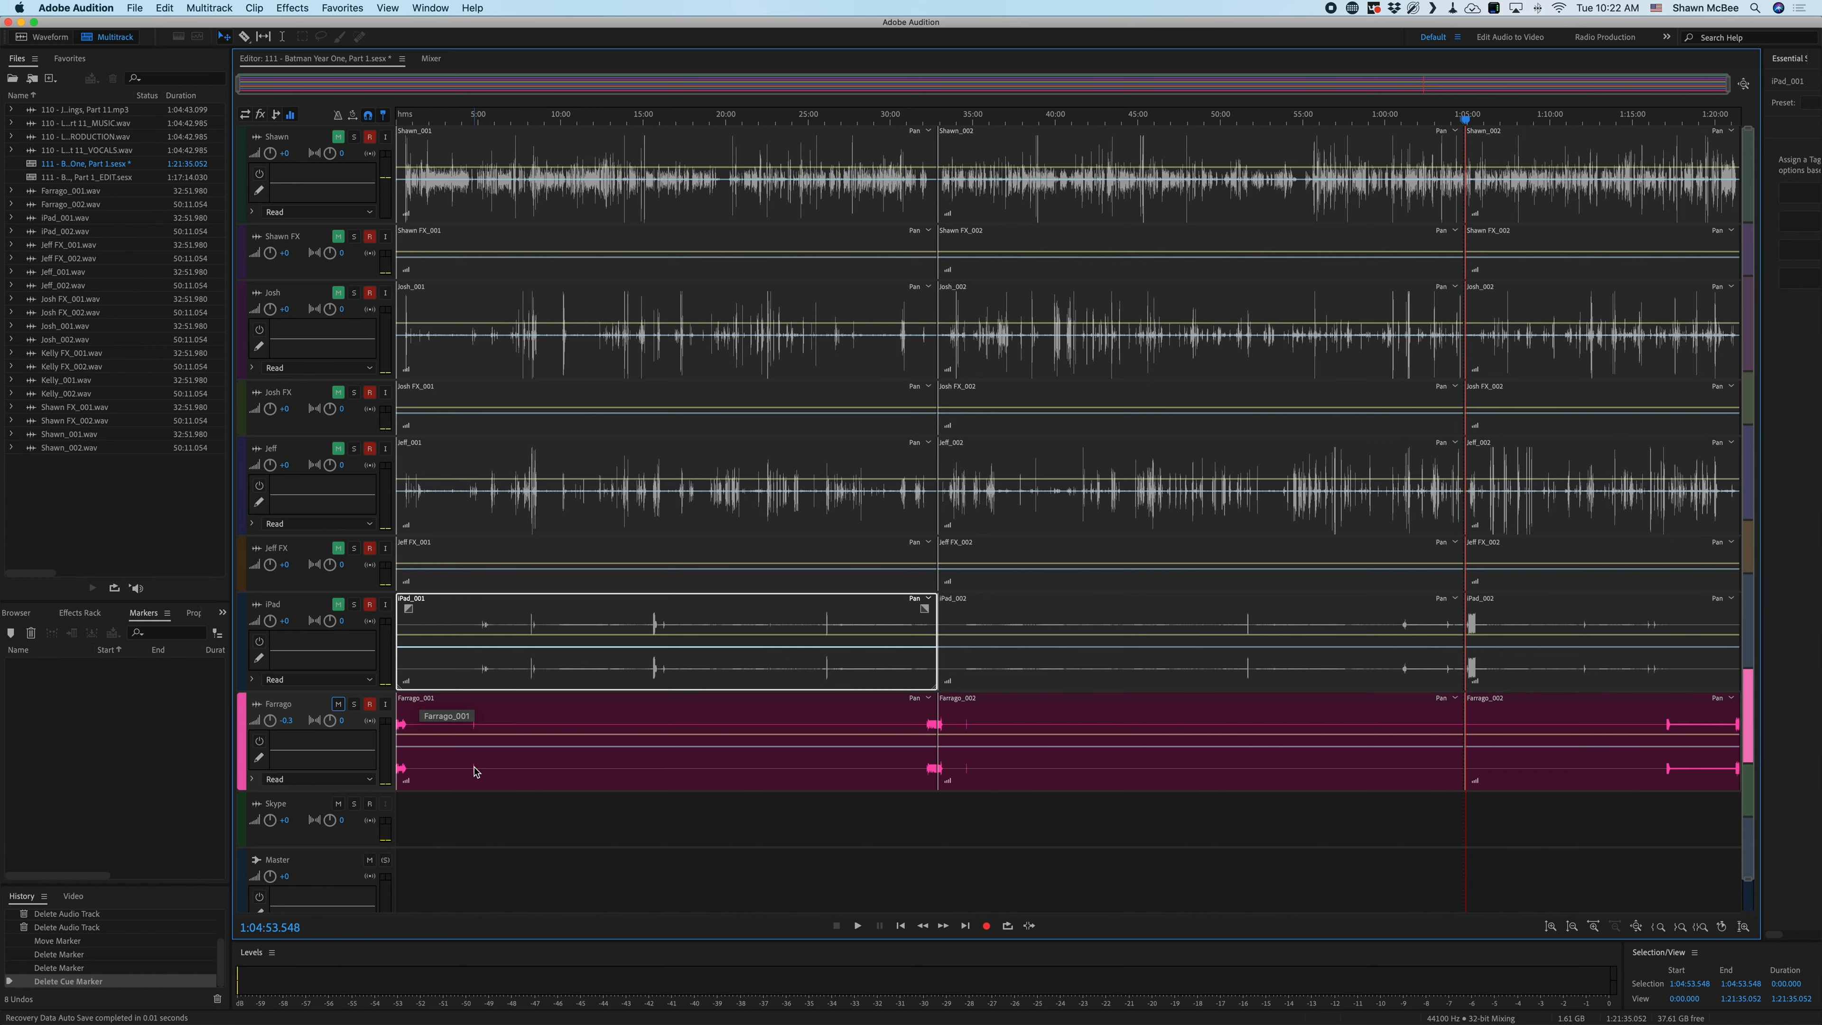
# - Save the "111 - Batman Year One, Part 1" recording session and close it
pyautogui.press('super+s')
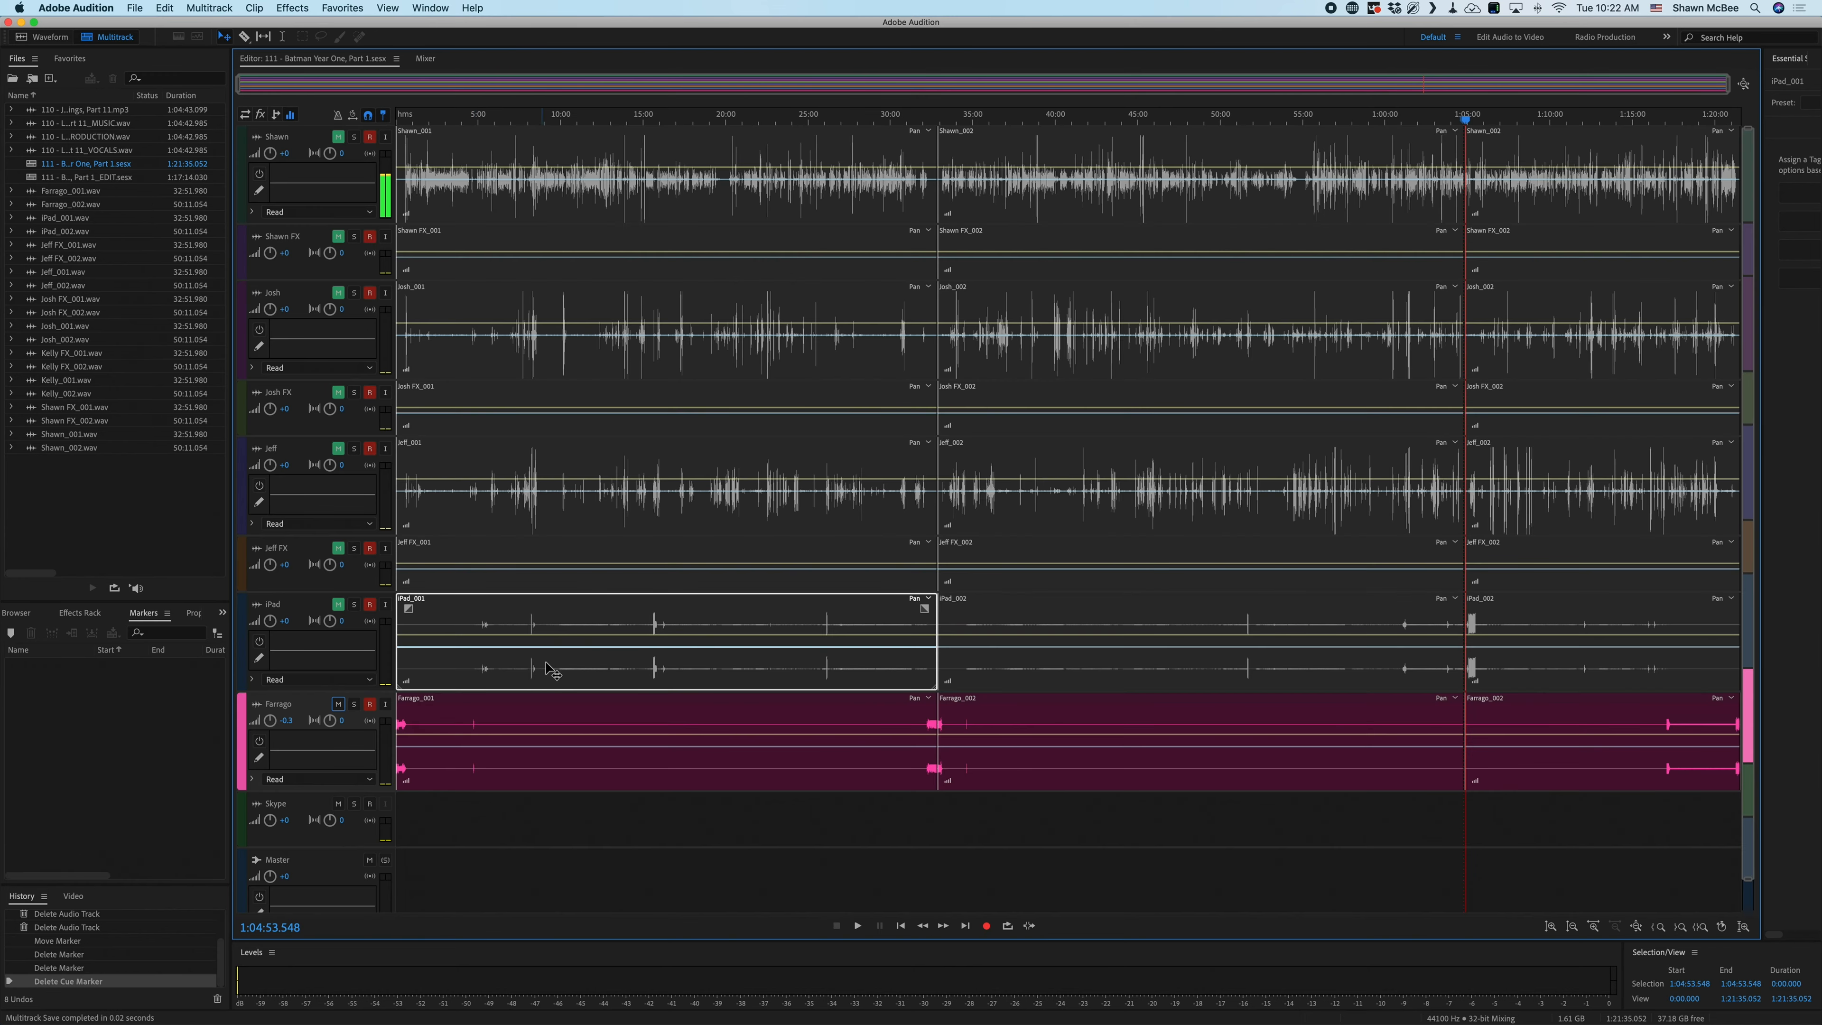
pyautogui.press('super+w')
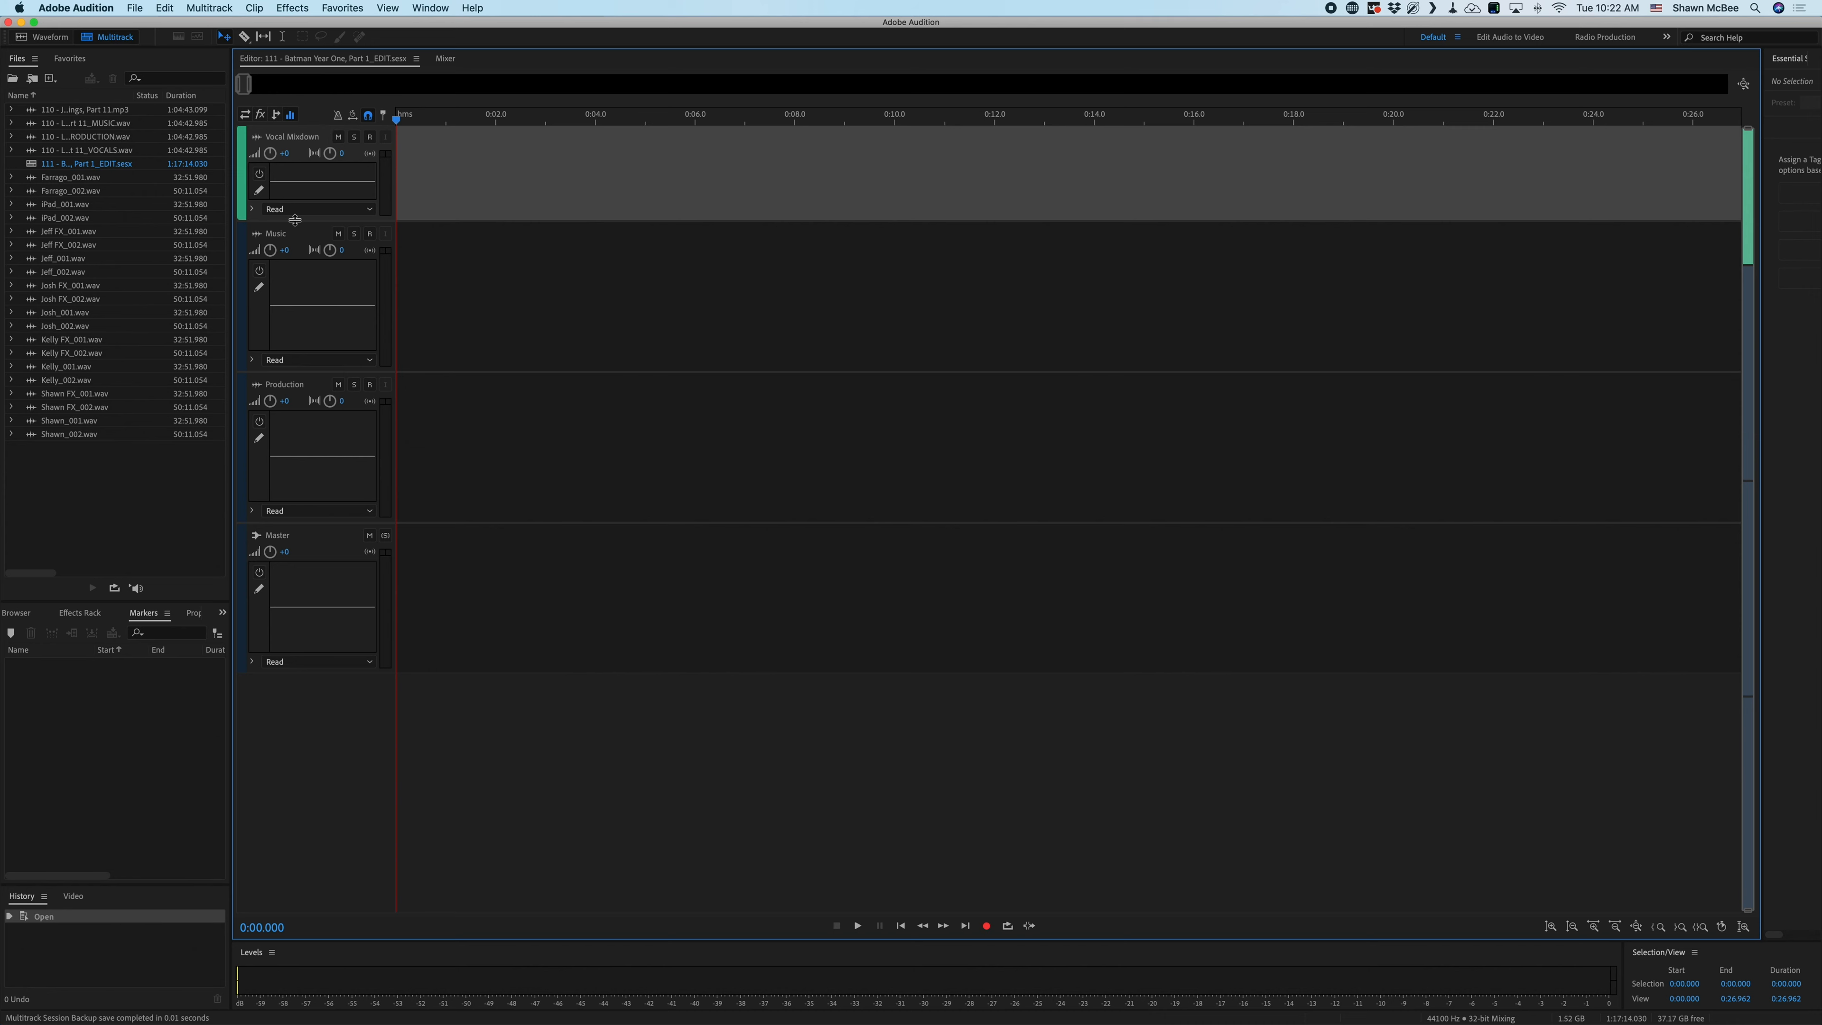
# - Review the track effects on the Vocal Mixdown, Music and Production tracks of the edit session, ending on Vocal Mixdown
pyautogui.click(81, 614)
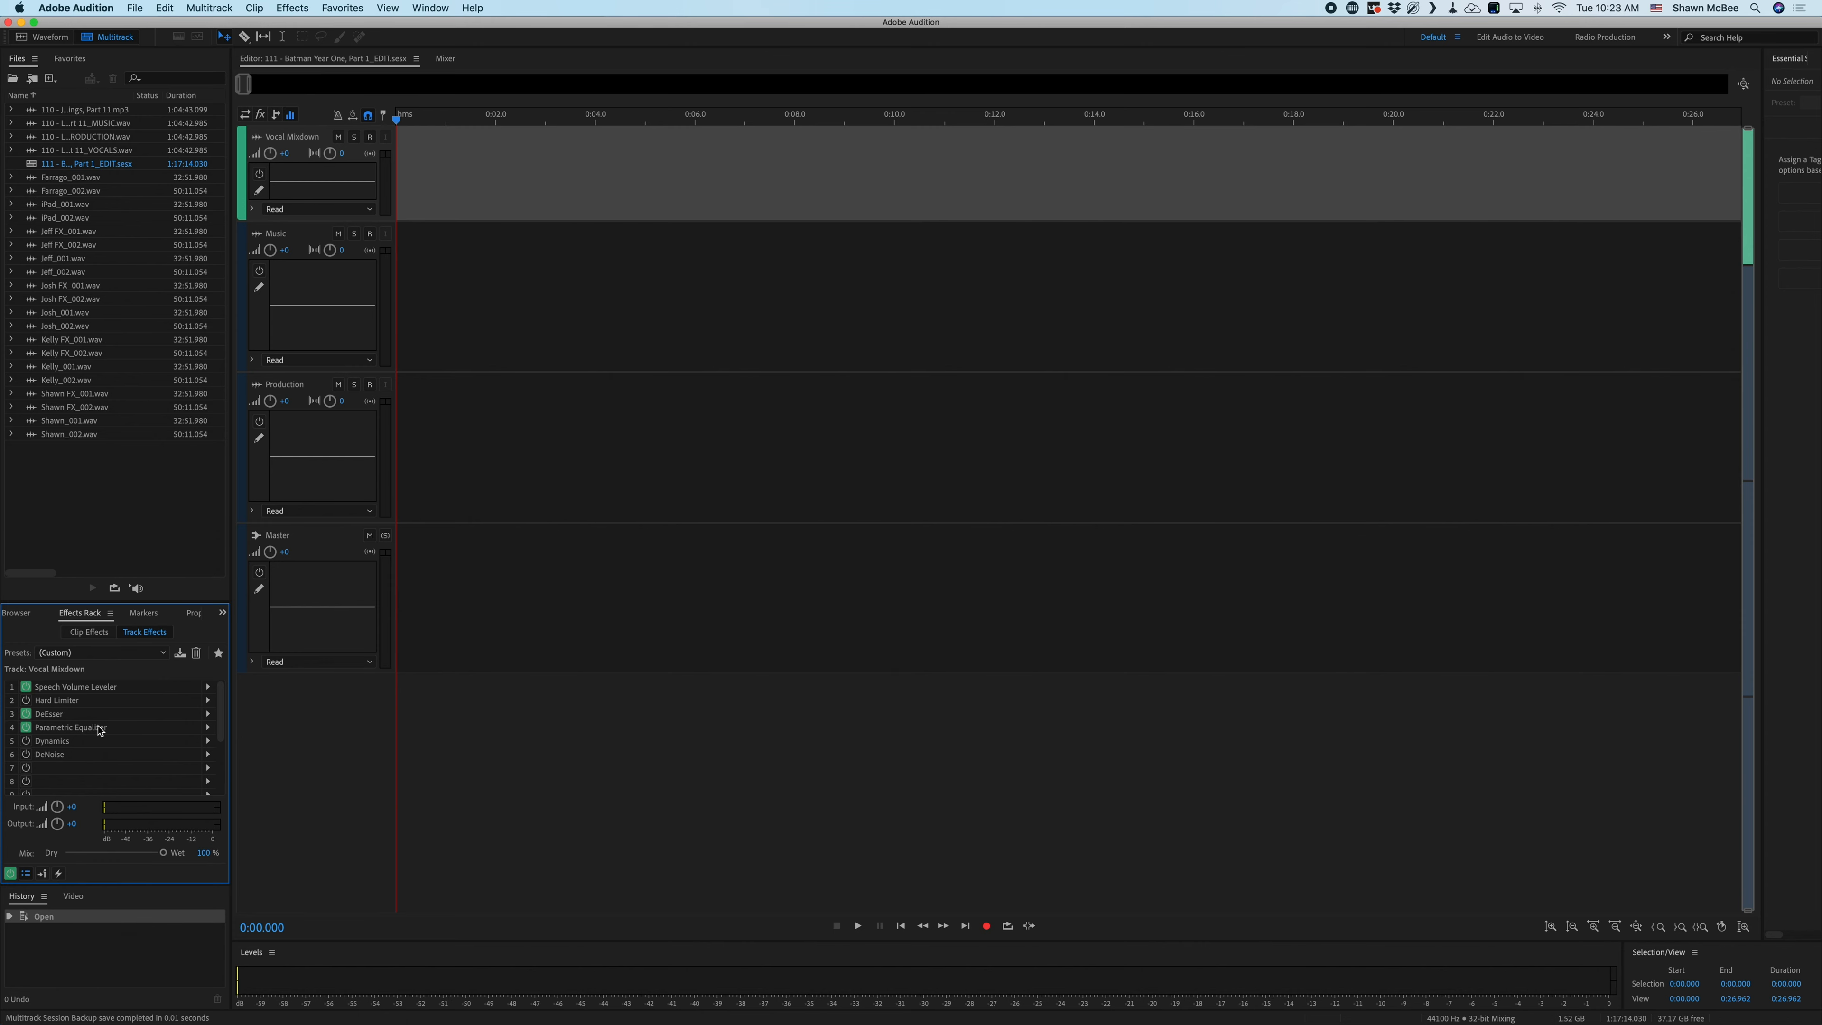
pyautogui.click(309, 241)
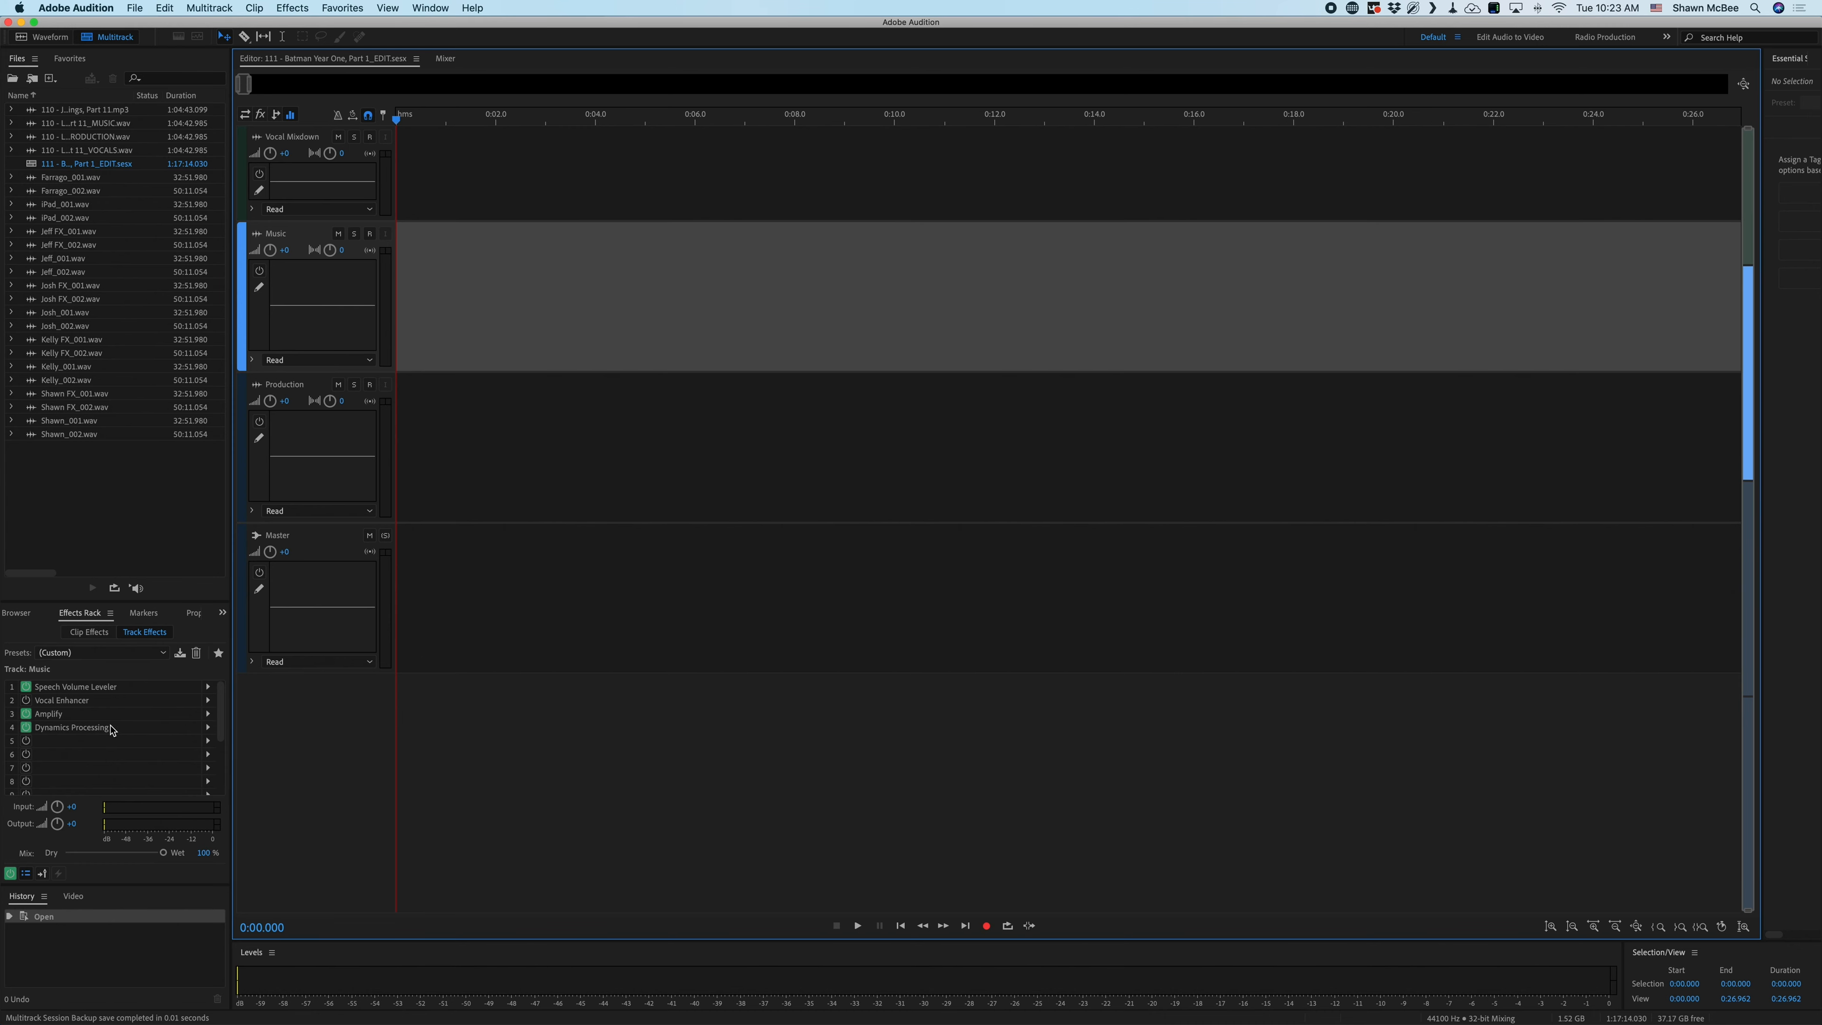
pyautogui.click(501, 433)
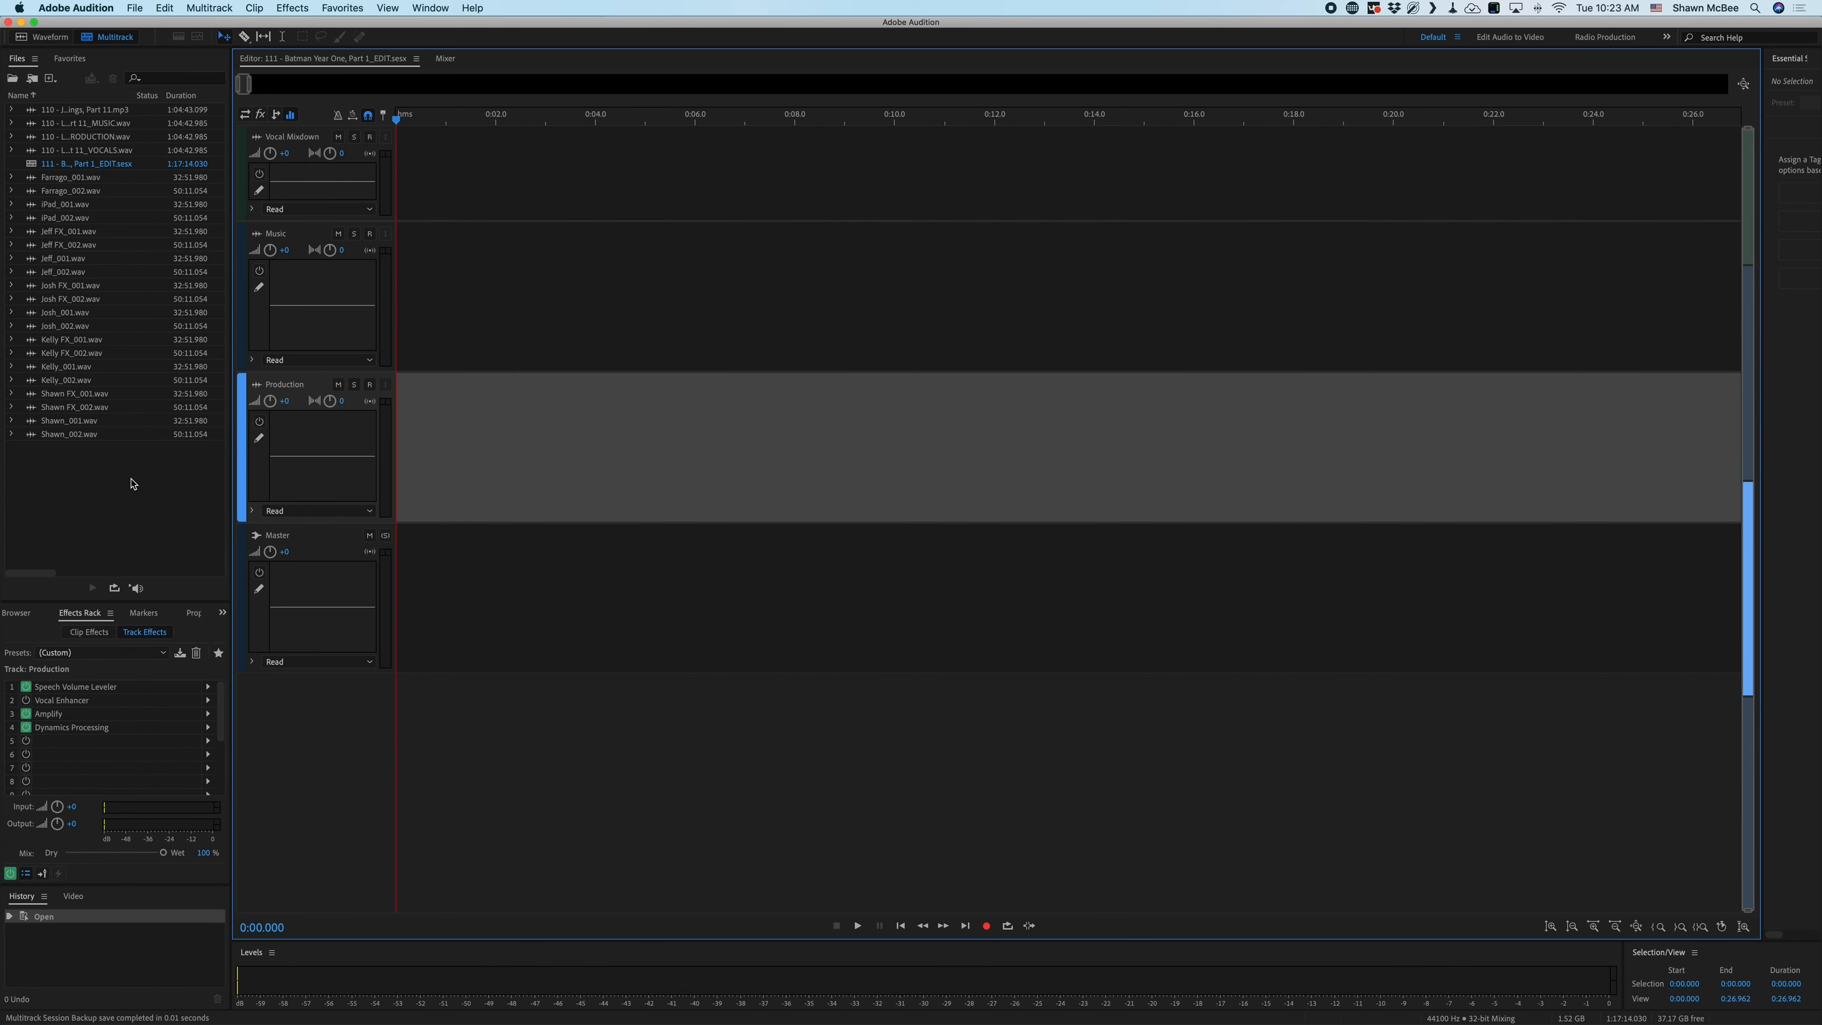
pyautogui.click(501, 160)
# - Switch to Finder and open the "111 - BYO, Part 1" folder inside MASTER FILES > Batman Year One
pyautogui.press('super+Tab')
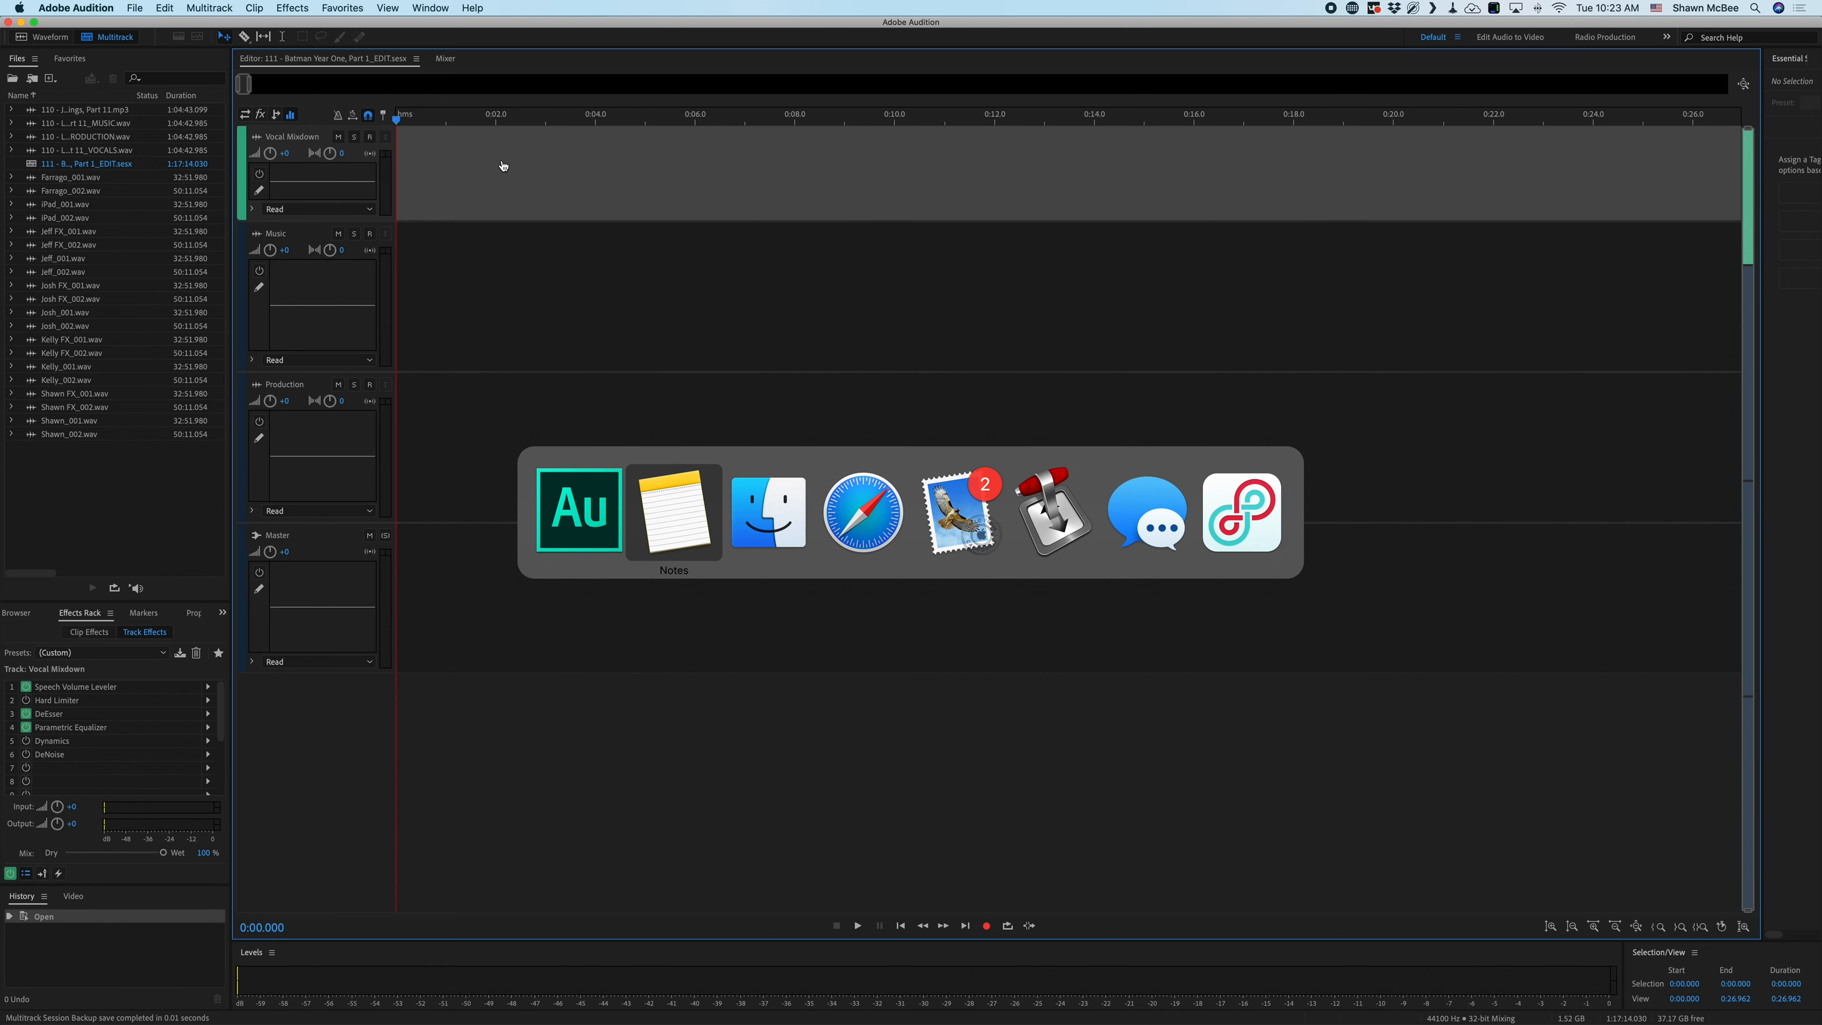
pyautogui.press('super+Tab')
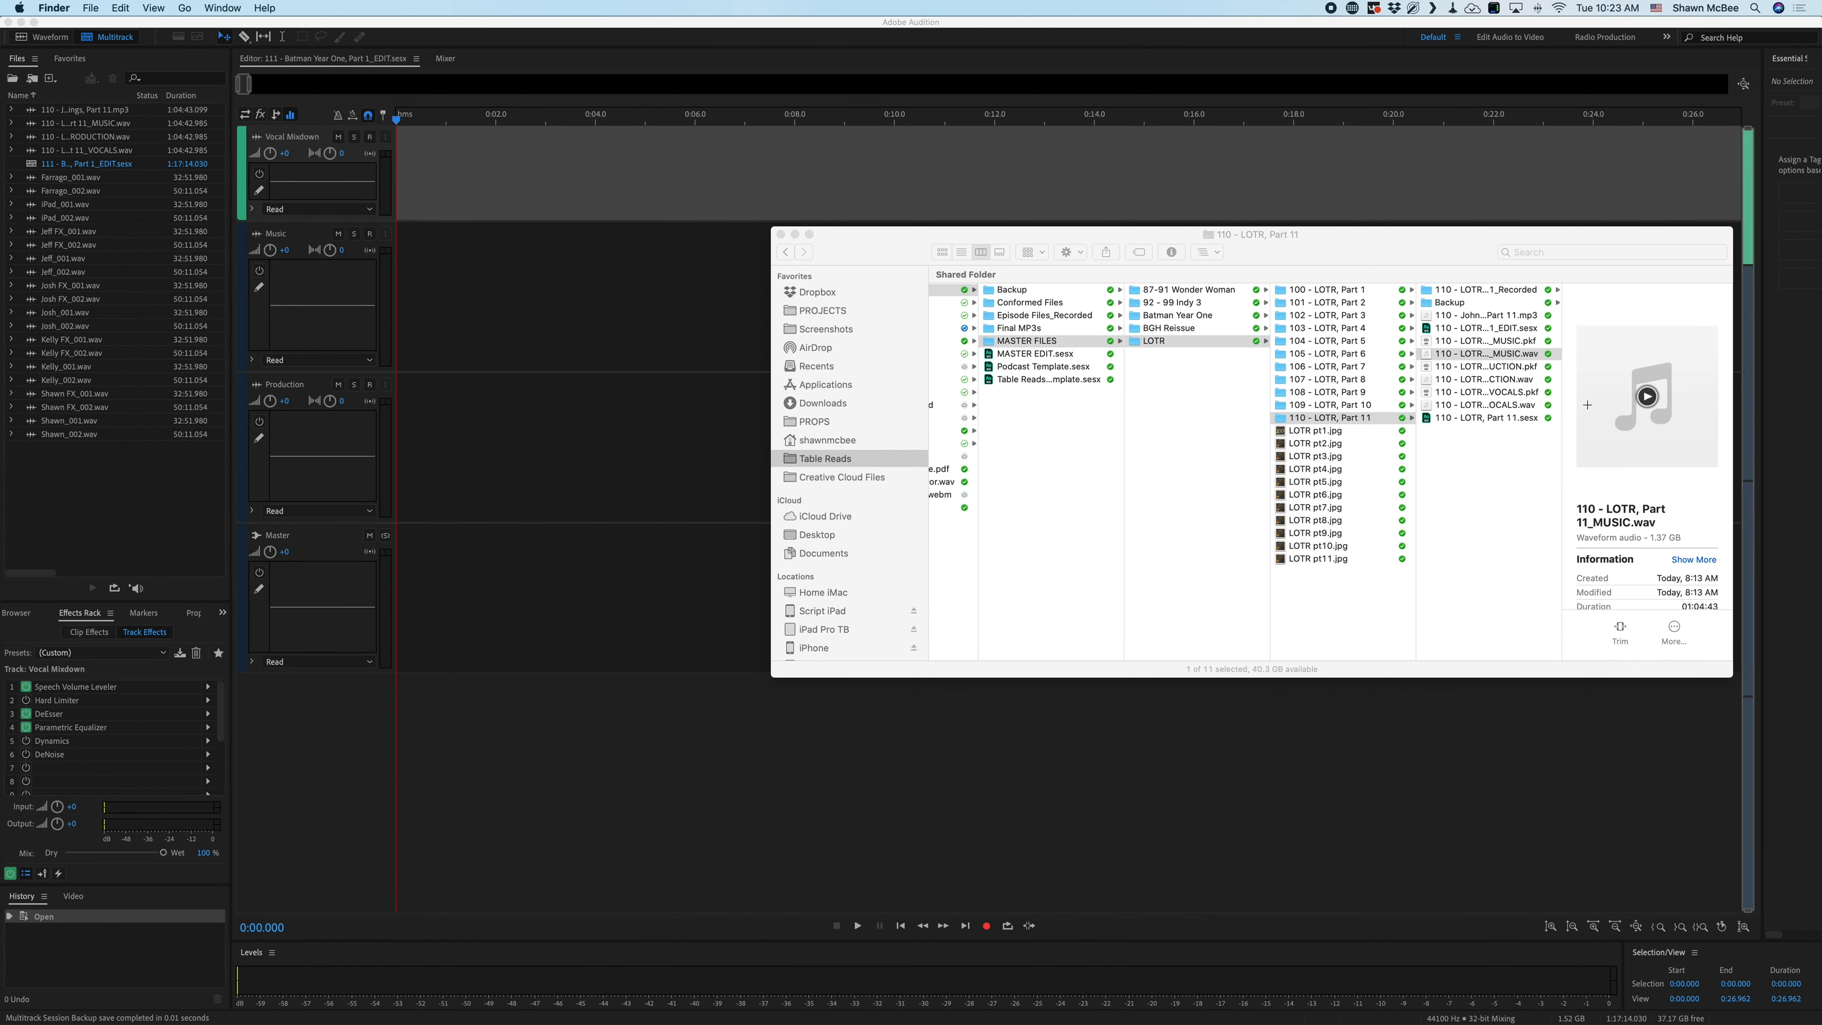
pyautogui.doubleClick(1405, 252)
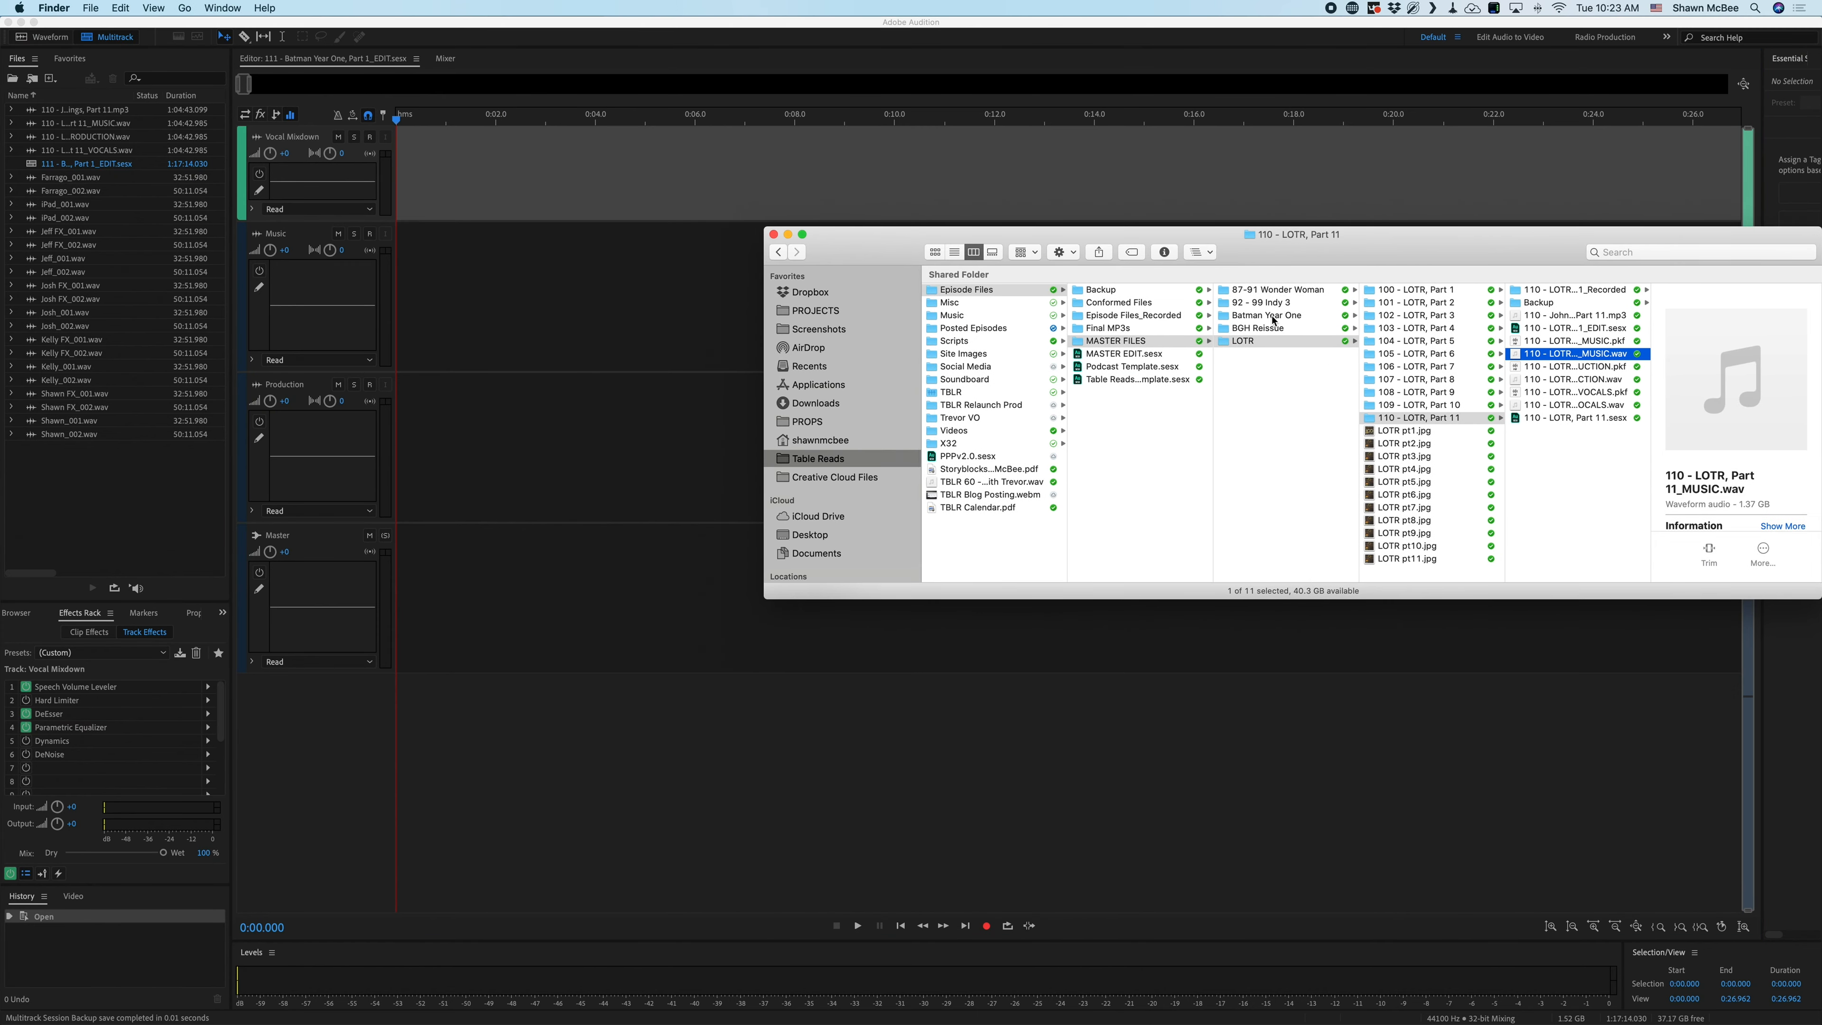
pyautogui.click(1271, 317)
pyautogui.moveTo(1430, 261); pyautogui.dragTo(1391, 105)
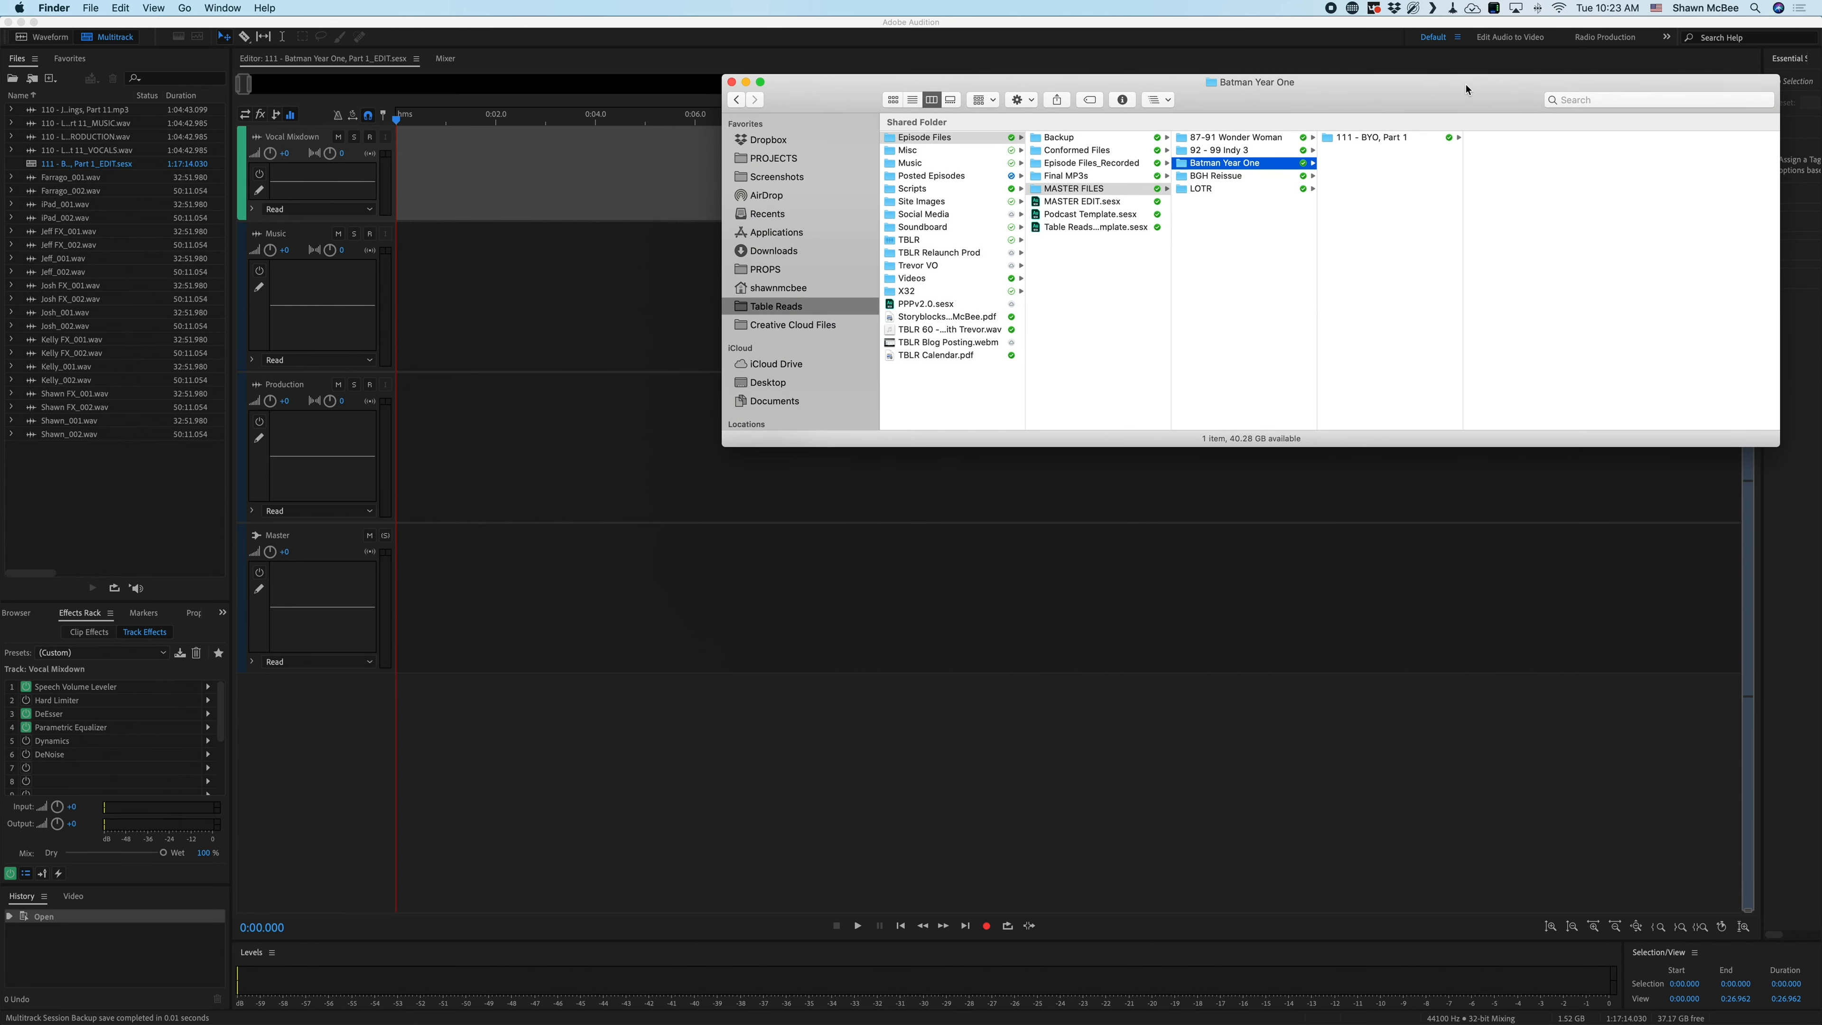
pyautogui.click(1397, 135)
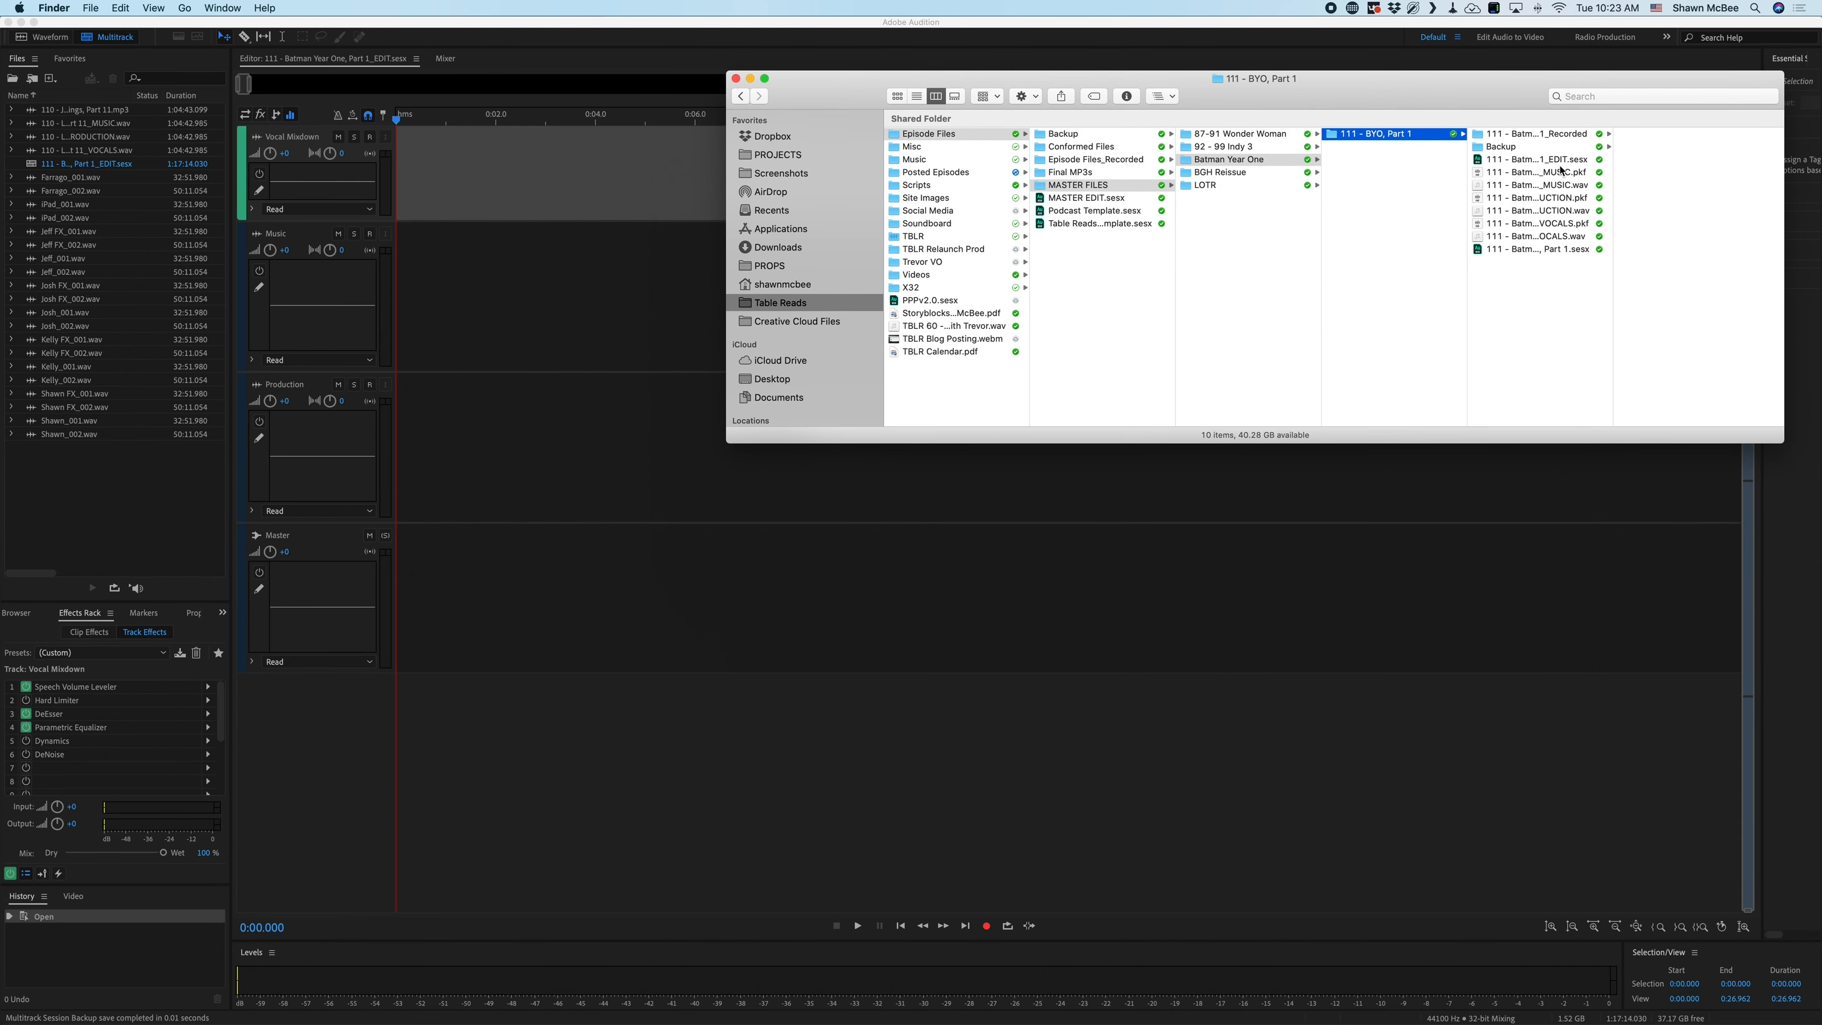
# - Add "111 - Batman Year One, Part 1_VOCALS.wav" to the start of the Vocal Mixdown track in the Audition edit session
pyautogui.click(1549, 226)
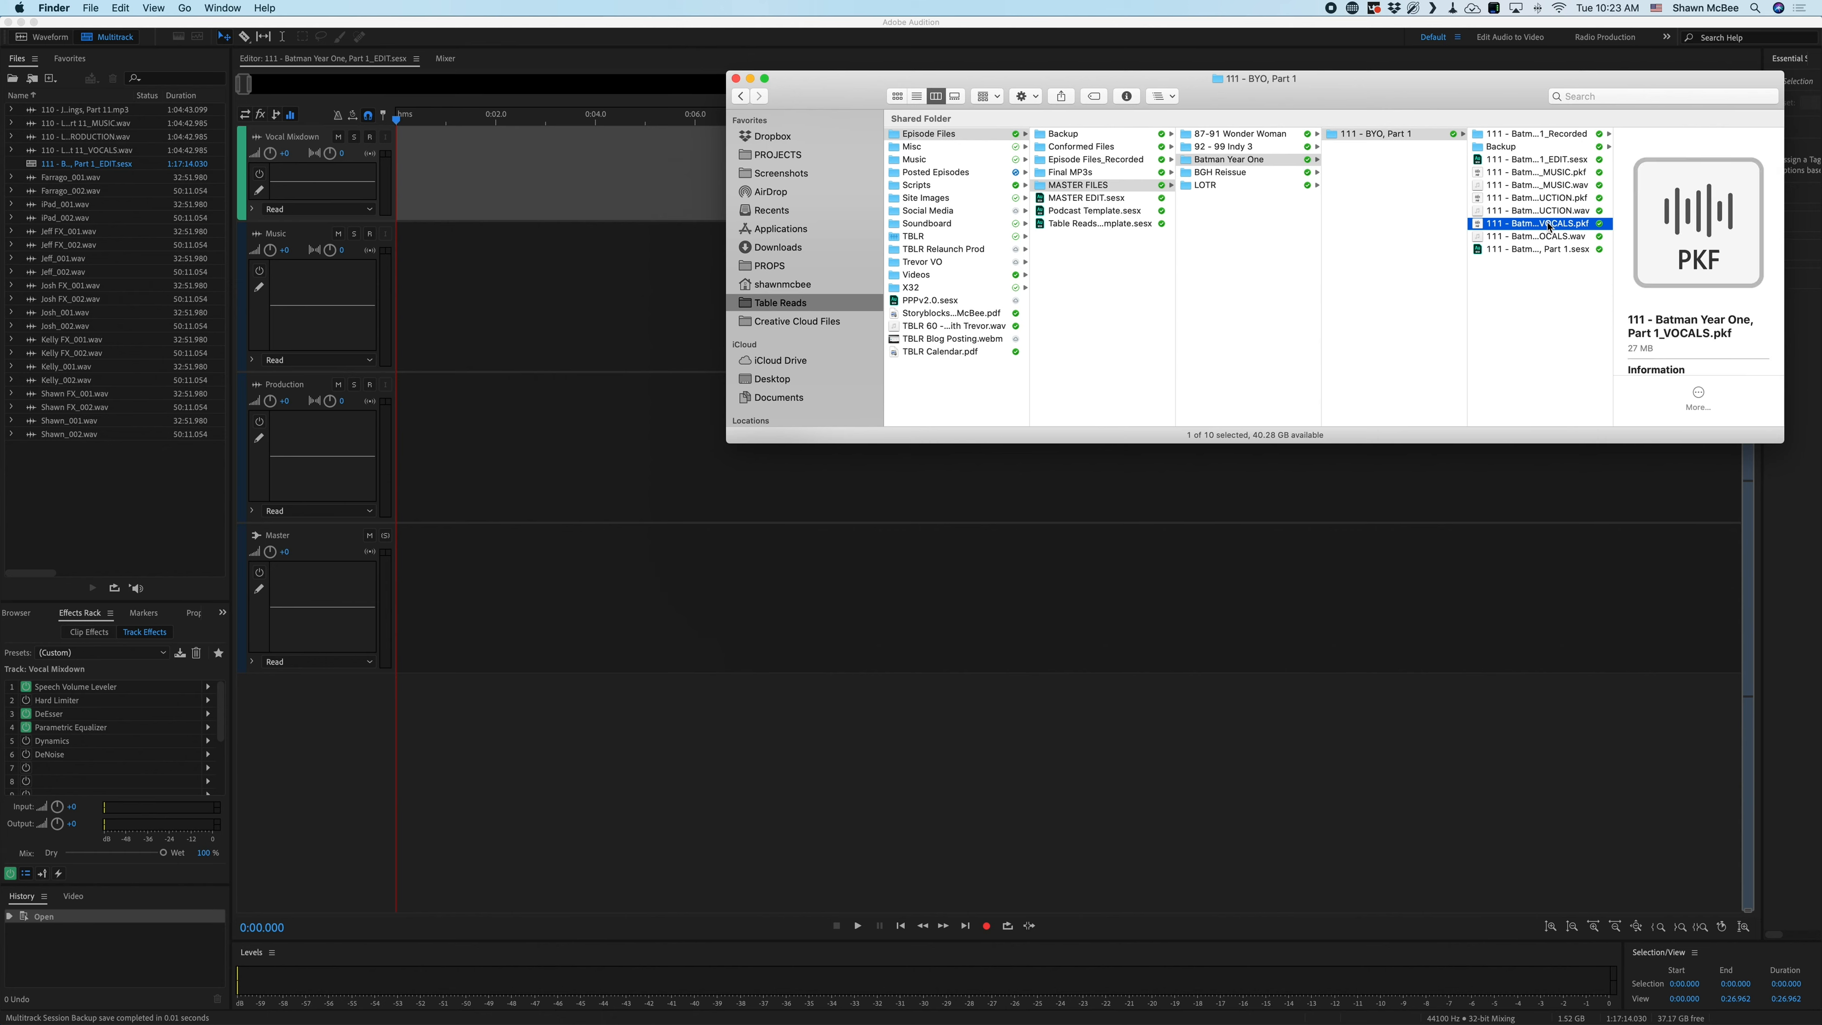
pyautogui.click(1541, 239)
pyautogui.moveTo(1541, 242); pyautogui.dragTo(322, 213)
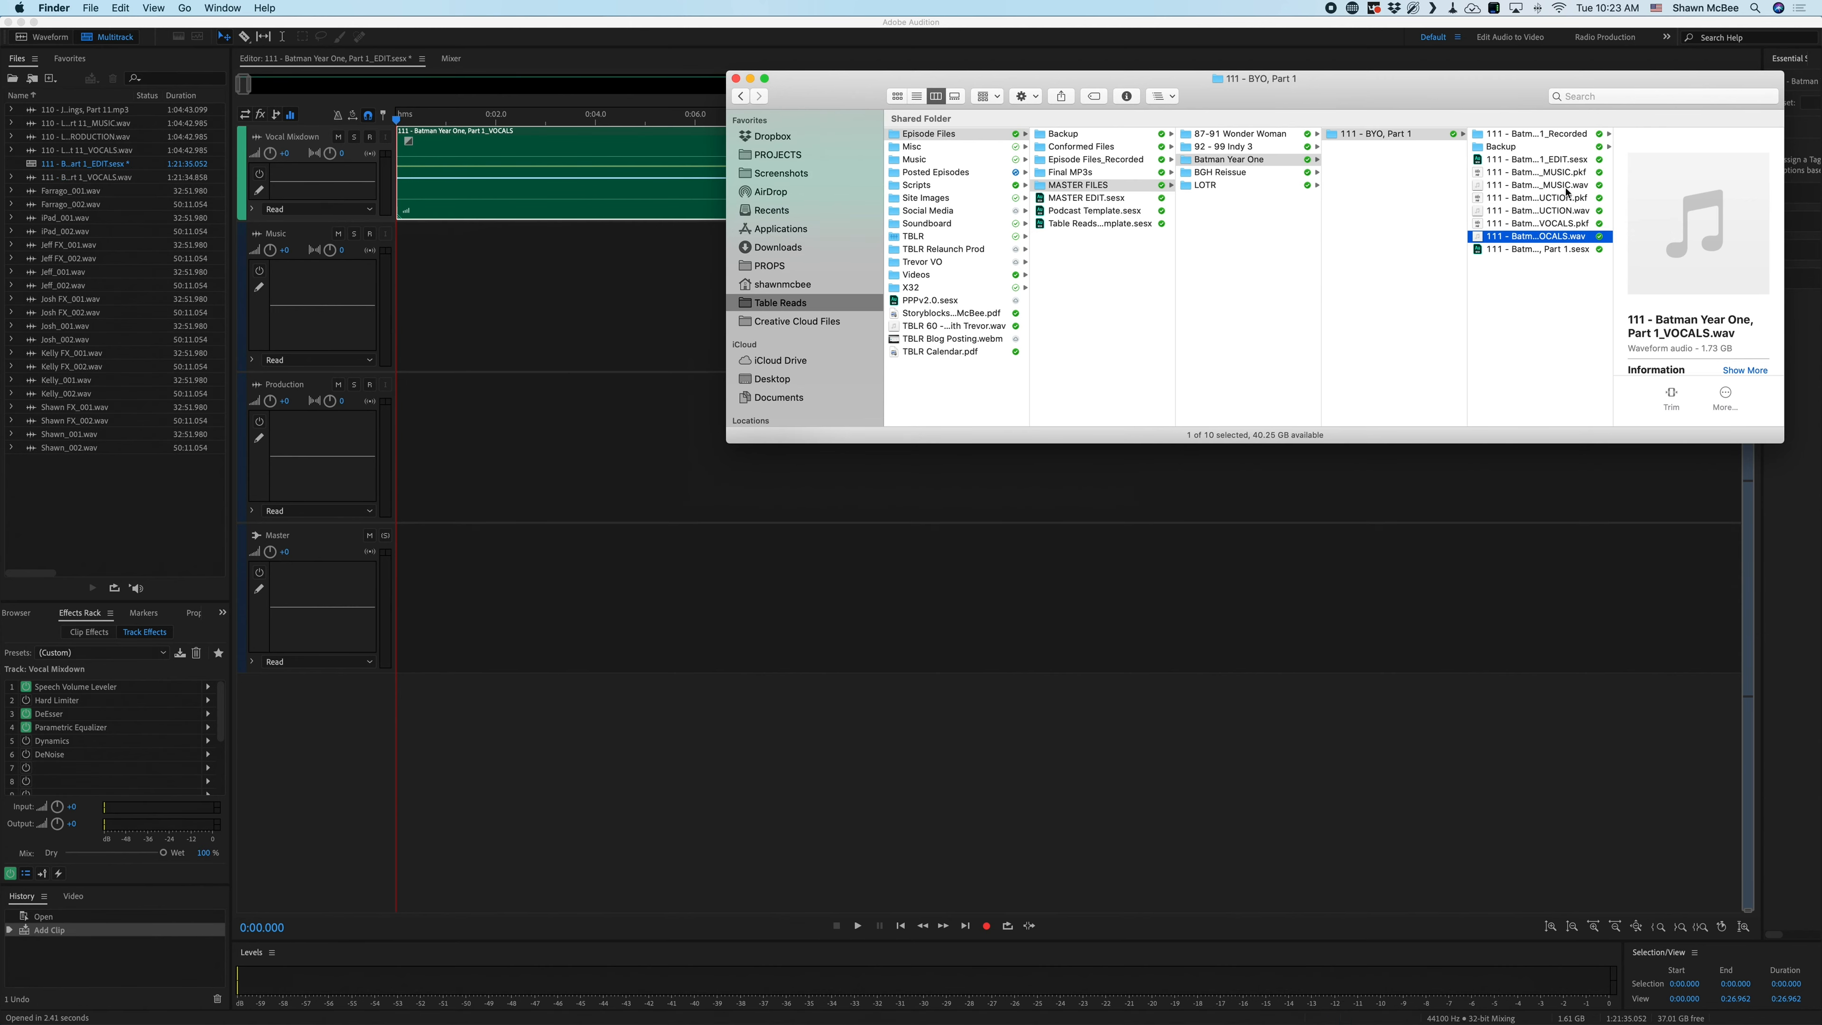
# - Add the episode's MUSIC.wav to the start of the Music track and its PRODUCTION.wav to the start of the Production track
pyautogui.moveTo(1565, 189); pyautogui.dragTo(584, 343)
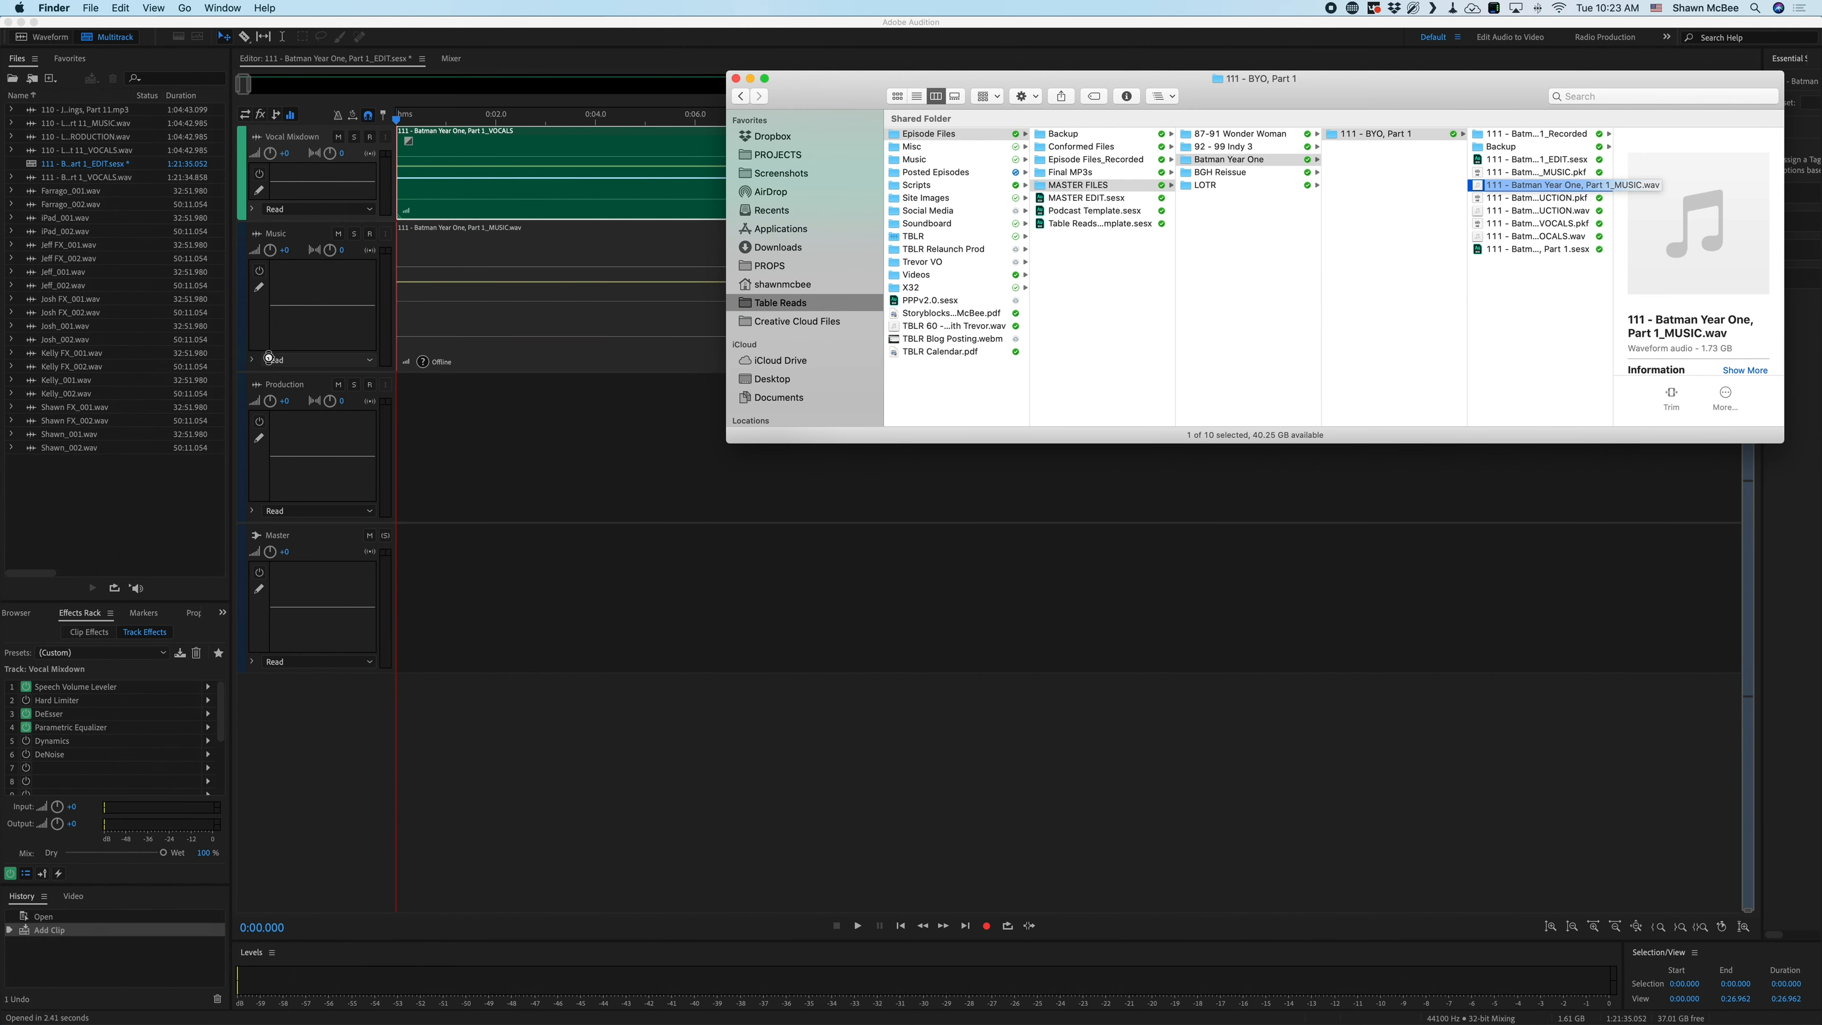
pyautogui.click(1547, 211)
pyautogui.moveTo(1547, 214); pyautogui.dragTo(419, 495)
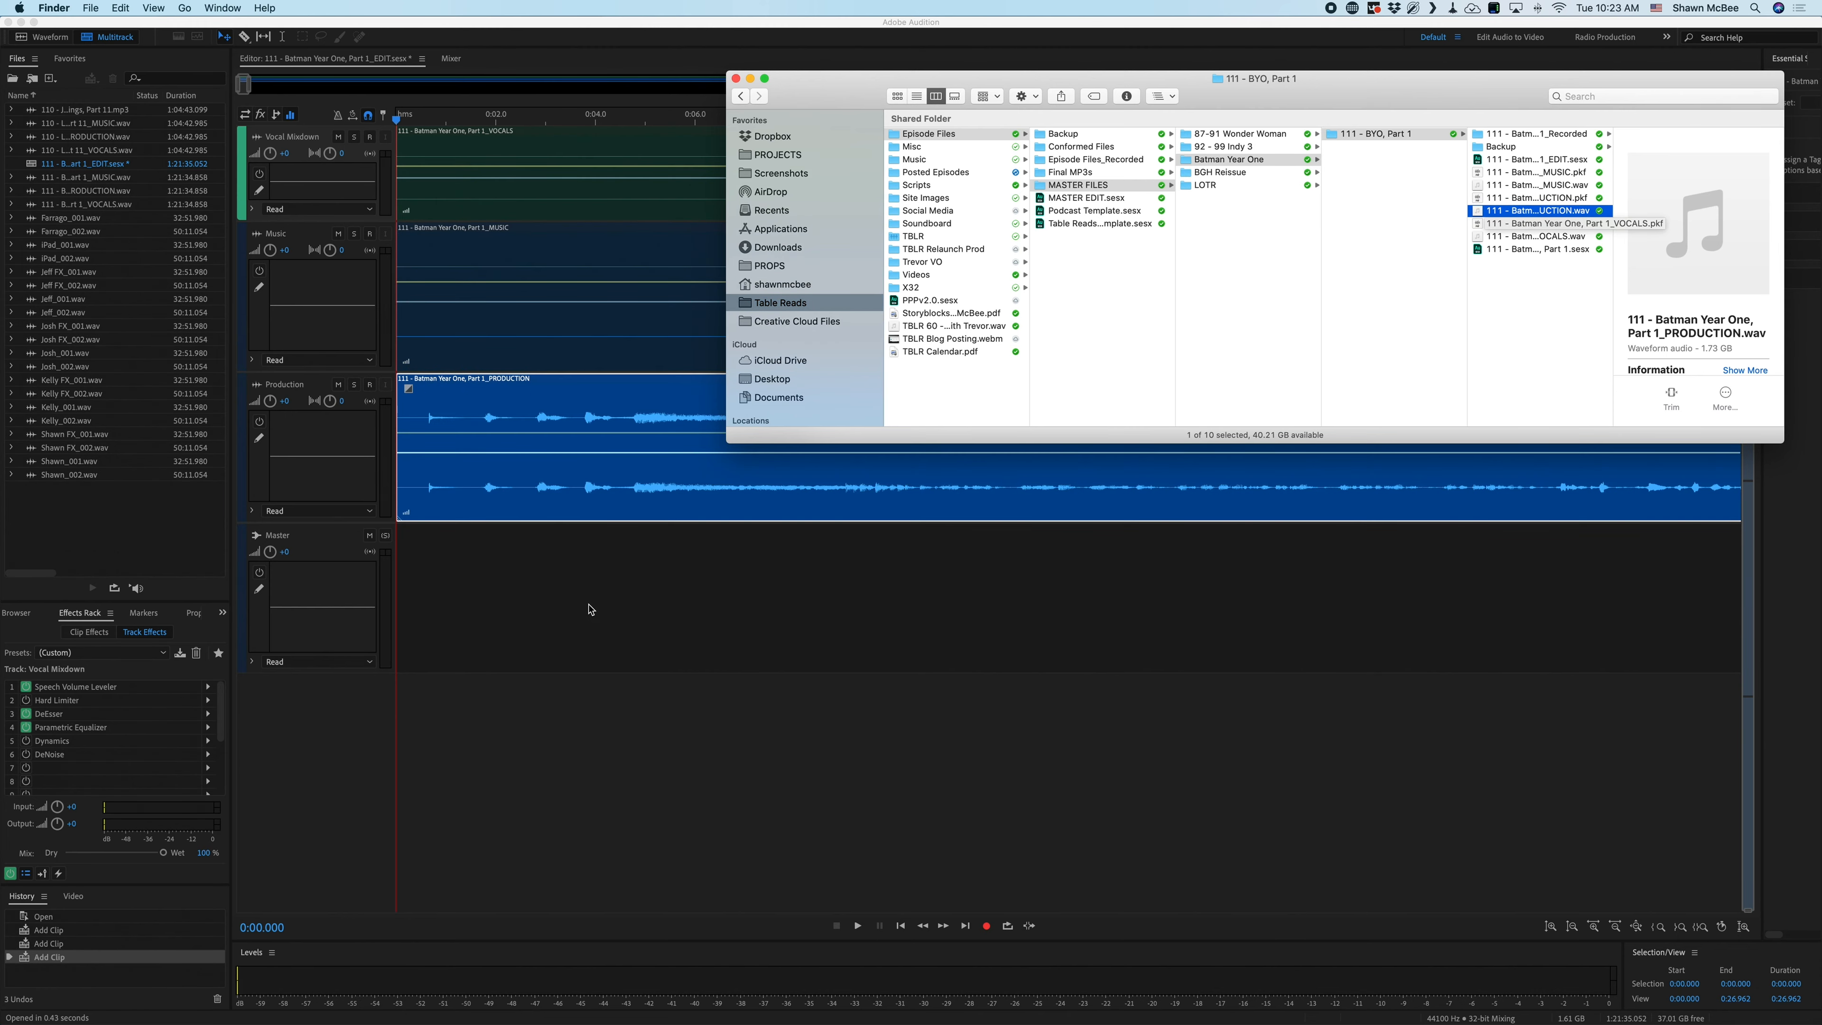
pyautogui.scroll(-10, 588, 606)
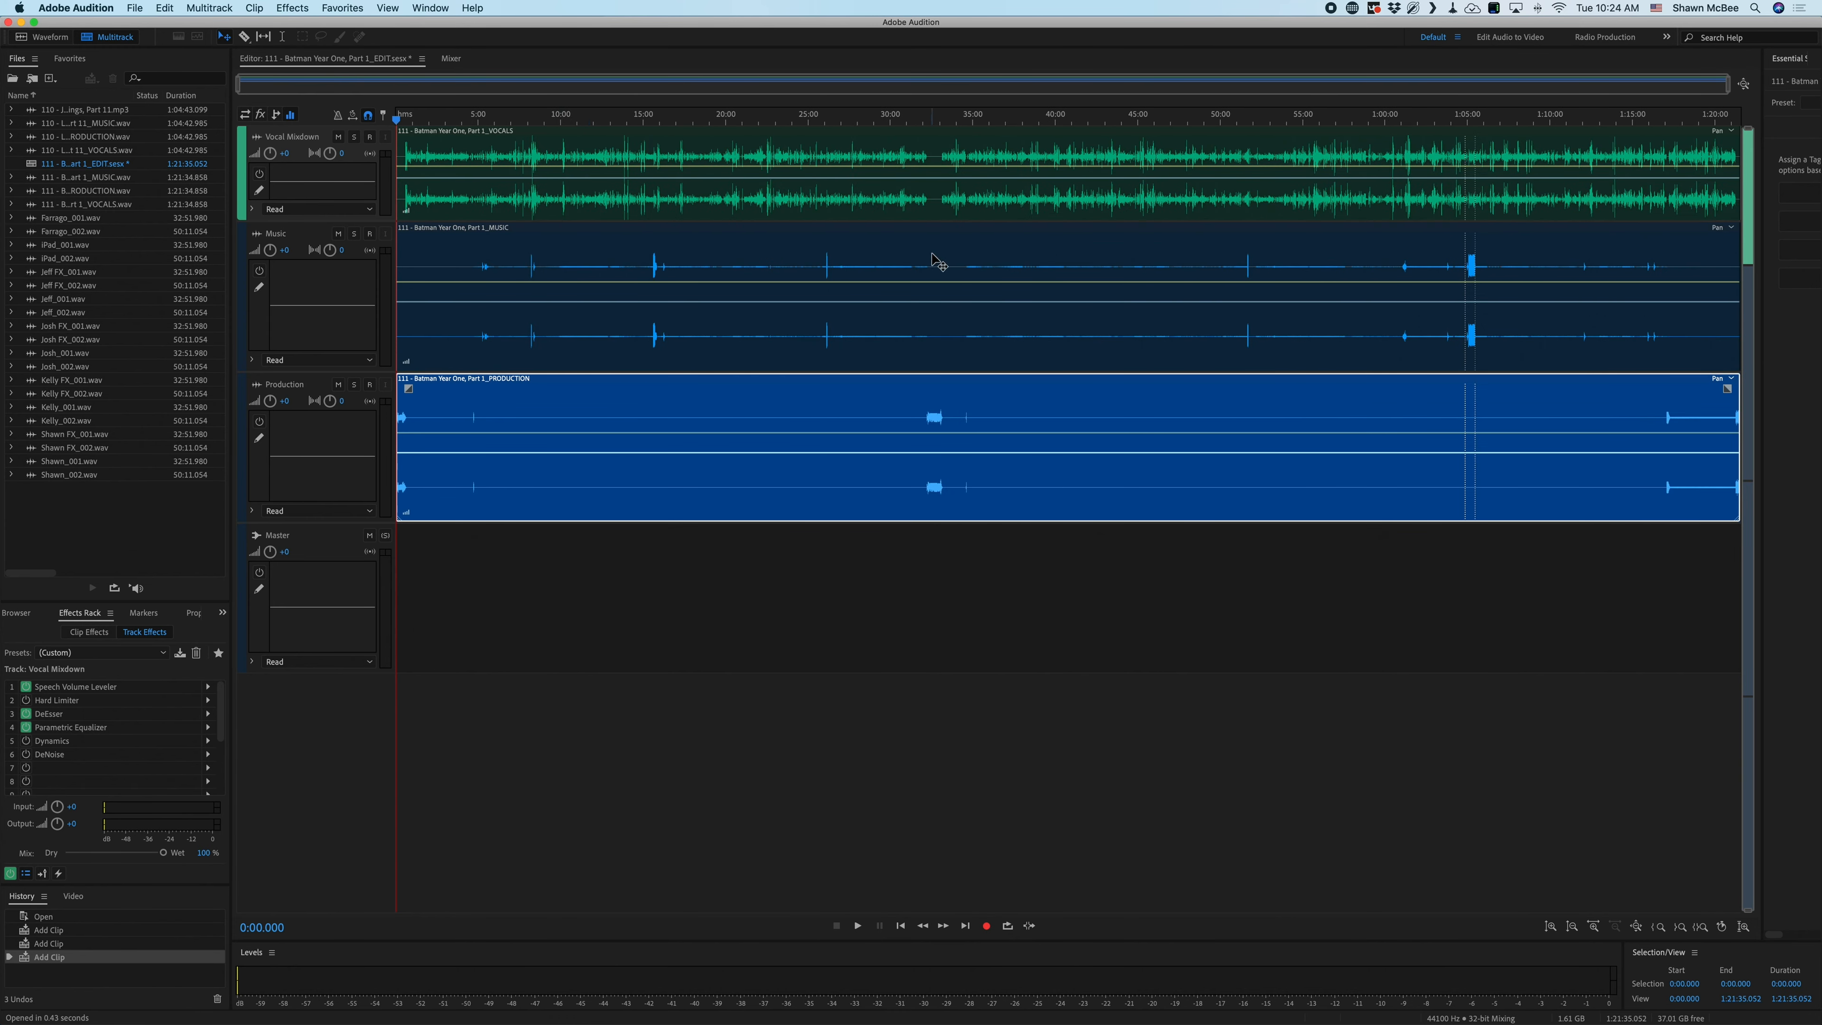
# - Match the vocals clip's loudness to ITU-R BS.1770-3 with a target of -19 LUFS and a tolerance of 0.1 LU
pyautogui.click(632, 162)
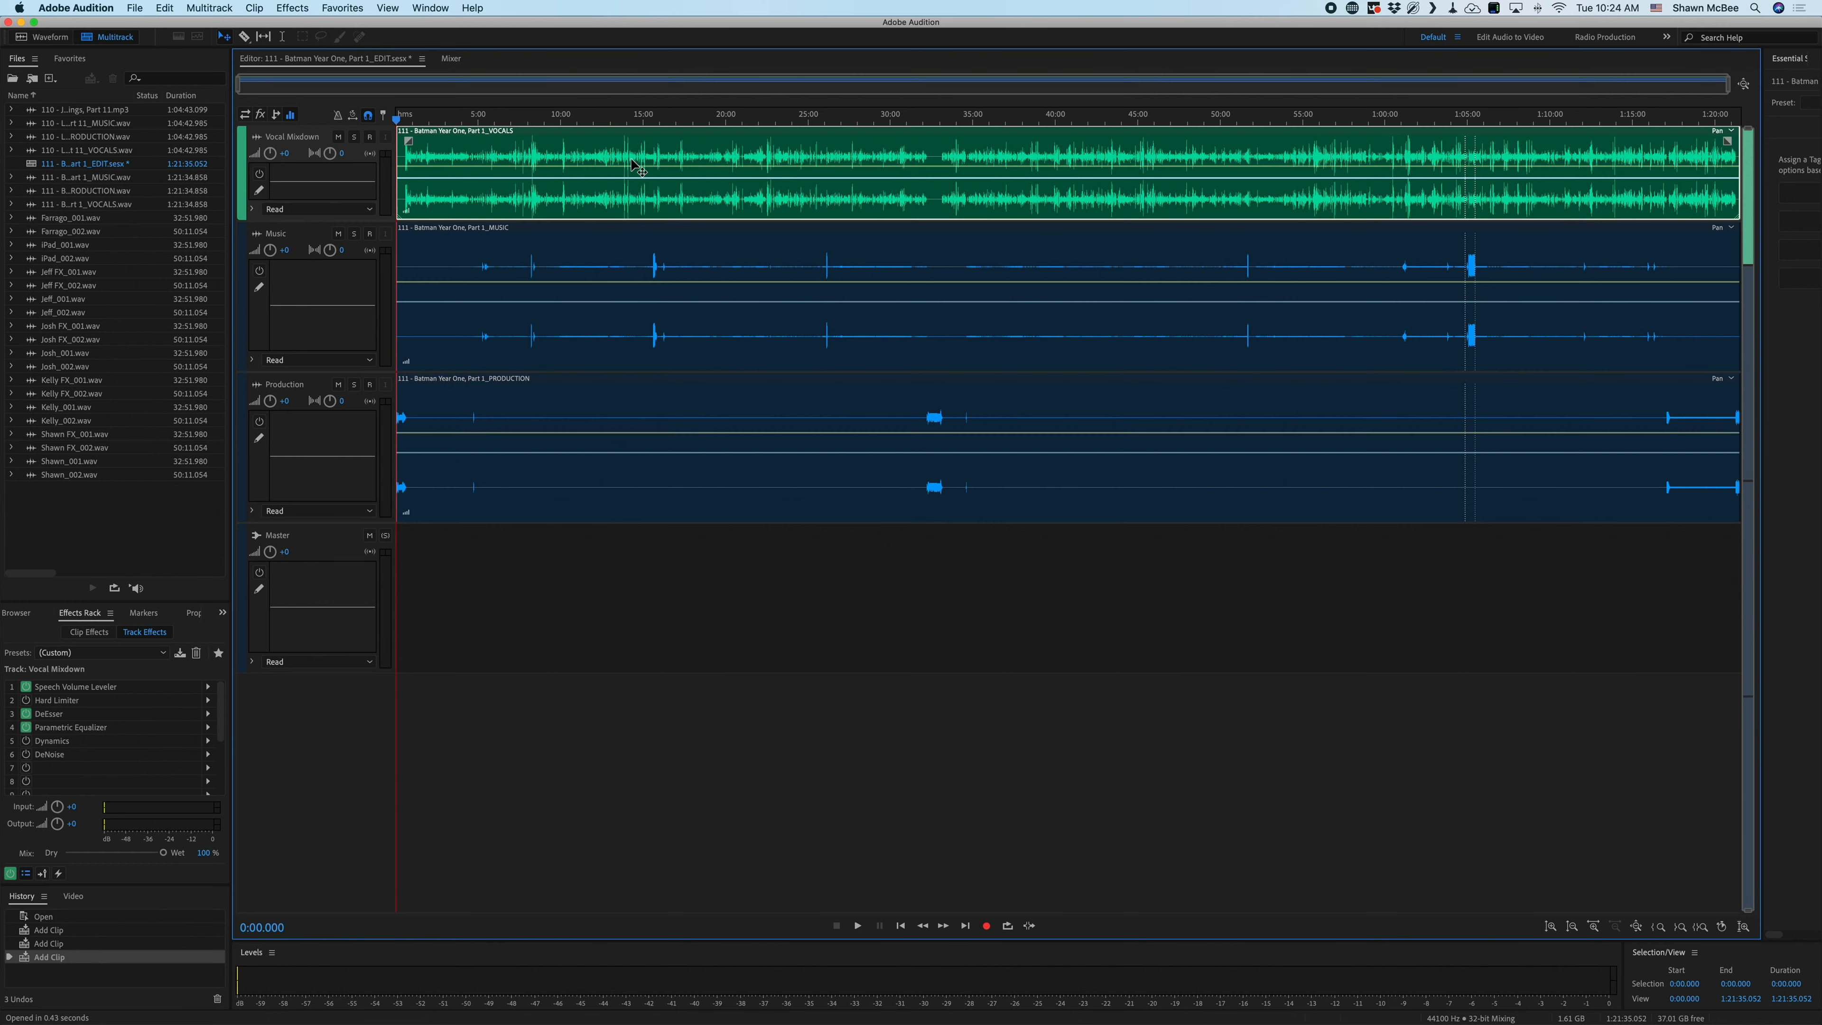
pyautogui.click(255, 8)
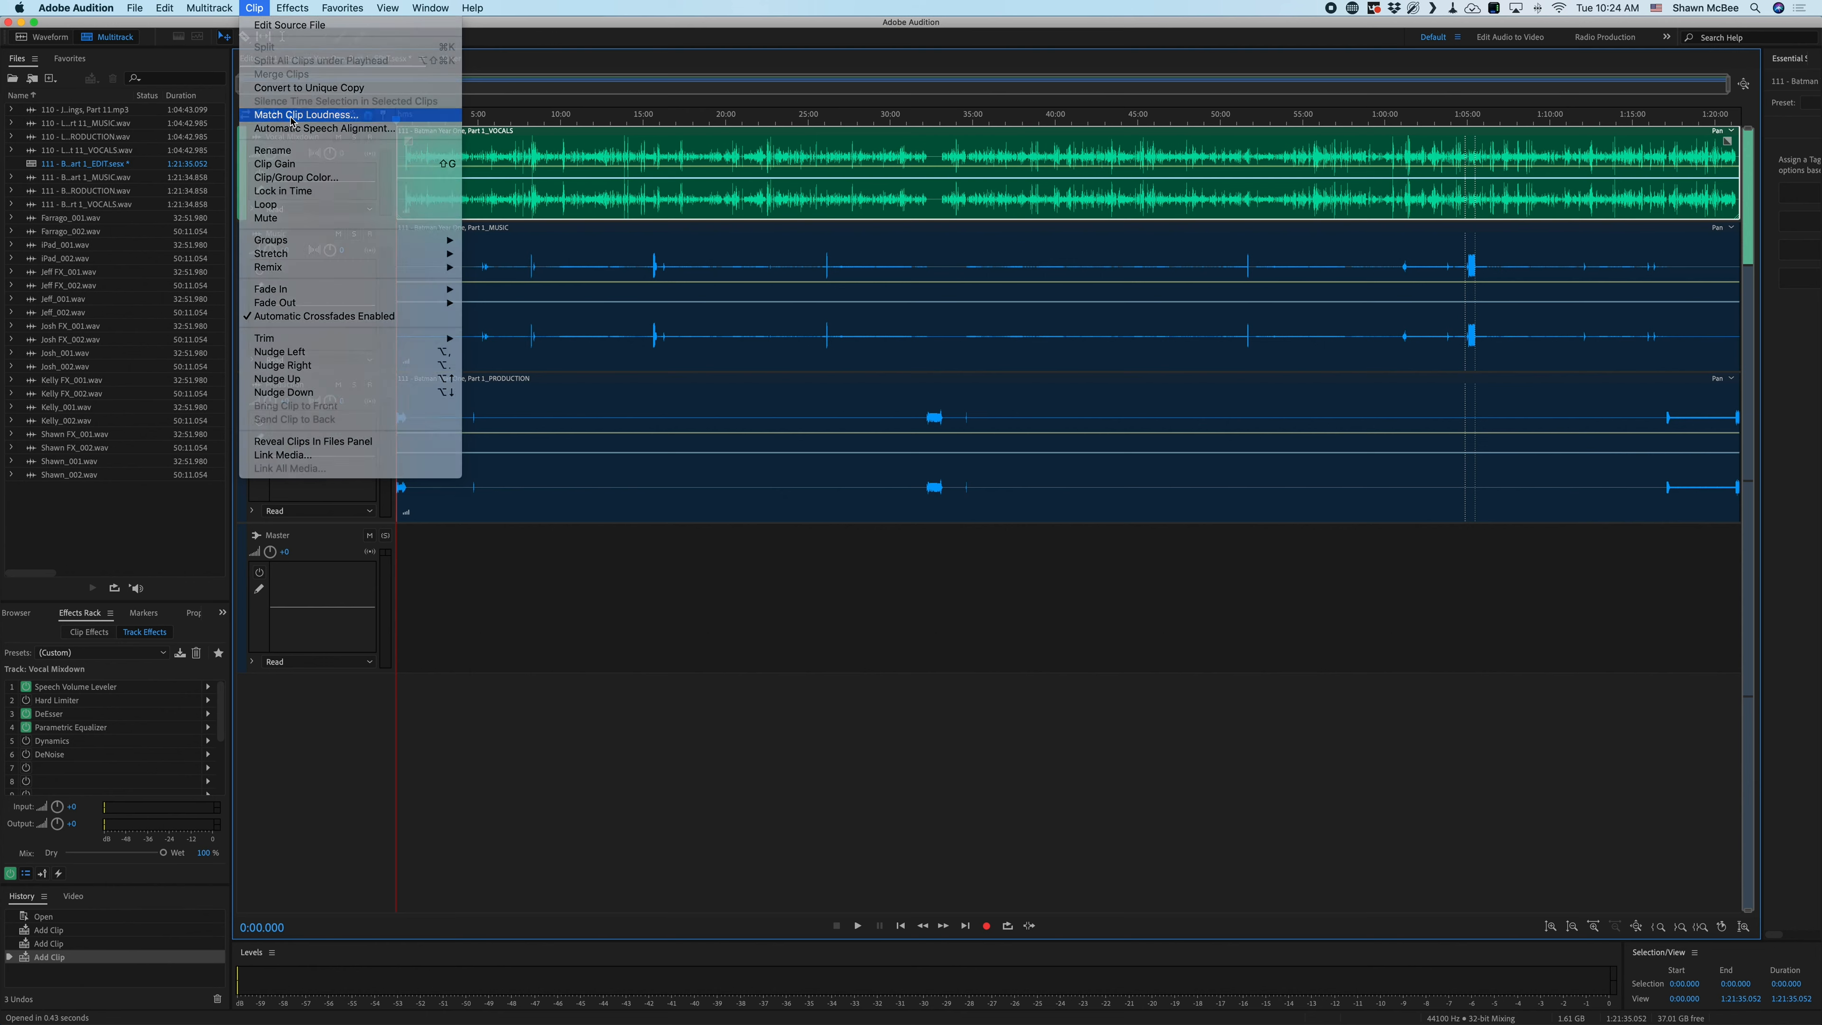
pyautogui.click(306, 115)
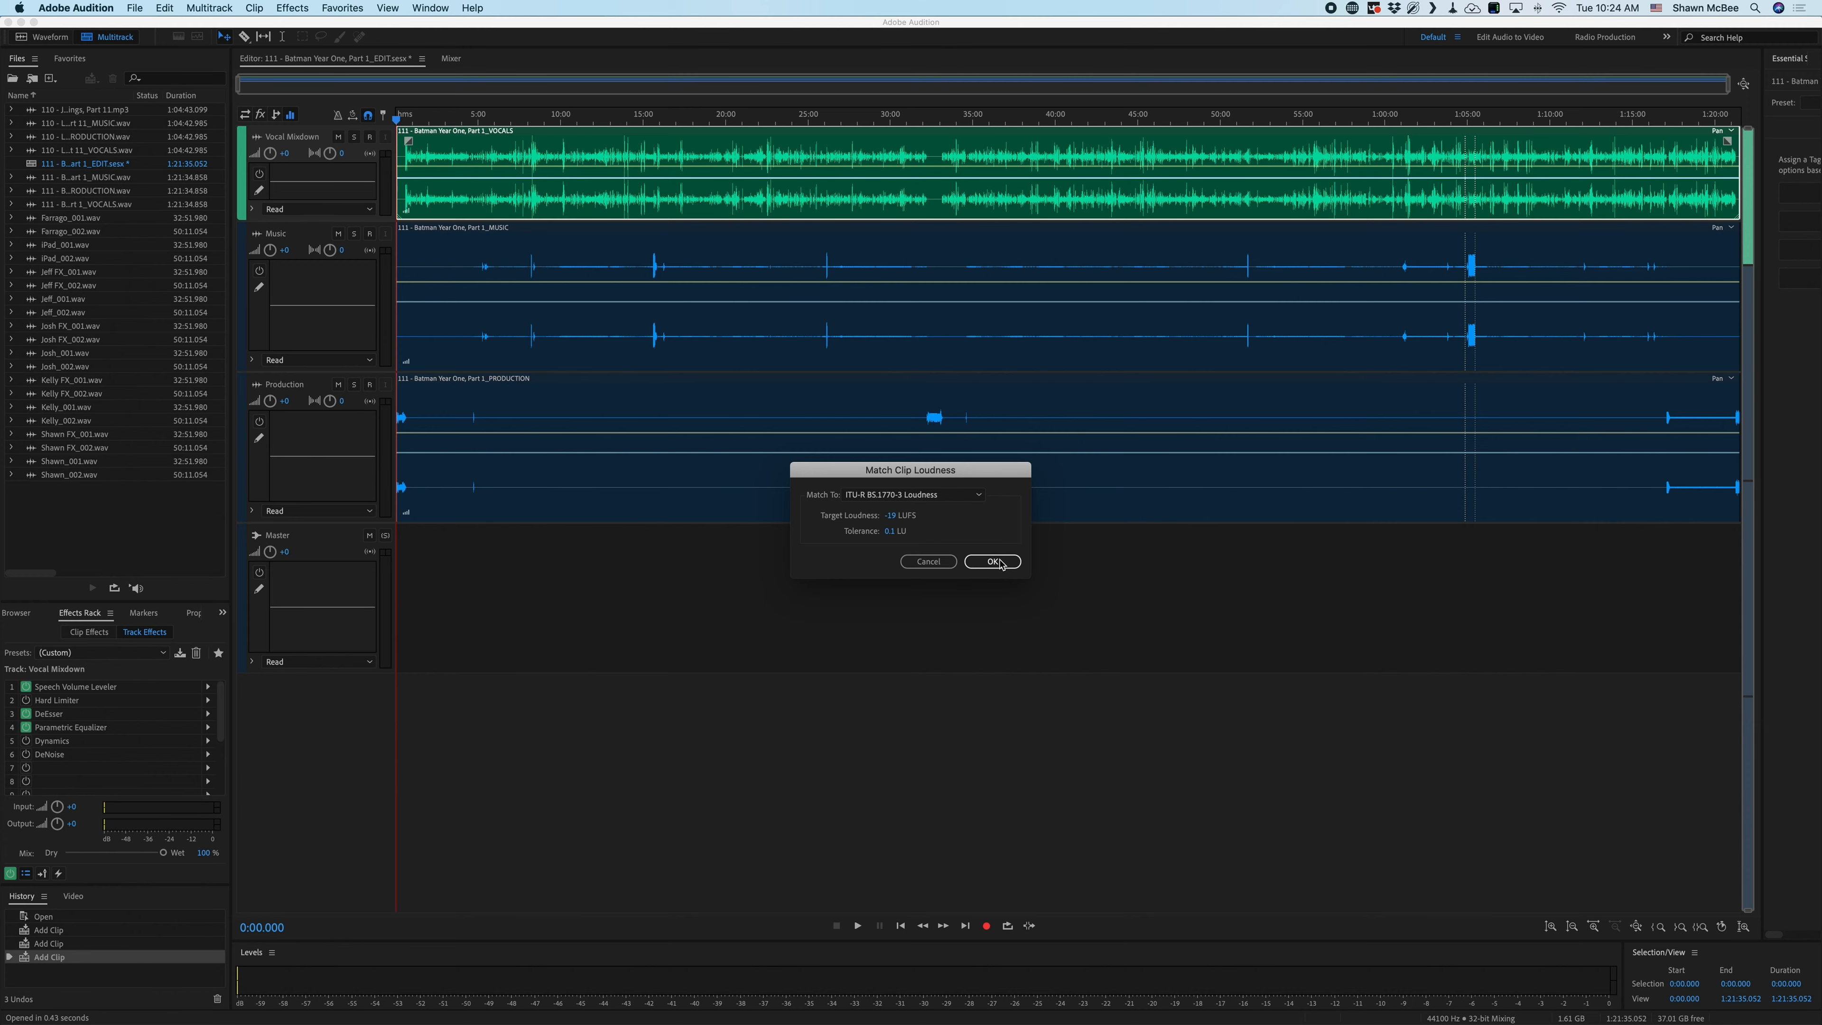
pyautogui.click(994, 561)
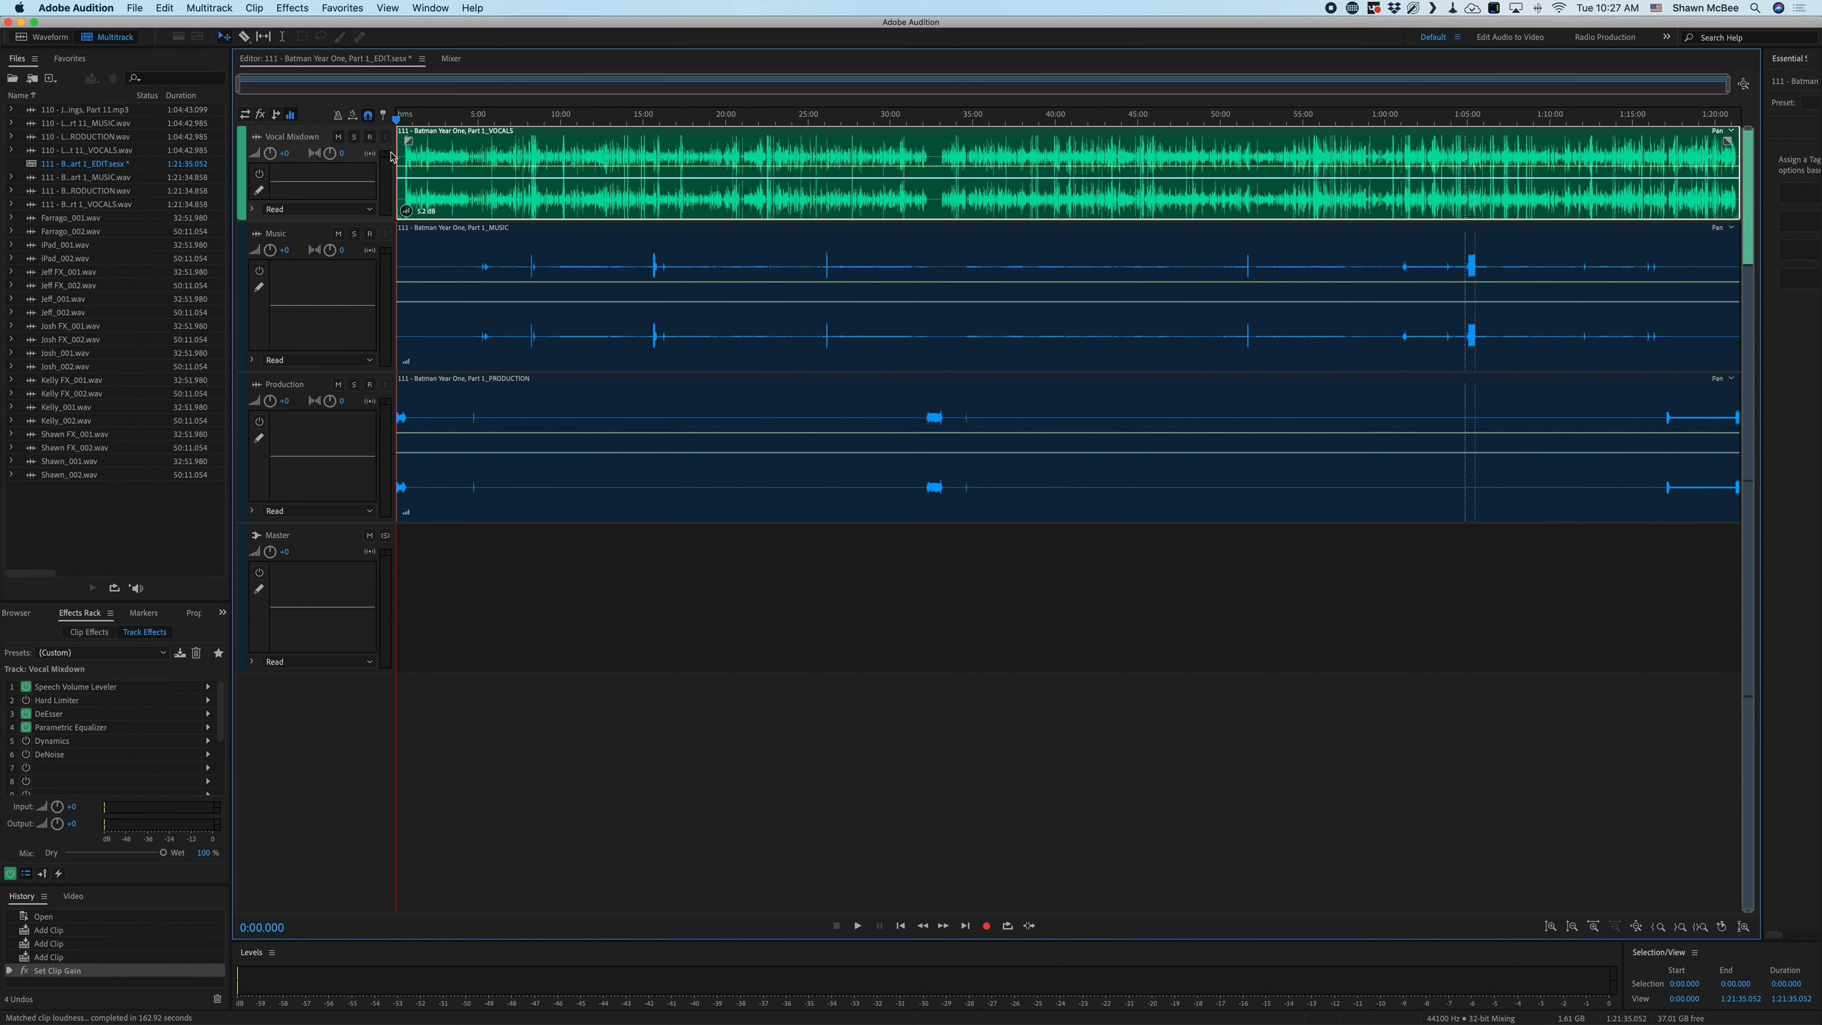
# - Play a short stretch of the mix from about 1:54 to hear the loudness-matched vocals
pyautogui.click(429, 114)
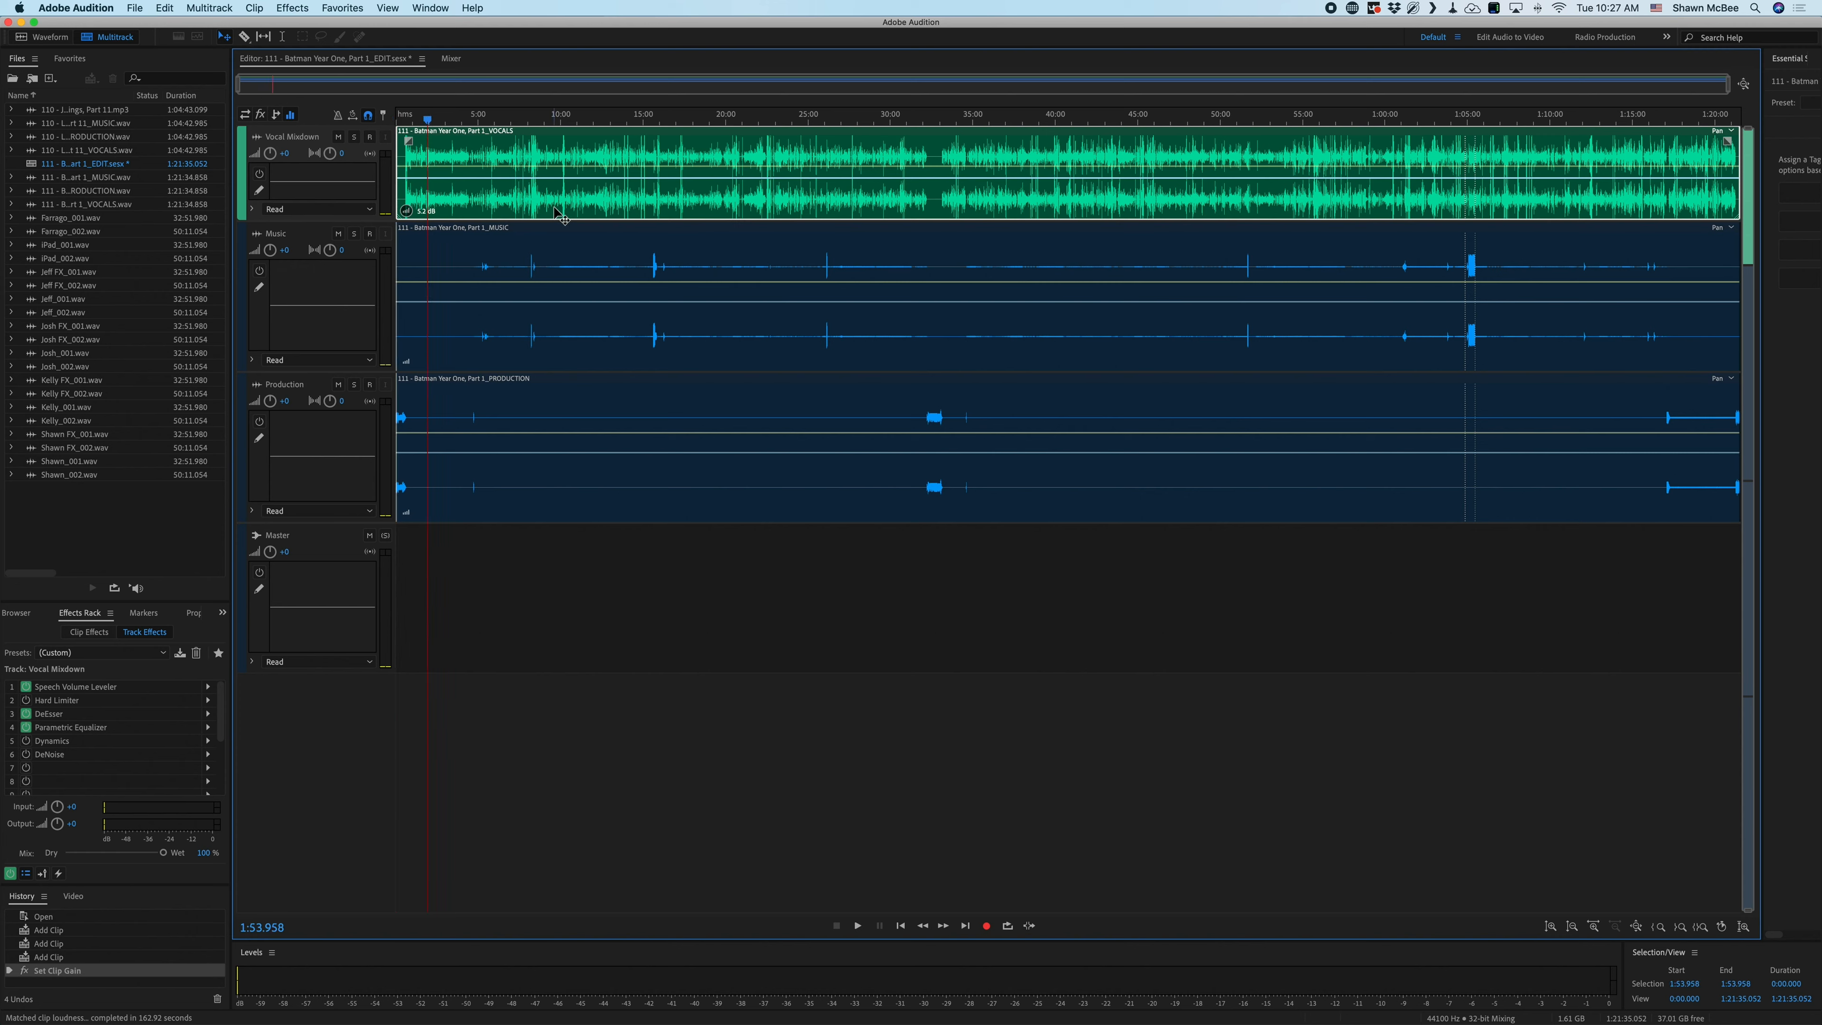
pyautogui.press('space')
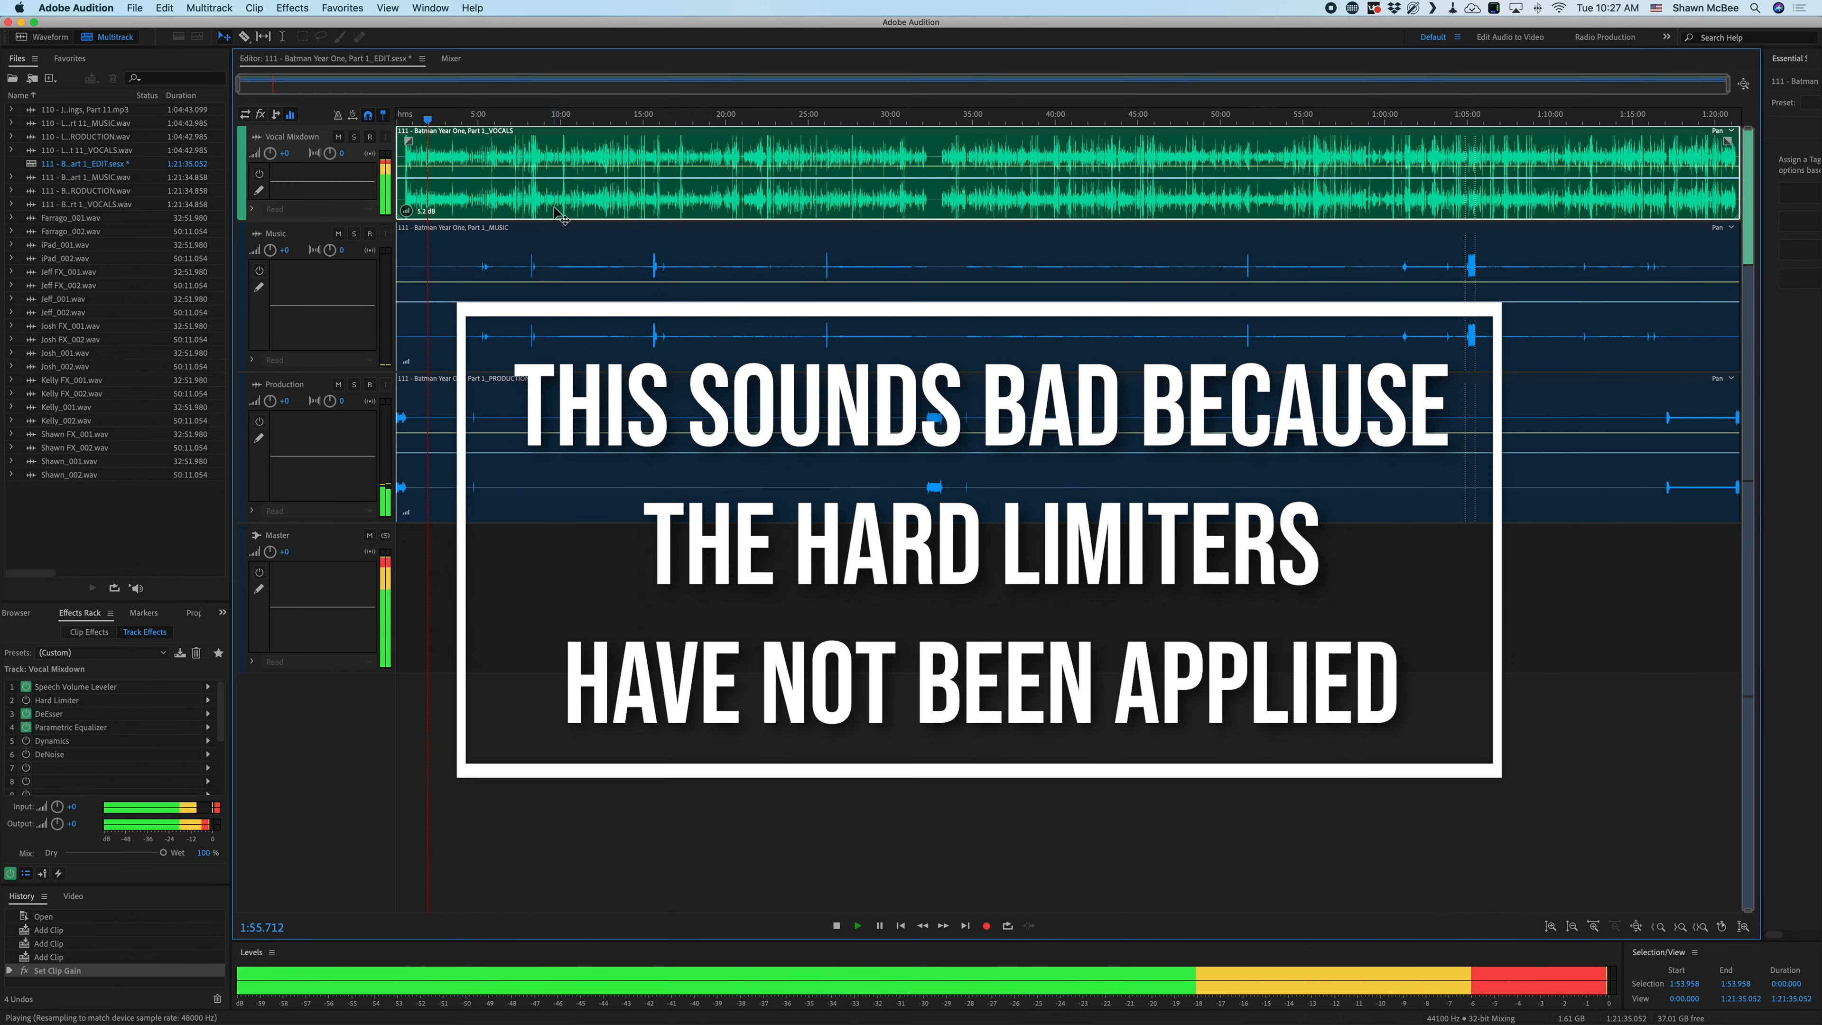
pyautogui.press('space')
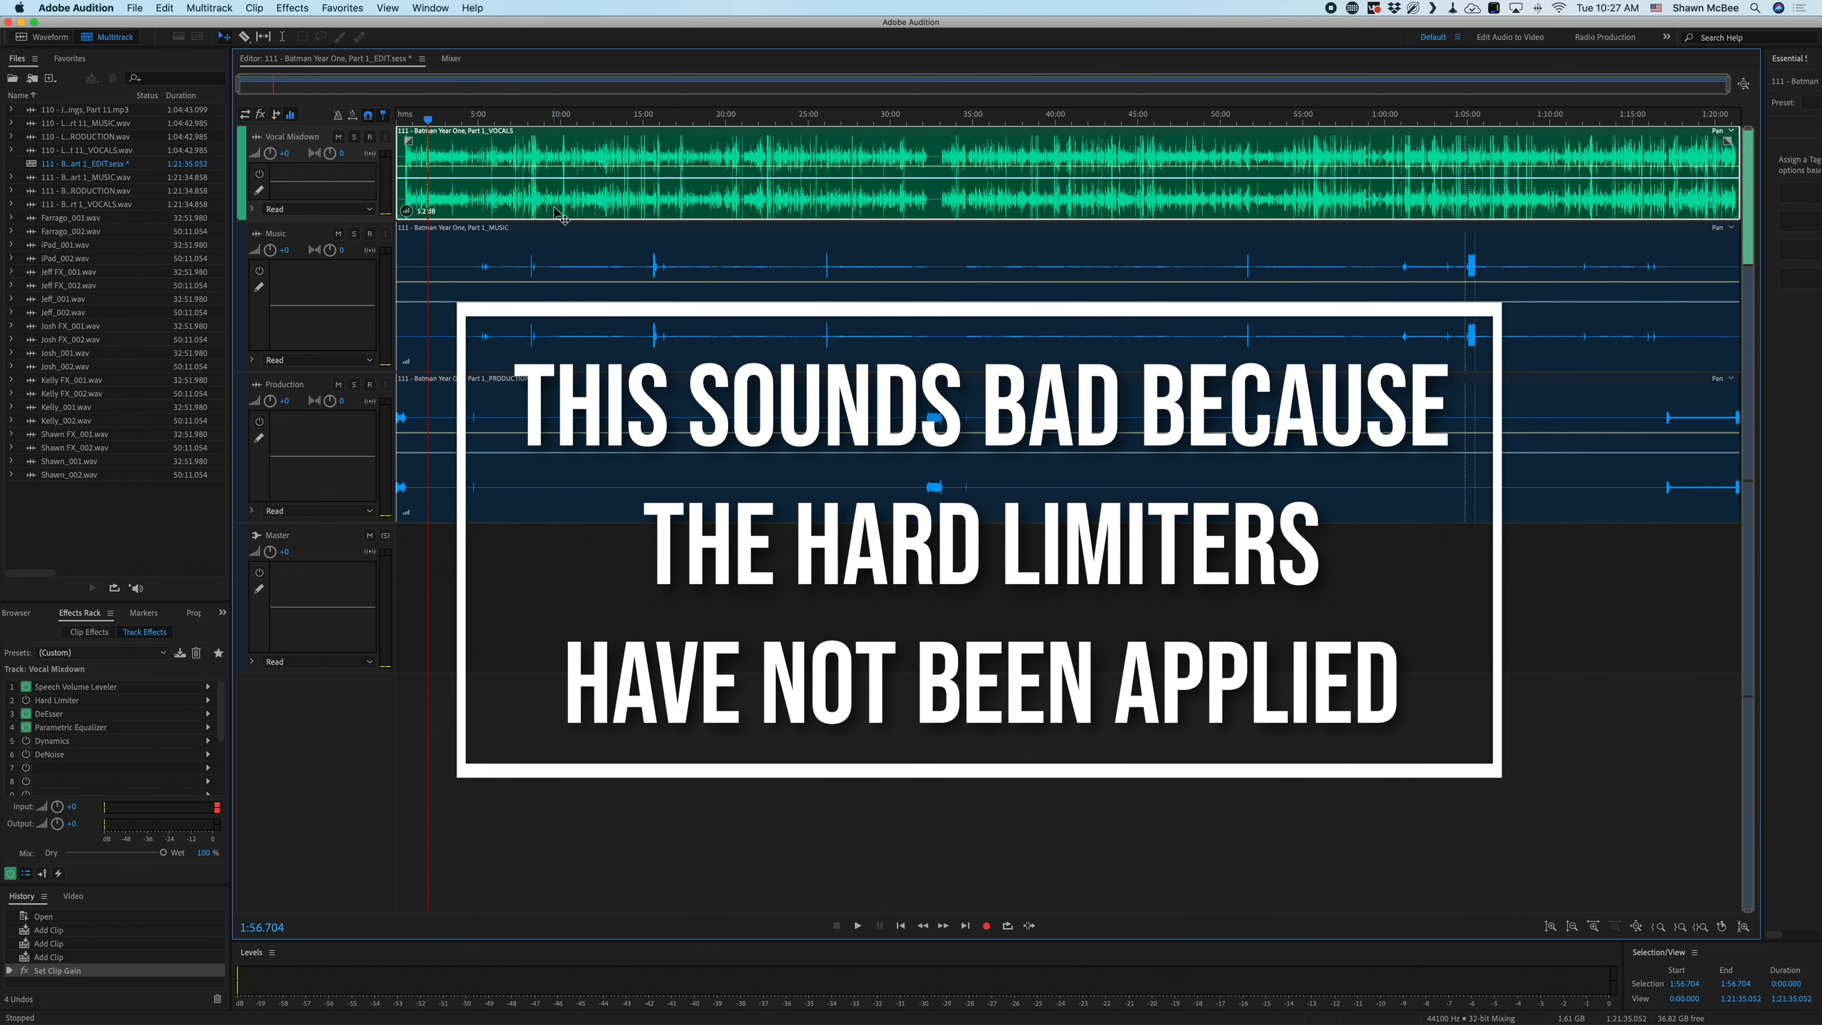
# - Review the Master track's effects and examine its Multiband Compressor settings
pyautogui.click(344, 560)
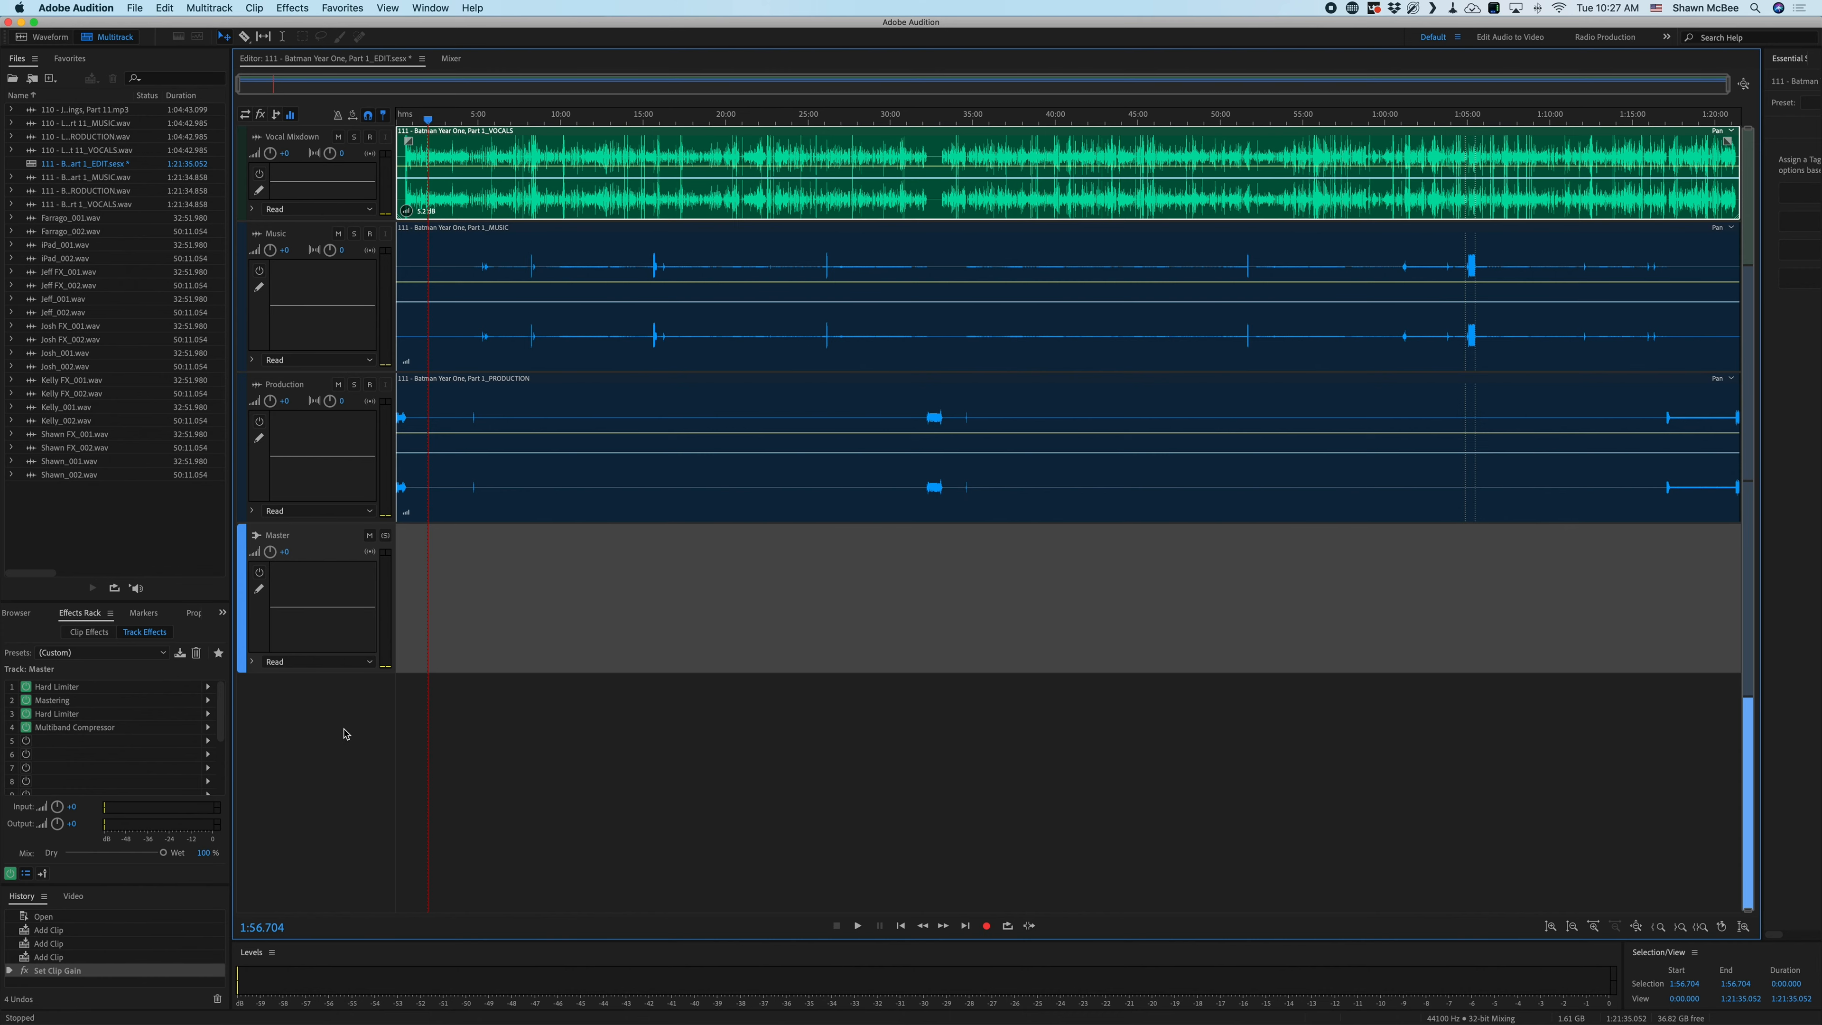
pyautogui.click(137, 730)
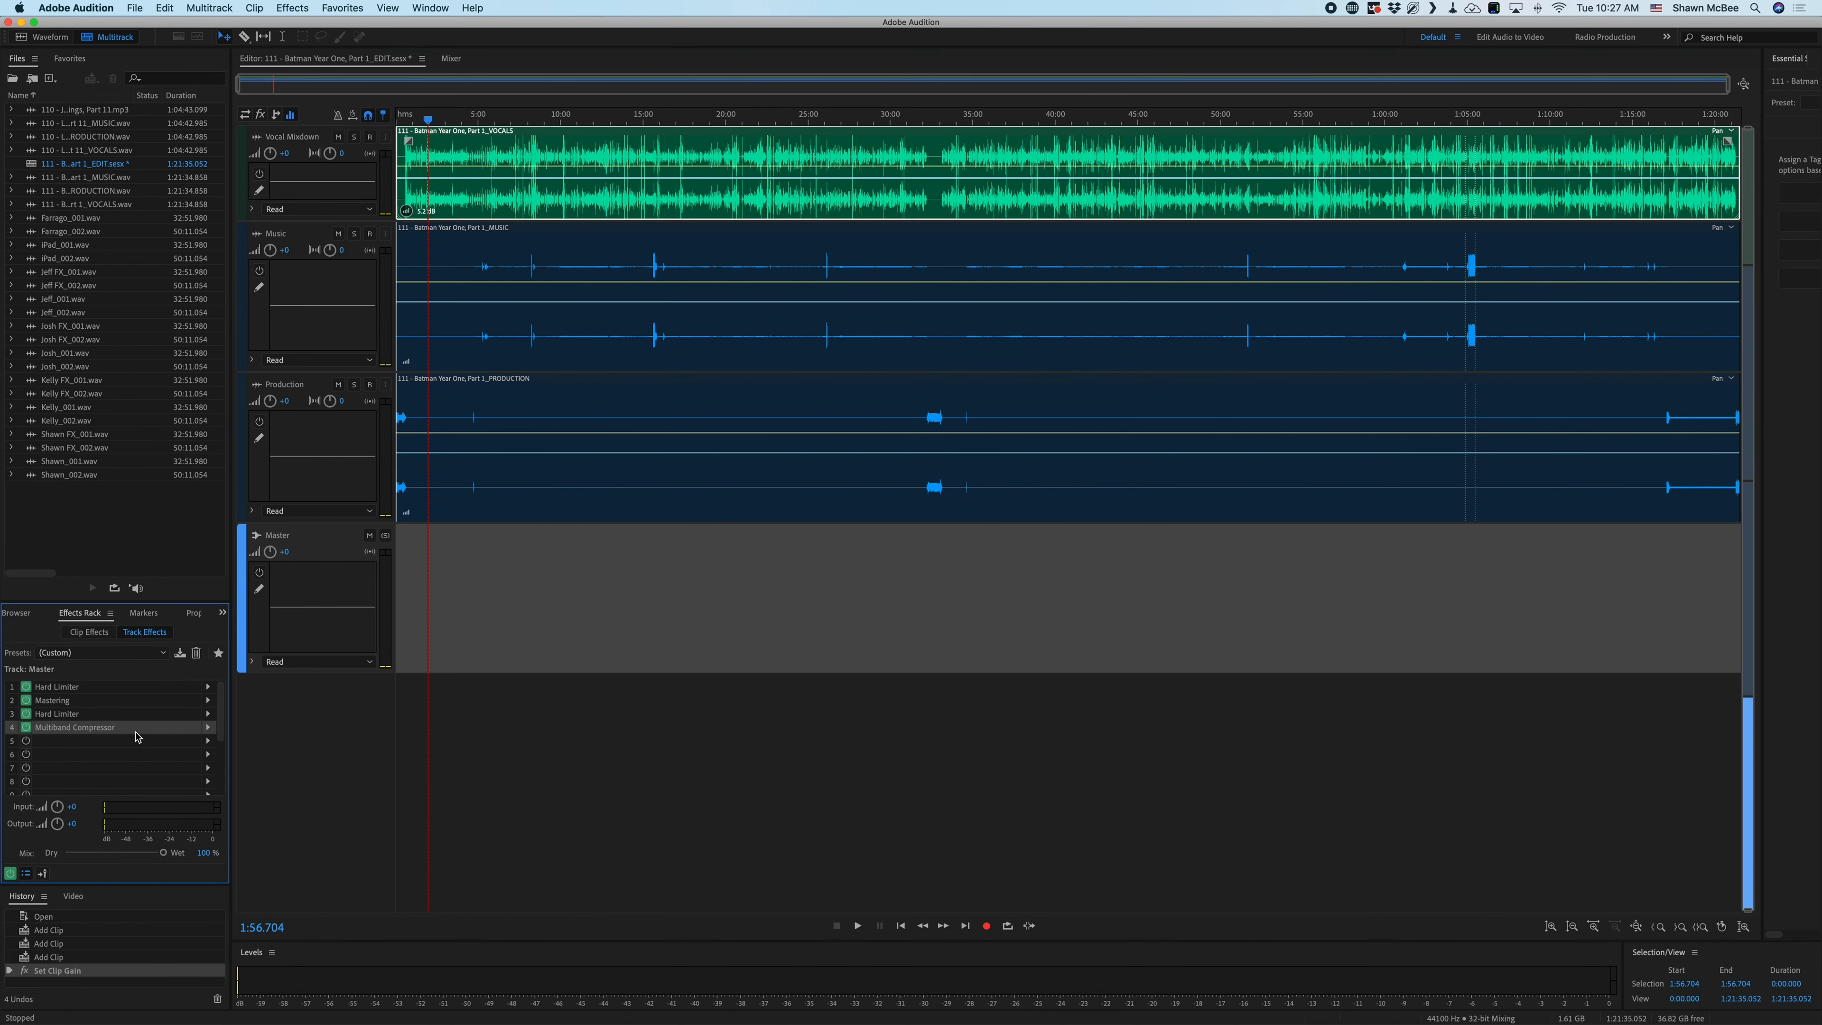
pyautogui.doubleClick(136, 732)
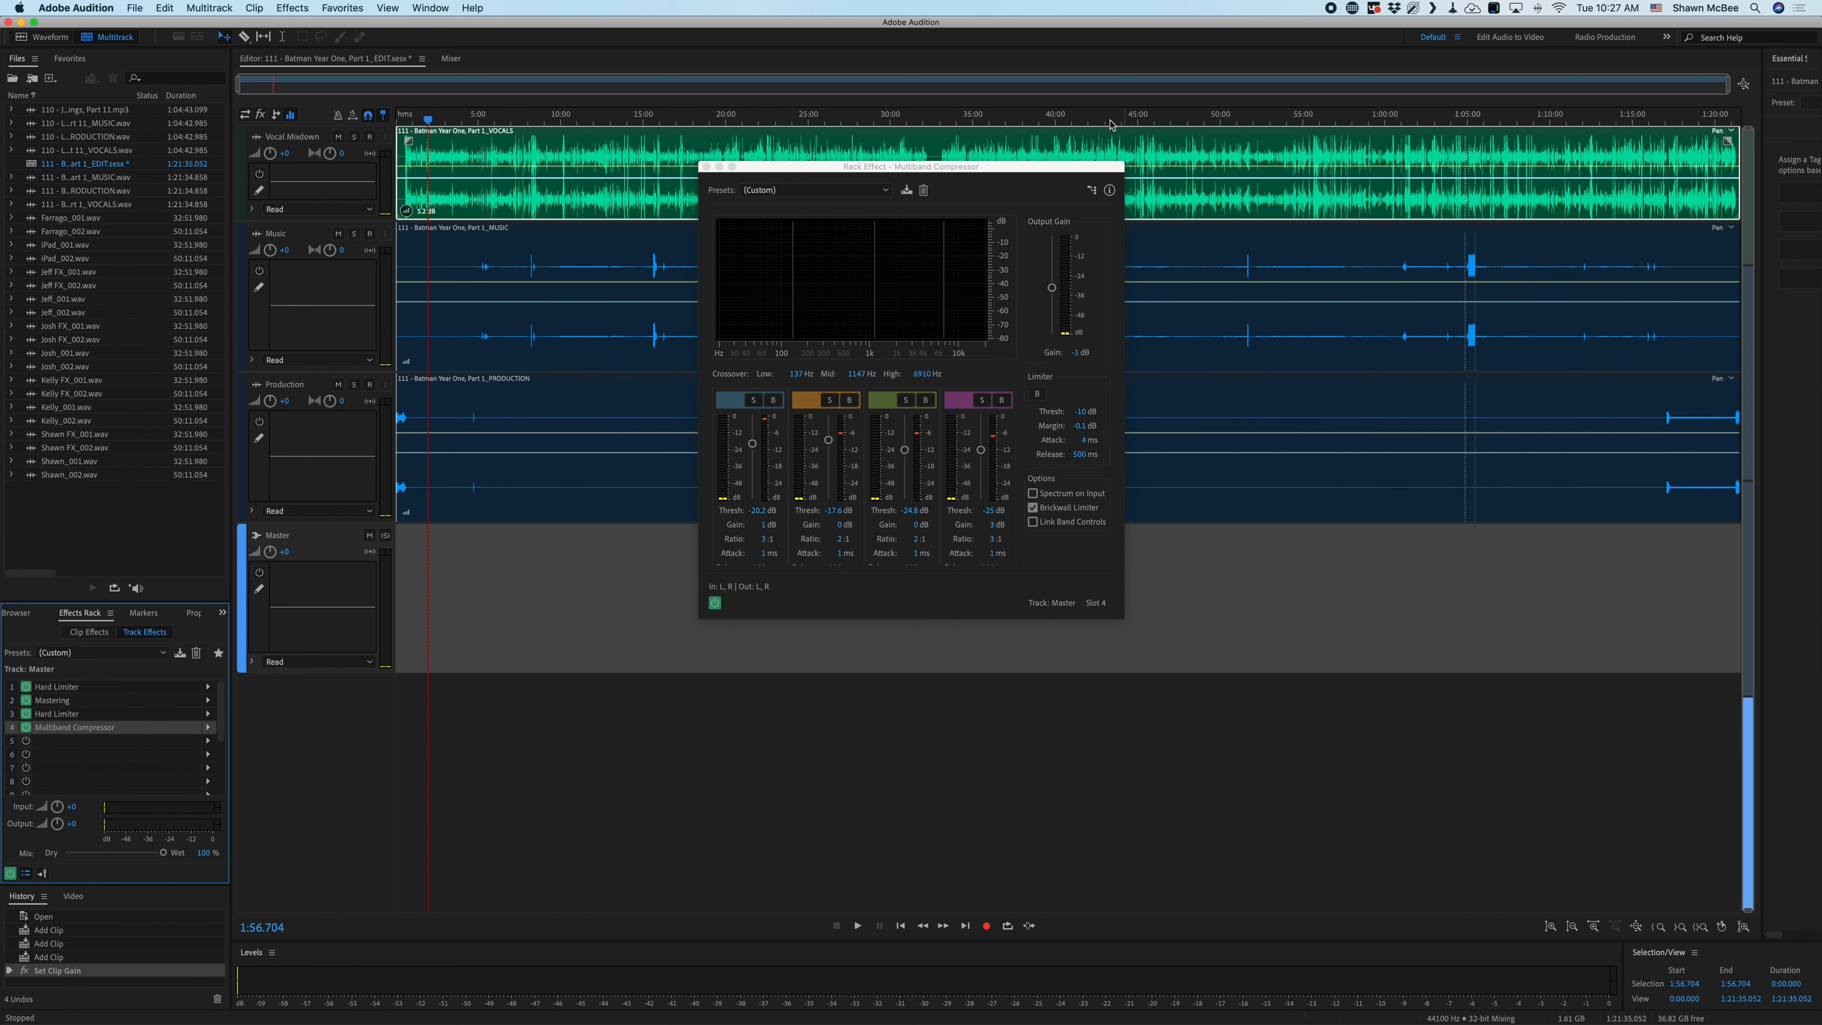
pyautogui.click(705, 166)
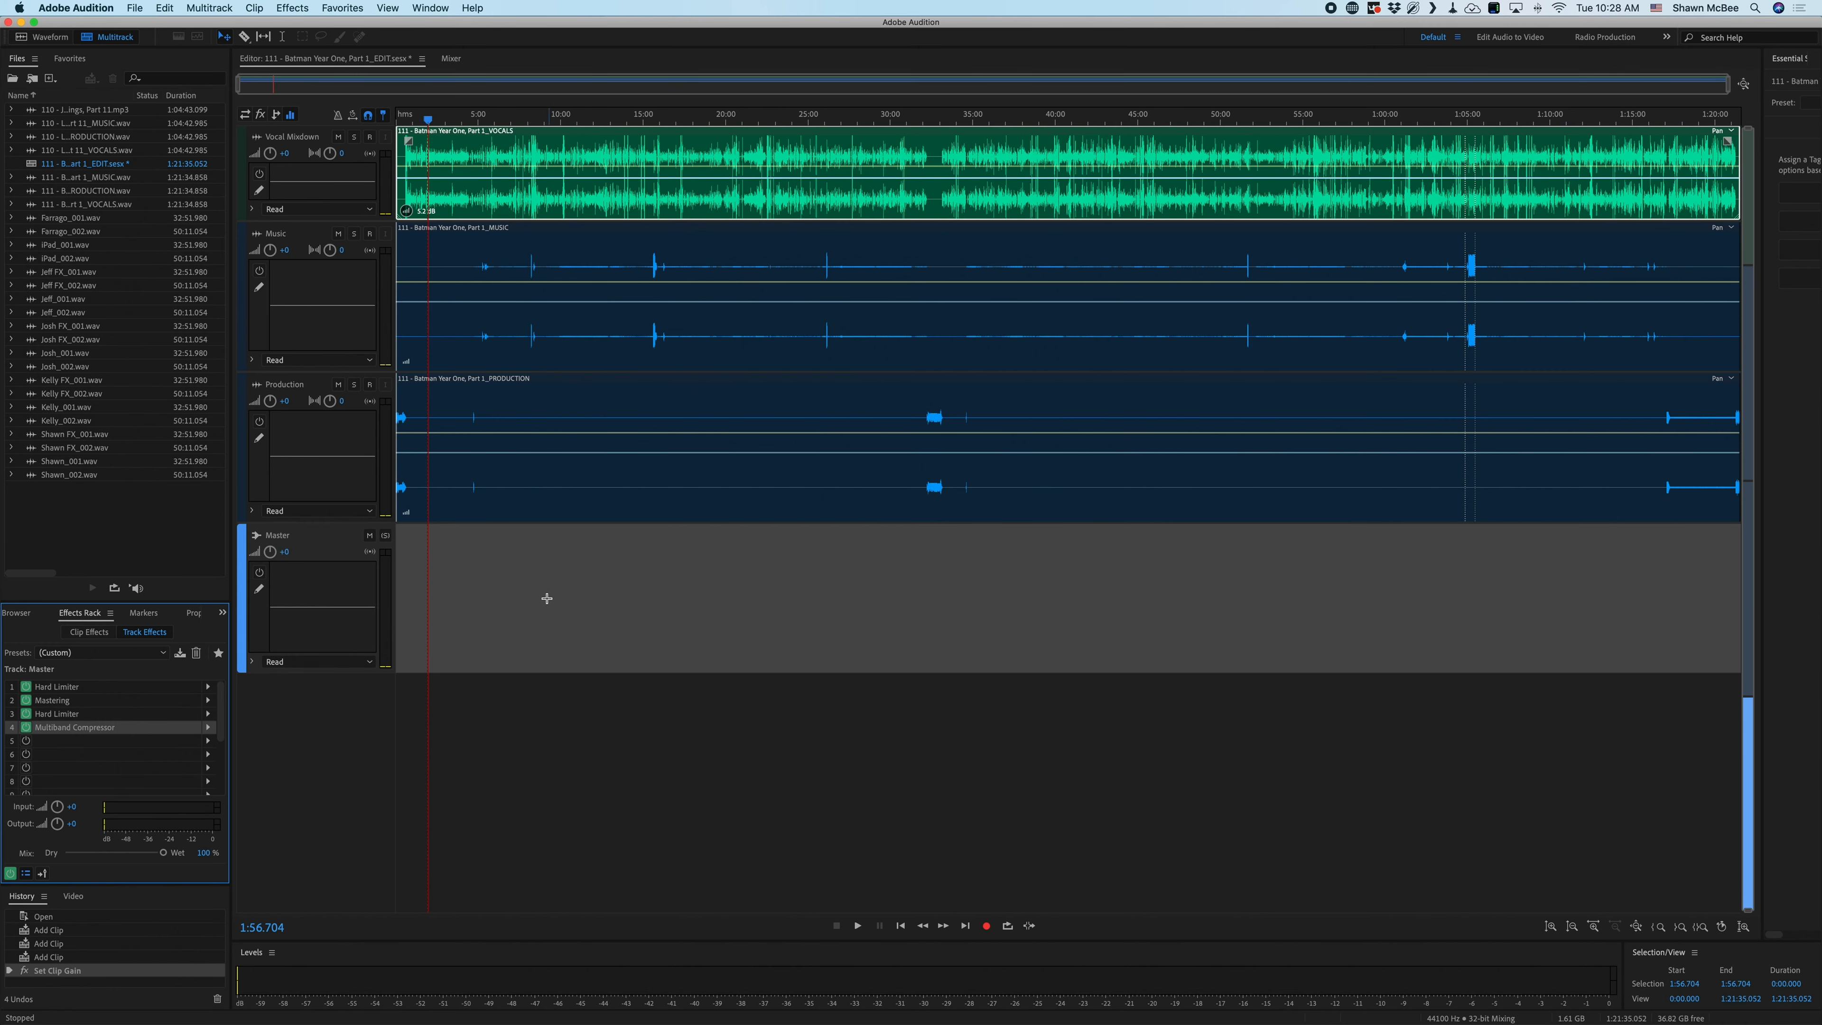
# - Raise the clip gain of the music clip by a few decibels
pyautogui.click(457, 257)
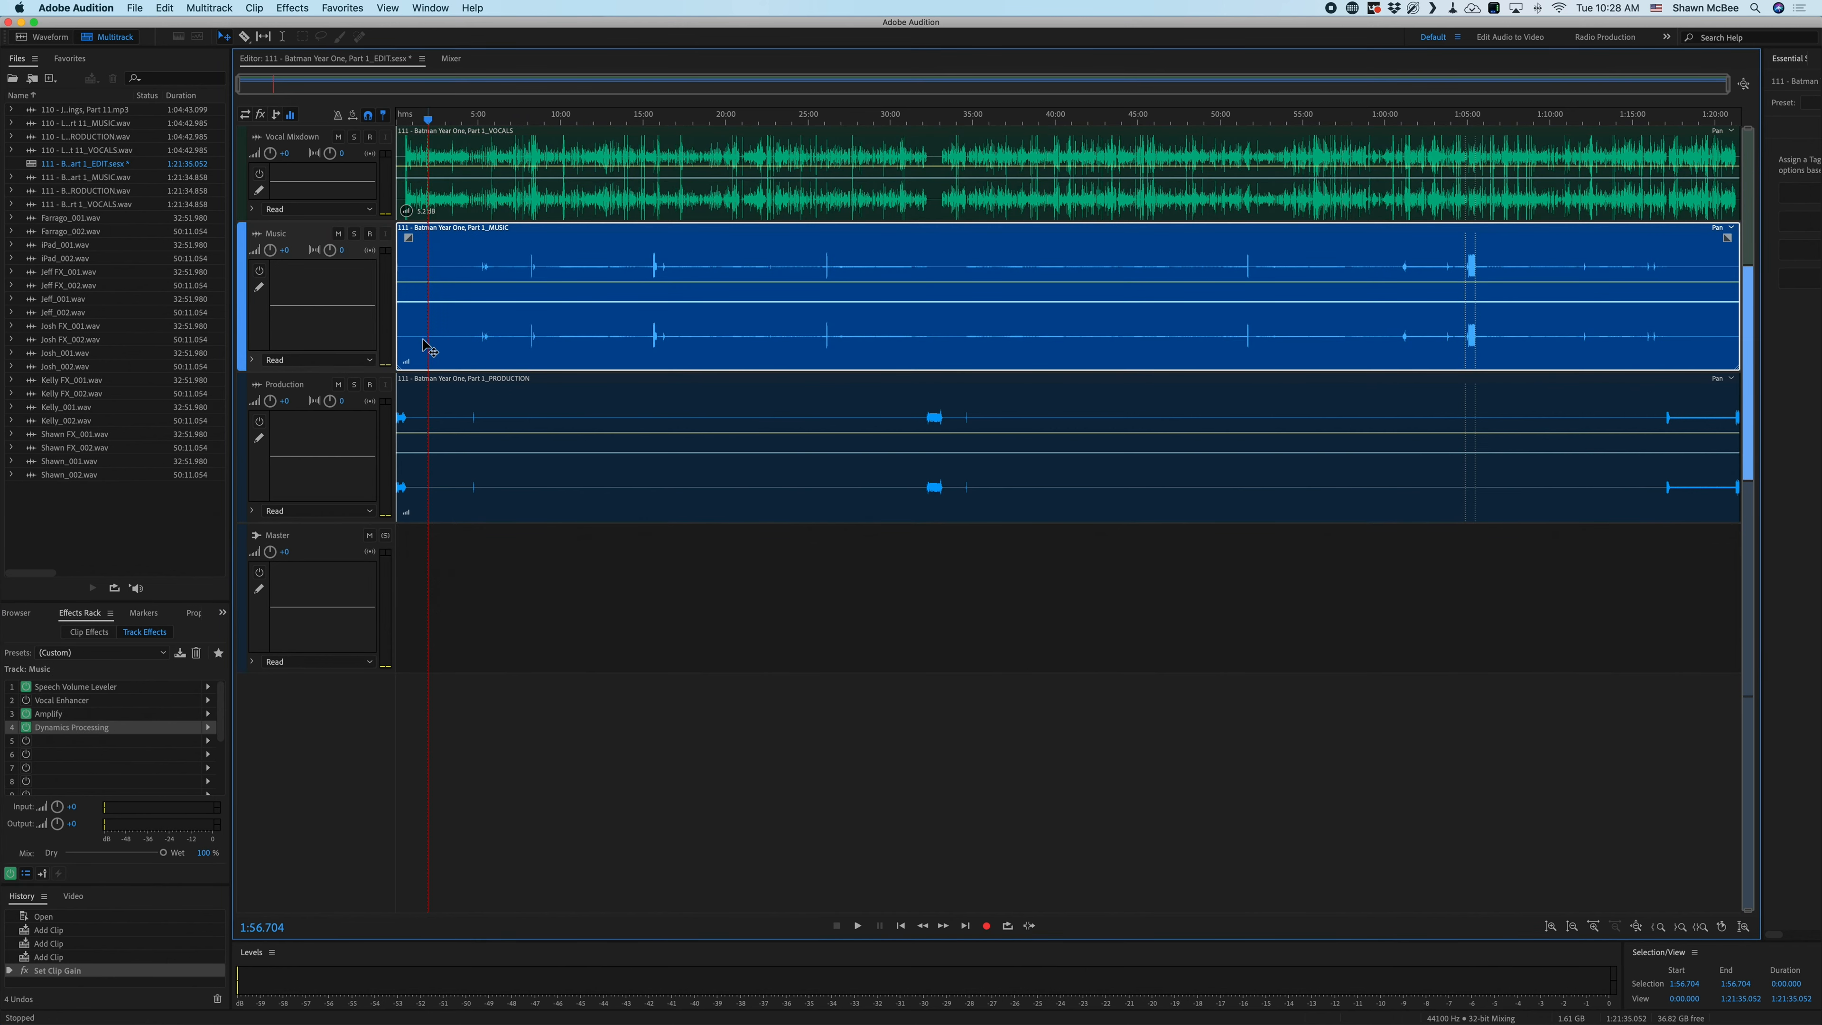
pyautogui.moveTo(406, 364); pyautogui.dragTo(409, 346)
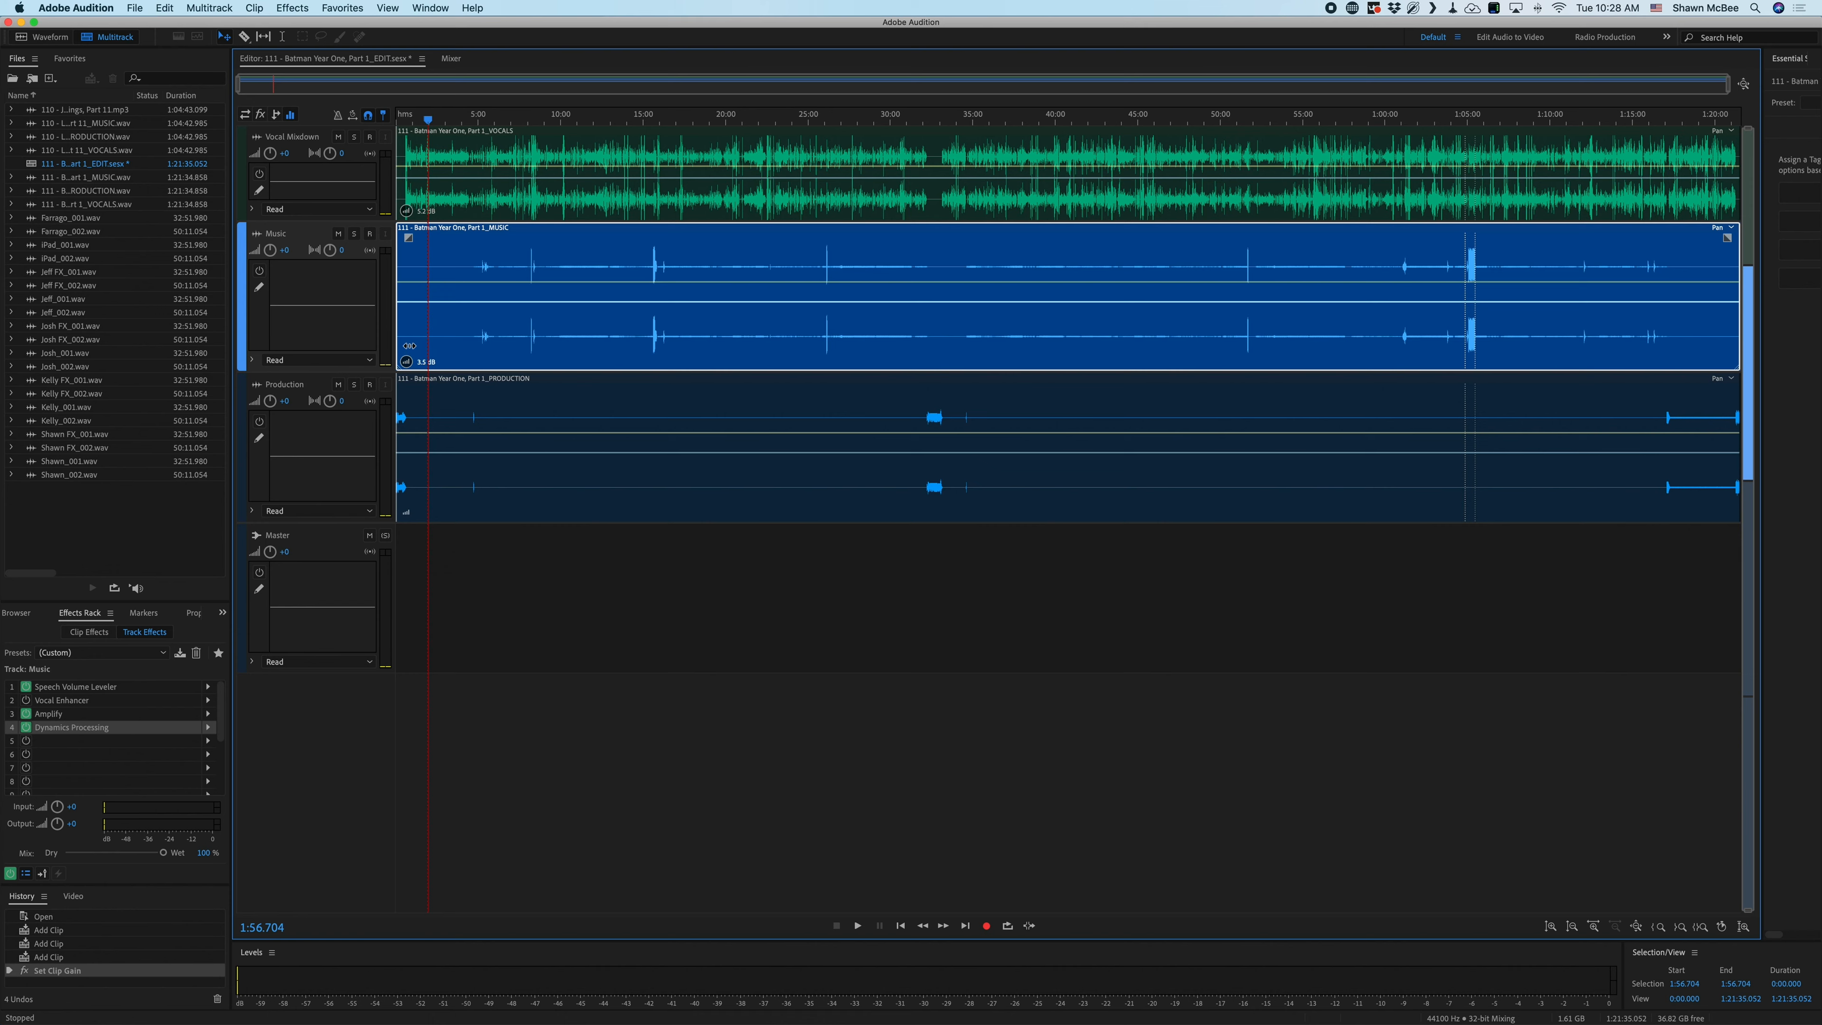
pyautogui.moveTo(408, 346); pyautogui.dragTo(409, 347)
pyautogui.moveTo(409, 346); pyautogui.dragTo(410, 353)
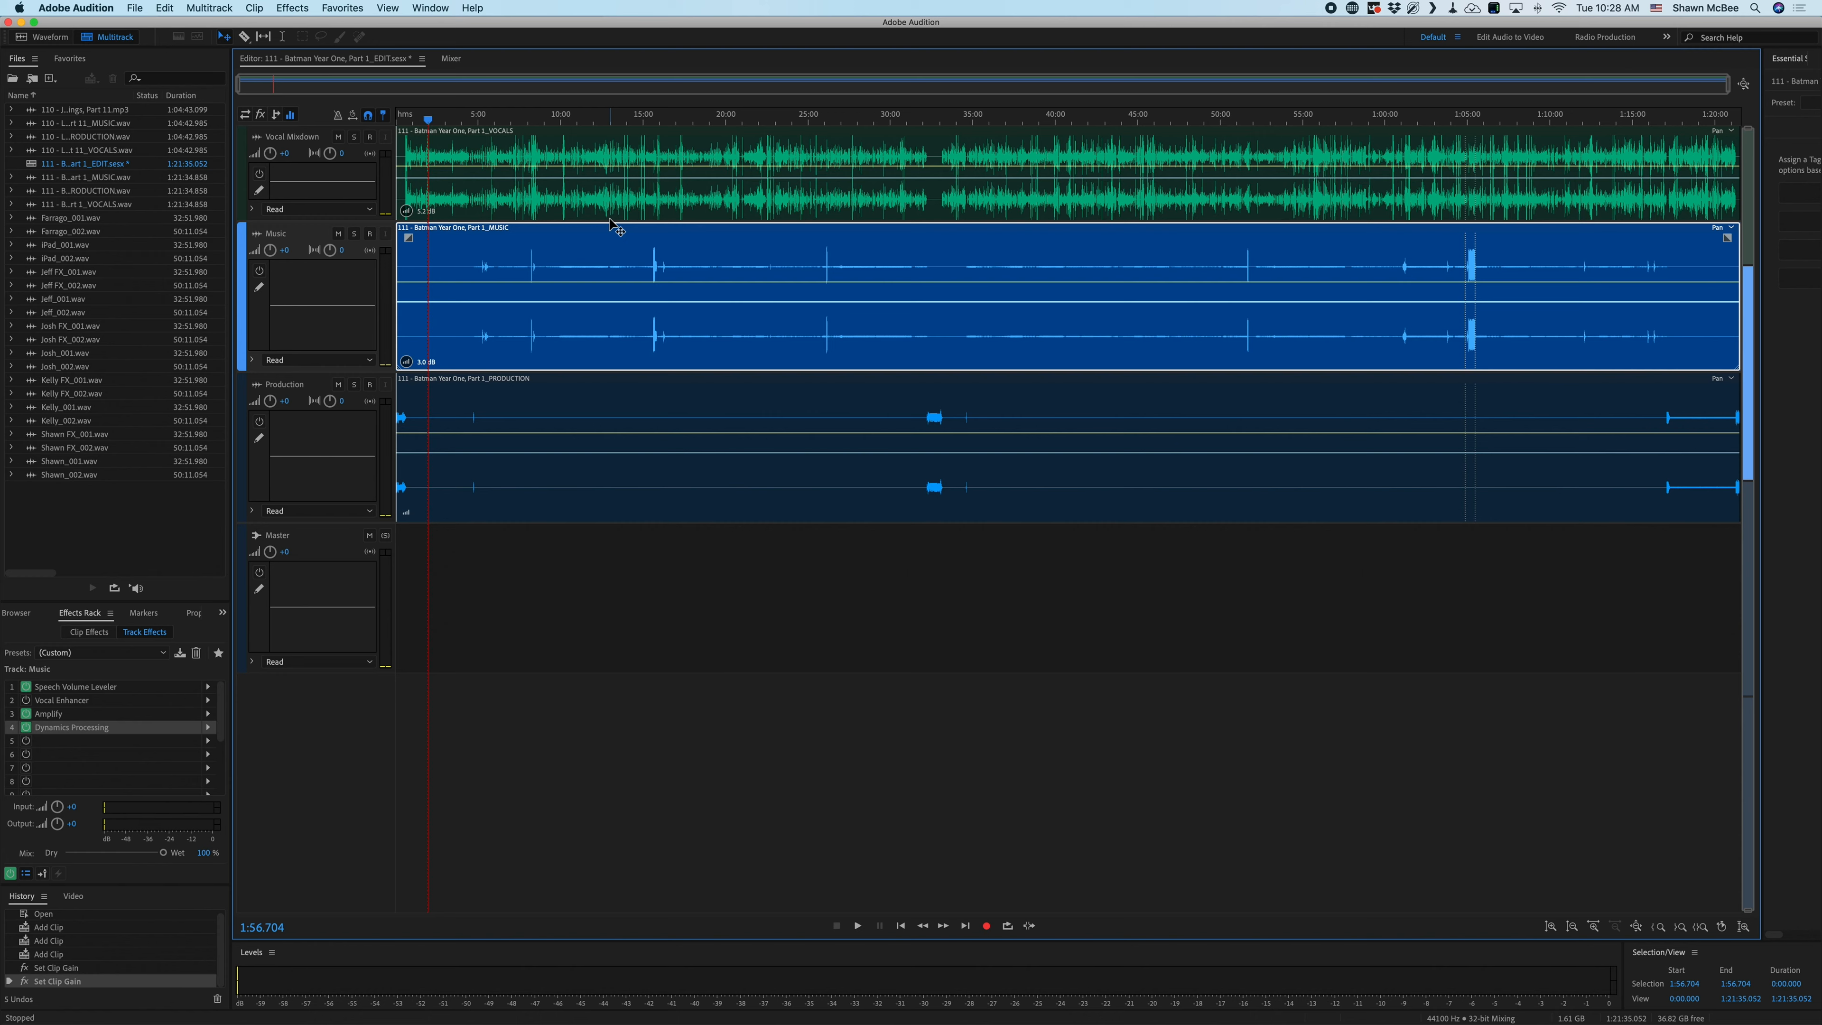
# - Begin exporting the entire session as a multitrack mixdown, with the Batman Year One folder "111 - BYO, Part 1" as its location
pyautogui.press('alt+shift+super+m')
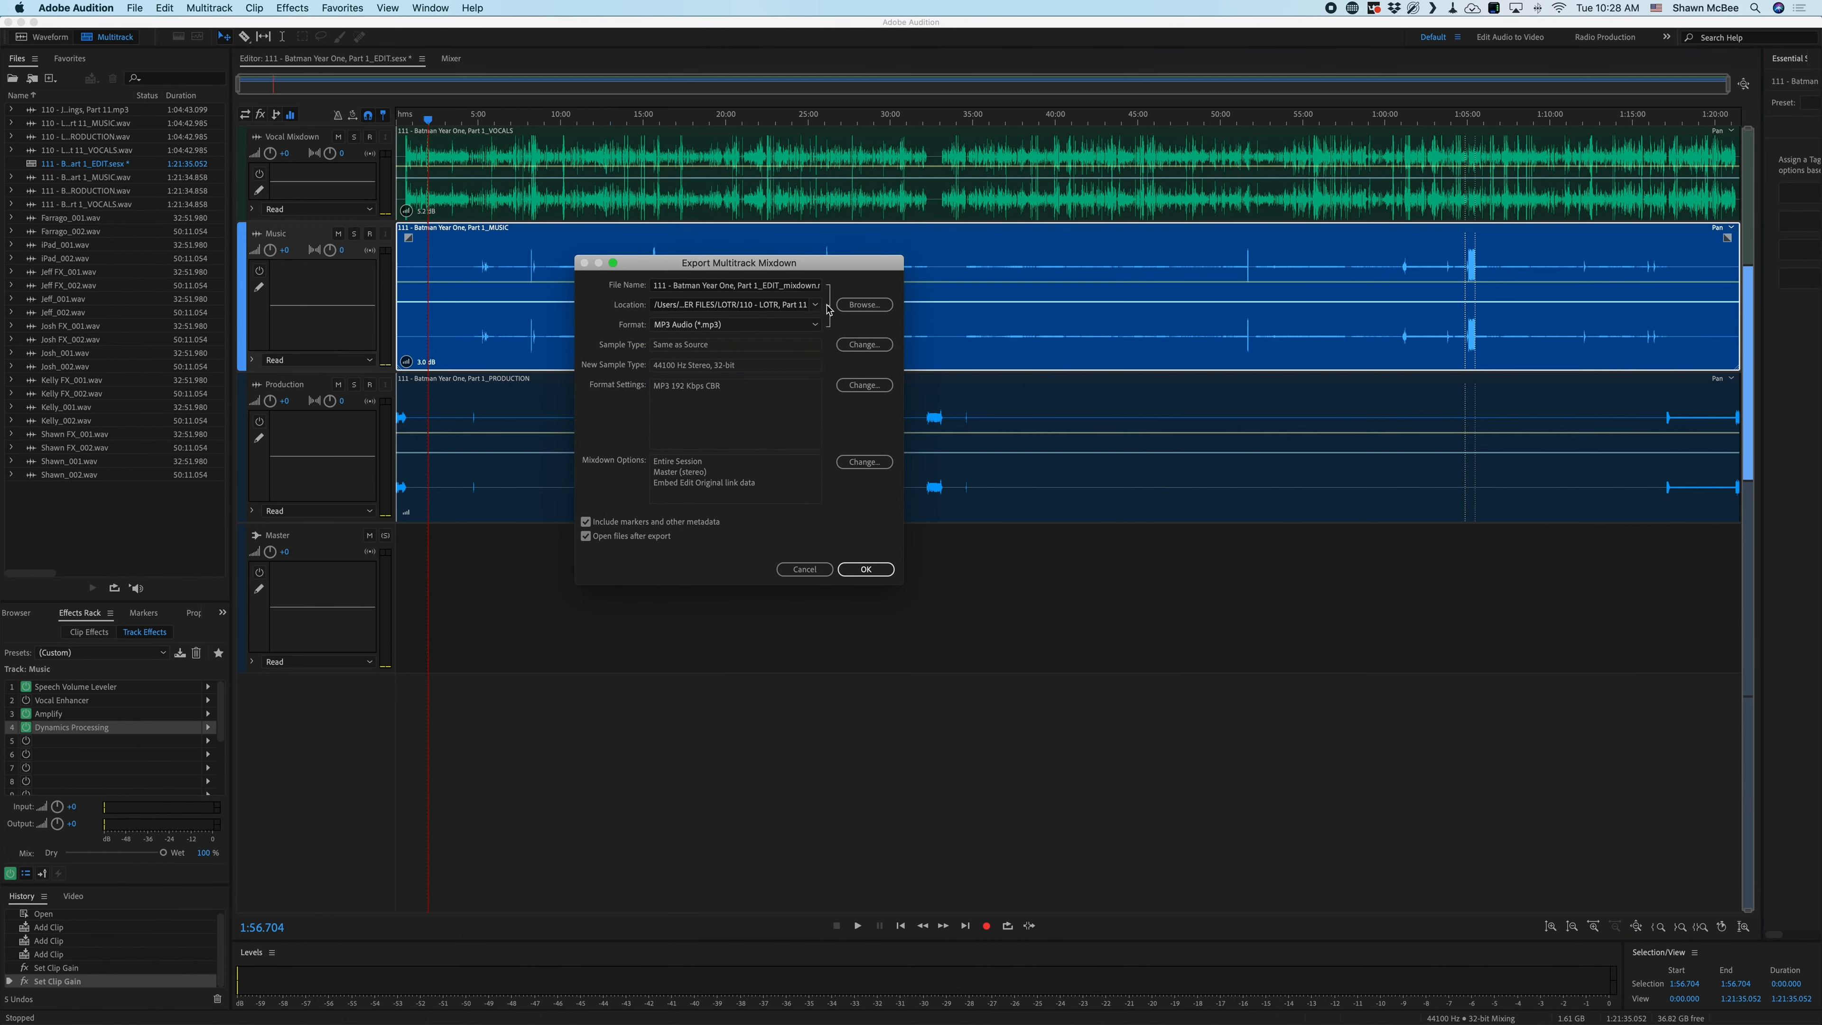
pyautogui.click(860, 307)
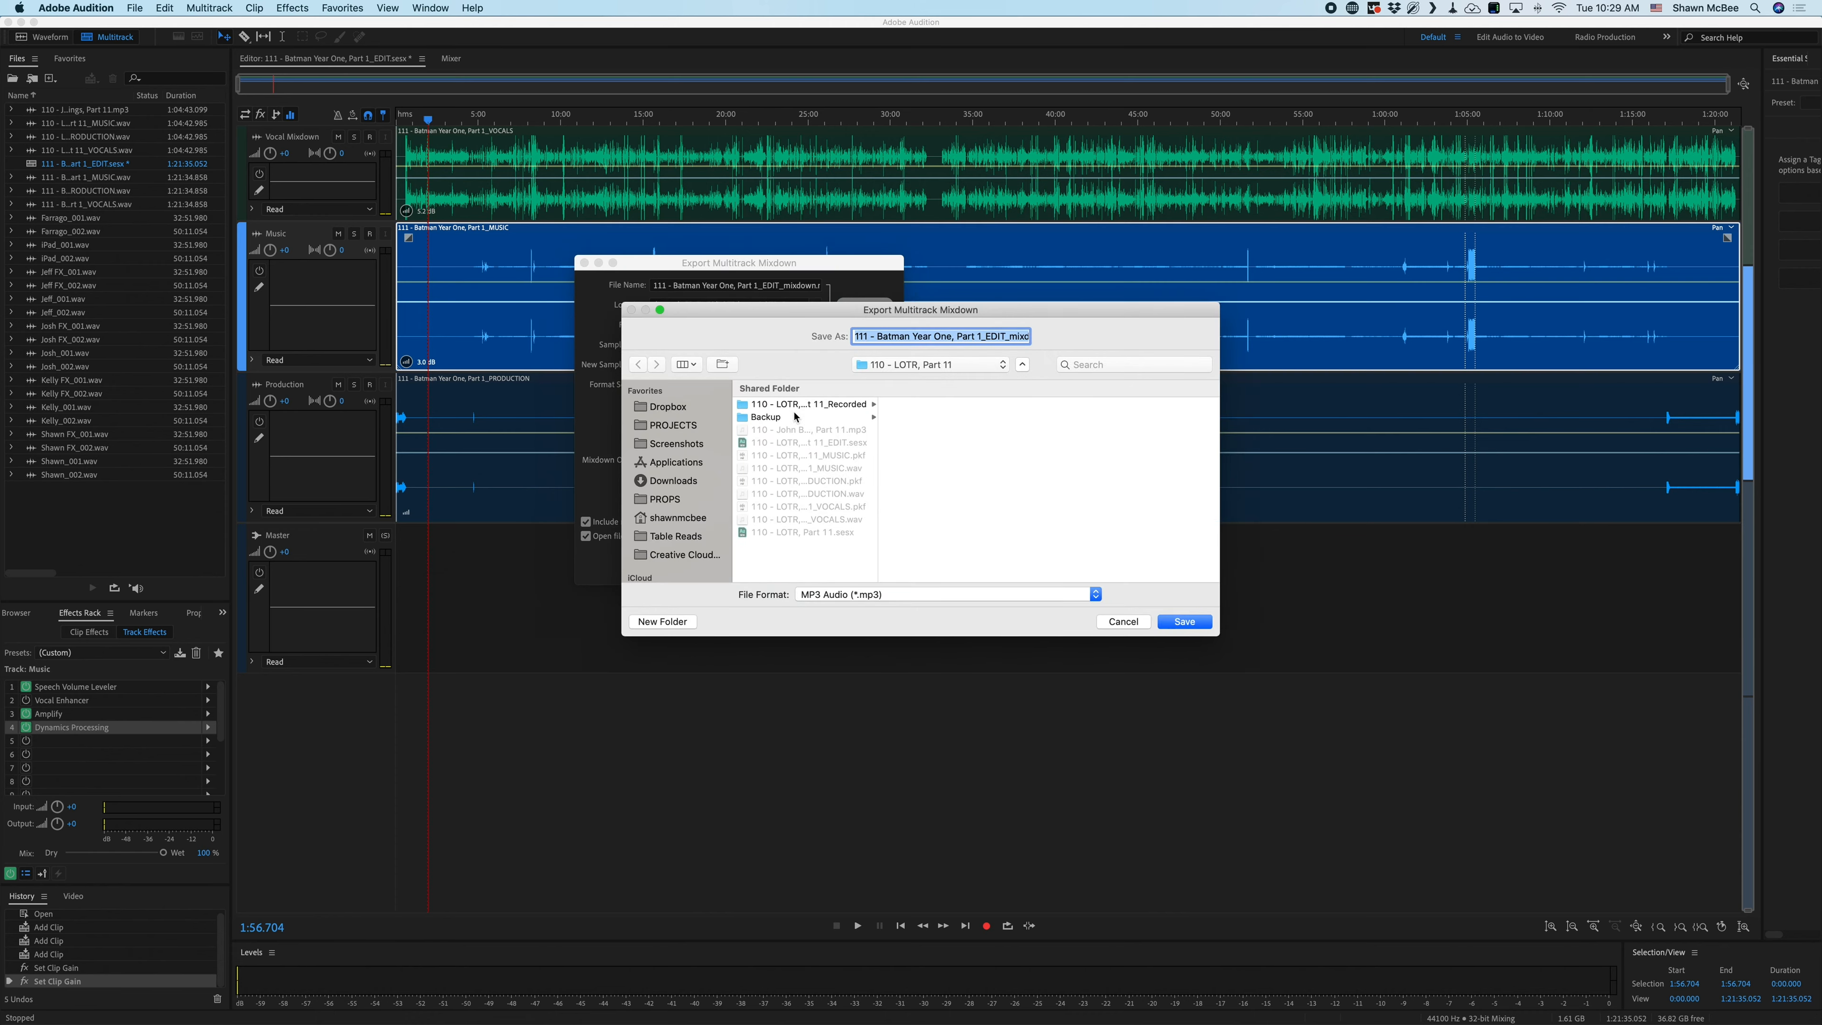
pyautogui.click(932, 364)
pyautogui.click(961, 394)
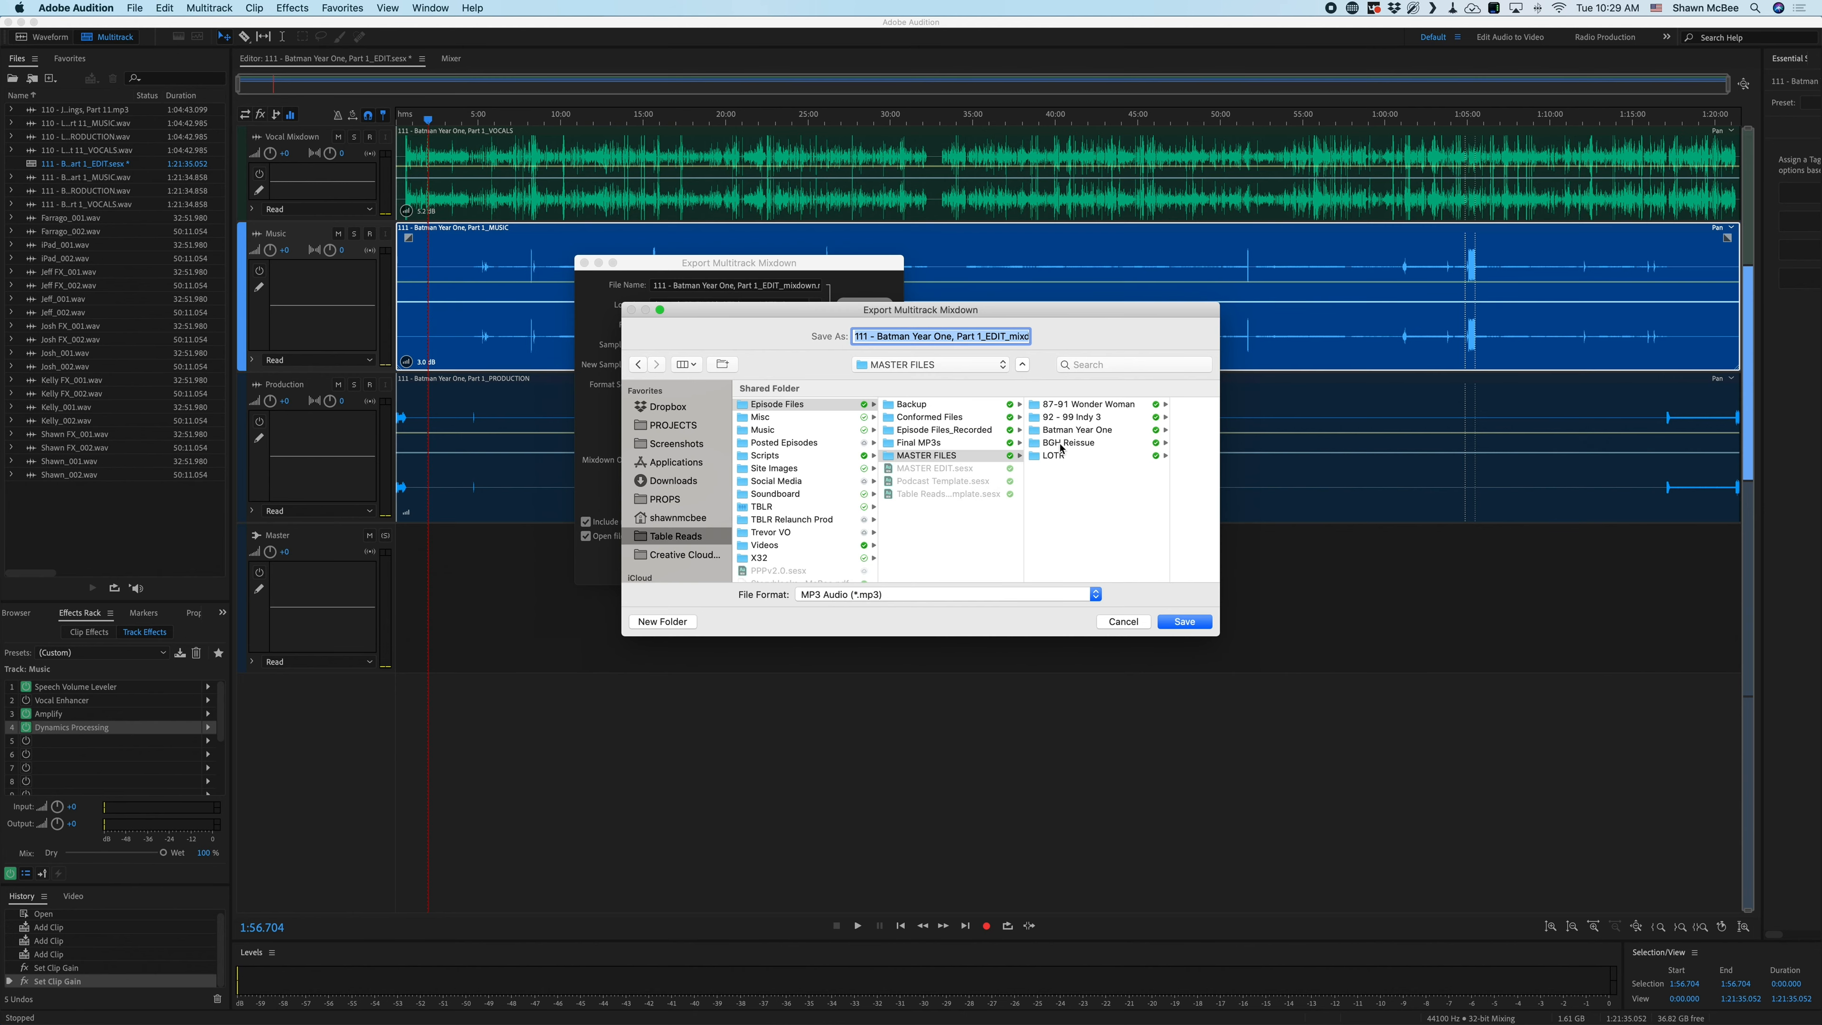
pyautogui.click(1066, 431)
pyautogui.click(1143, 404)
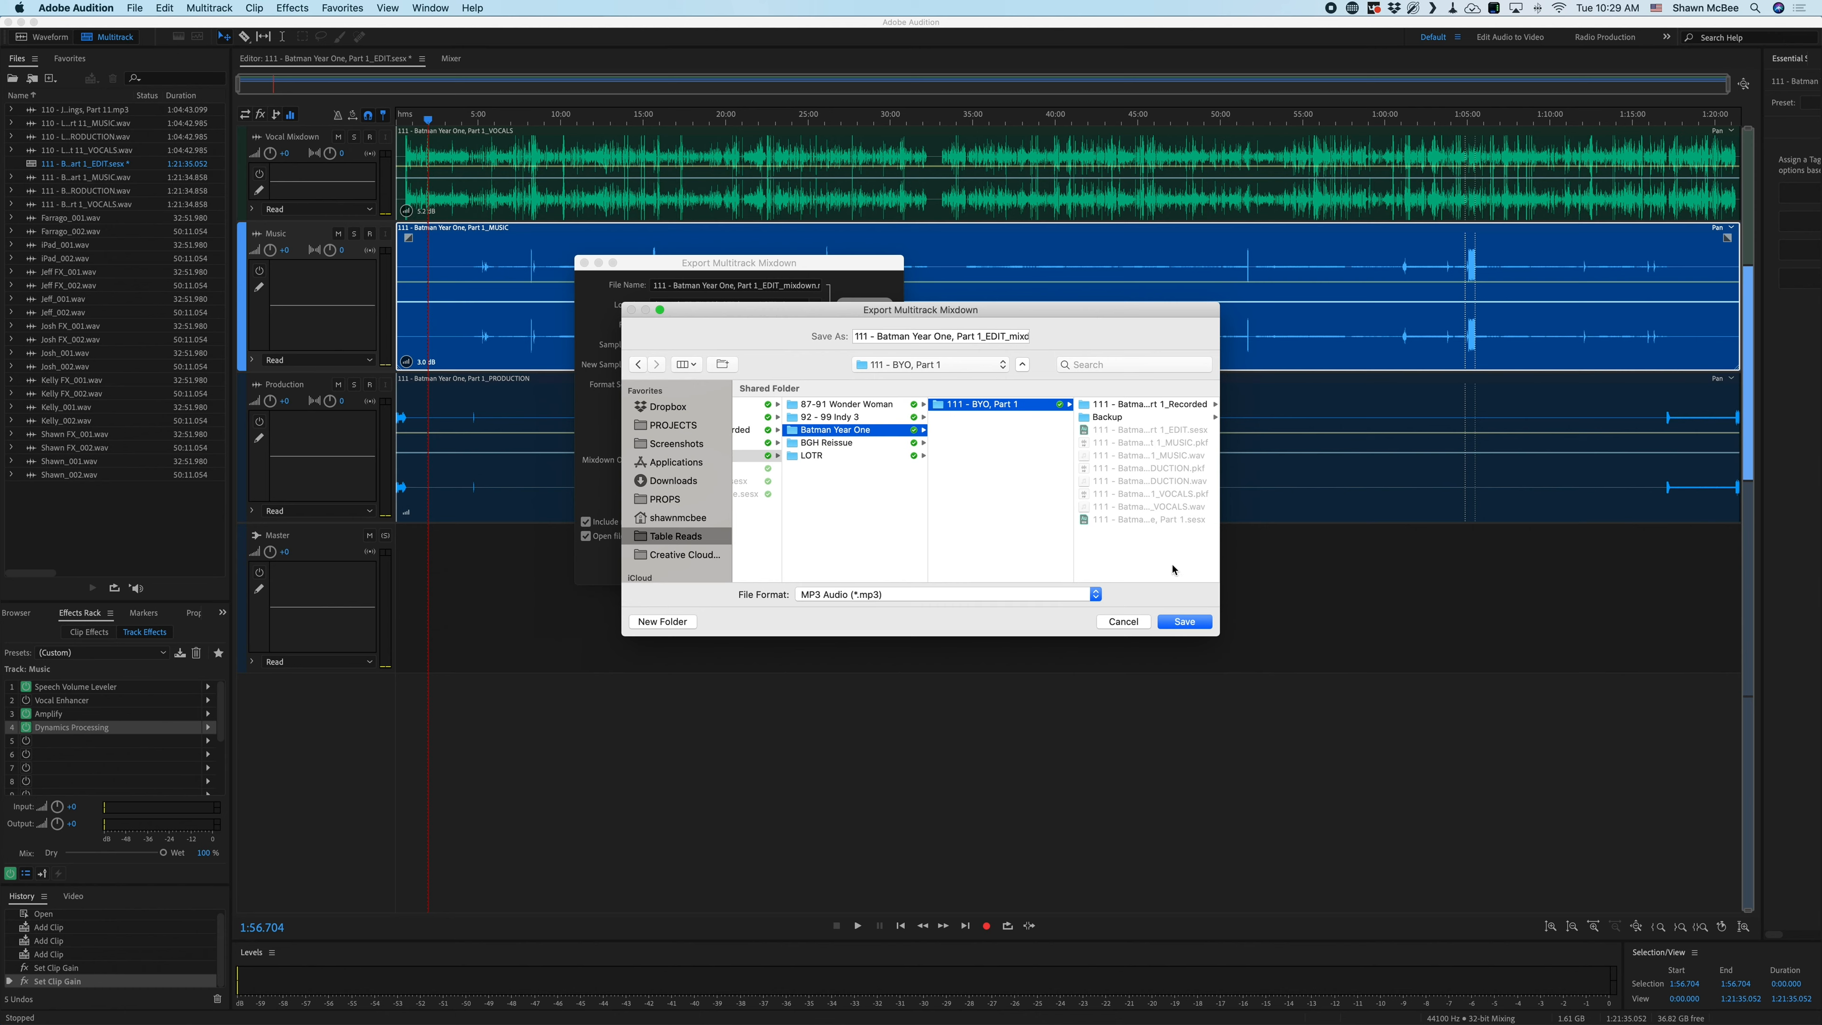
# - Reuse the session file's name "111 - Batman Year One, Part 1.sesx" for the mixdown, keep MP3 Audio format, and decline replacing the existing file
pyautogui.click(1129, 521)
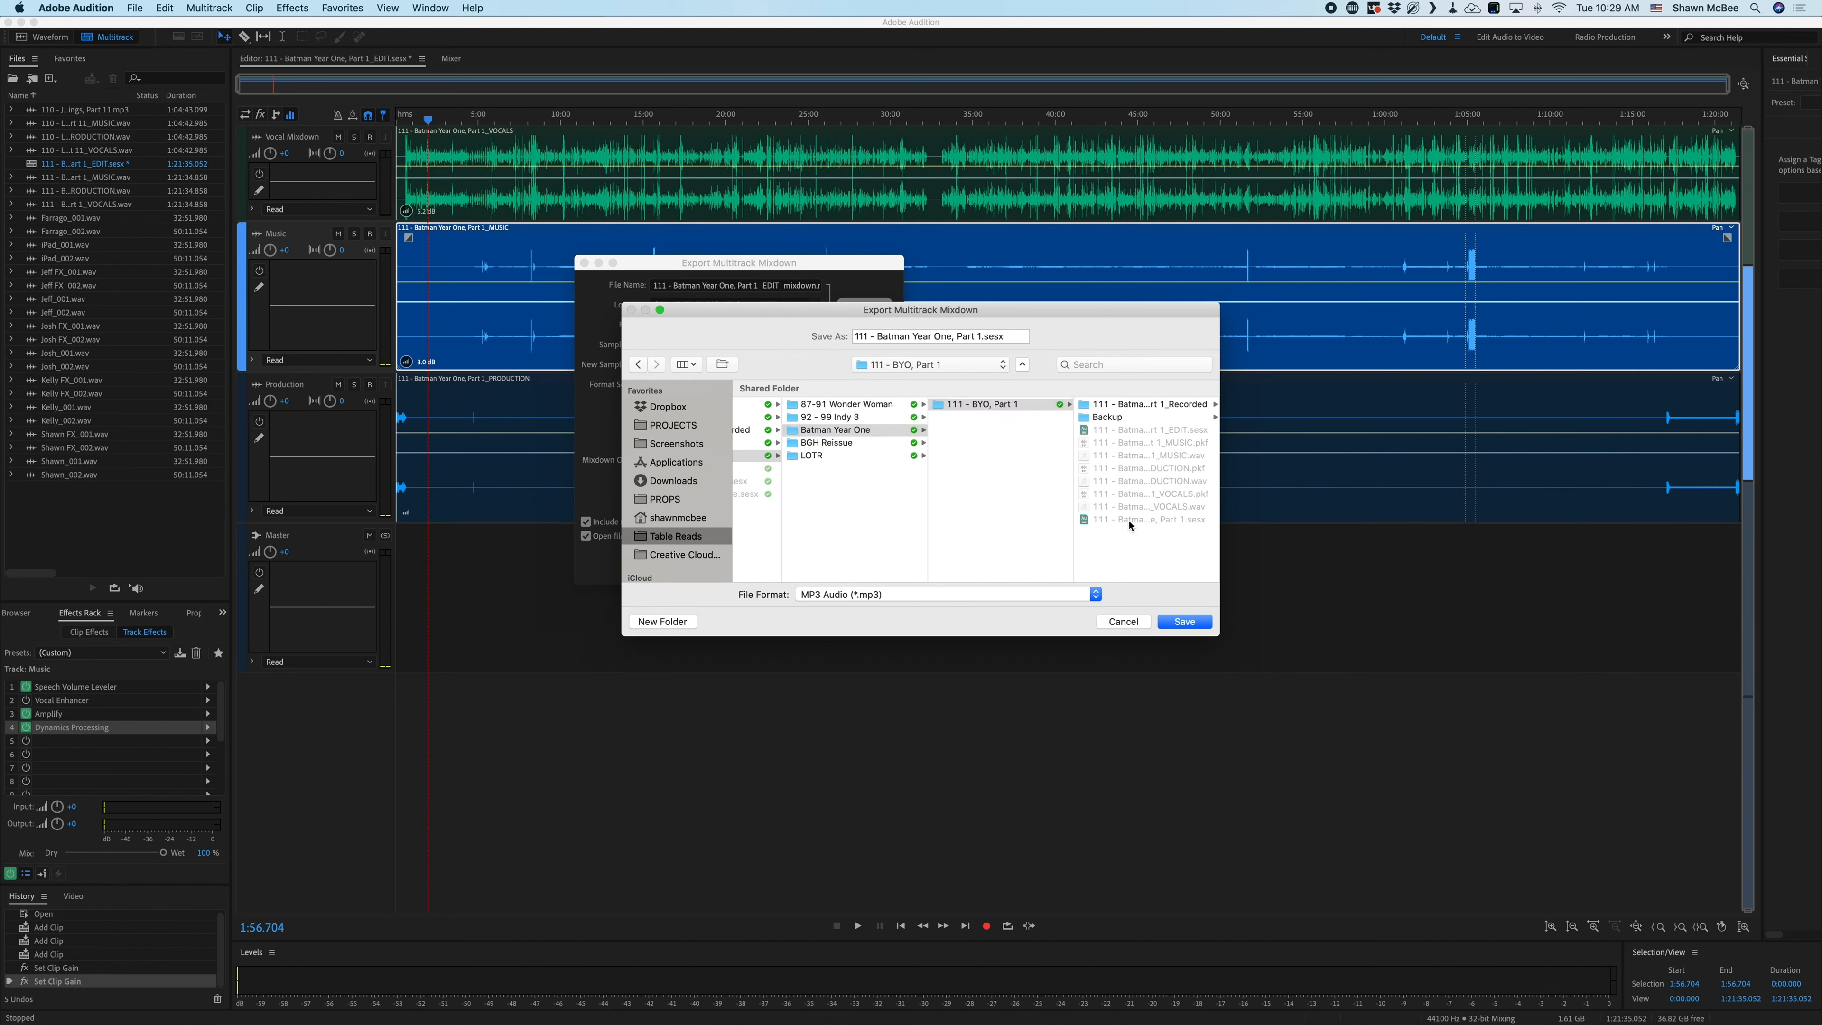
pyautogui.click(1013, 335)
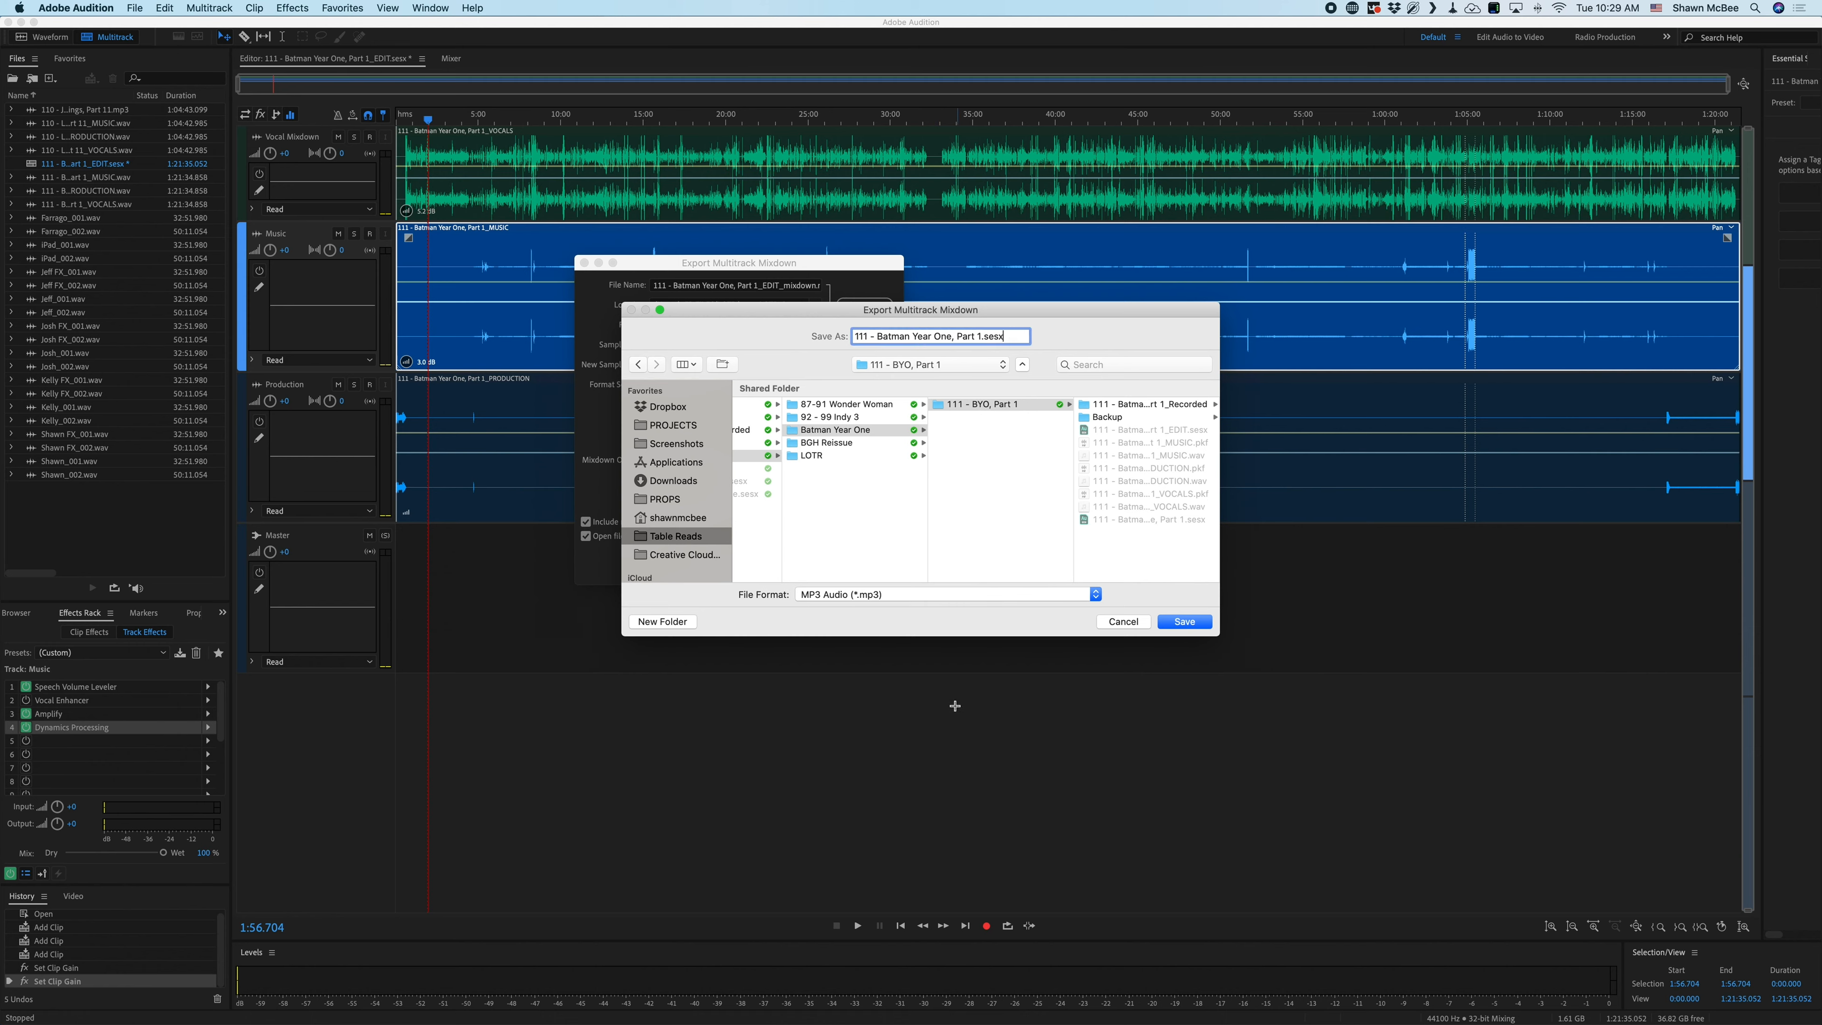
pyautogui.click(986, 591)
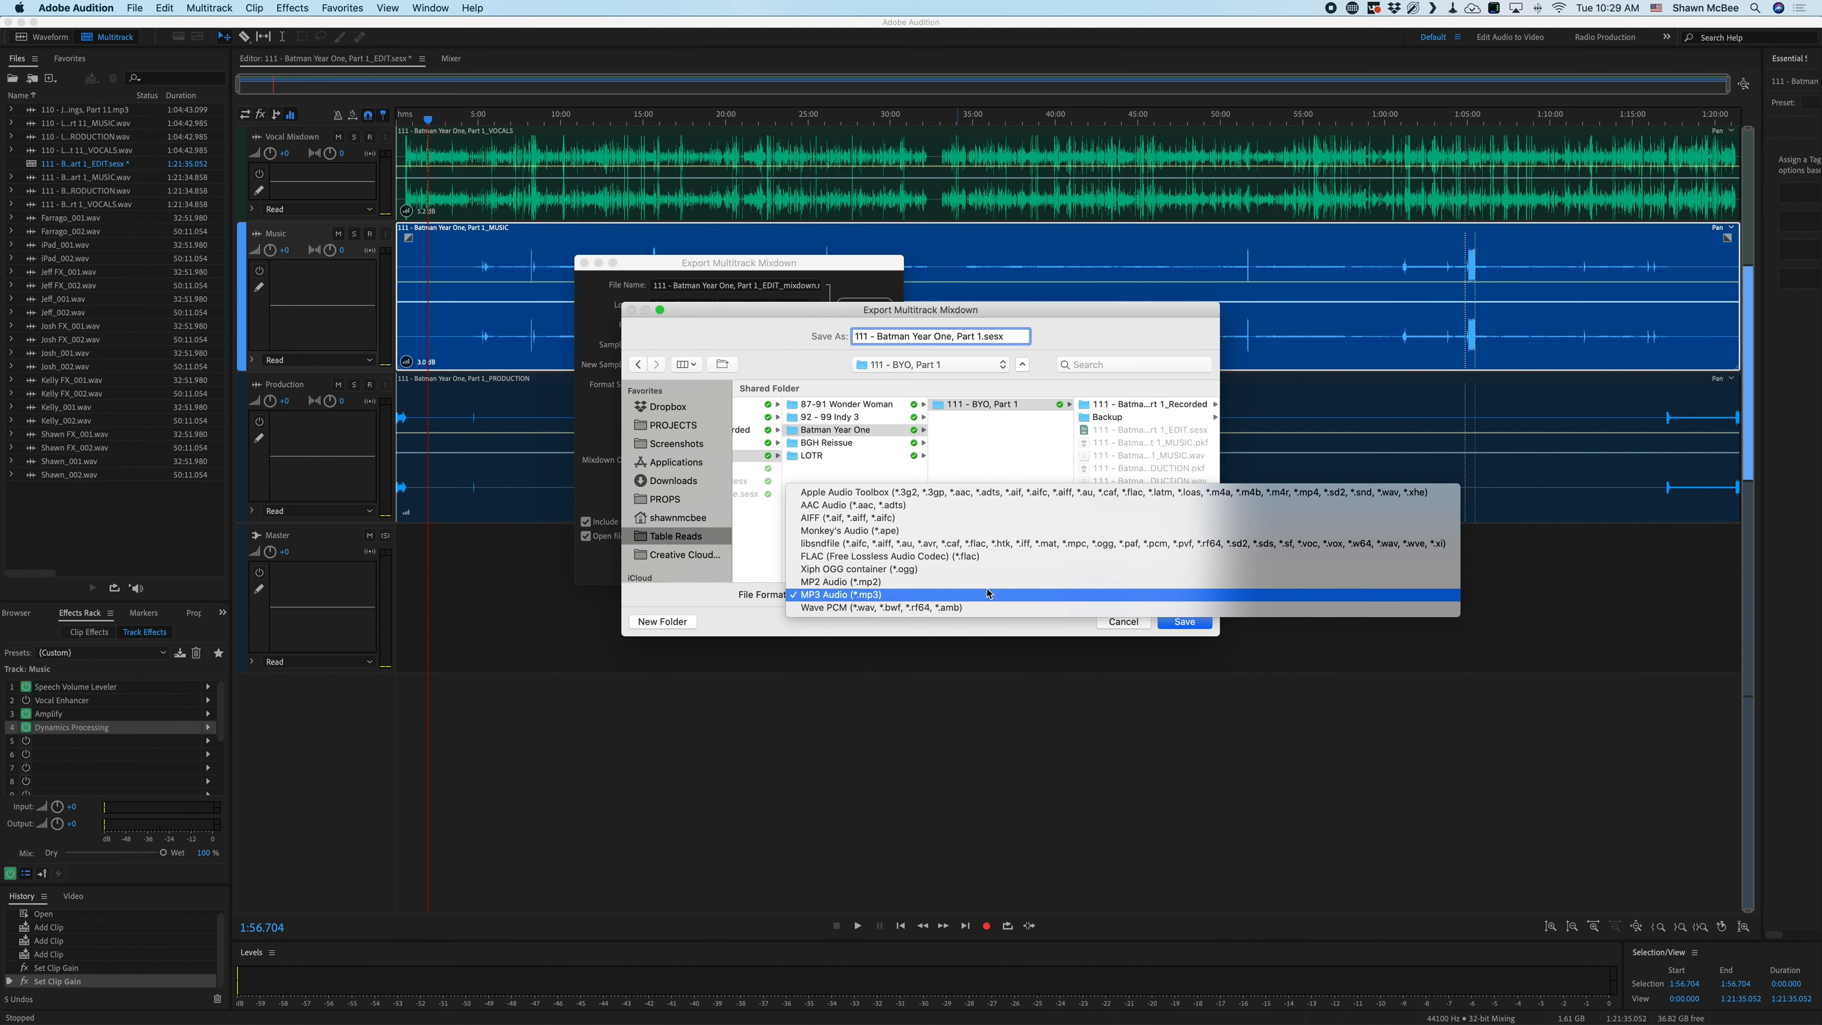
pyautogui.click(986, 593)
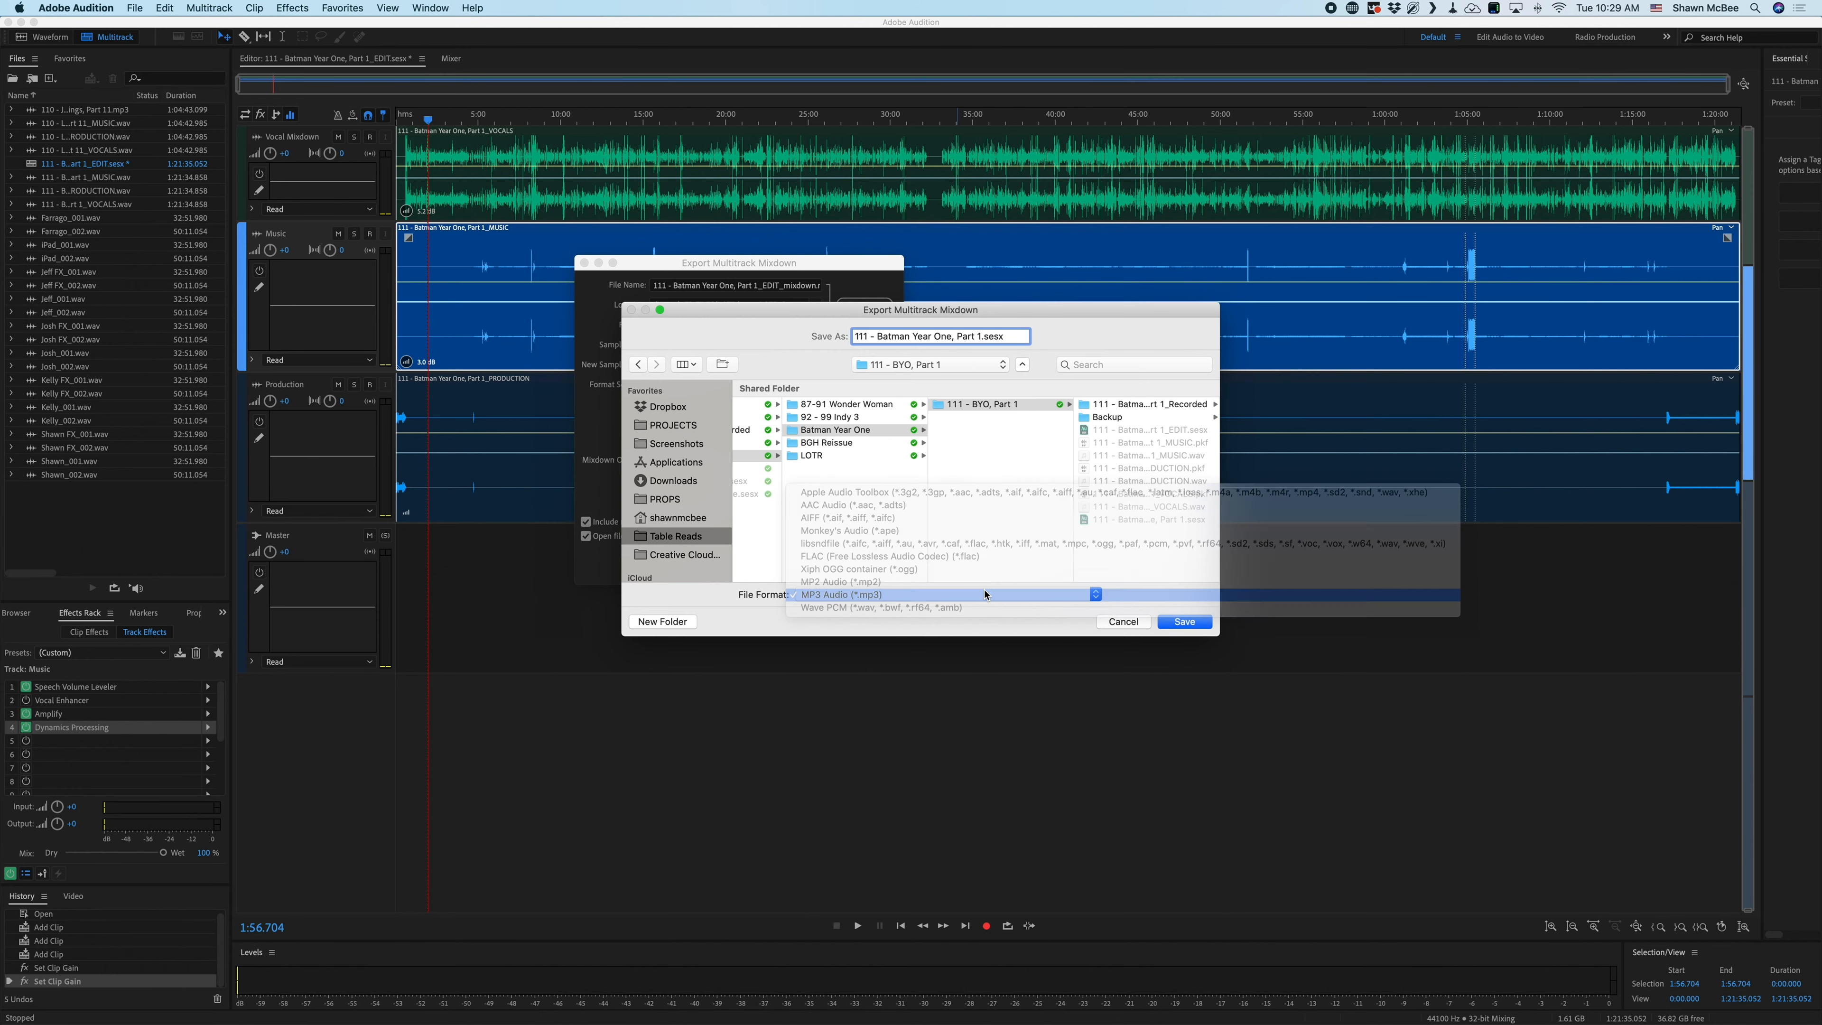
pyautogui.click(1183, 625)
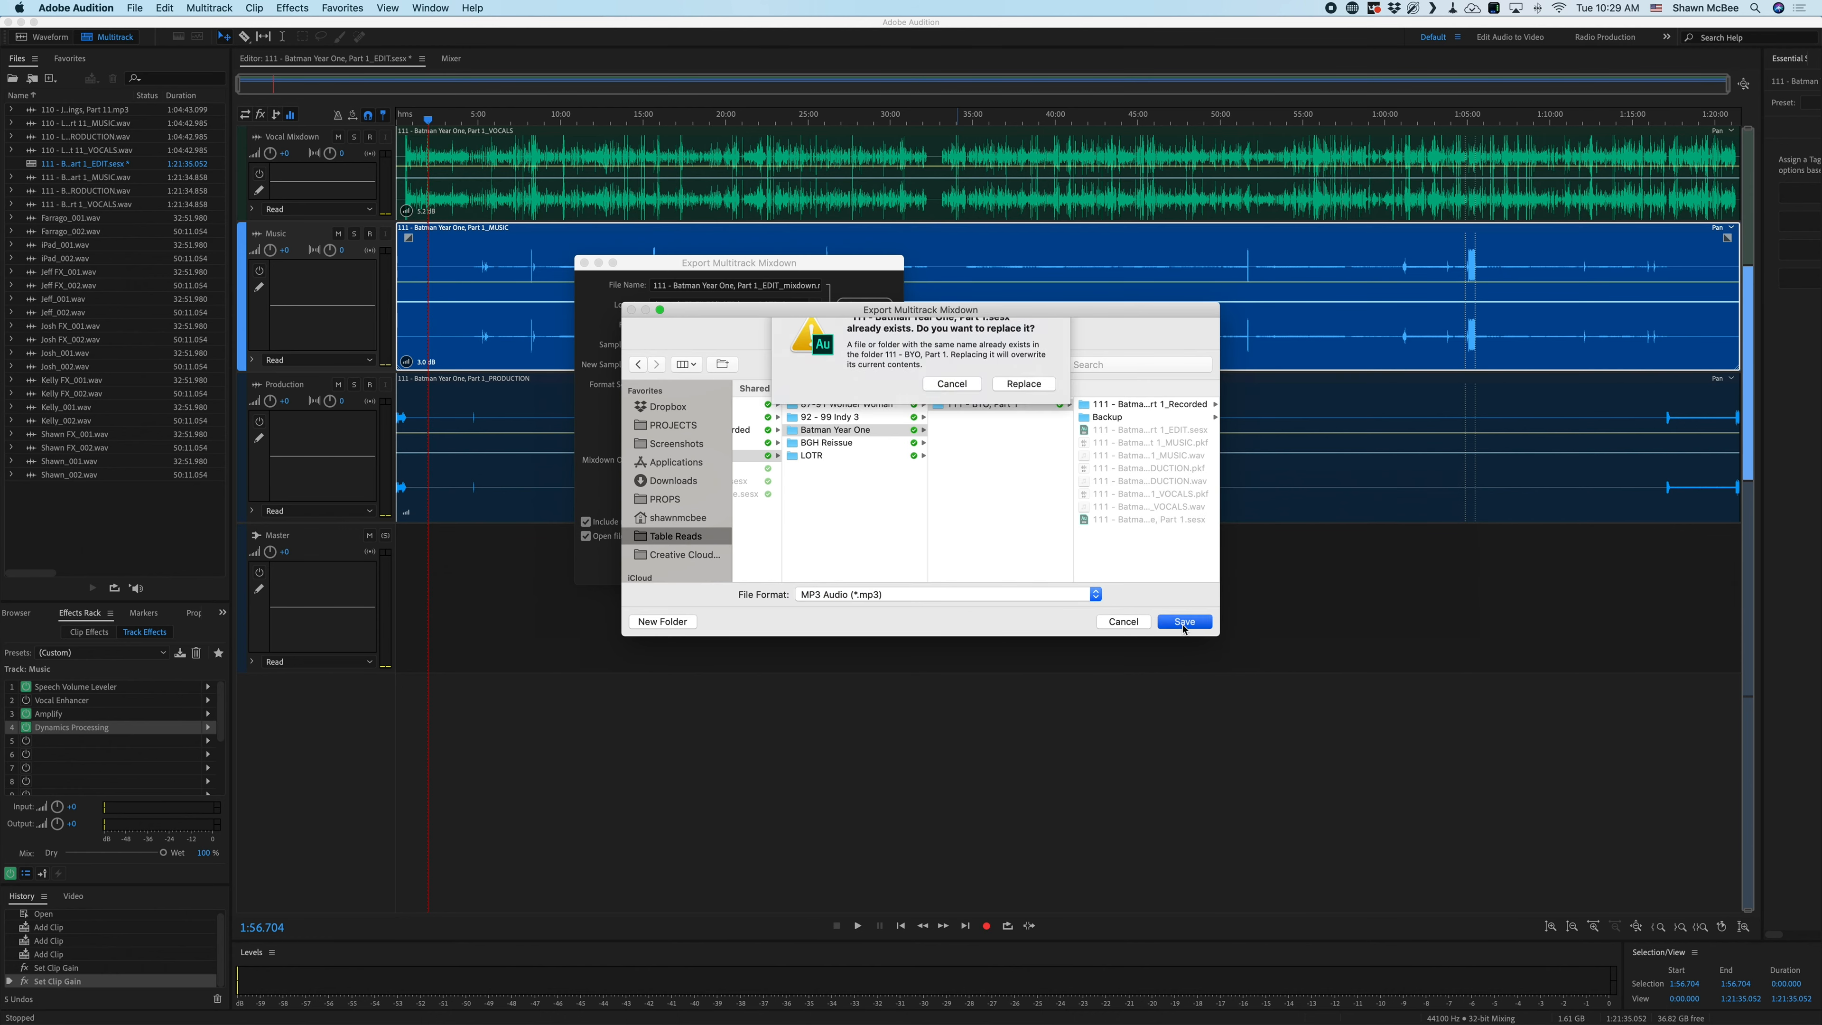
pyautogui.click(946, 404)
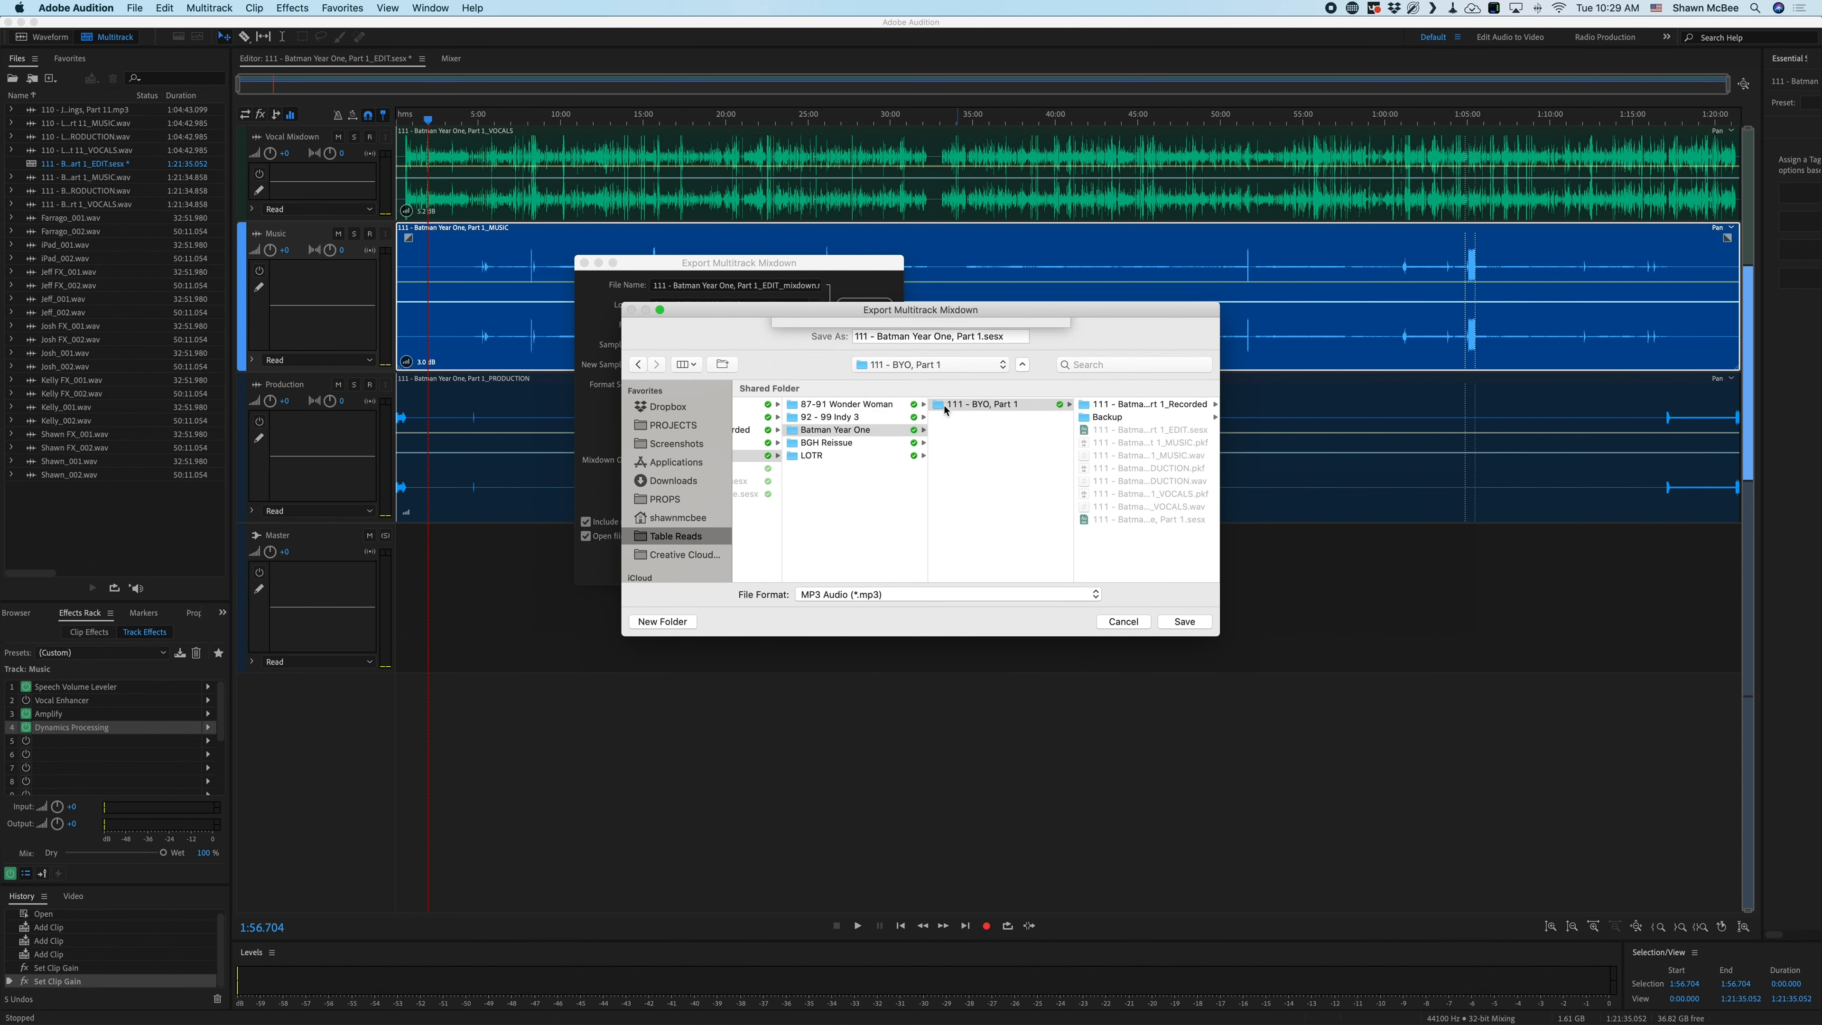
# - Change the mixdown's file name to "111 - Batman Year One, Part 1.mp3" and confirm the save location
pyautogui.press('BackSpace')
pyautogui.press('BackSpace')
pyautogui.press('BackSpace')
pyautogui.write('mop')
pyautogui.press('BackSpace')
pyautogui.press('BackSpace')
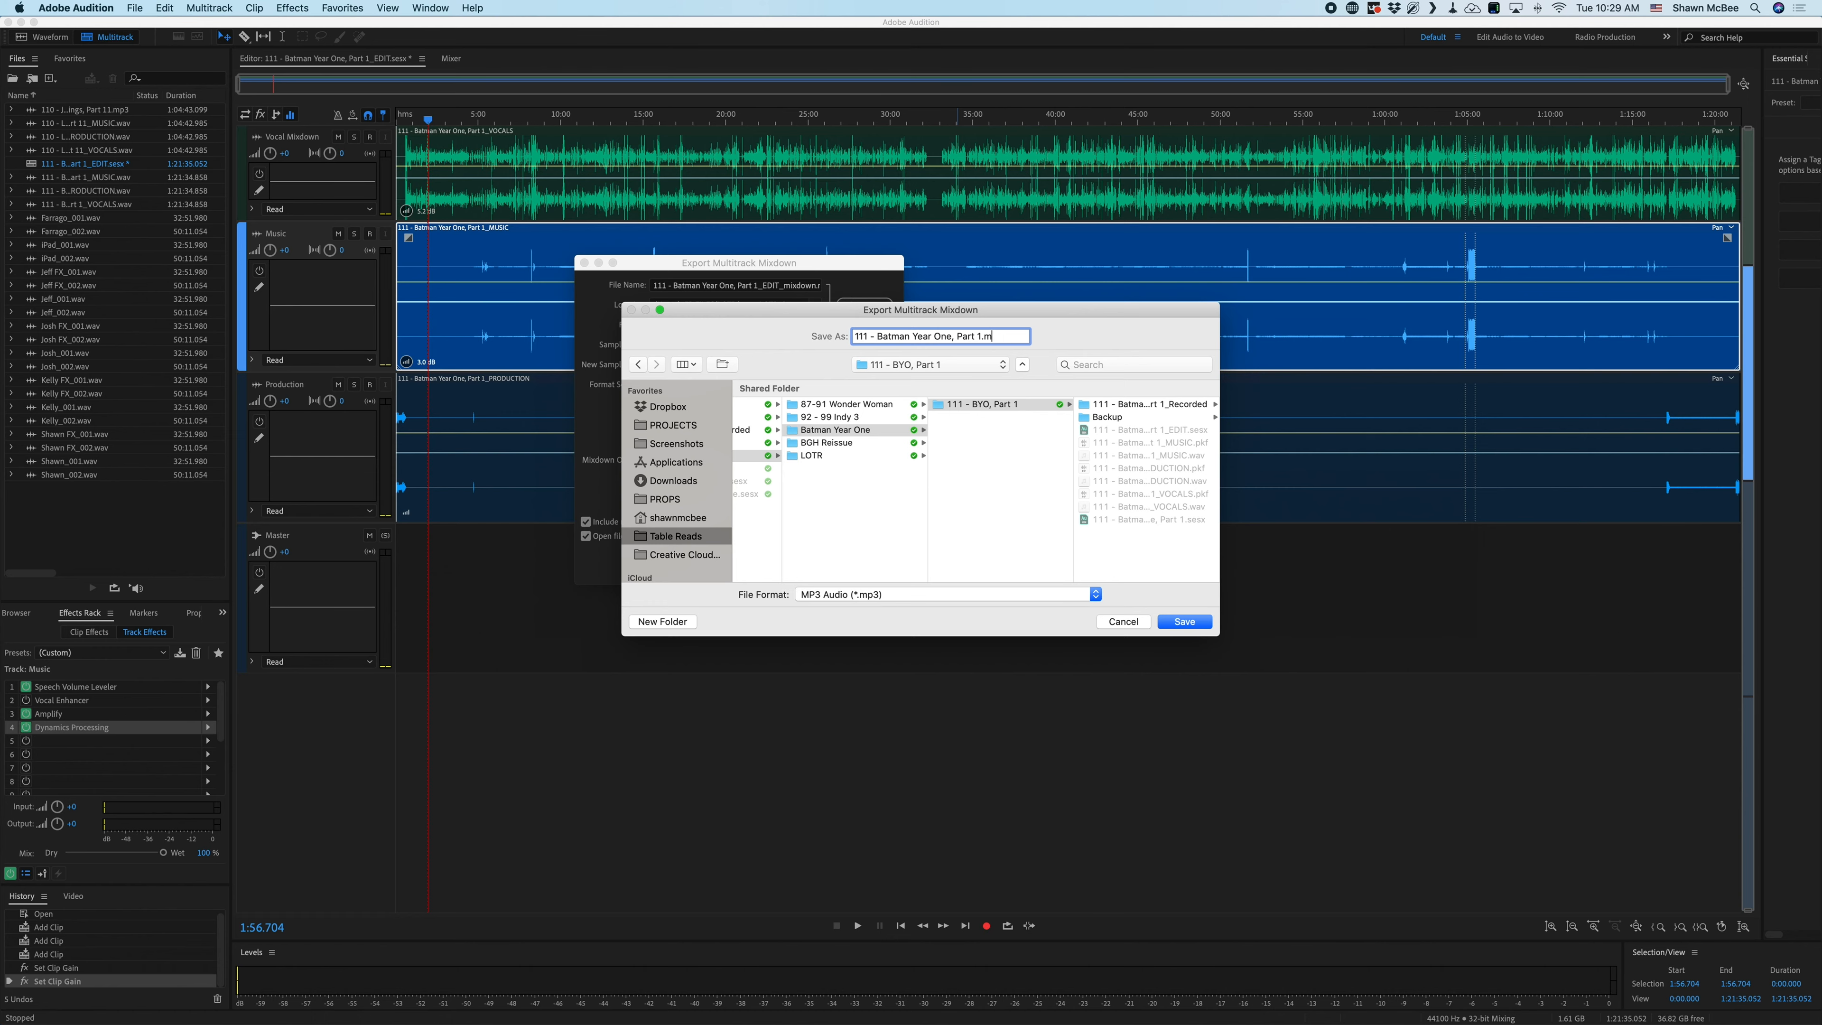
pyautogui.write('p3')
pyautogui.click(1185, 621)
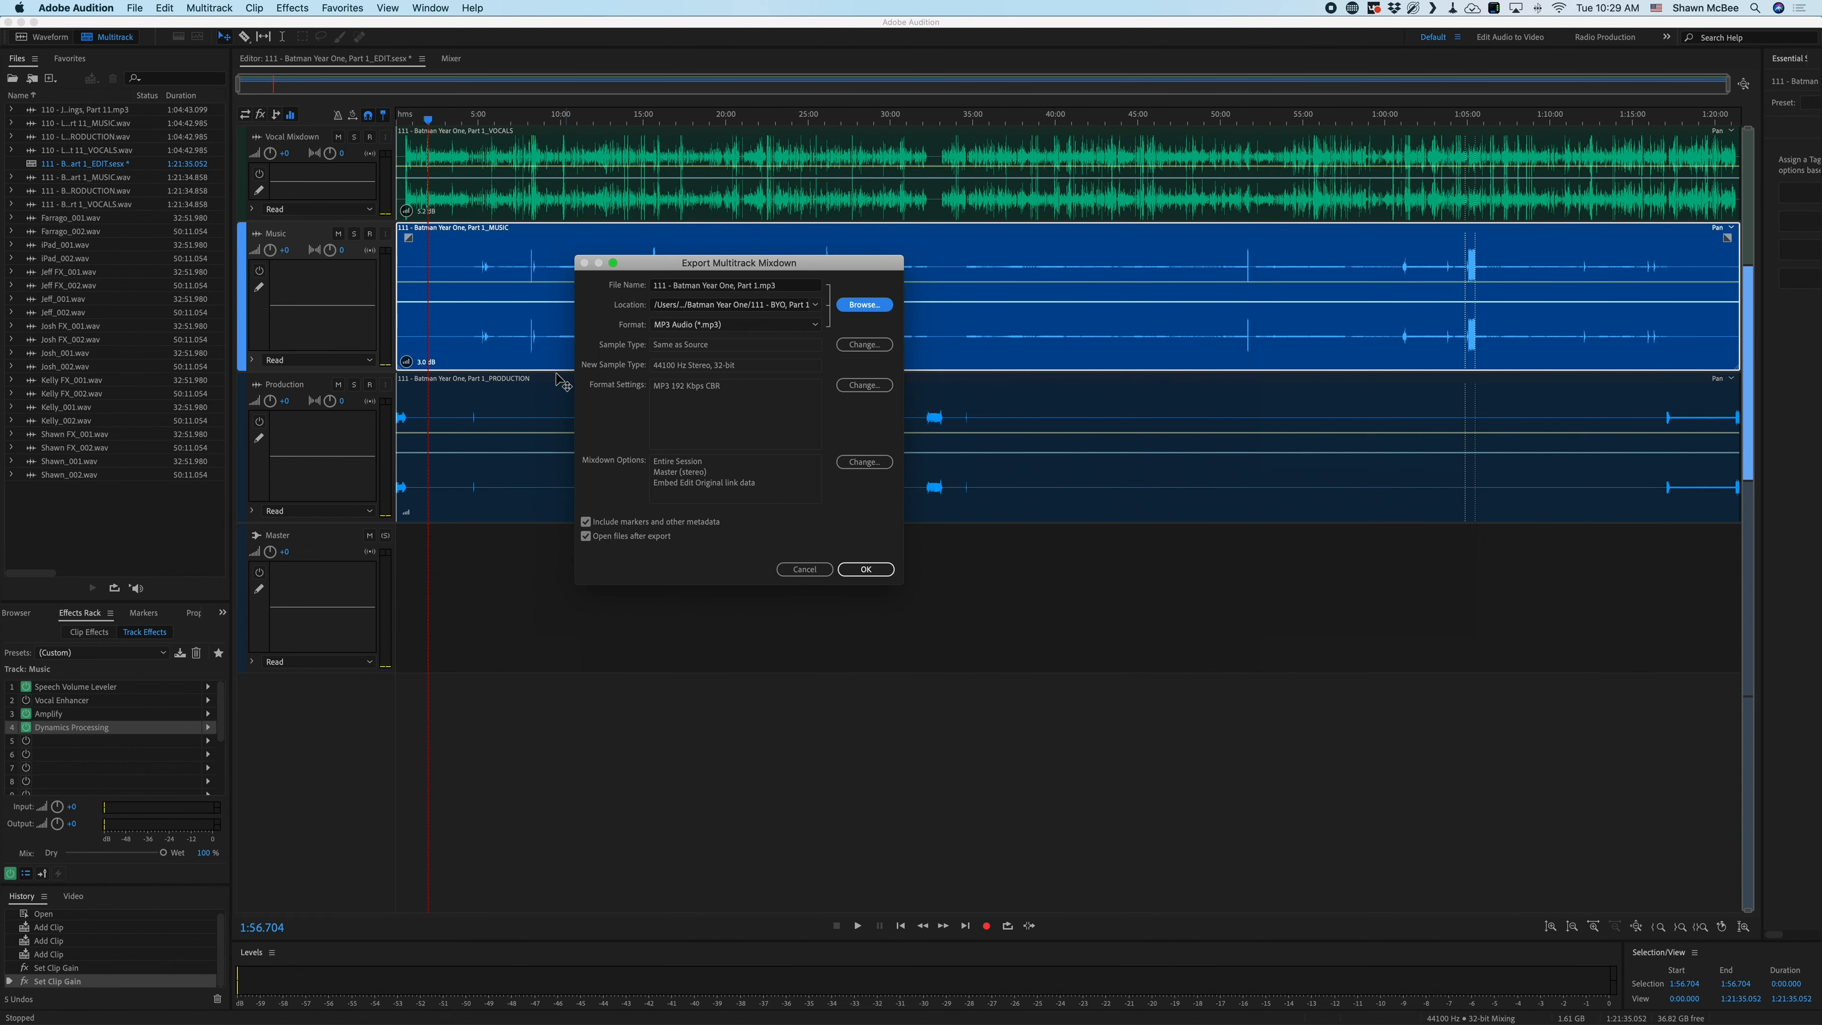
# - Set the MP3 bitrate to constant 128 Kbps (44100 Hz) and start the multitrack mixdown export
pyautogui.click(874, 388)
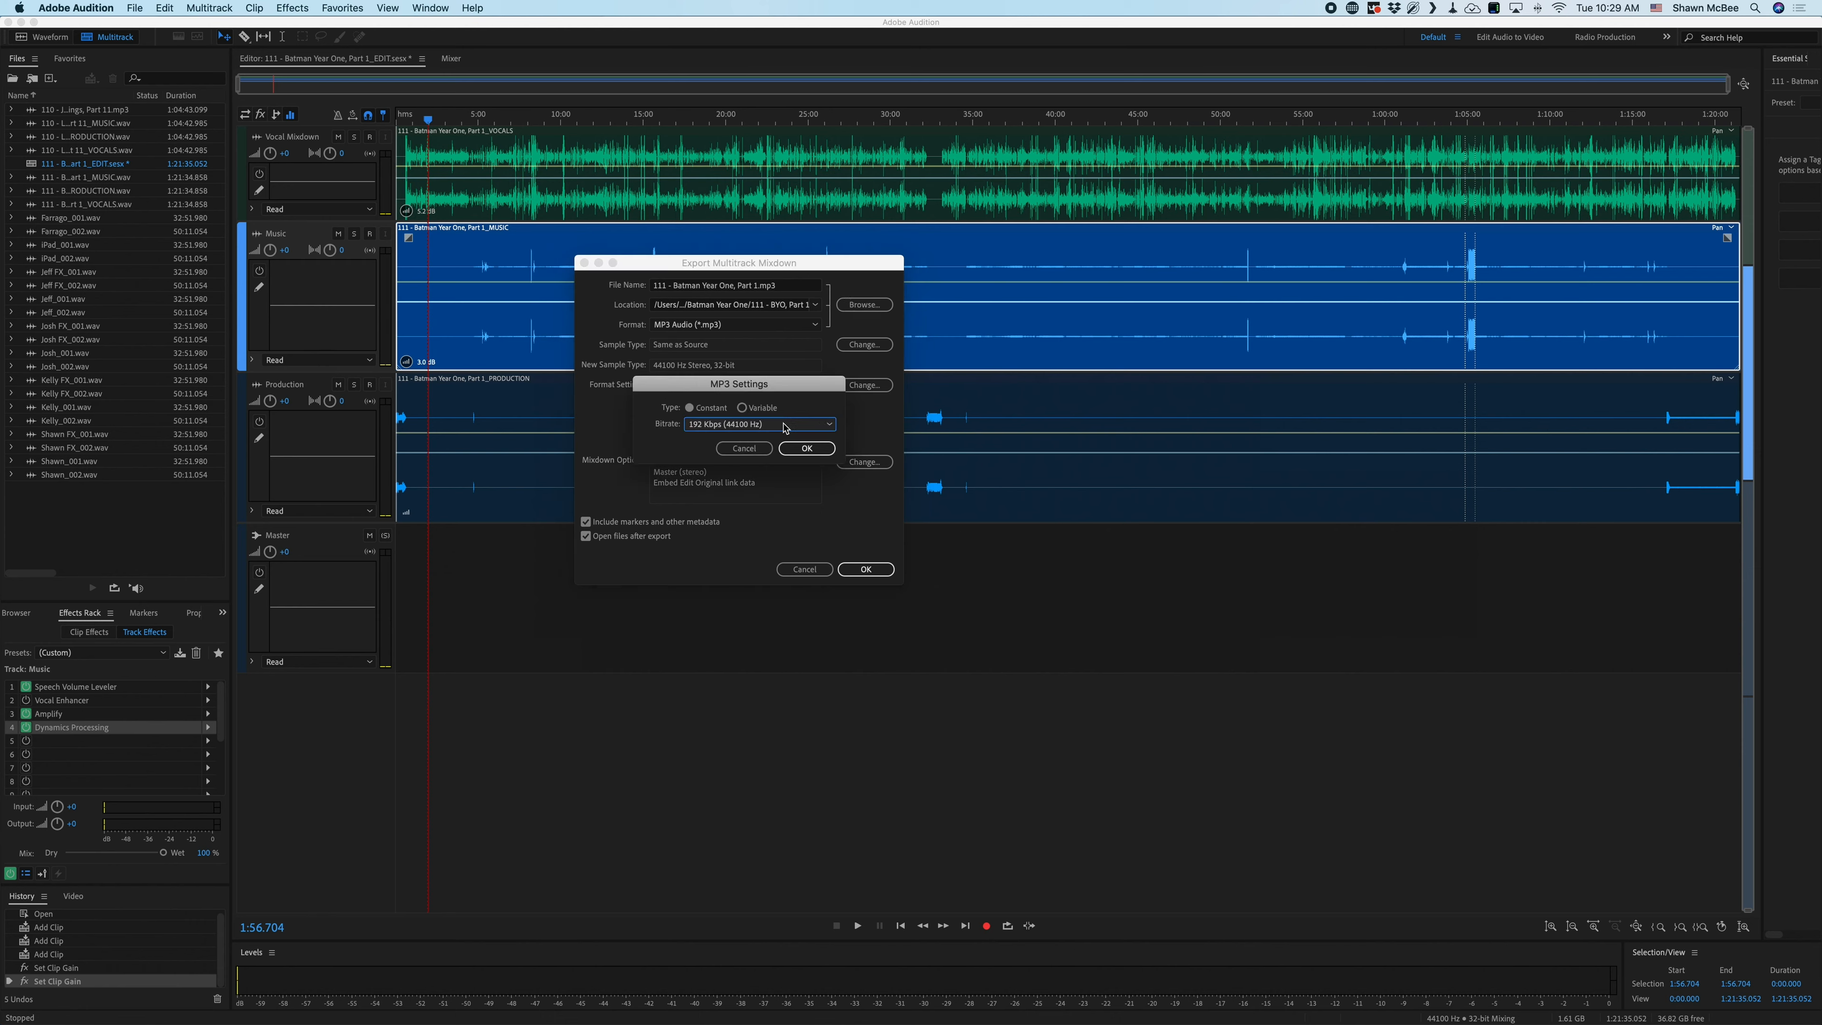
pyautogui.click(720, 424)
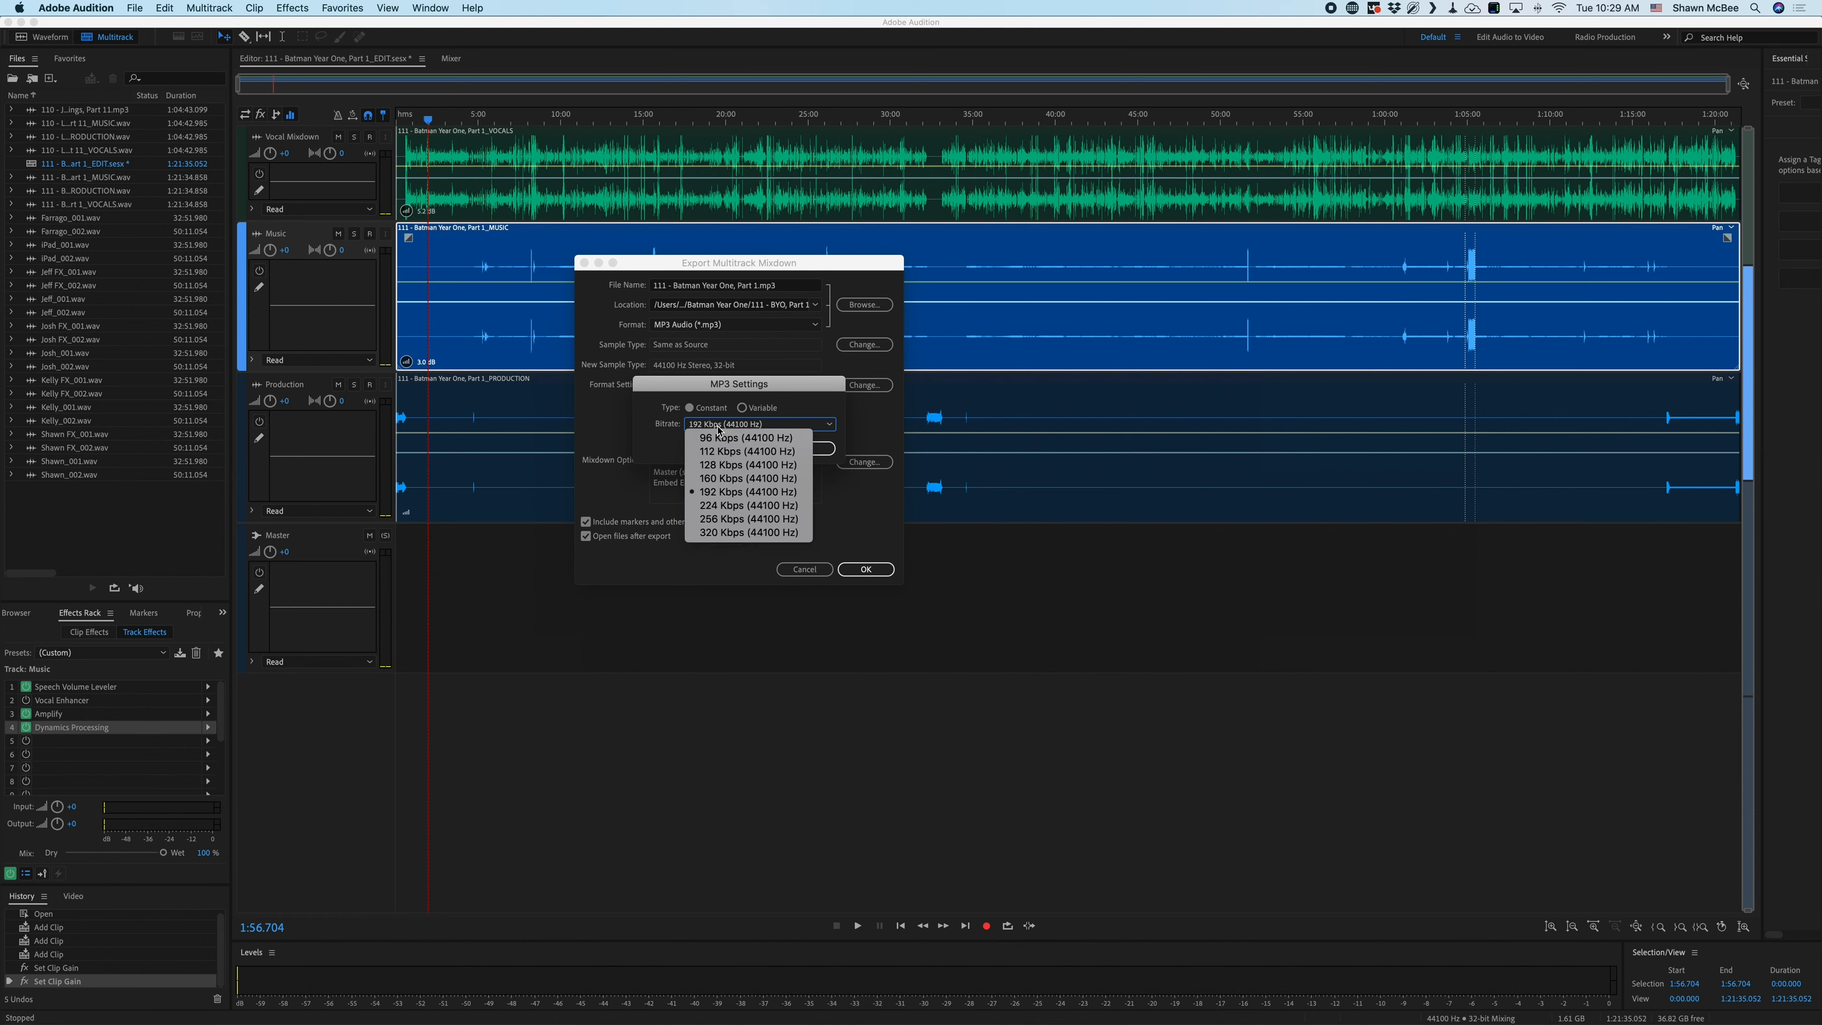
pyautogui.click(742, 465)
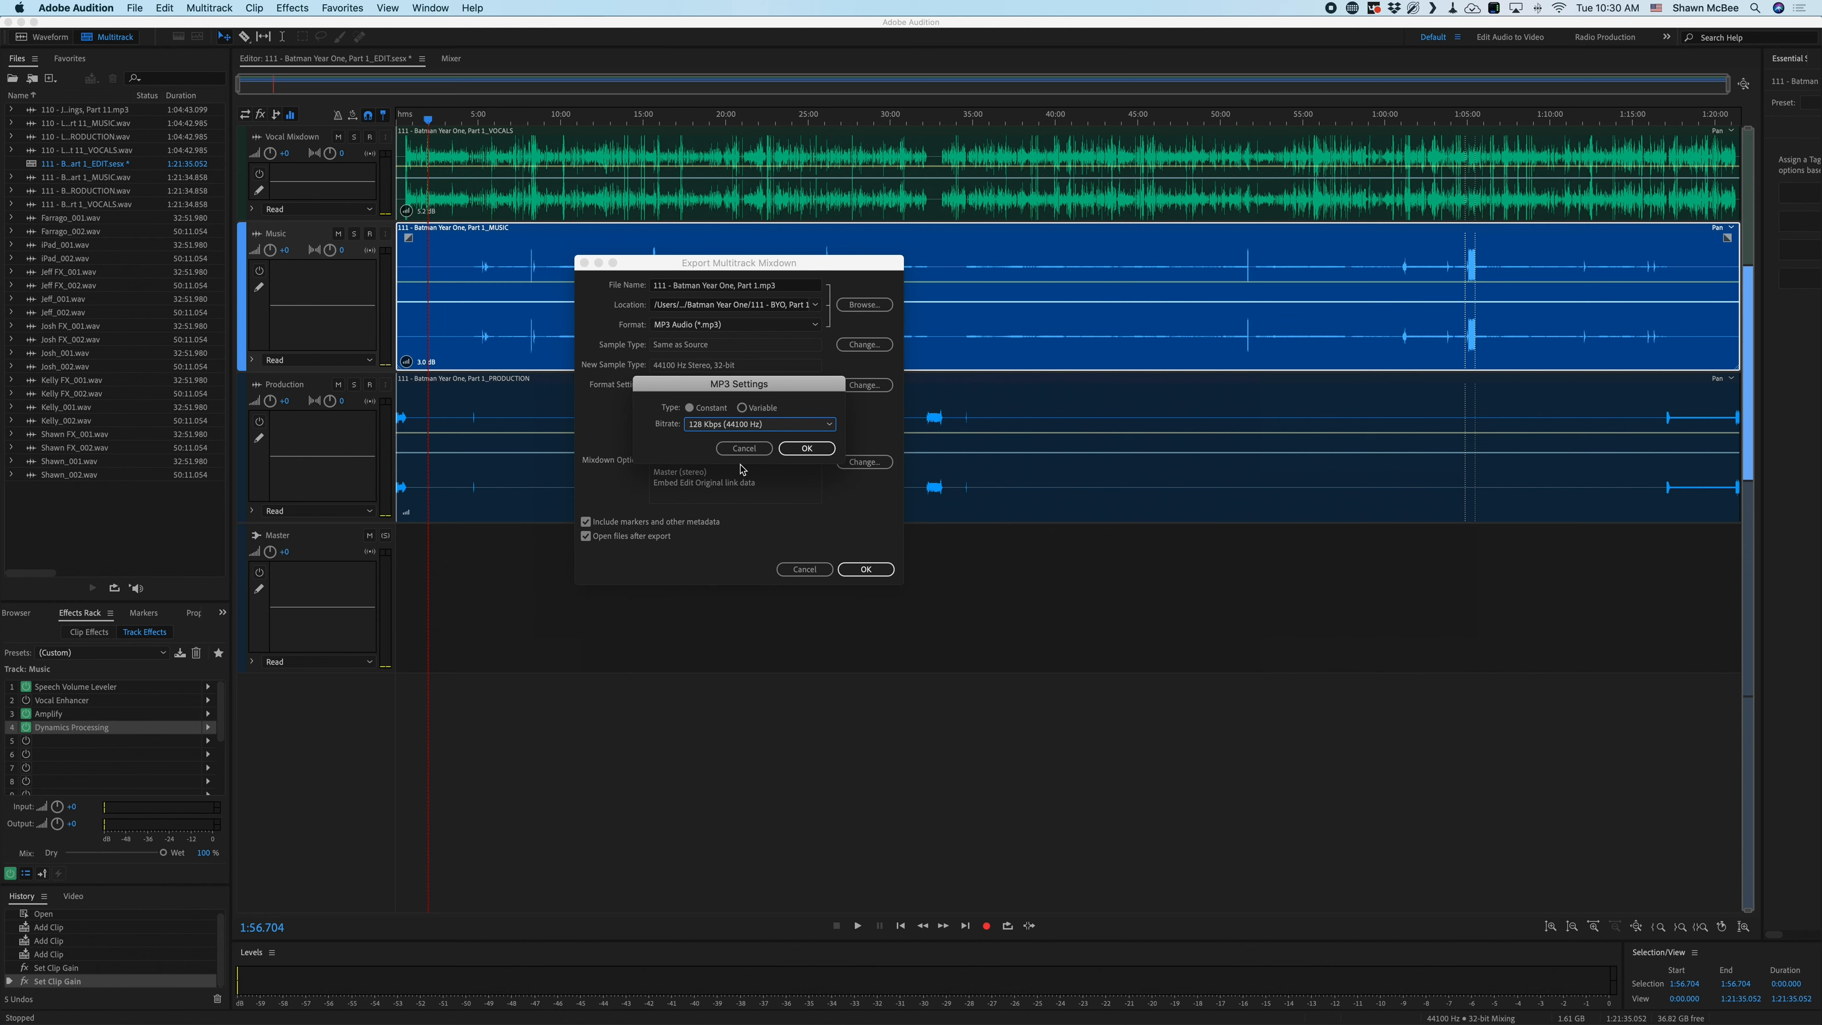
pyautogui.click(807, 448)
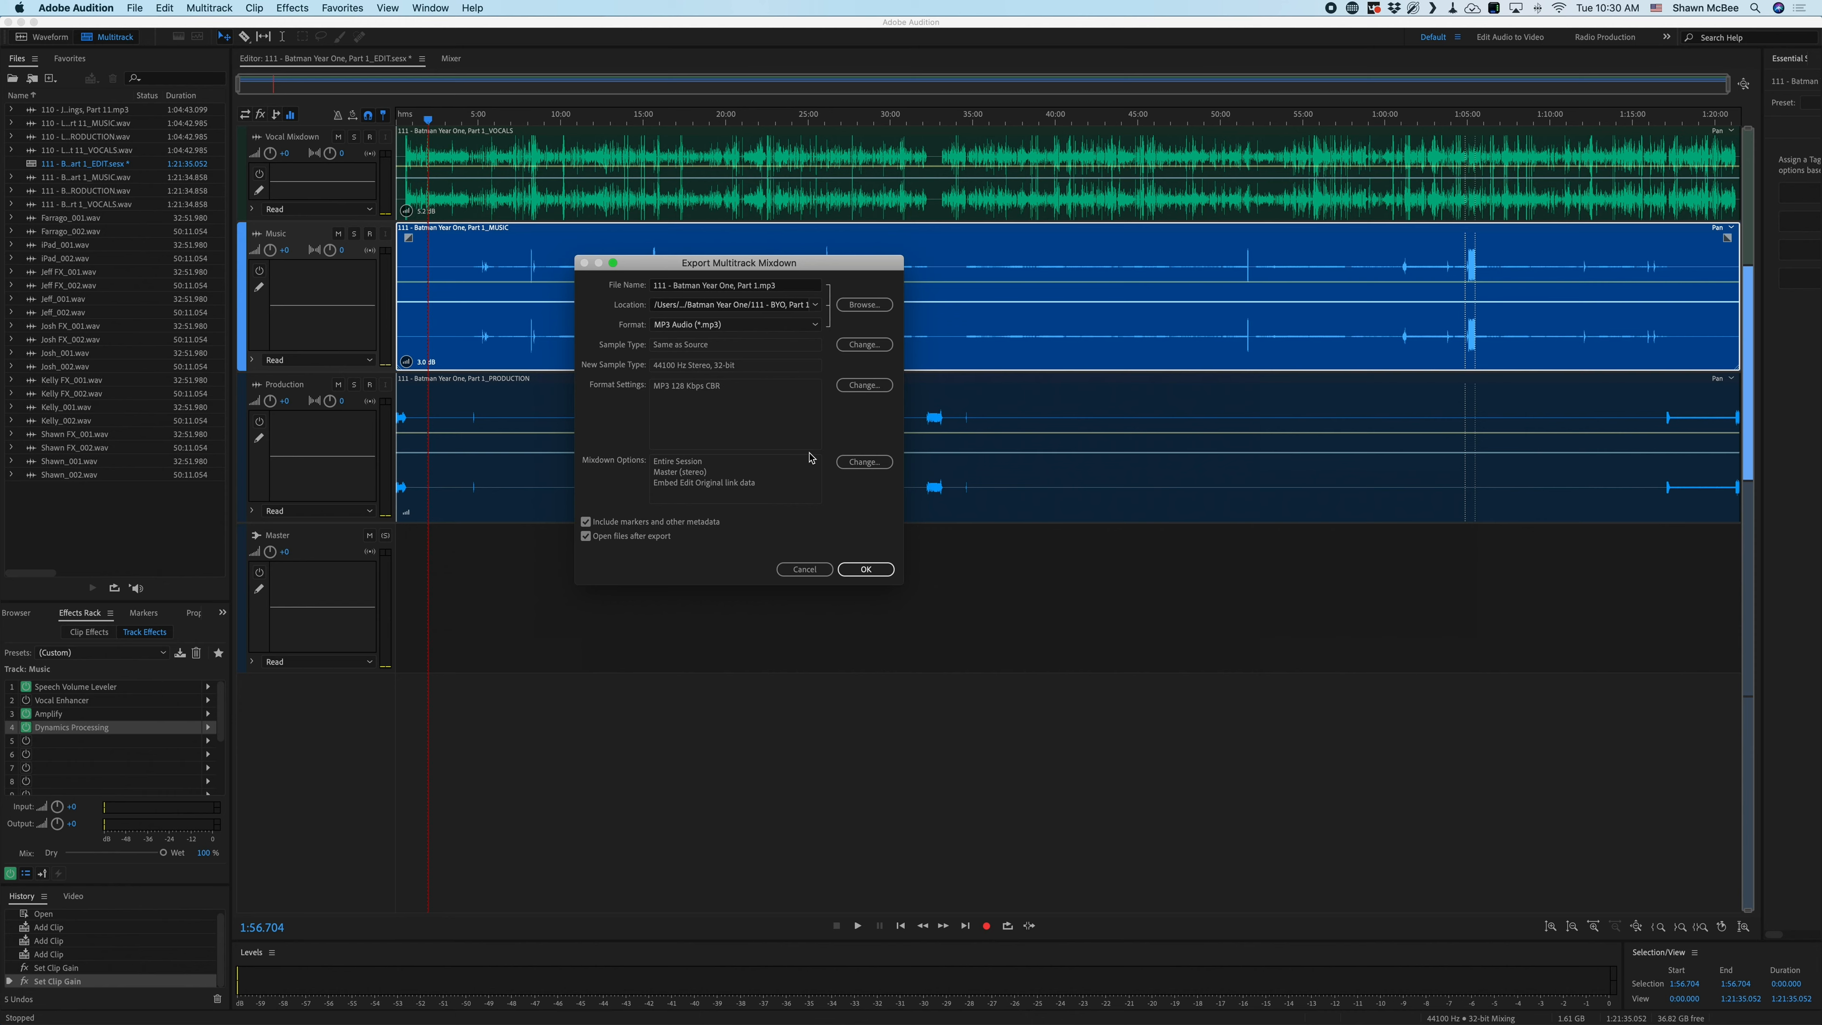
pyautogui.click(865, 568)
pyautogui.click(865, 569)
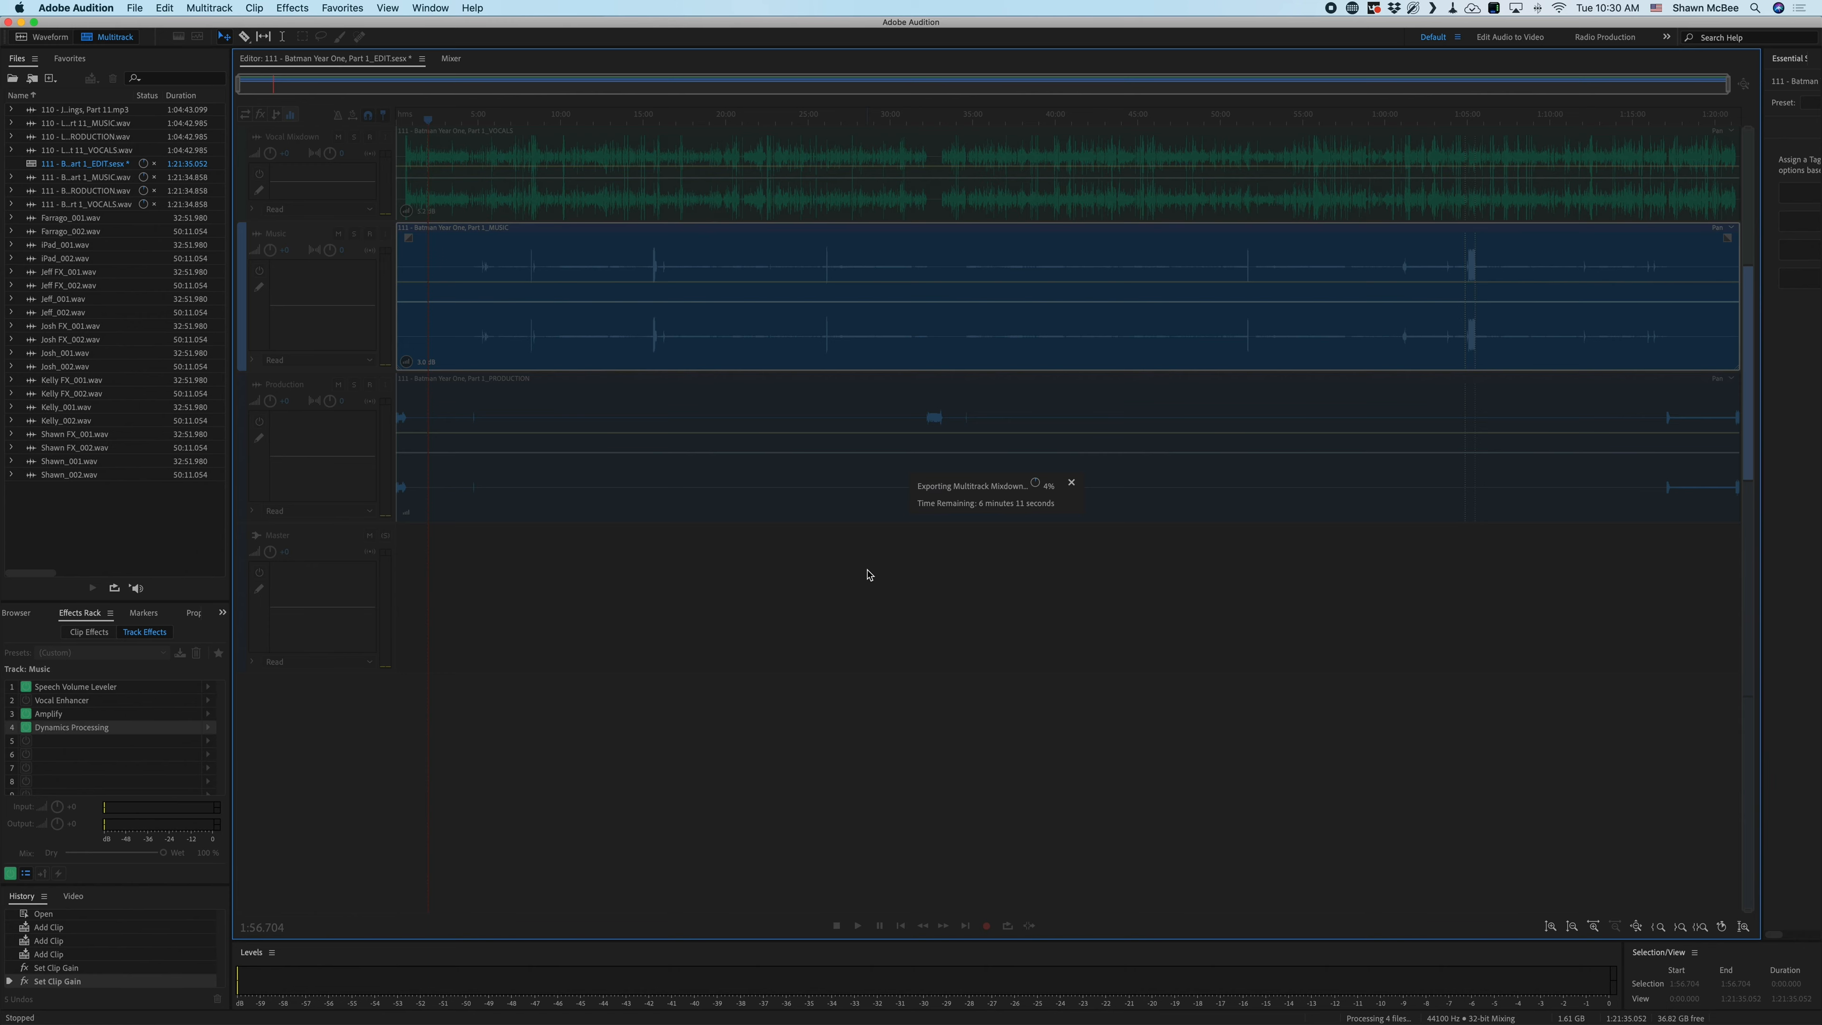
# - Switch to Notes, review the Batman: Year One note's Part 1 description and Part 2 text, and return to Audition
pyautogui.press('super+Tab')
pyautogui.press('super+Tab')
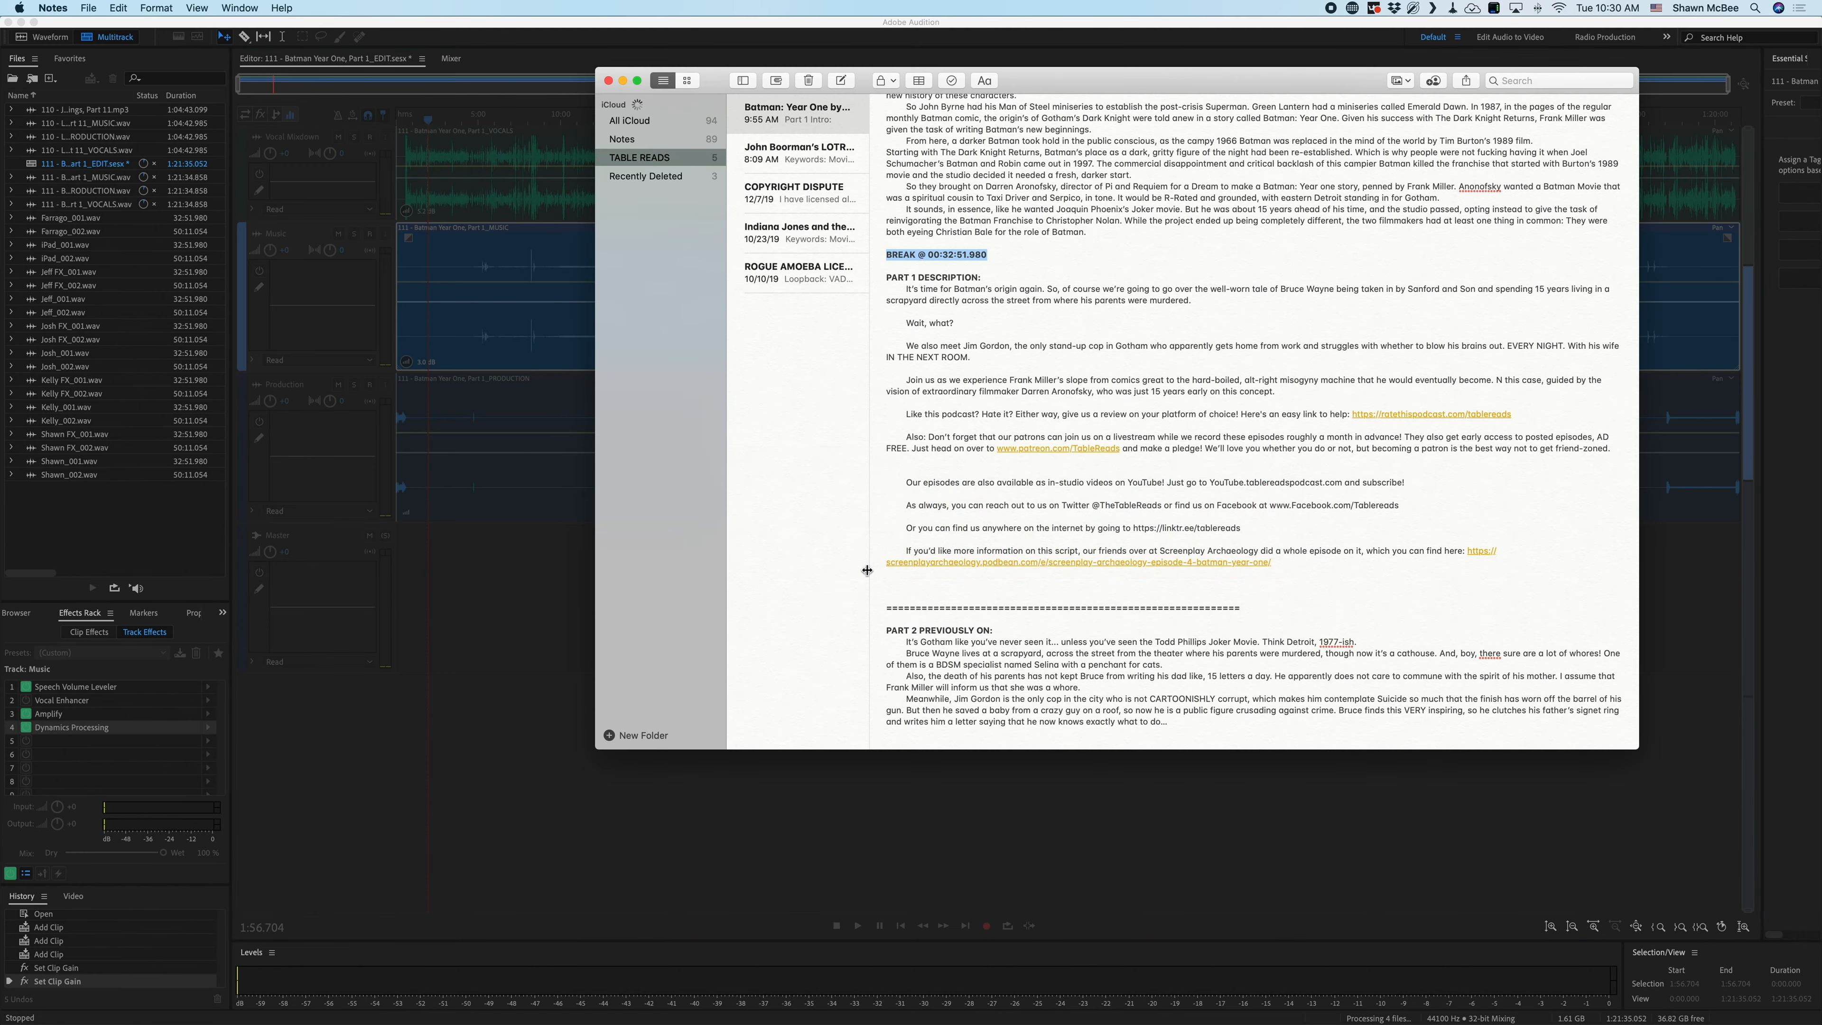
pyautogui.scroll(5, 1086, 278)
pyautogui.scroll(-5, 992, 502)
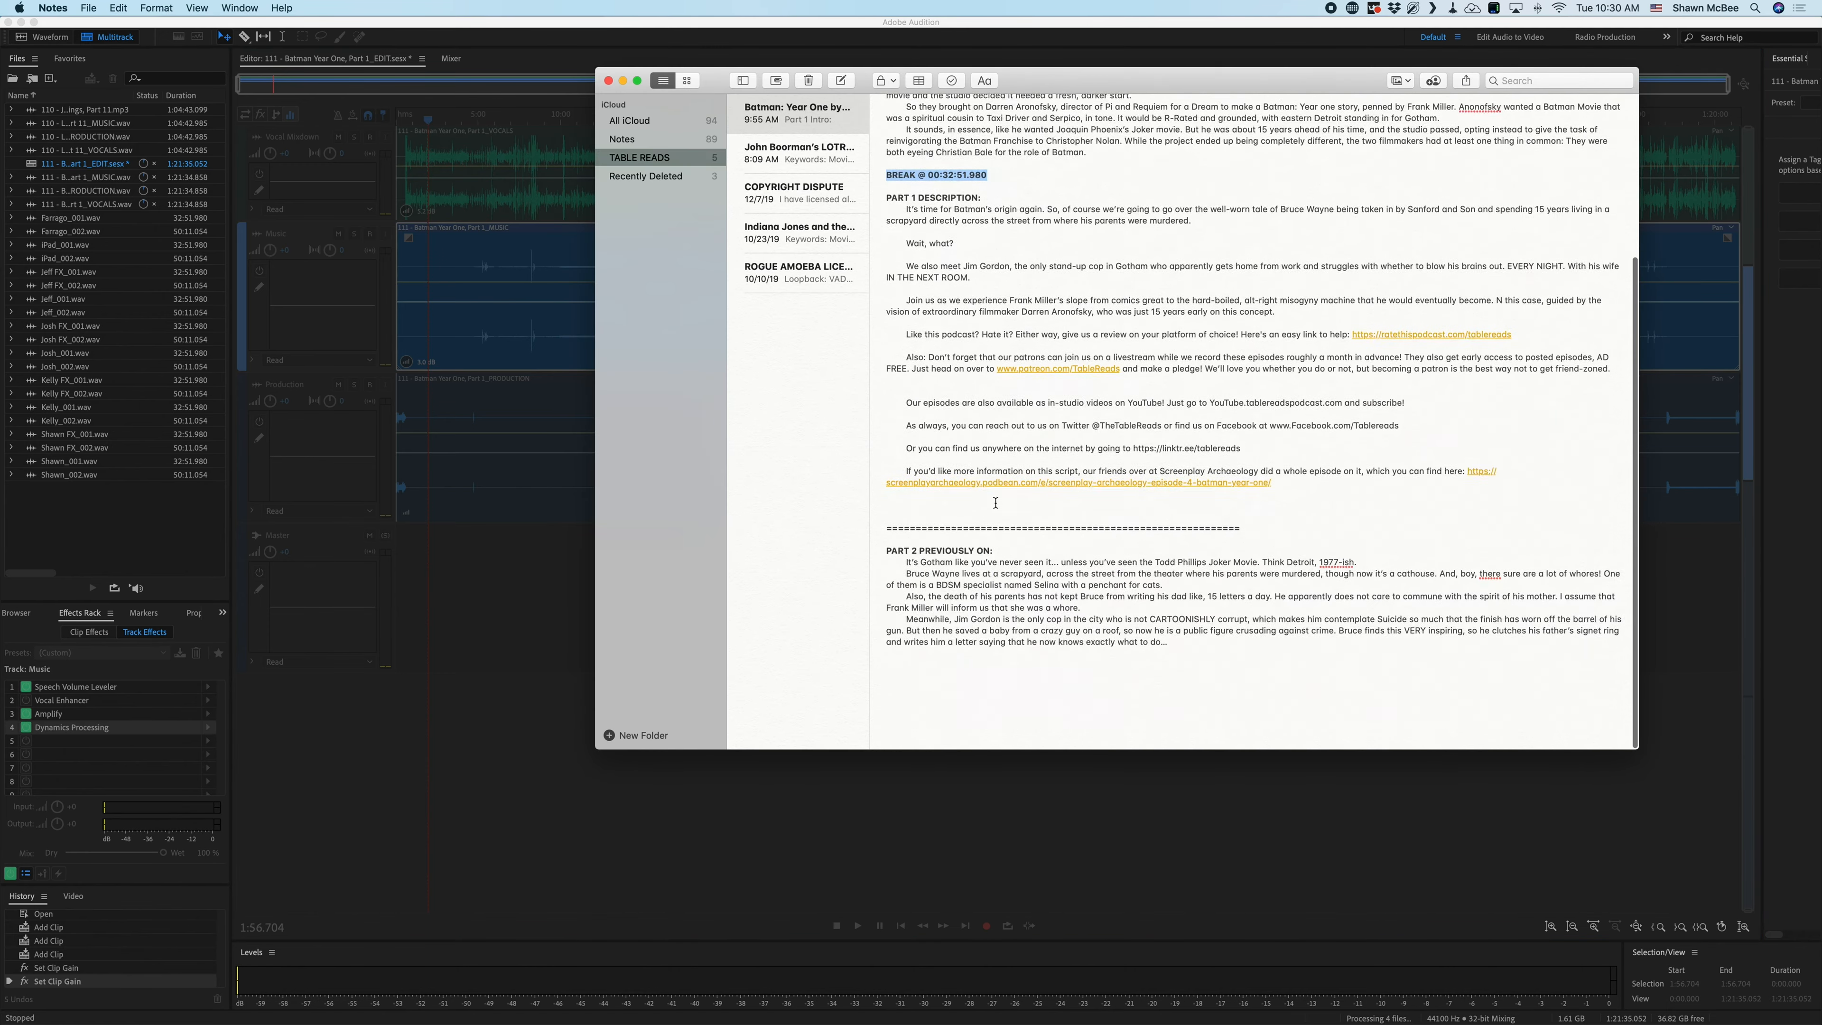
pyautogui.click(888, 643)
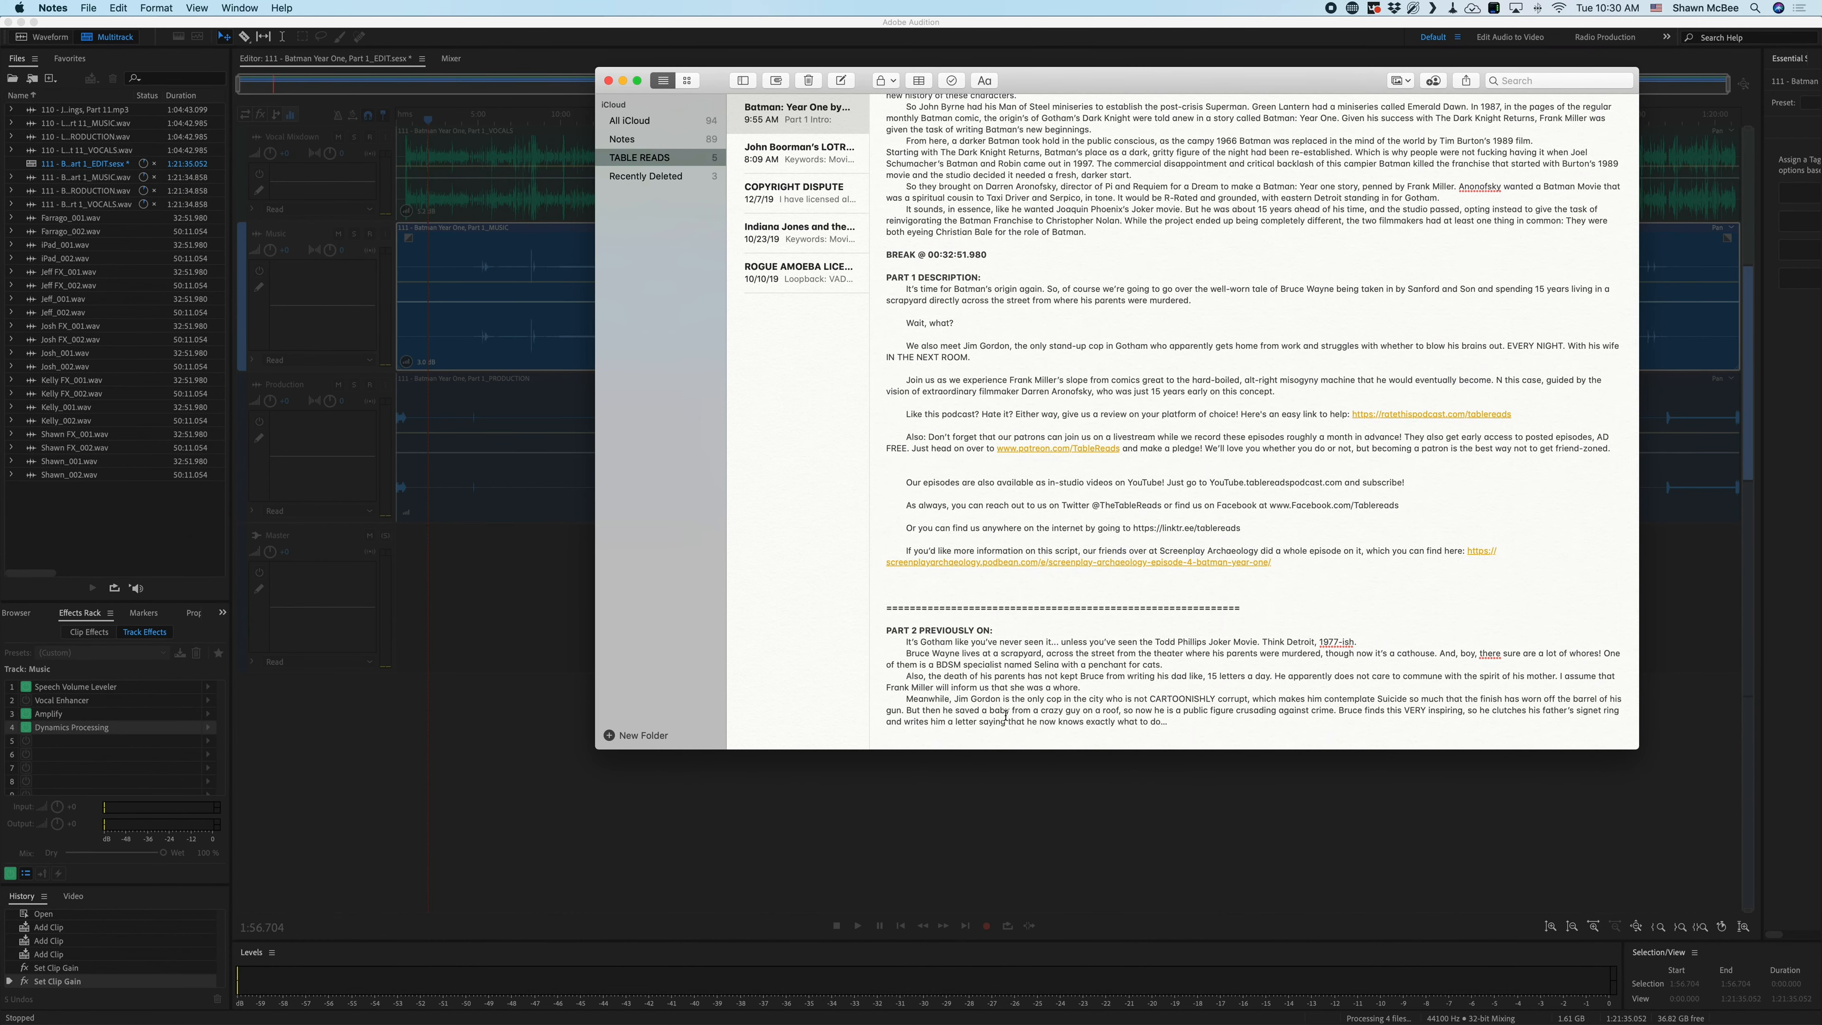
pyautogui.press('super+Tab')
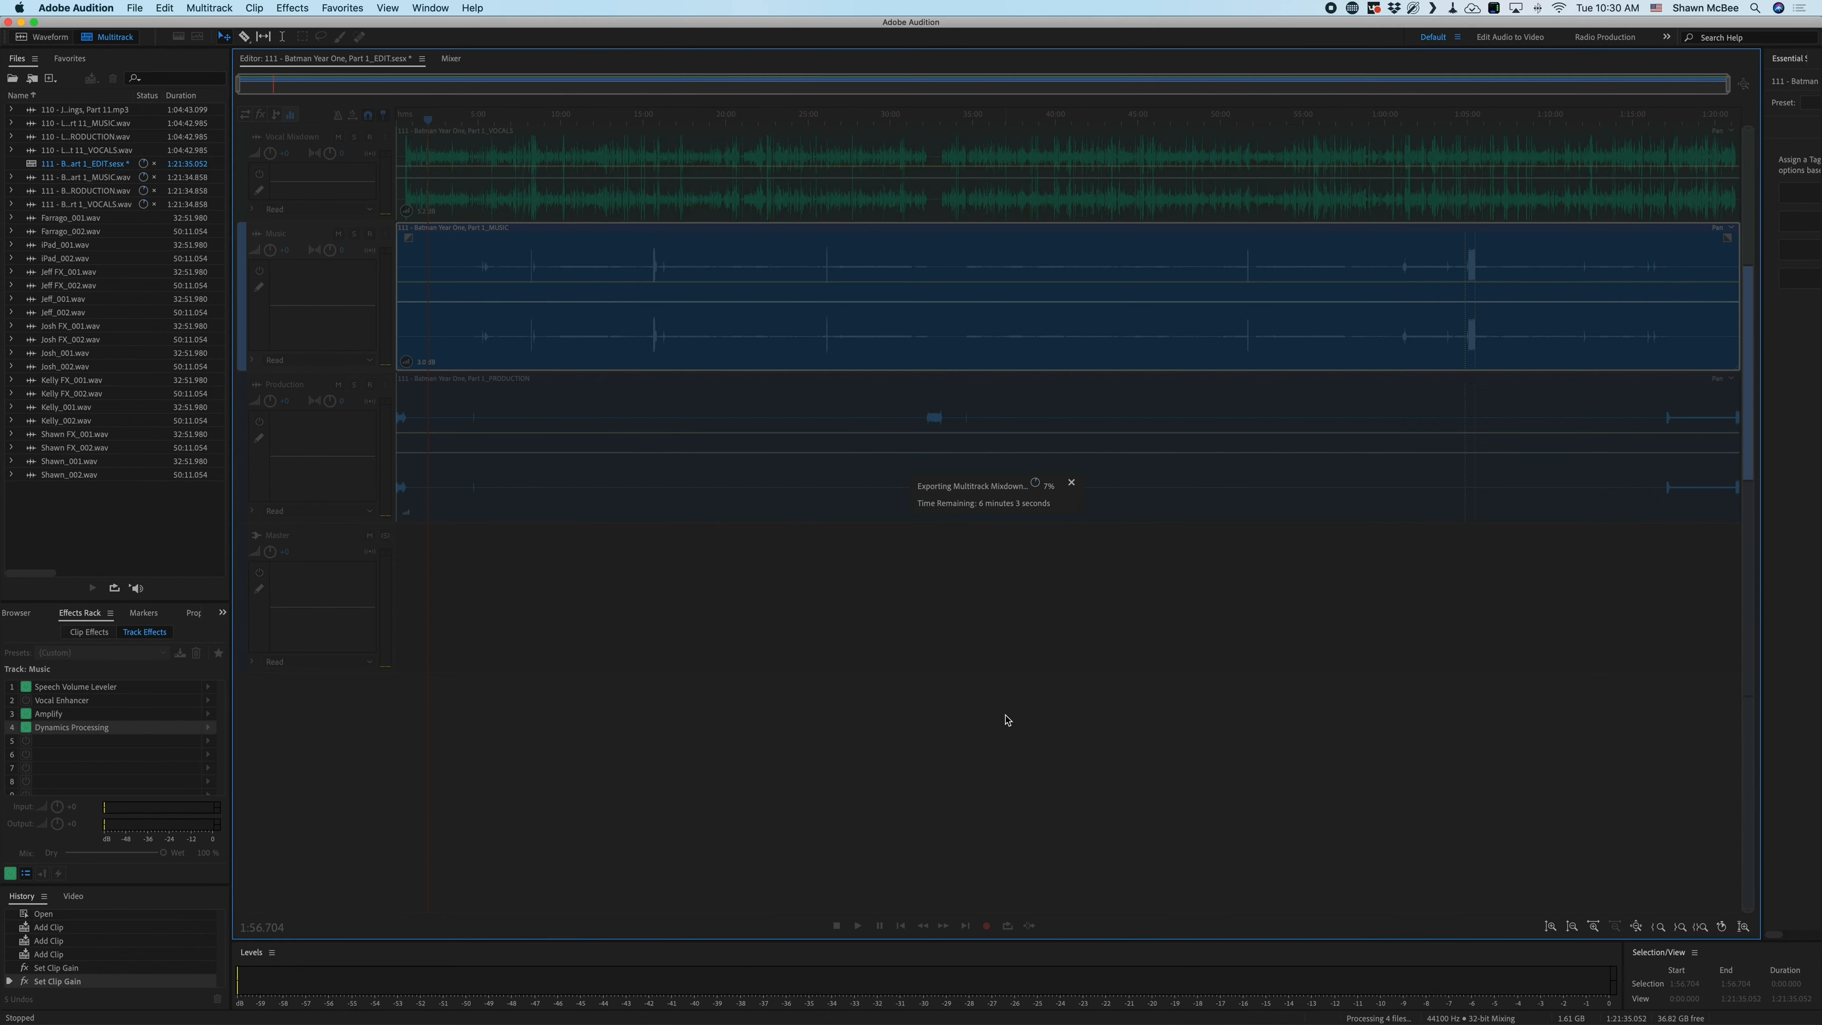